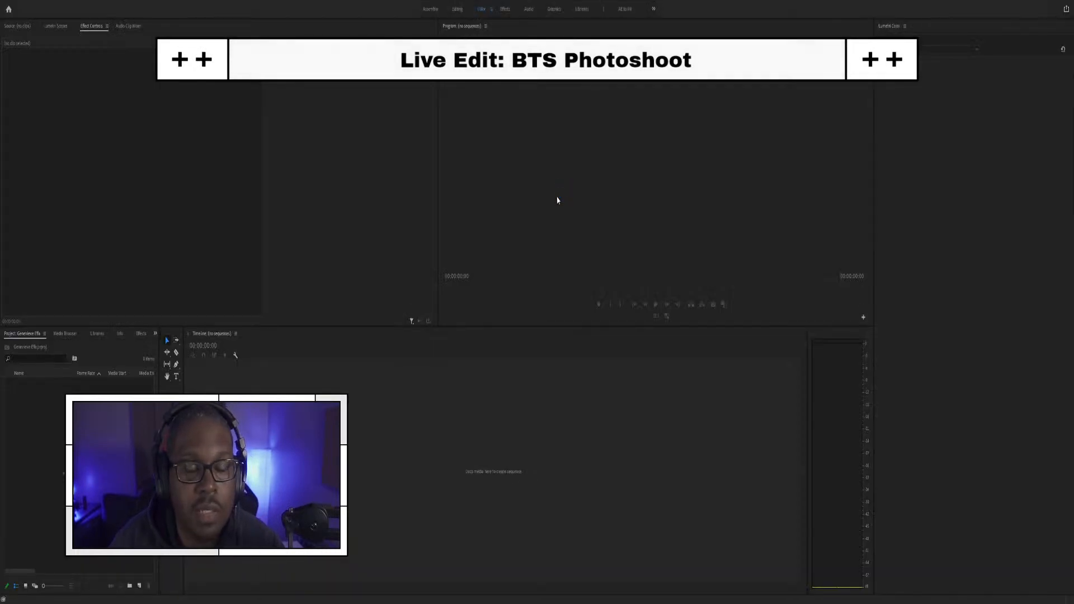
{"action": "key", "text": "shift+1"}
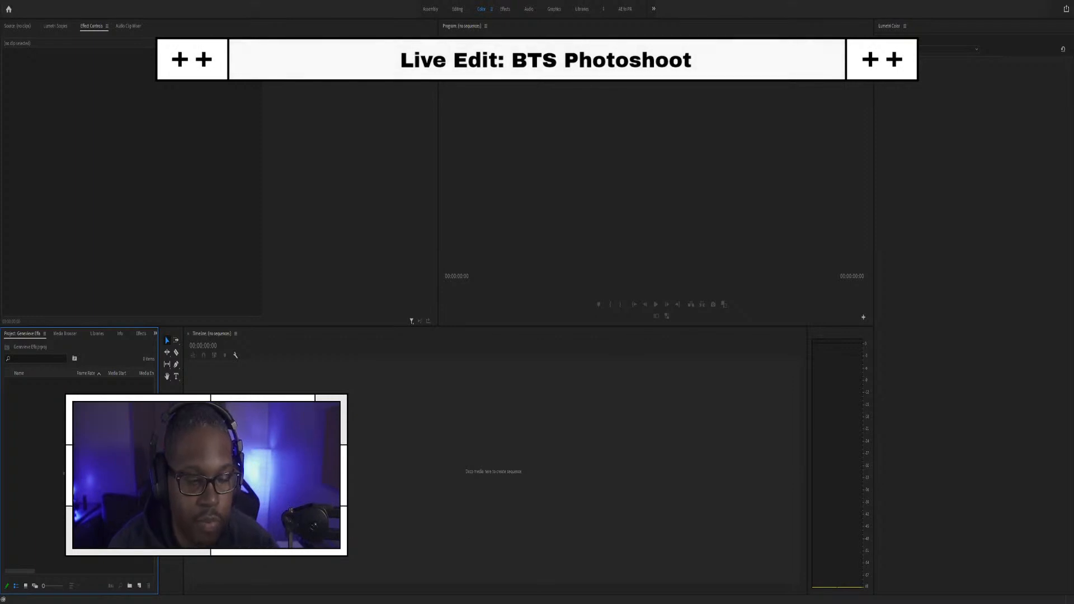
{"action": "key", "text": "ctrl+i"}
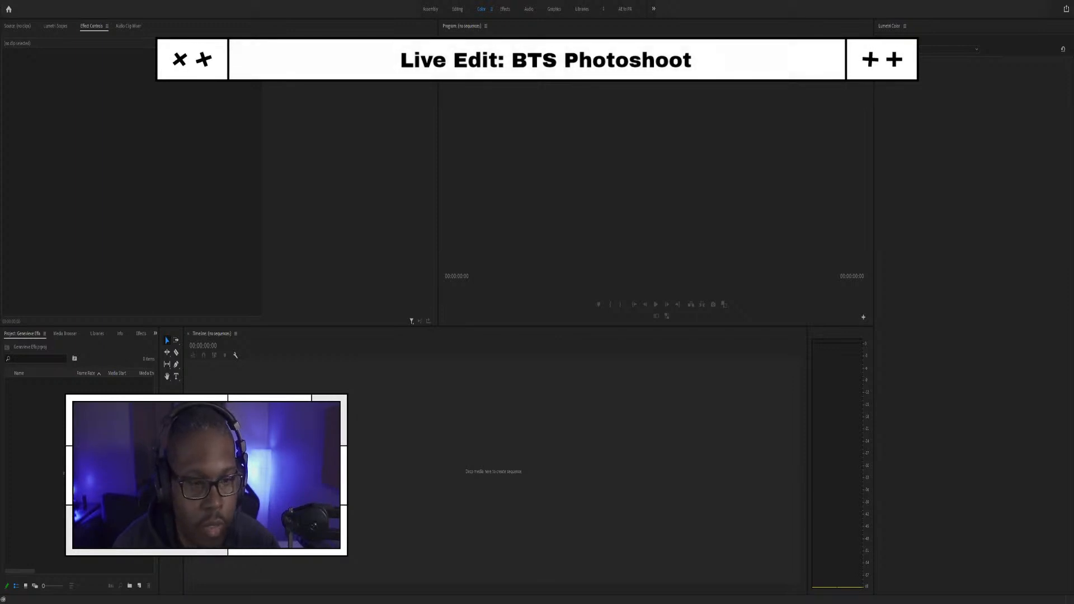
{"action": "key", "text": "ctrl+i"}
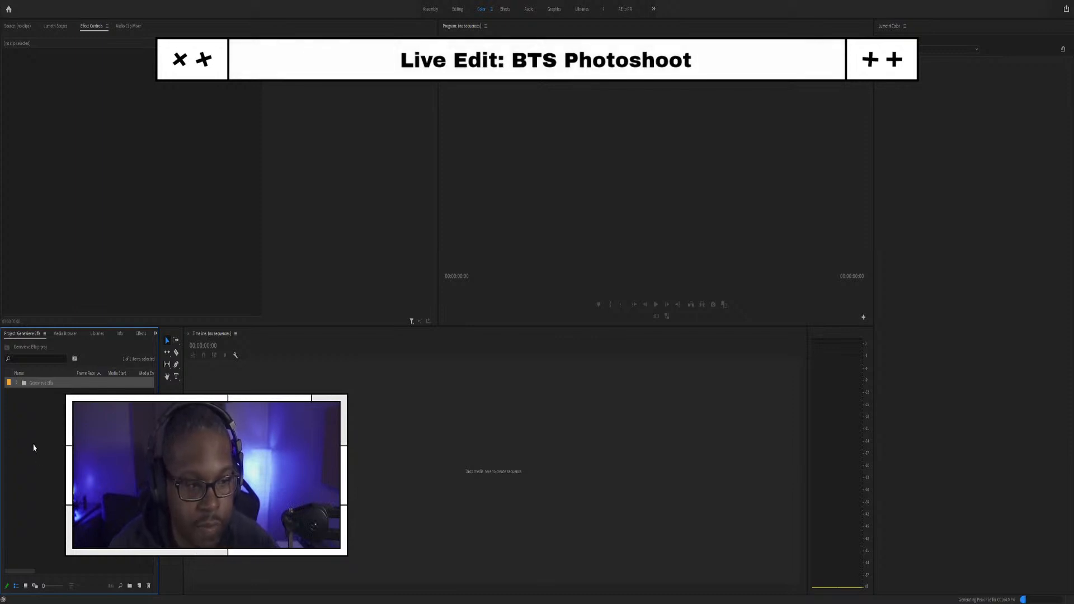
{"action": "left_click", "coordinate": [17, 382]}
{"action": "left_click", "coordinate": [25, 395]}
{"action": "left_click", "coordinate": [24, 395]}
{"action": "left_click", "coordinate": [23, 394]}
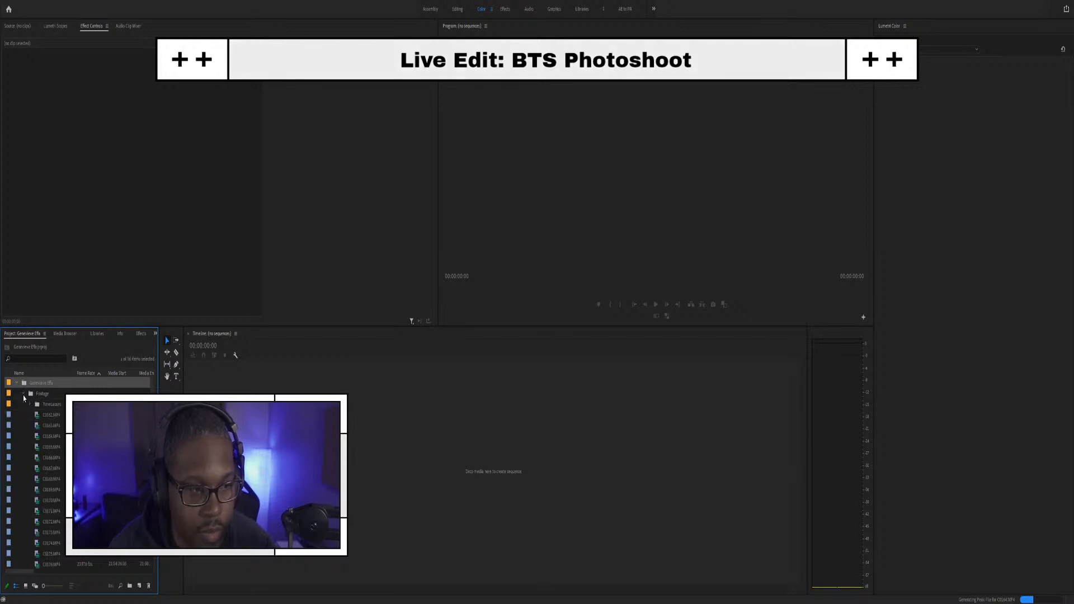
{"action": "left_click", "coordinate": [24, 395]}
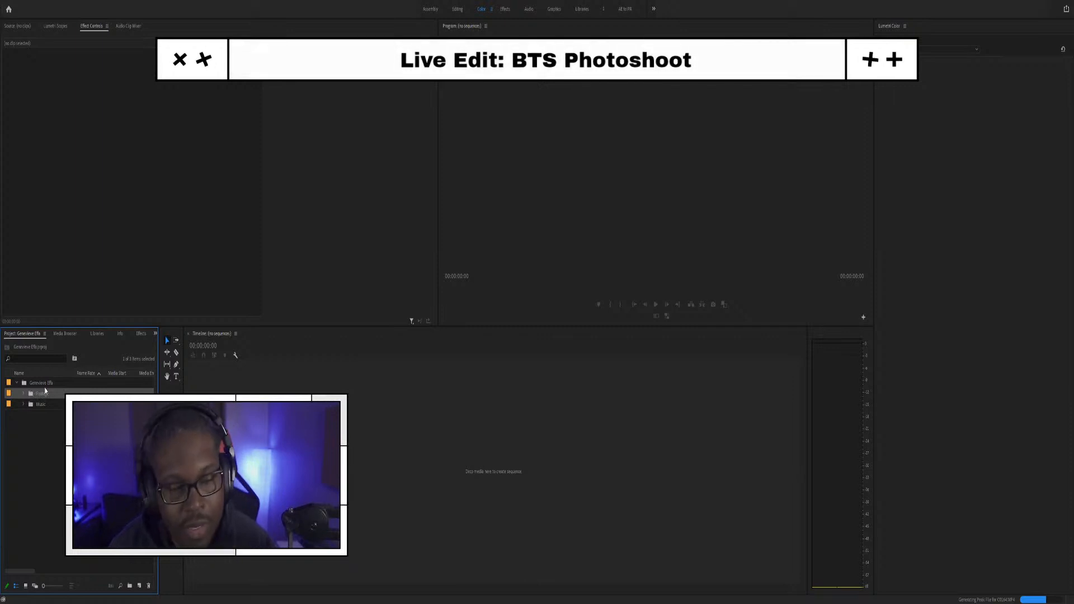
{"action": "double_click", "coordinate": [33, 394]}
{"action": "scroll", "coordinate": [42, 438], "scroll_direction": "down", "scroll_amount": 5}
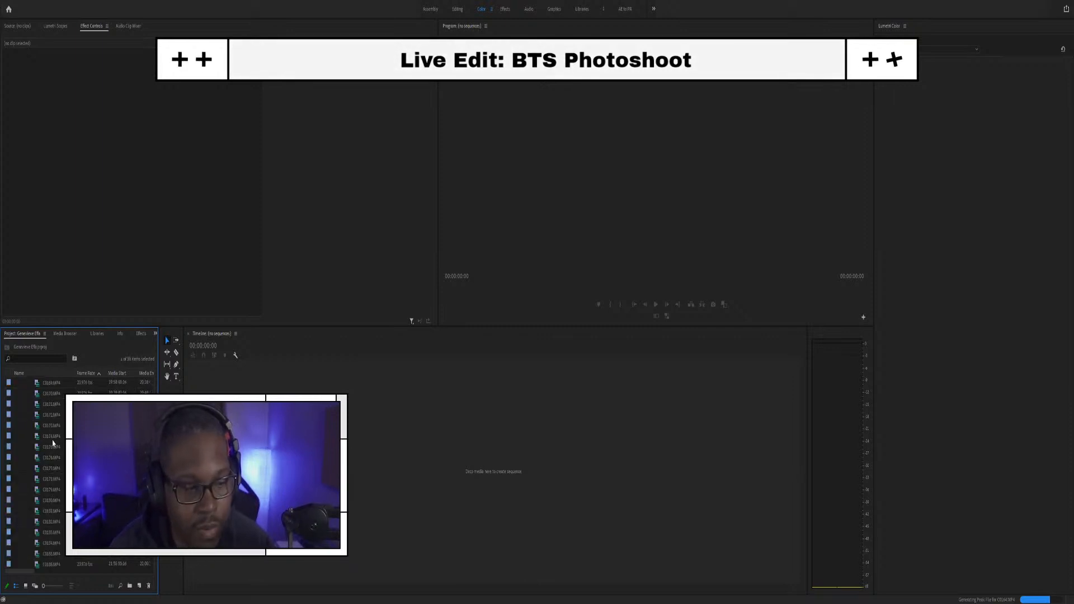
{"action": "scroll", "coordinate": [79, 470], "scroll_direction": "up", "scroll_amount": 6}
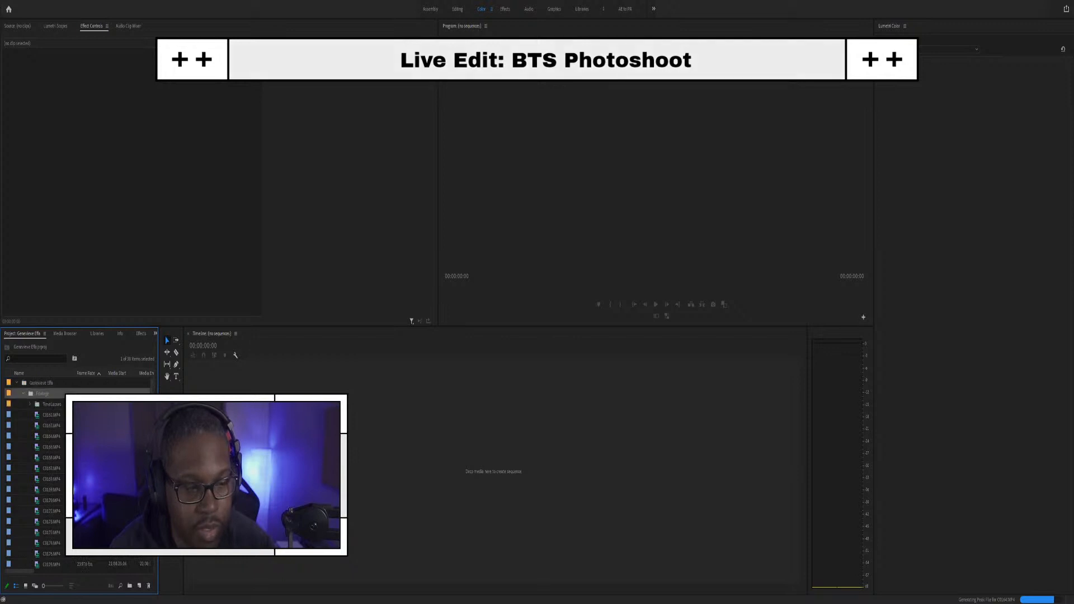
{"action": "scroll", "coordinate": [32, 410], "scroll_direction": "down", "scroll_amount": 5}
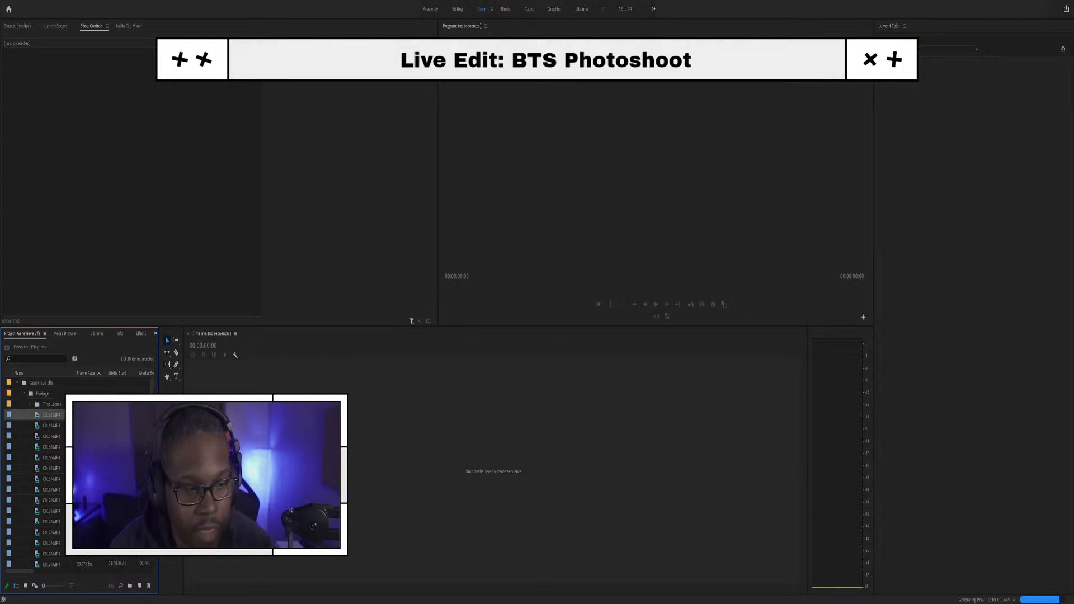
{"action": "scroll", "coordinate": [33, 447], "scroll_direction": "down", "scroll_amount": 2}
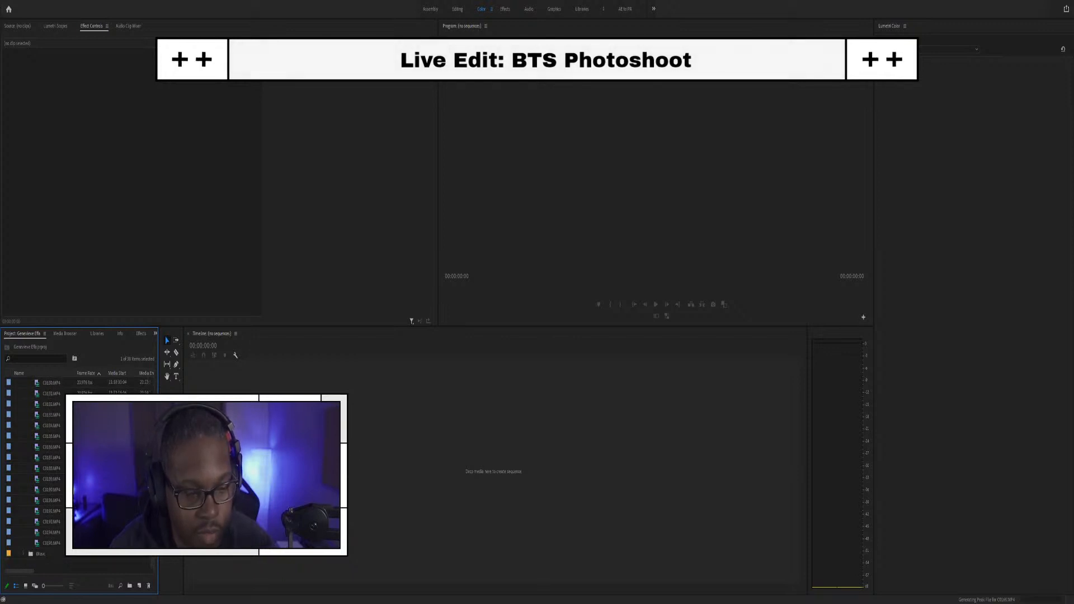
{"action": "left_click", "coordinate": [60, 543]}
{"action": "scroll", "coordinate": [51, 476], "scroll_direction": "up", "scroll_amount": 7}
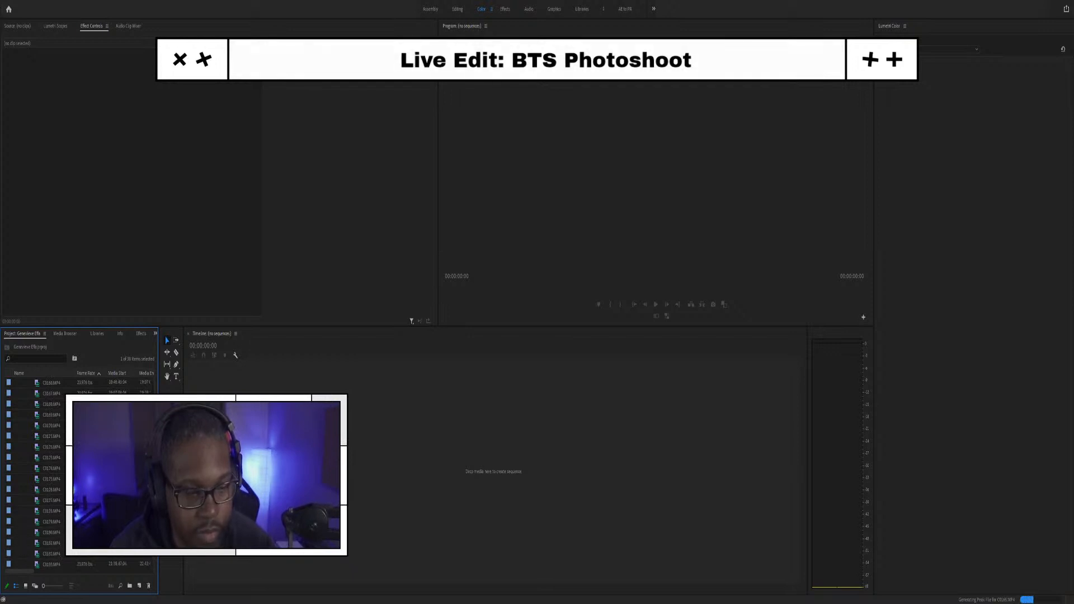
{"action": "left_click", "coordinate": [48, 407]}
{"action": "left_click", "coordinate": [56, 415]}
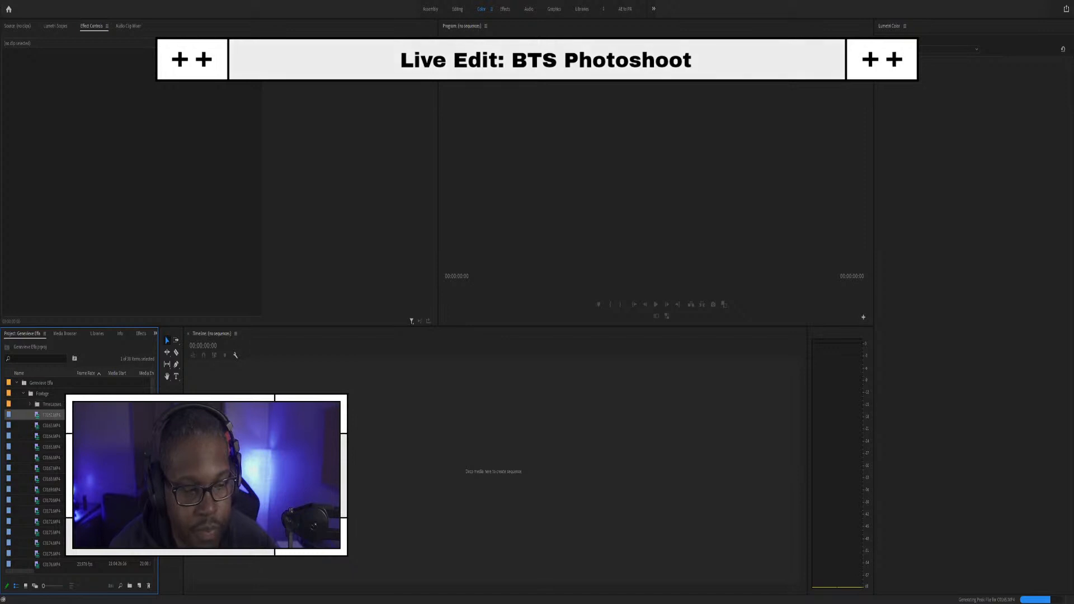
{"action": "scroll", "coordinate": [56, 481], "scroll_direction": "down", "scroll_amount": 7}
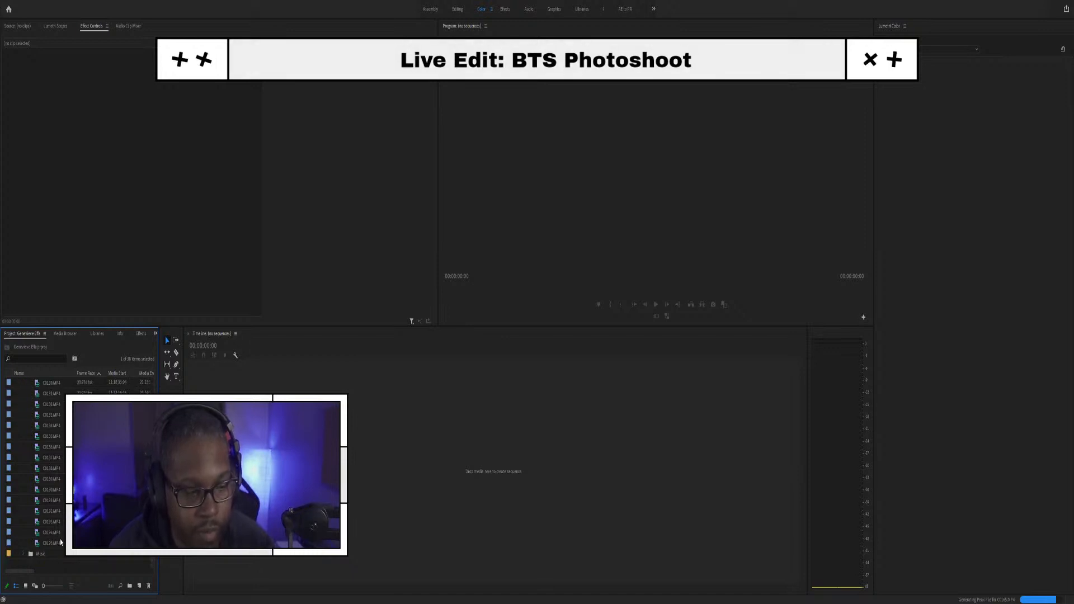
{"action": "left_click", "coordinate": [59, 542], "text": "shift"}
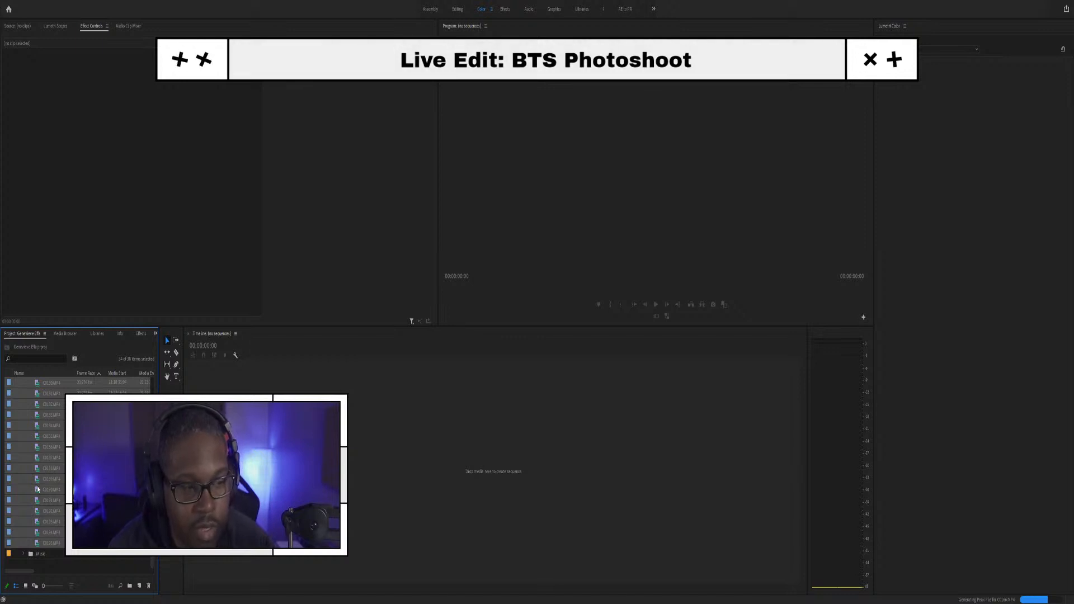
{"action": "left_click", "coordinate": [13, 482]}
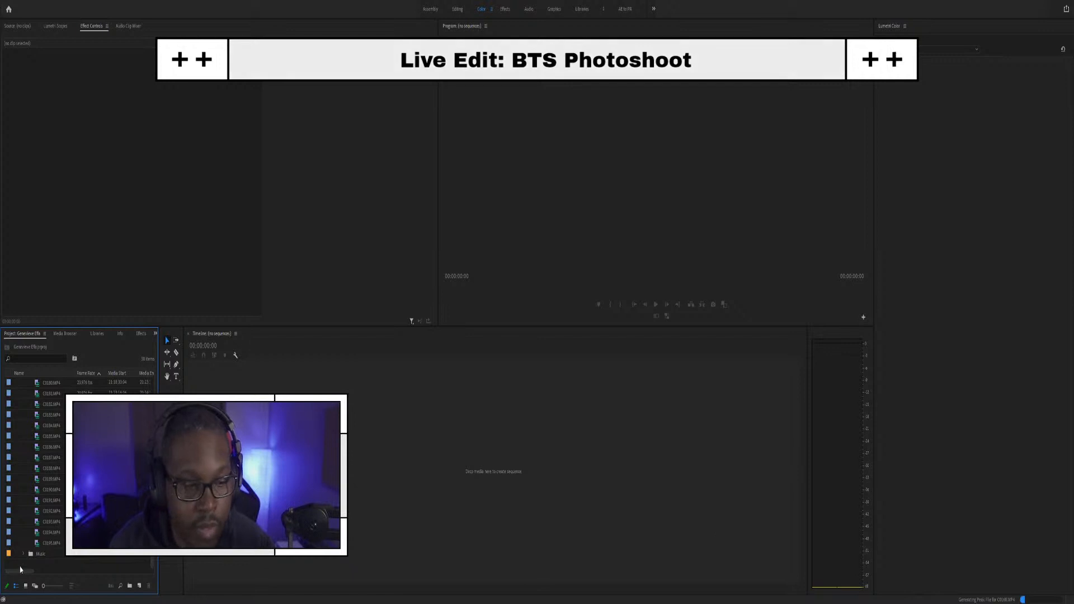
{"action": "scroll", "coordinate": [45, 456], "scroll_direction": "up", "scroll_amount": 8}
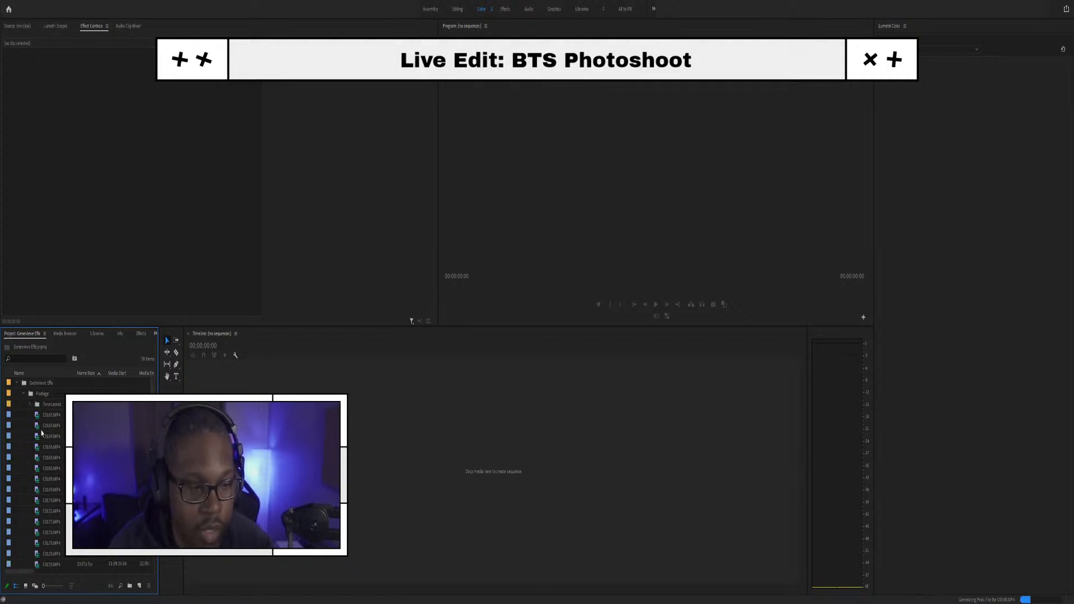
{"action": "left_click", "coordinate": [30, 404]}
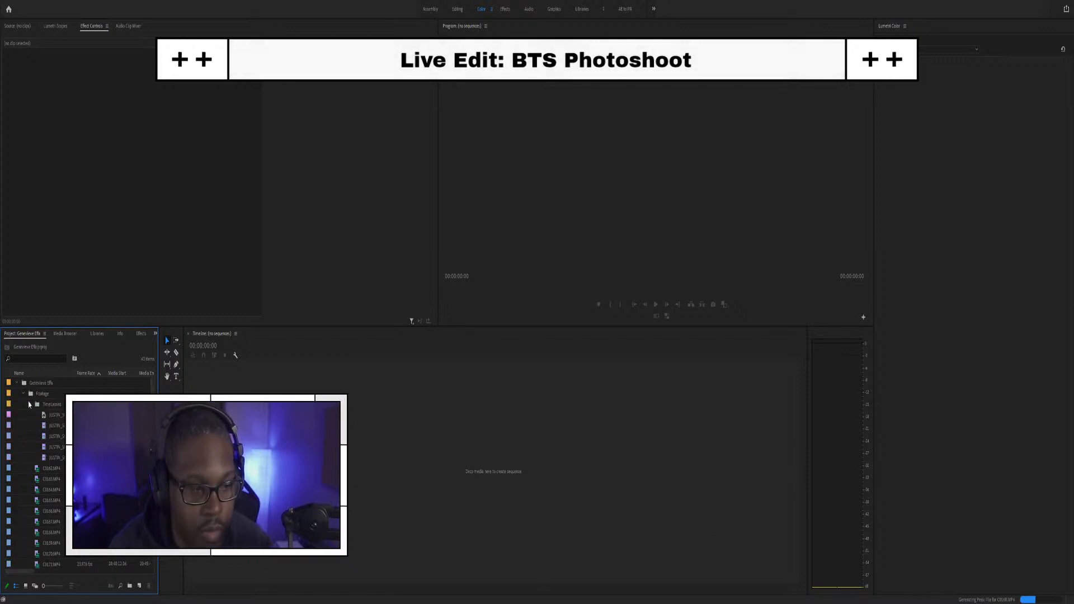
{"action": "left_click", "coordinate": [30, 404]}
{"action": "left_click", "coordinate": [25, 394]}
{"action": "left_click", "coordinate": [17, 383]}
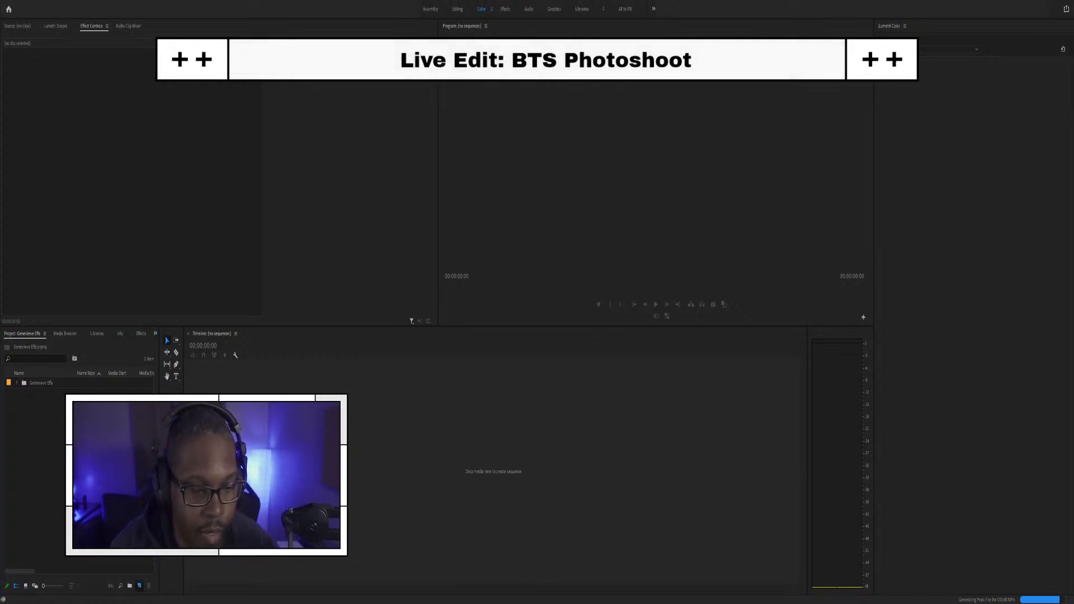
Step: Start a new sequence from the Project panel's New Item button
{"action": "left_click", "coordinate": [157, 486]}
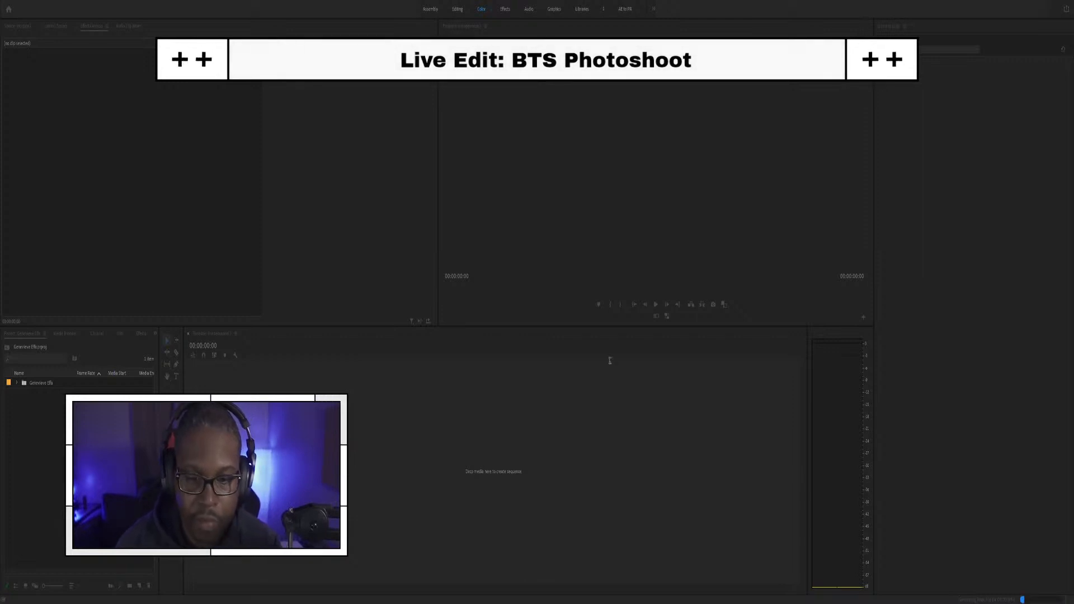
{"action": "left_click", "coordinate": [599, 452]}
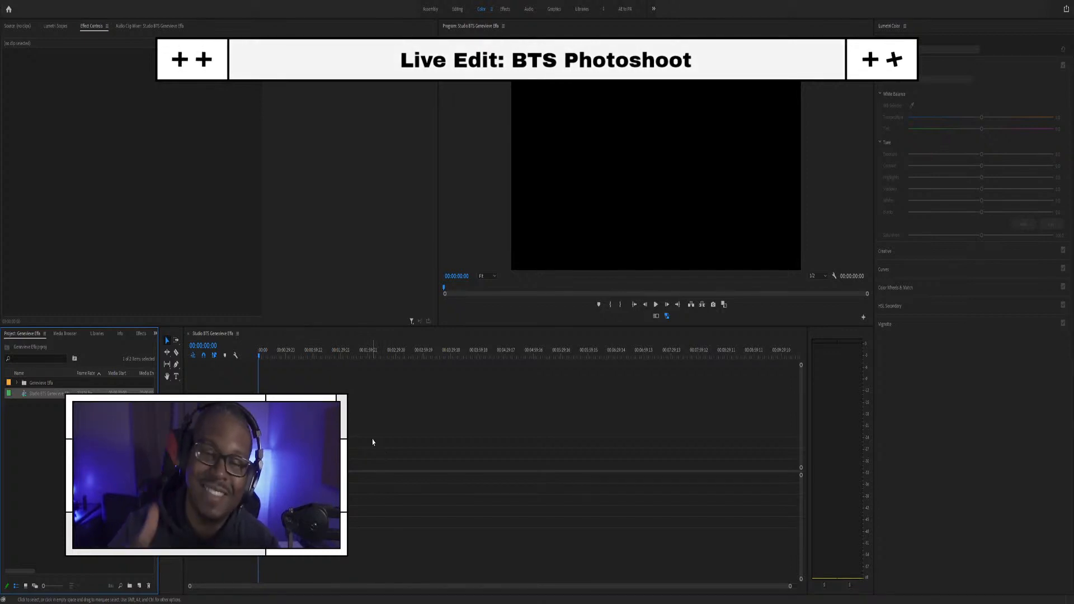
{"action": "left_click", "coordinate": [16, 384]}
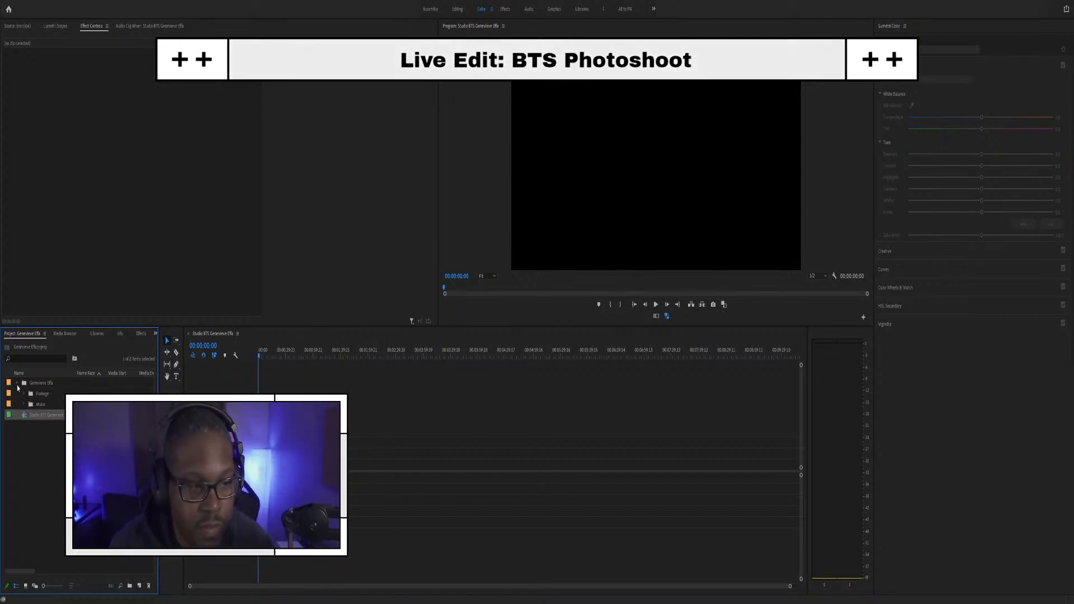
{"action": "left_click", "coordinate": [23, 394]}
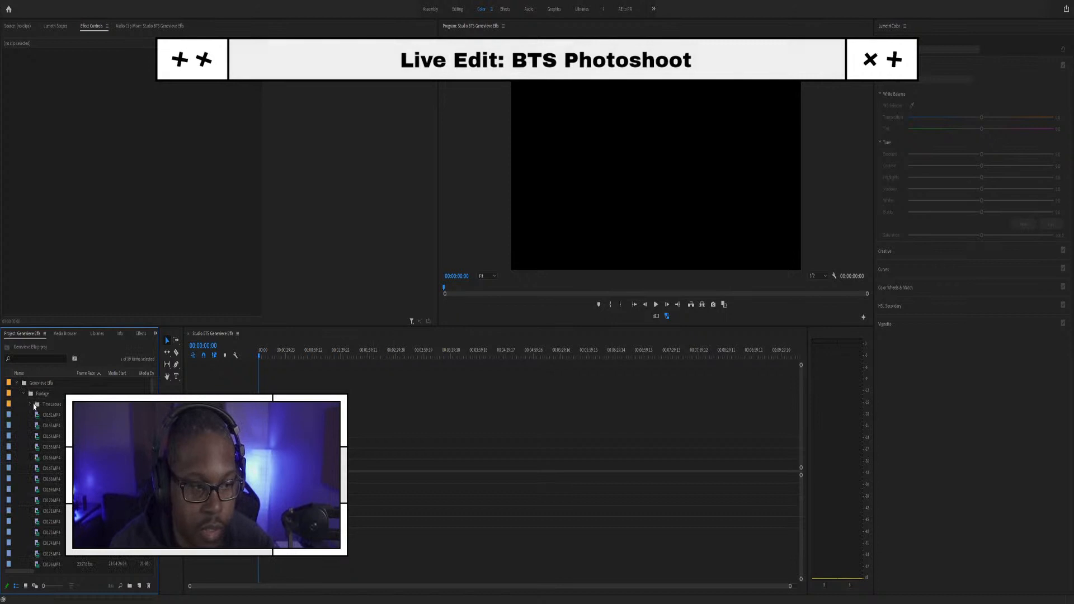
{"action": "left_click", "coordinate": [24, 394]}
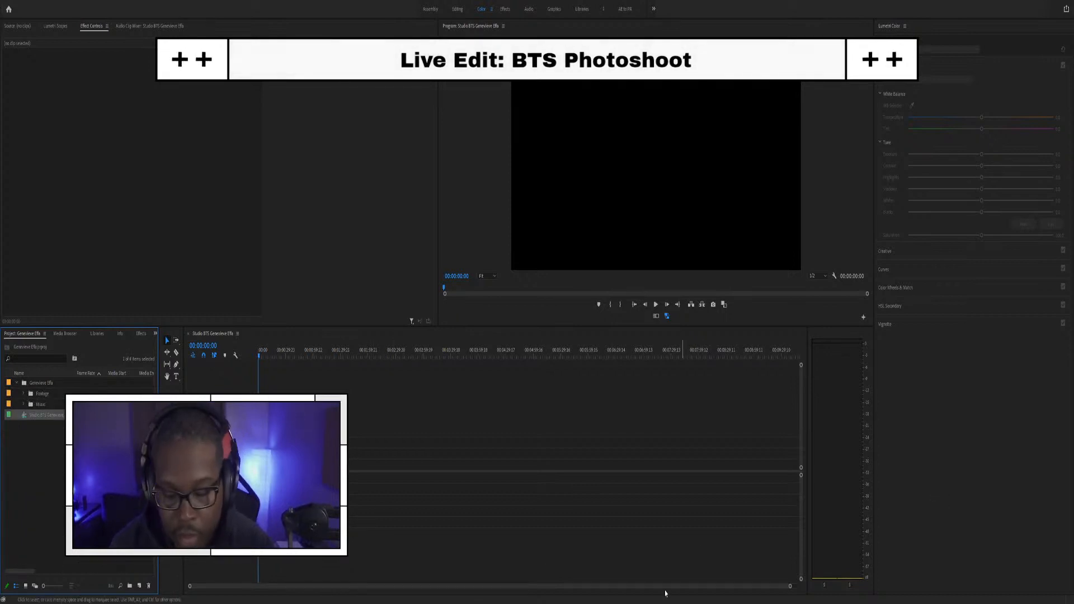
{"action": "left_click", "coordinate": [23, 404]}
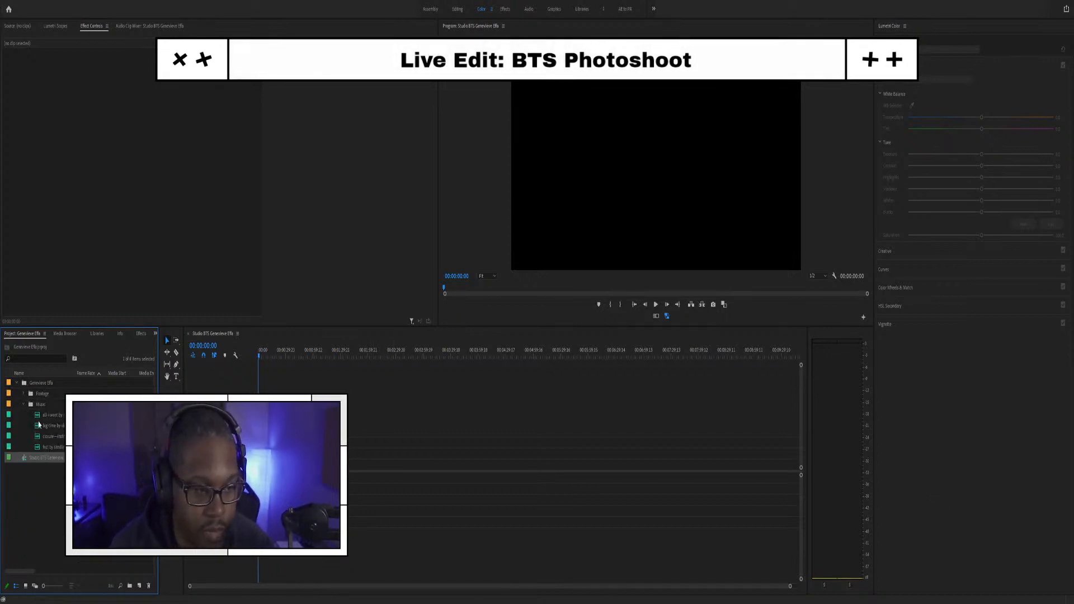
{"action": "left_click", "coordinate": [23, 404]}
{"action": "left_click", "coordinate": [23, 394]}
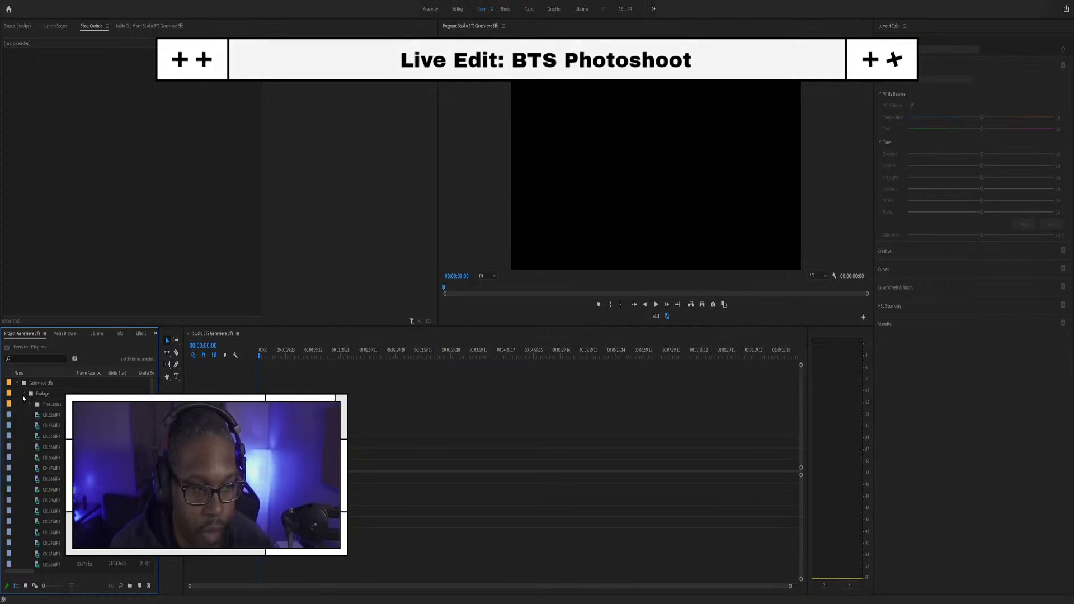
{"action": "scroll", "coordinate": [49, 436], "scroll_direction": "down", "scroll_amount": 4}
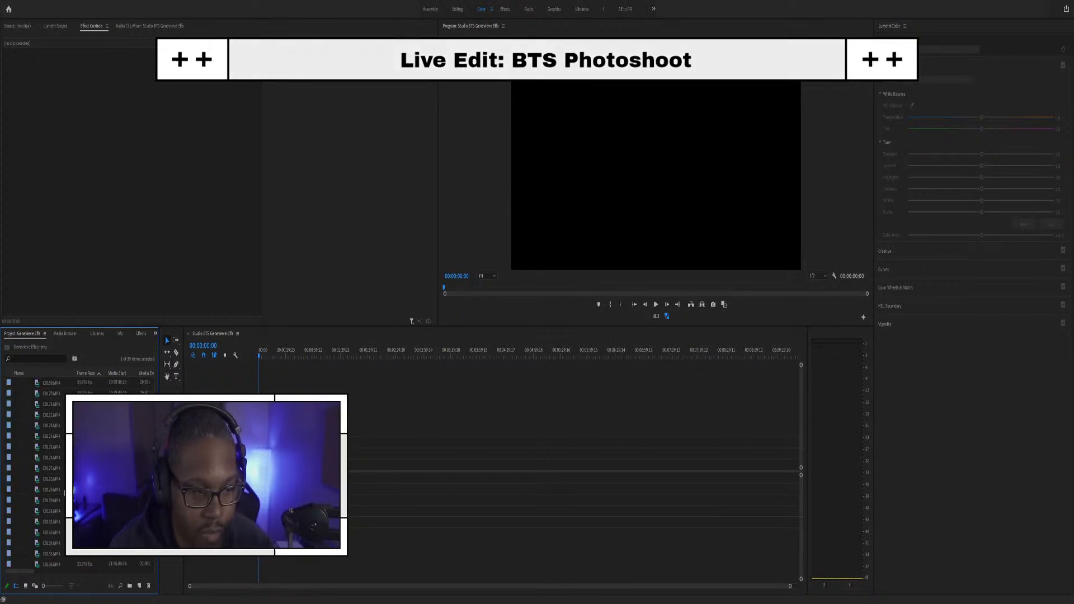
{"action": "scroll", "coordinate": [50, 414], "scroll_direction": "up", "scroll_amount": 4}
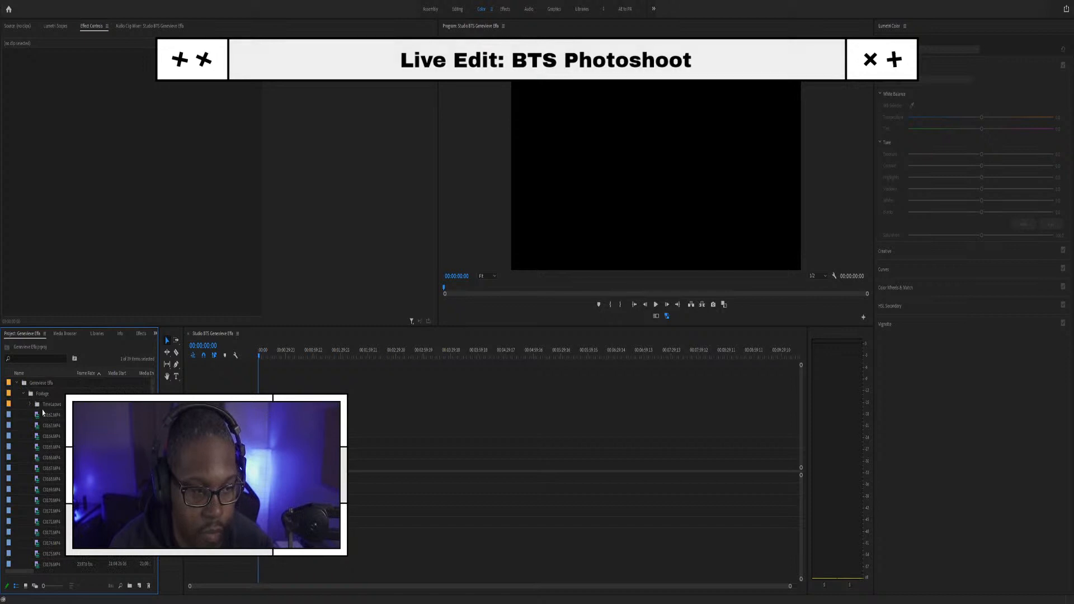
Step: Preview a time-lapse clip, then collapse the TimeLapses folder
{"action": "double_click", "coordinate": [63, 427]}
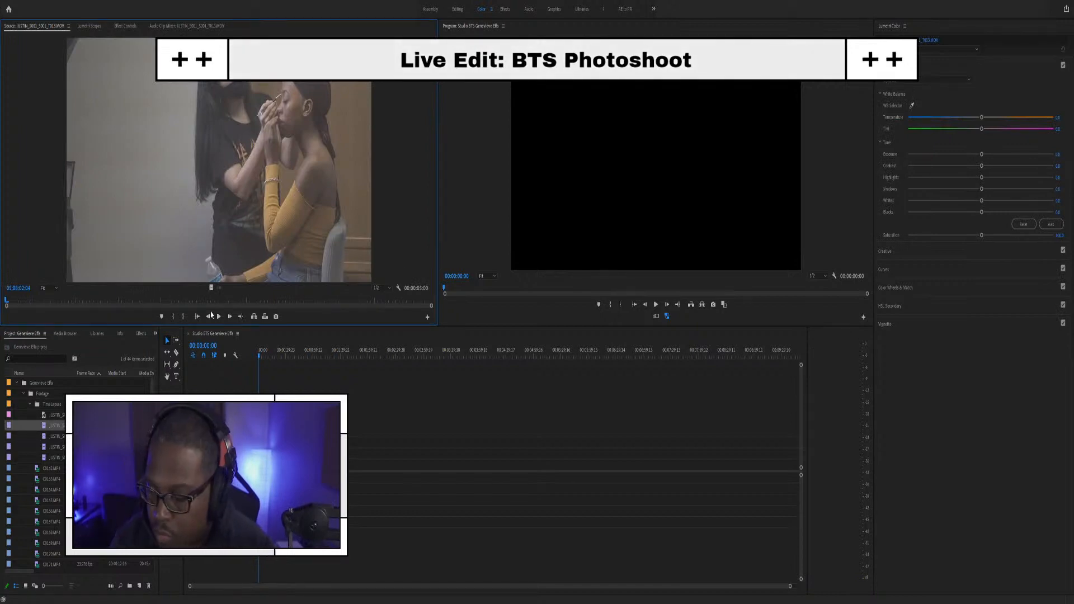
{"action": "left_click", "coordinate": [217, 321]}
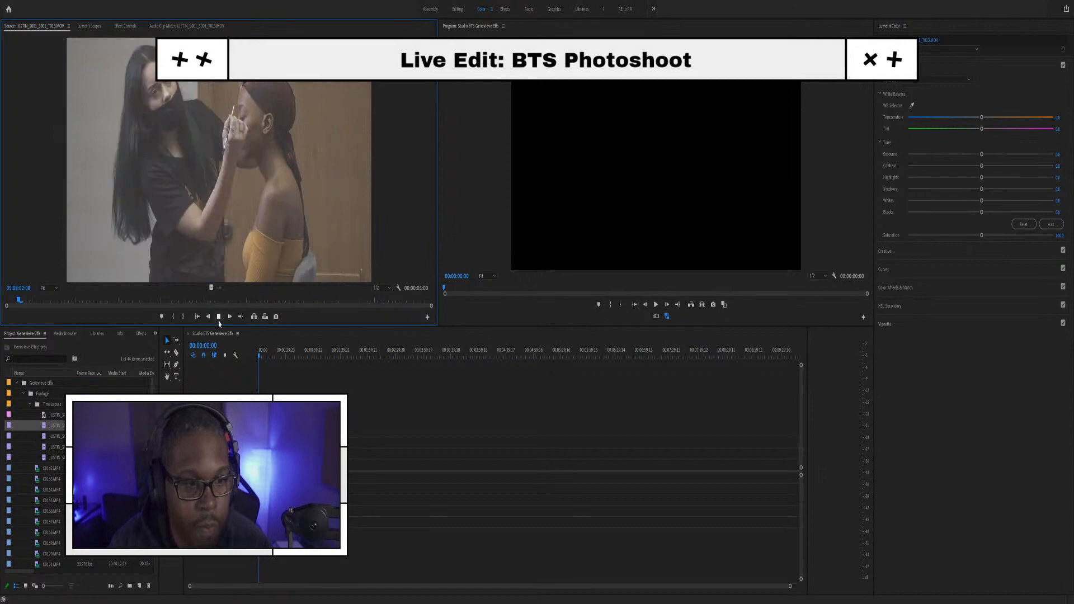
{"action": "left_click", "coordinate": [31, 404]}
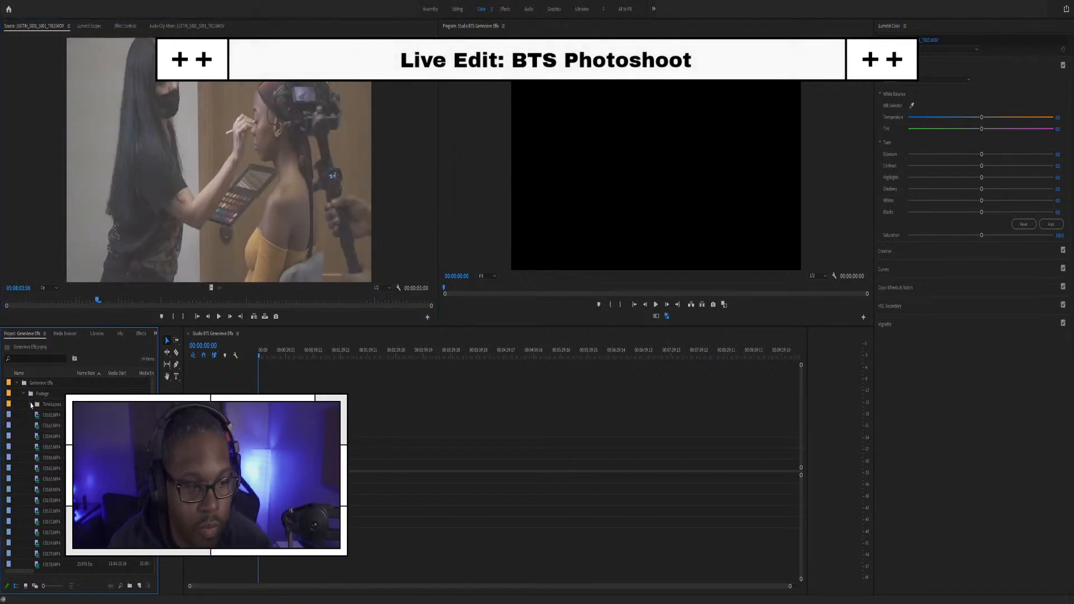
{"action": "scroll", "coordinate": [59, 503], "scroll_direction": "down", "scroll_amount": 3}
{"action": "scroll", "coordinate": [34, 485], "scroll_direction": "up", "scroll_amount": 4}
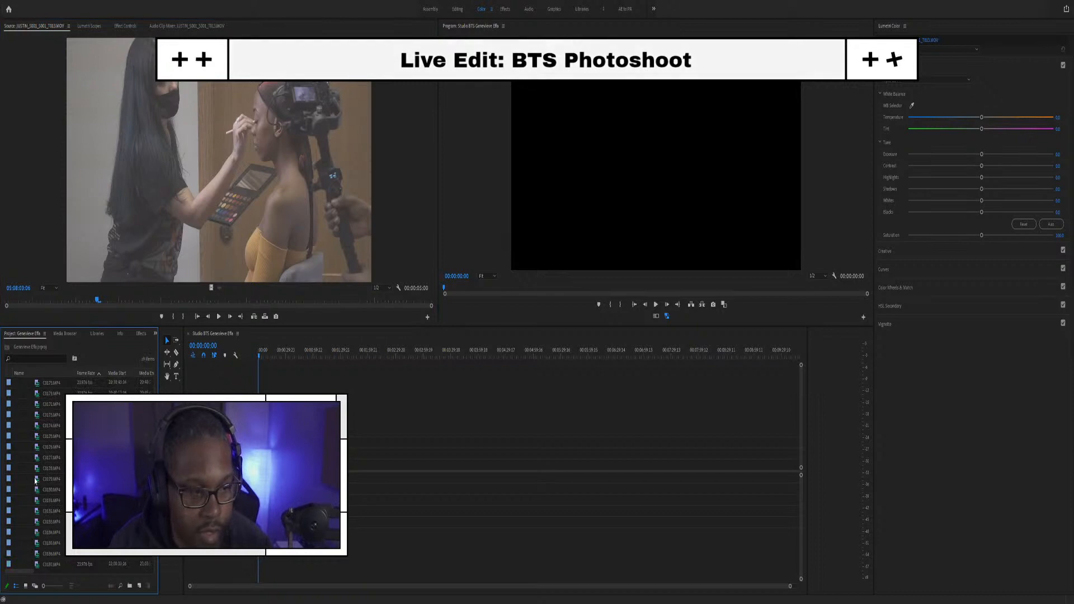
Step: Collapse the Footage folder and expand Music to show its four audio tracks
{"action": "left_click", "coordinate": [23, 384]}
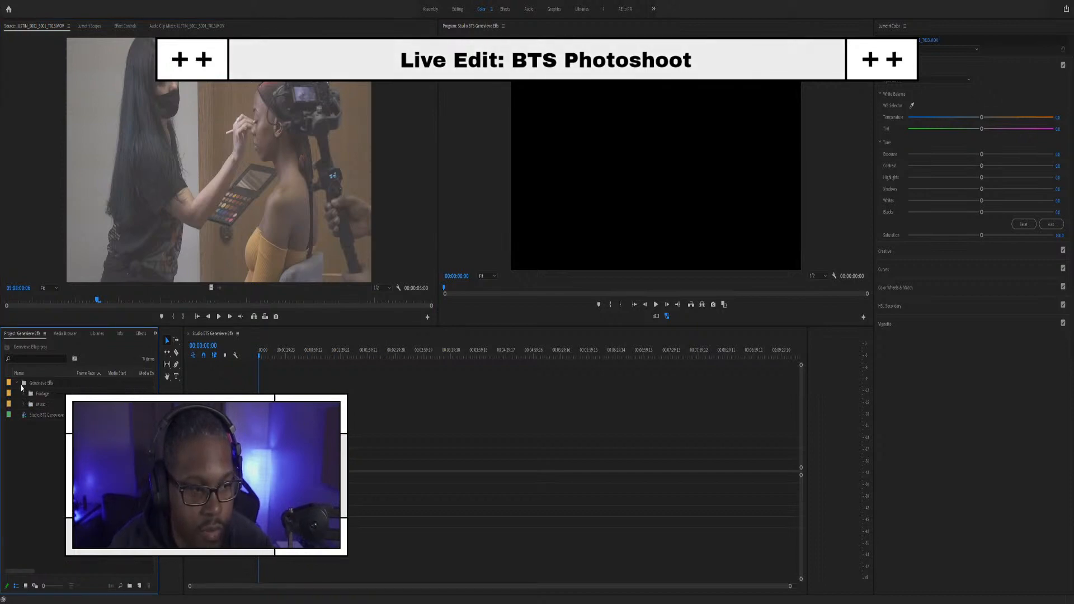
{"action": "left_click", "coordinate": [24, 406]}
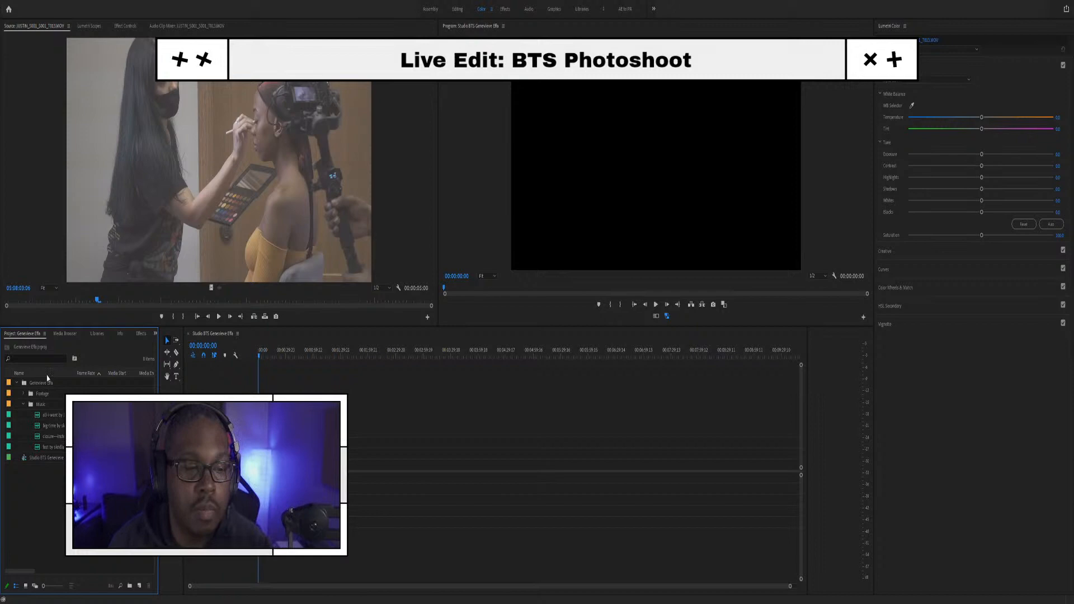
{"action": "left_click", "coordinate": [41, 302]}
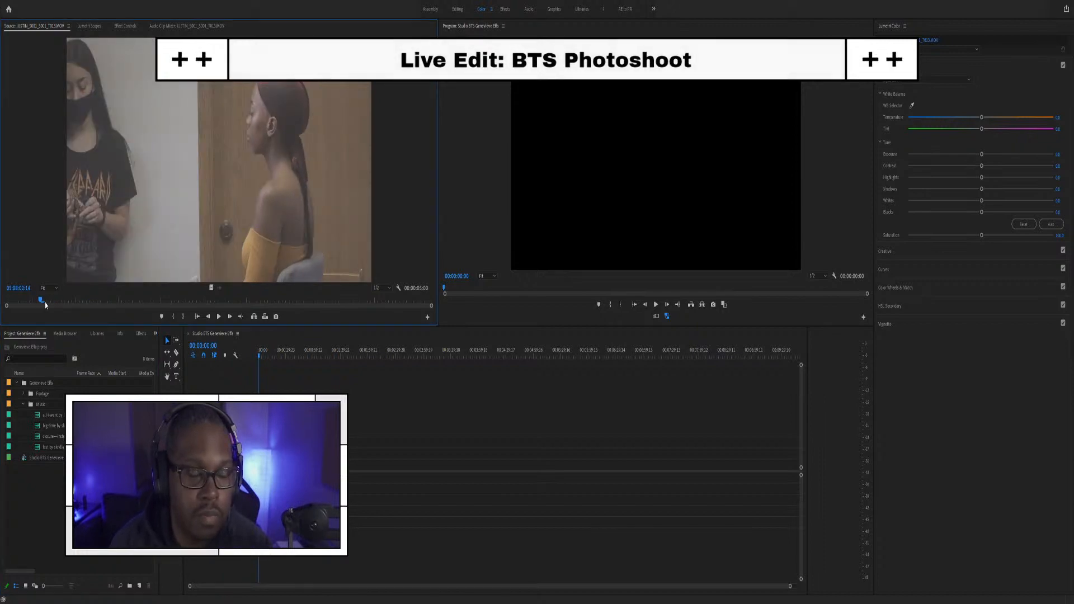
Step: Audition the first music track, playing it from several points
{"action": "double_click", "coordinate": [39, 420]}
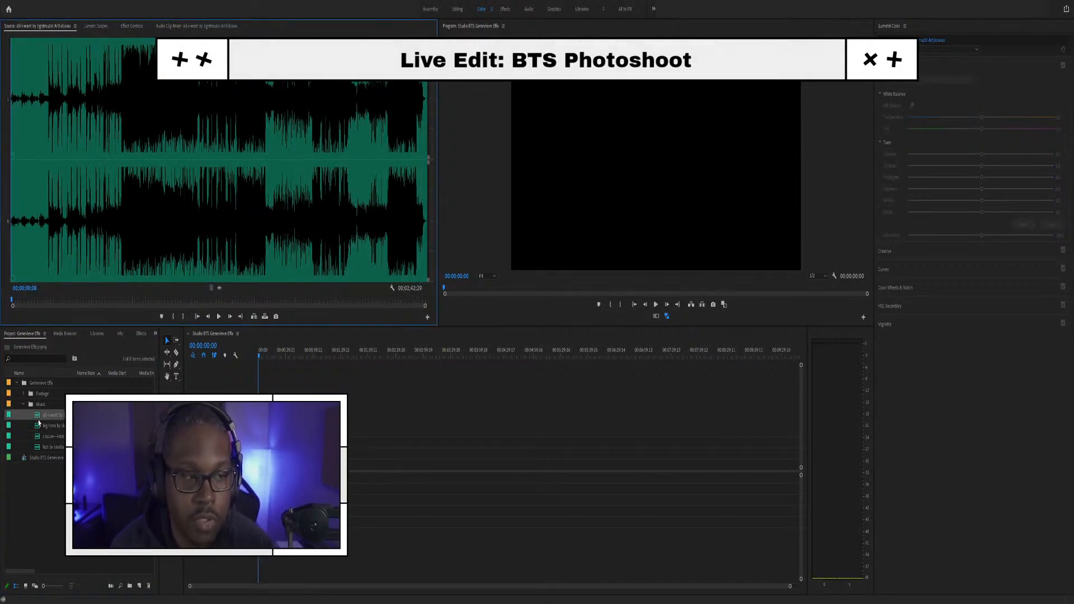
{"action": "key", "text": "space"}
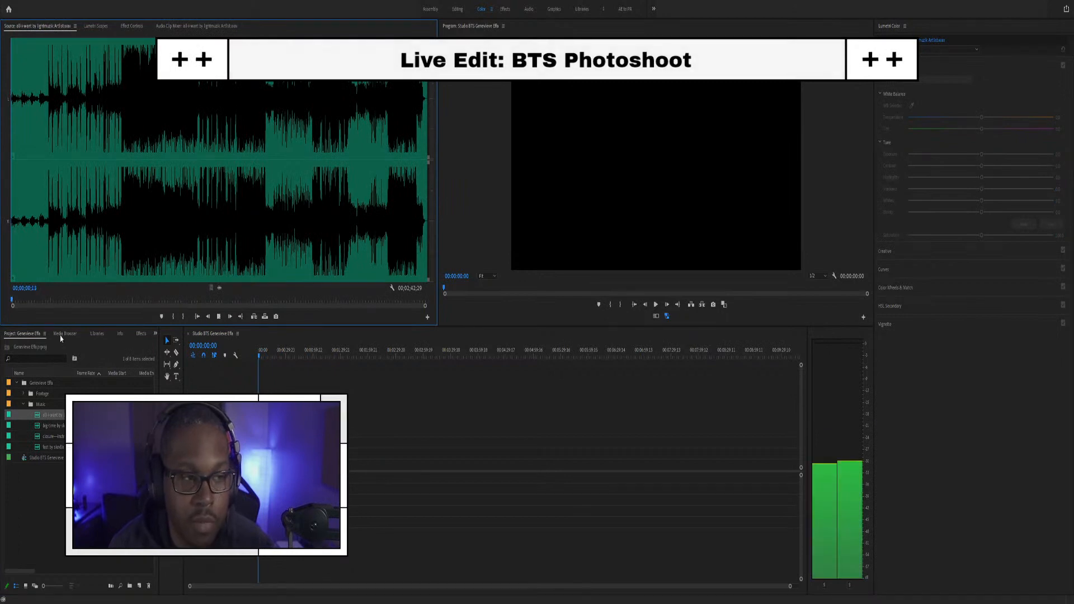
{"action": "left_click", "coordinate": [32, 299]}
{"action": "key", "text": "space"}
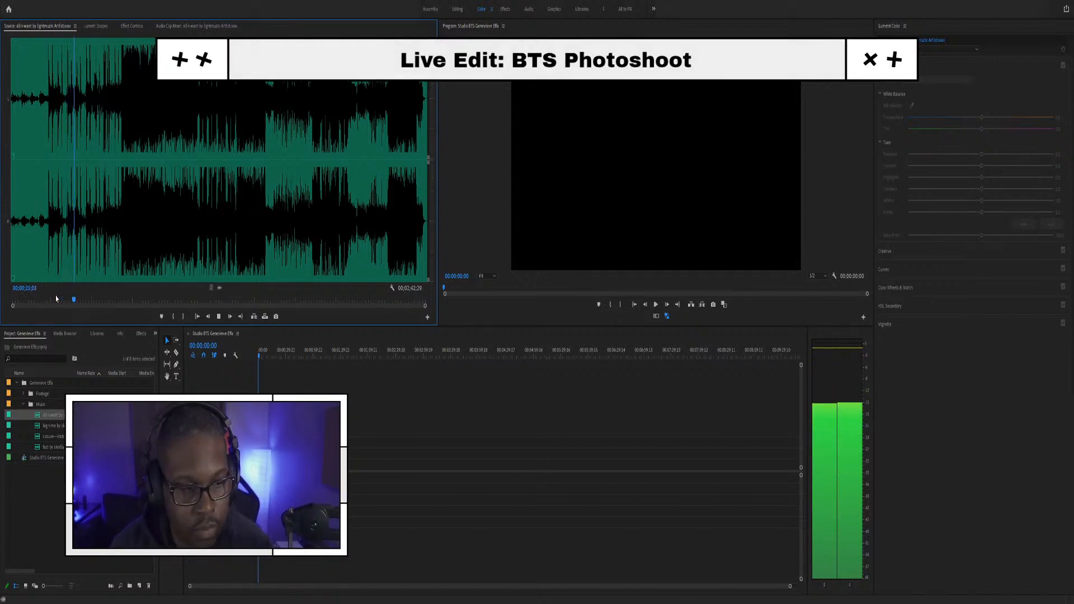
{"action": "key", "text": "space"}
{"action": "left_click", "coordinate": [105, 299]}
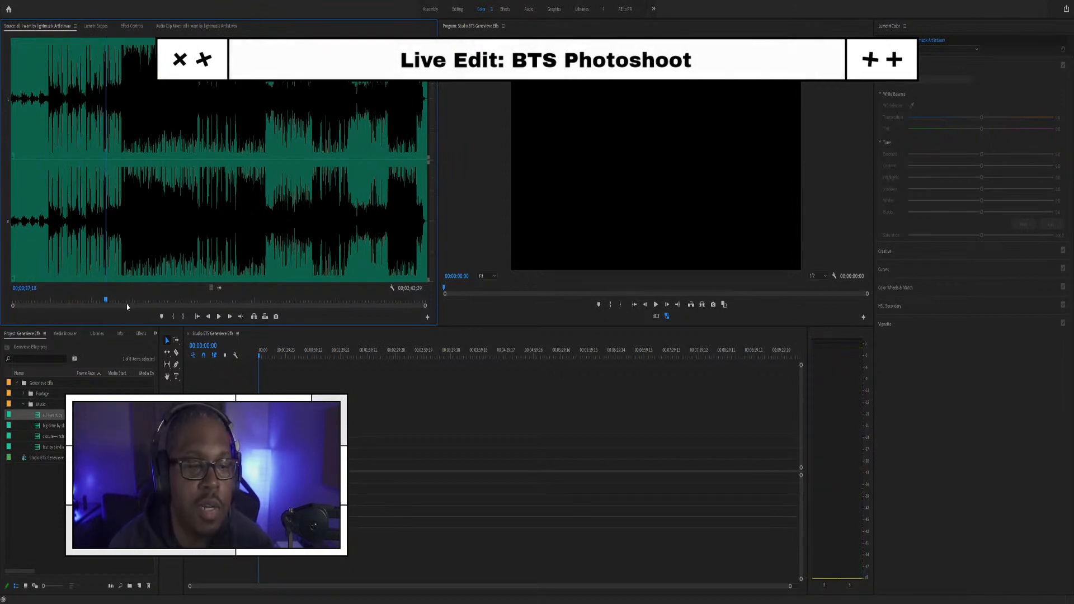
{"action": "left_click", "coordinate": [115, 301]}
{"action": "key", "text": "space"}
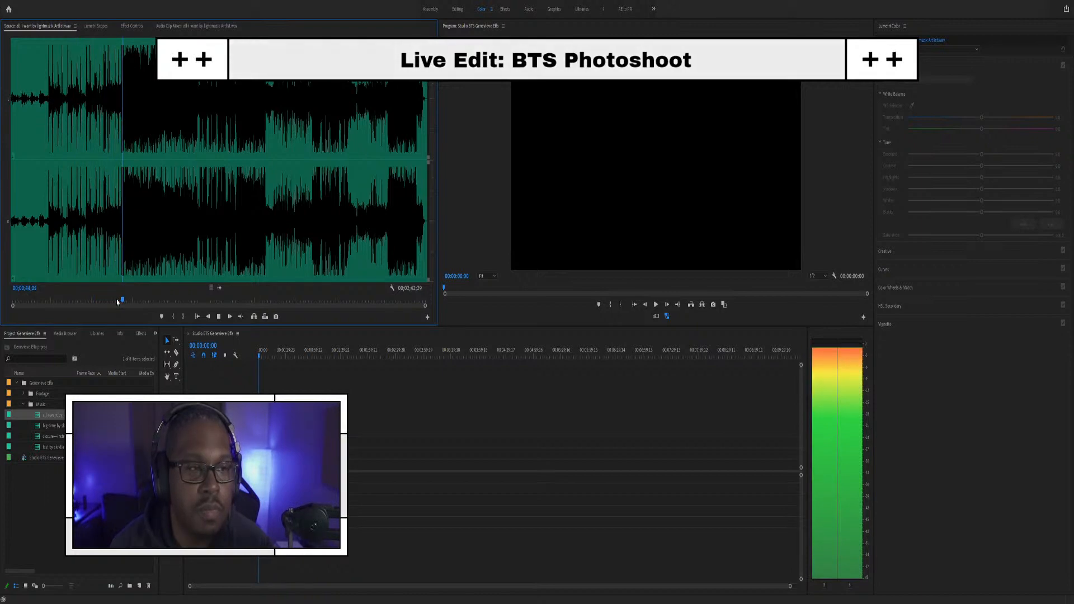
{"action": "key", "text": "space"}
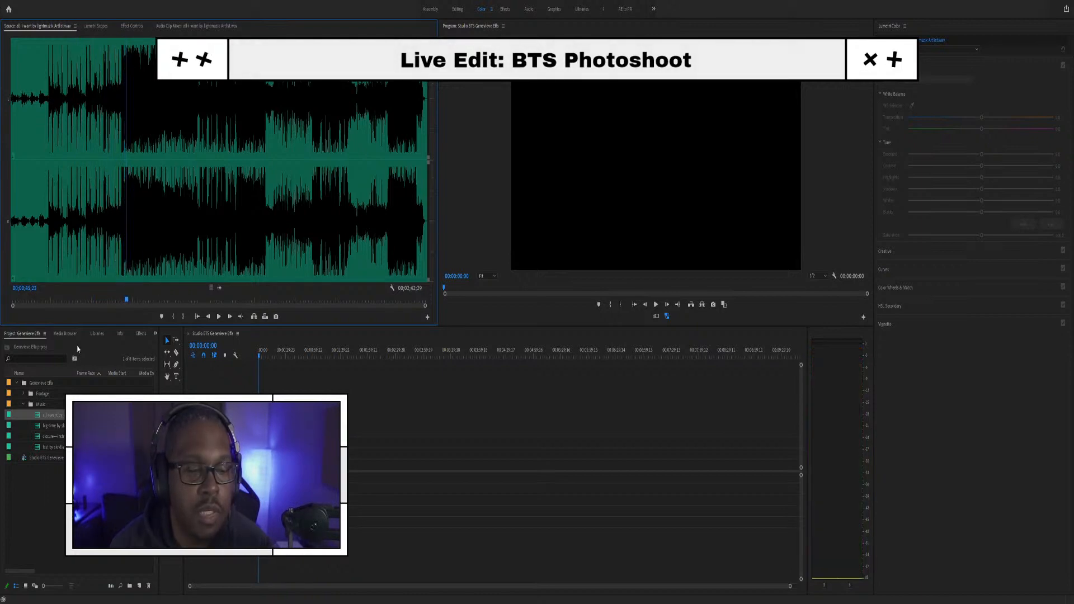
Step: Audition the second and fourth music tracks, leaving the fourth one playing
{"action": "double_click", "coordinate": [40, 428]}
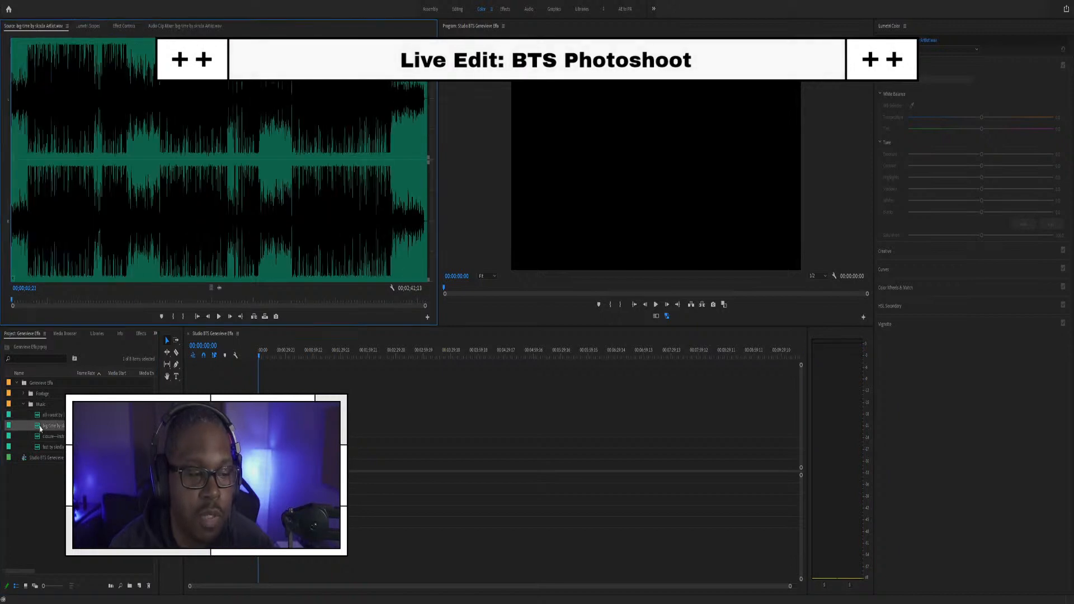
{"action": "left_click", "coordinate": [20, 302]}
{"action": "key", "text": "space"}
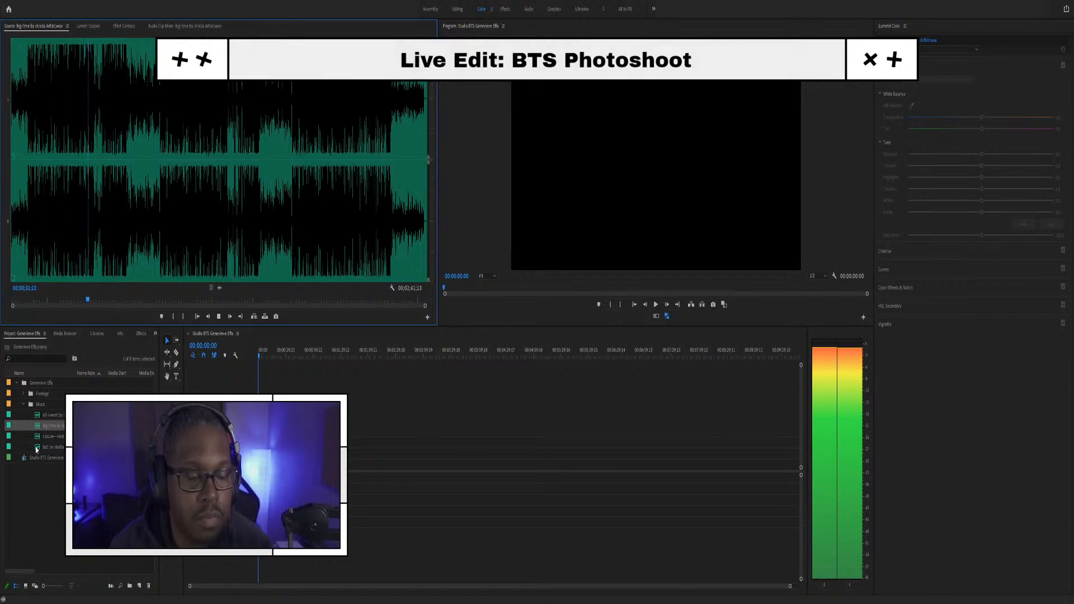
{"action": "double_click", "coordinate": [35, 447]}
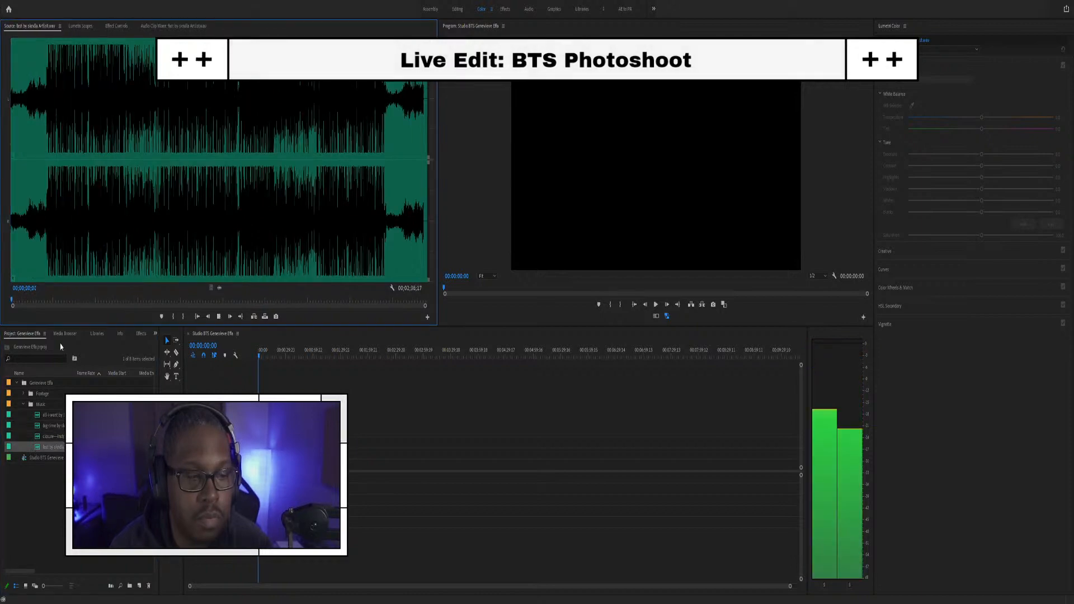
{"action": "left_click", "coordinate": [50, 281]}
{"action": "left_click", "coordinate": [43, 289]}
{"action": "key", "text": "space"}
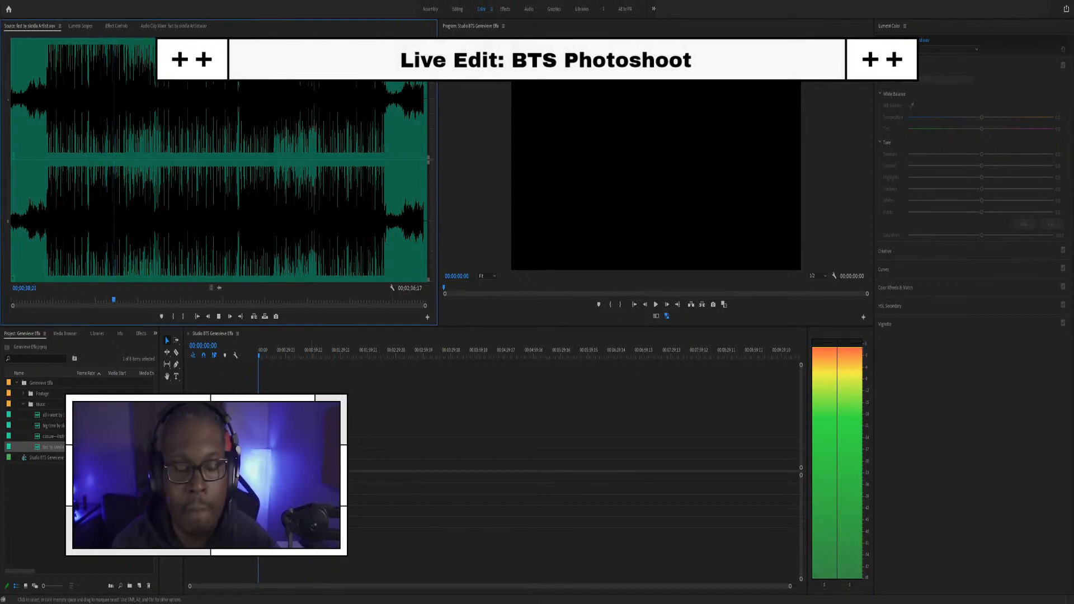
Step: Add the fourth track's audio to A1, zoom to it, enlarge A1, and list the Footage clips
{"action": "key", "text": "space"}
{"action": "left_click_drag", "start_coordinate": [218, 287], "coordinate": [260, 477]}
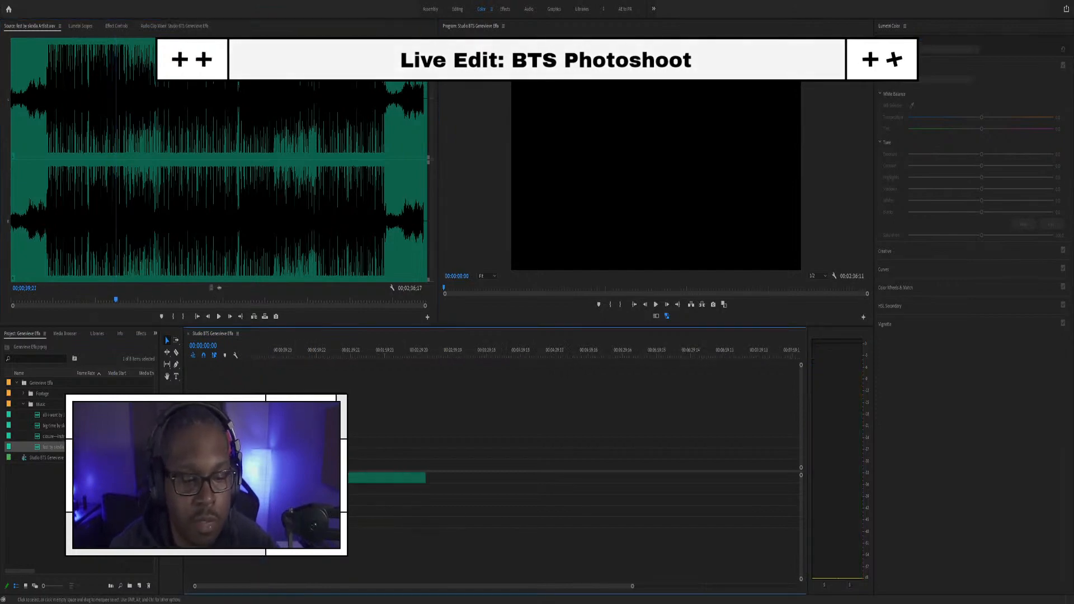
{"action": "key", "text": "backslash"}
{"action": "left_click_drag", "start_coordinate": [224, 483], "coordinate": [224, 491]}
{"action": "left_click", "coordinate": [23, 405]}
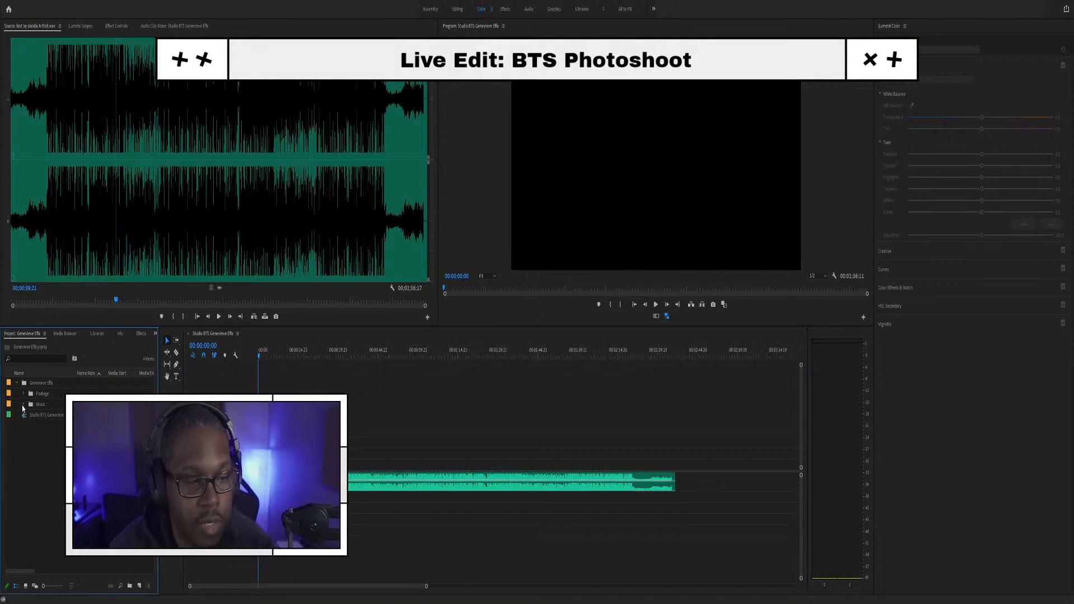
{"action": "left_click", "coordinate": [23, 394]}
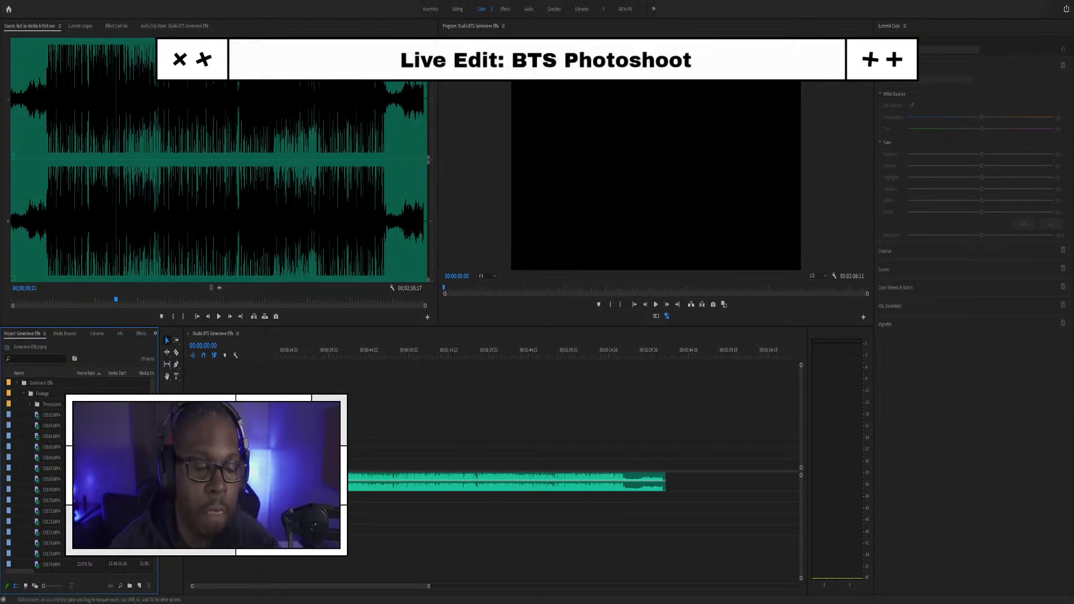
Step: Preview makeup clips C0162, C0163 and C0164 in the Source Monitor
{"action": "double_click", "coordinate": [36, 415]}
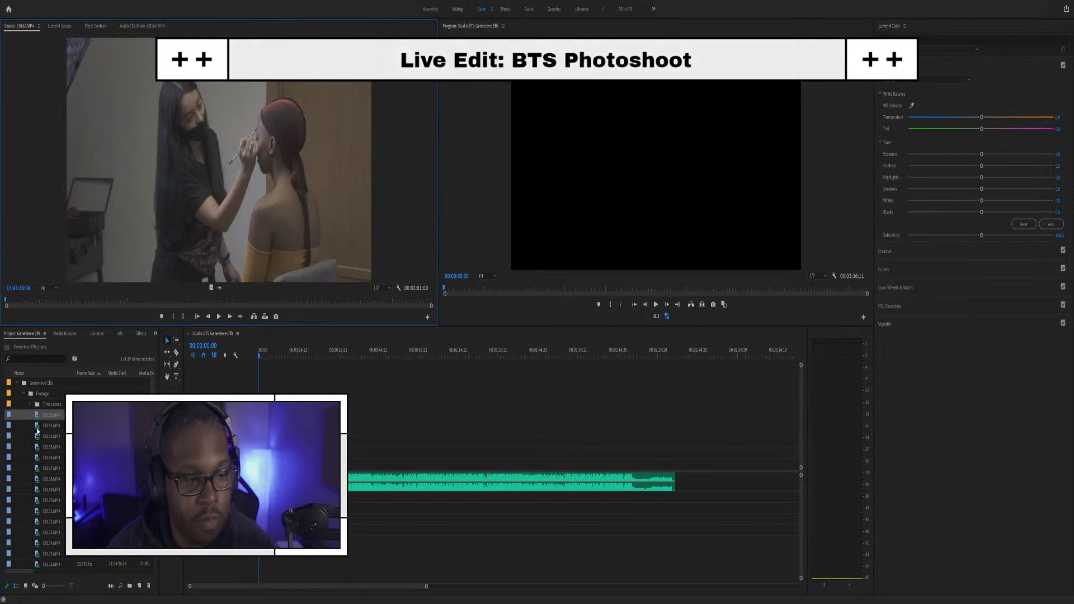
{"action": "double_click", "coordinate": [37, 427]}
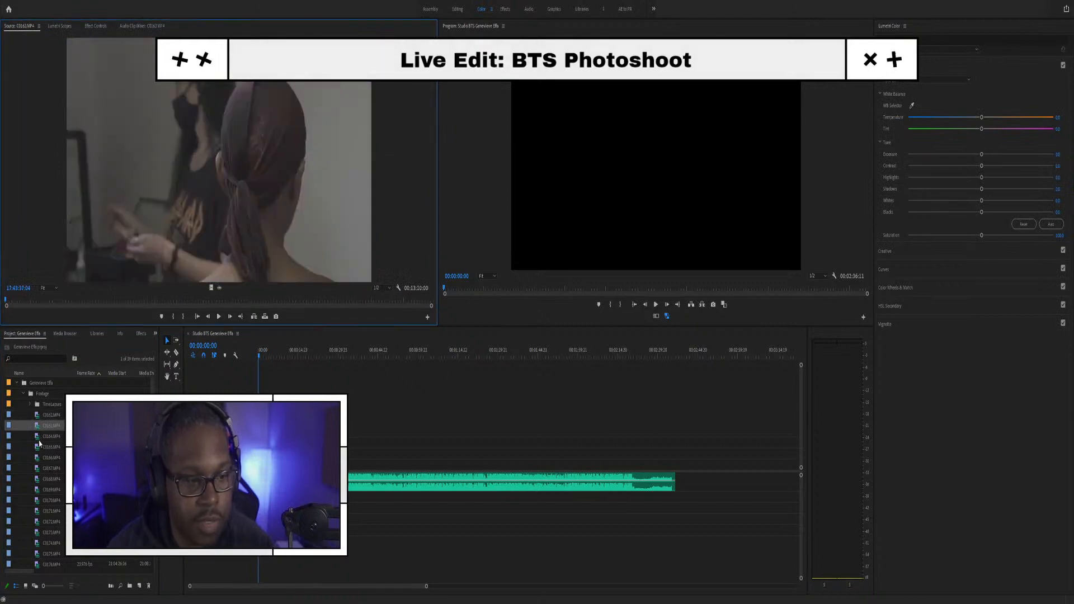
{"action": "double_click", "coordinate": [39, 440]}
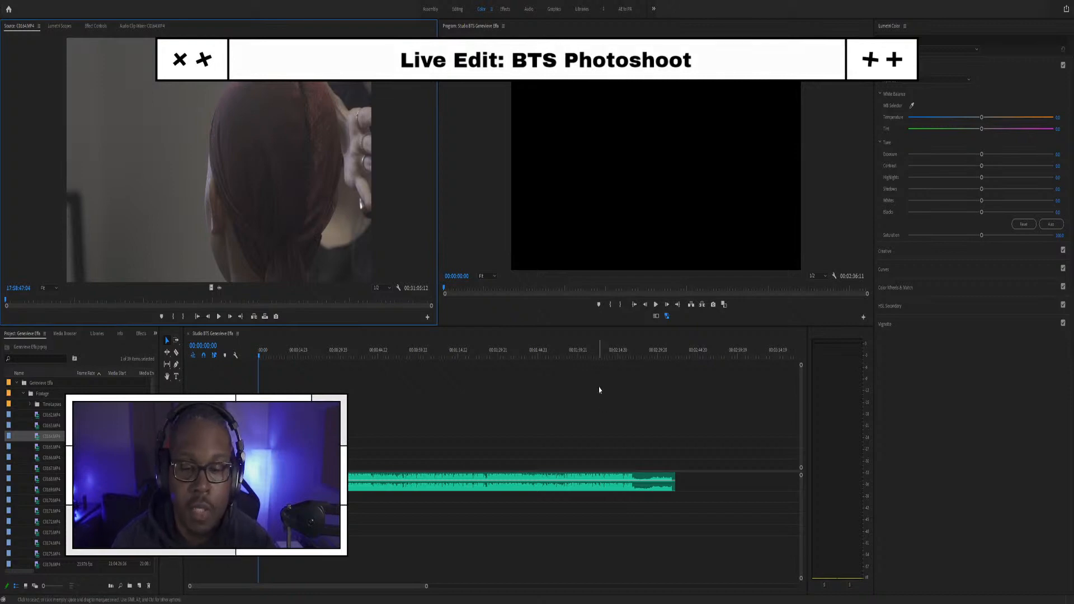
Step: Scrub through the music in the Studio BTS timeline
{"action": "left_click", "coordinate": [666, 359]}
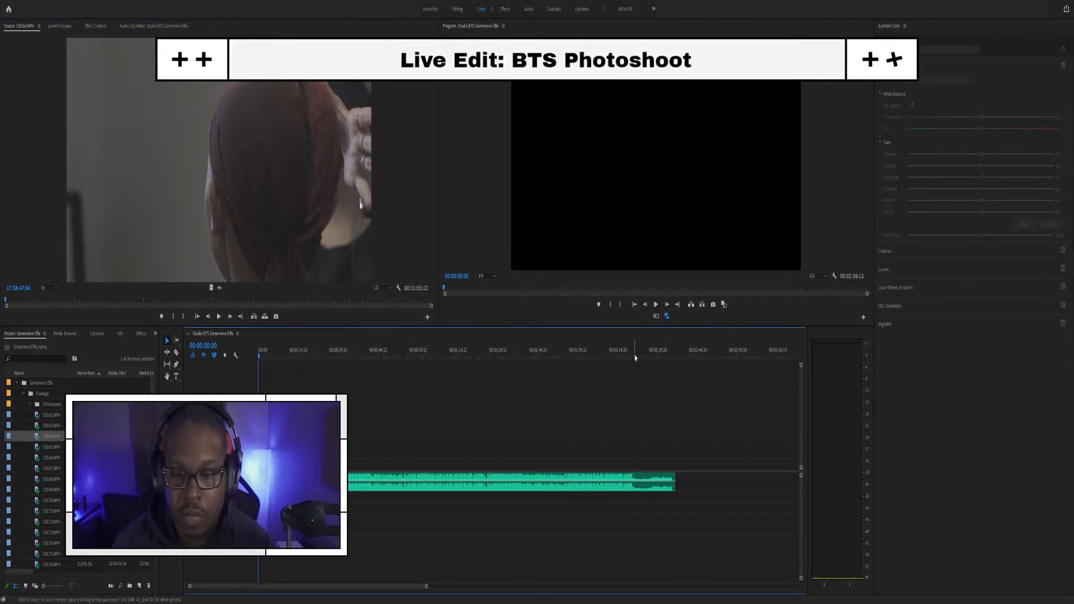
{"action": "left_click_drag", "start_coordinate": [635, 358], "coordinate": [487, 367]}
{"action": "scroll", "coordinate": [106, 476], "scroll_direction": "down", "scroll_amount": 3}
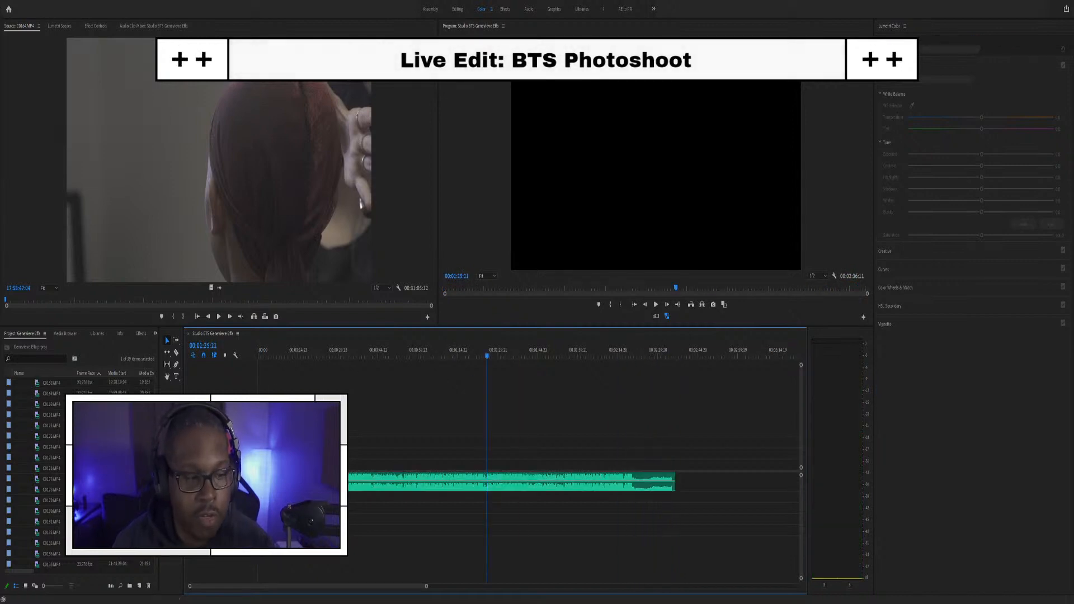
{"action": "scroll", "coordinate": [78, 476], "scroll_direction": "up", "scroll_amount": 5}
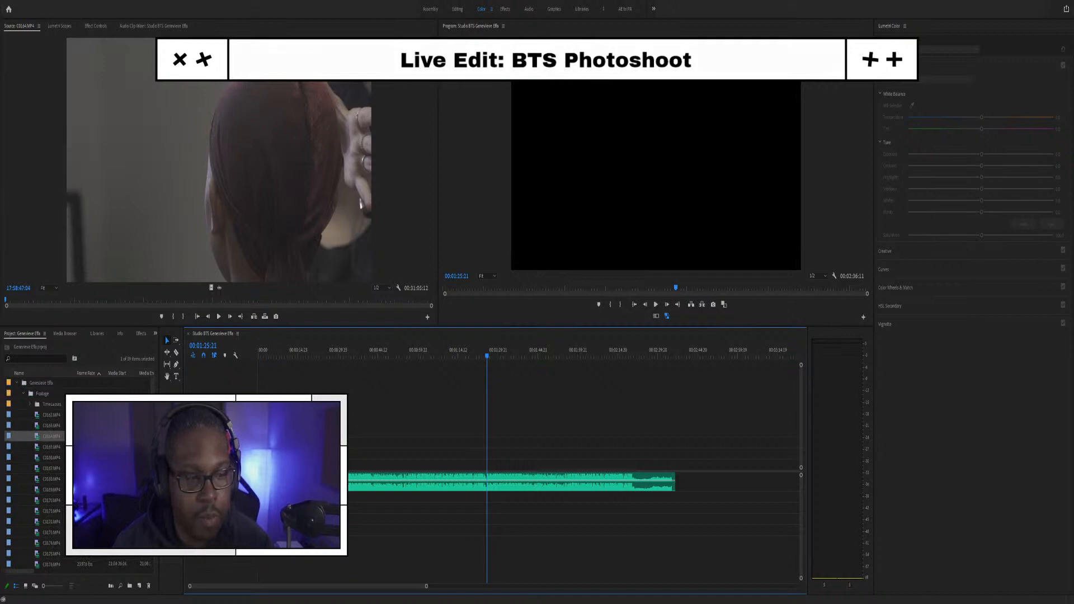
Step: Compare clips C0162 and C0167, return the playhead to 0, zoom in, and expand TimeLapses
{"action": "double_click", "coordinate": [53, 415]}
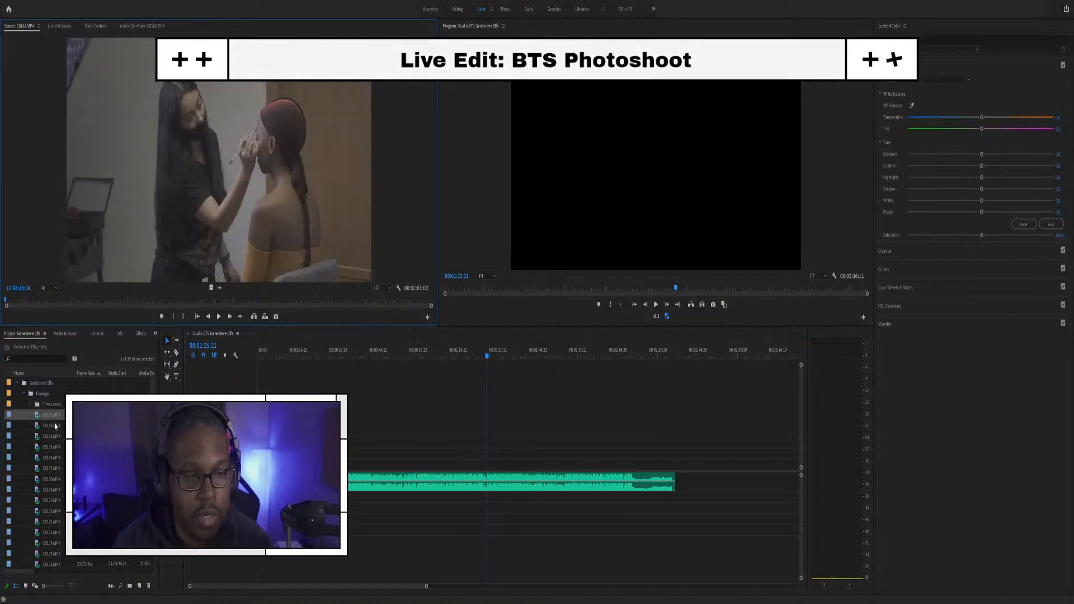
{"action": "double_click", "coordinate": [56, 468]}
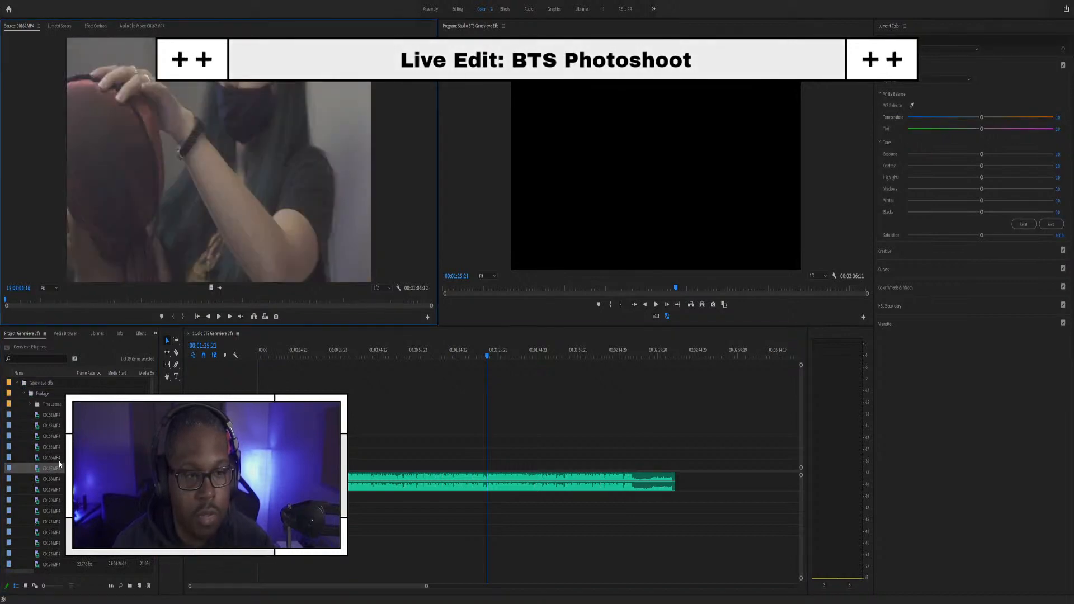
{"action": "left_click", "coordinate": [49, 415]}
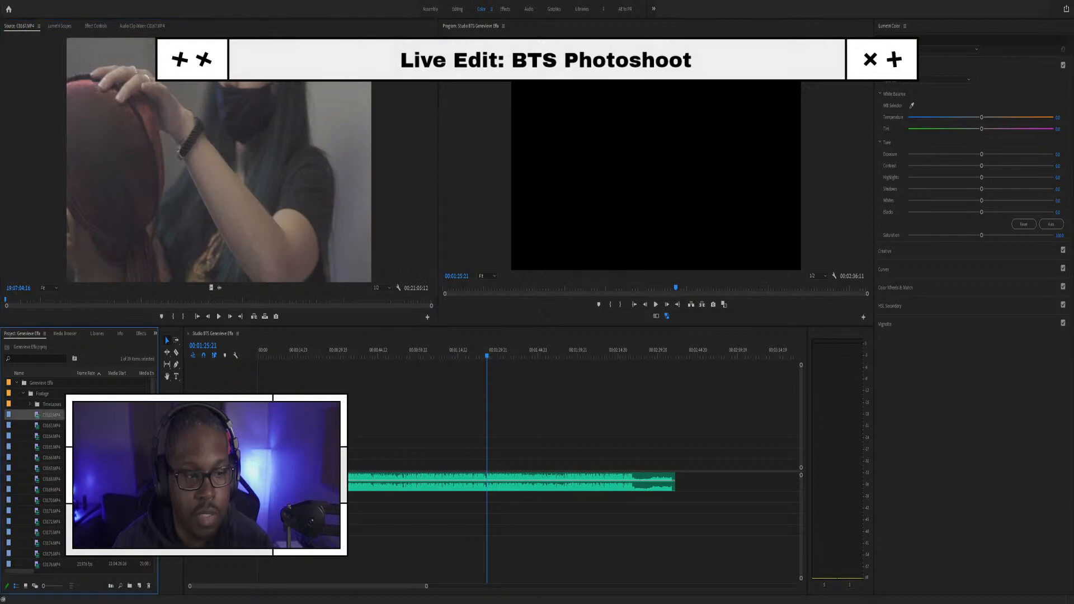
{"action": "left_click", "coordinate": [262, 352]}
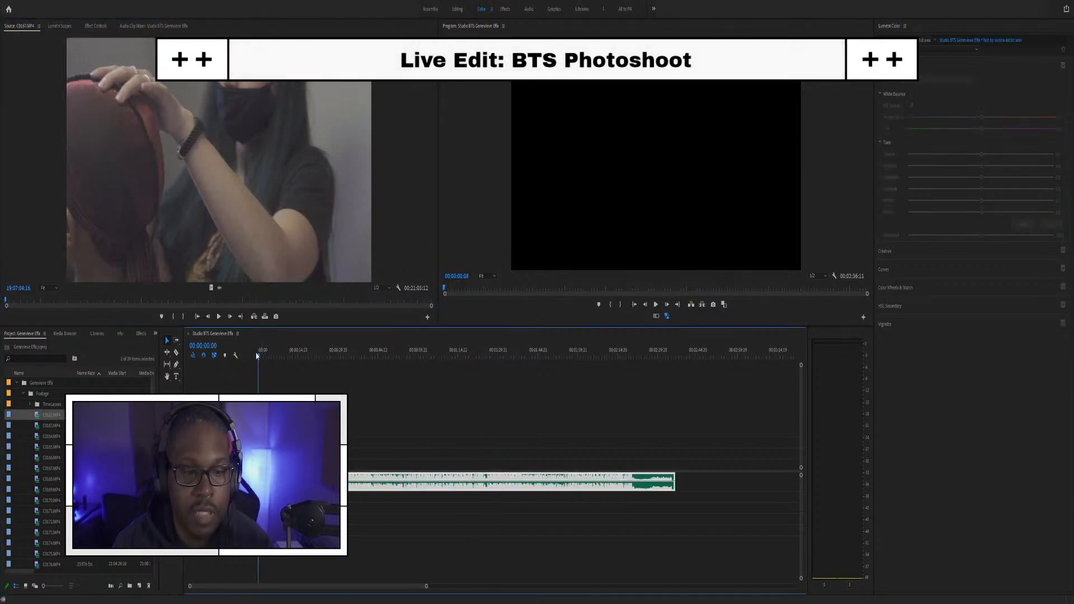
{"action": "key", "text": "equal"}
{"action": "key", "text": "equal"}
{"action": "key", "text": "equal"}
{"action": "key", "text": "equal"}
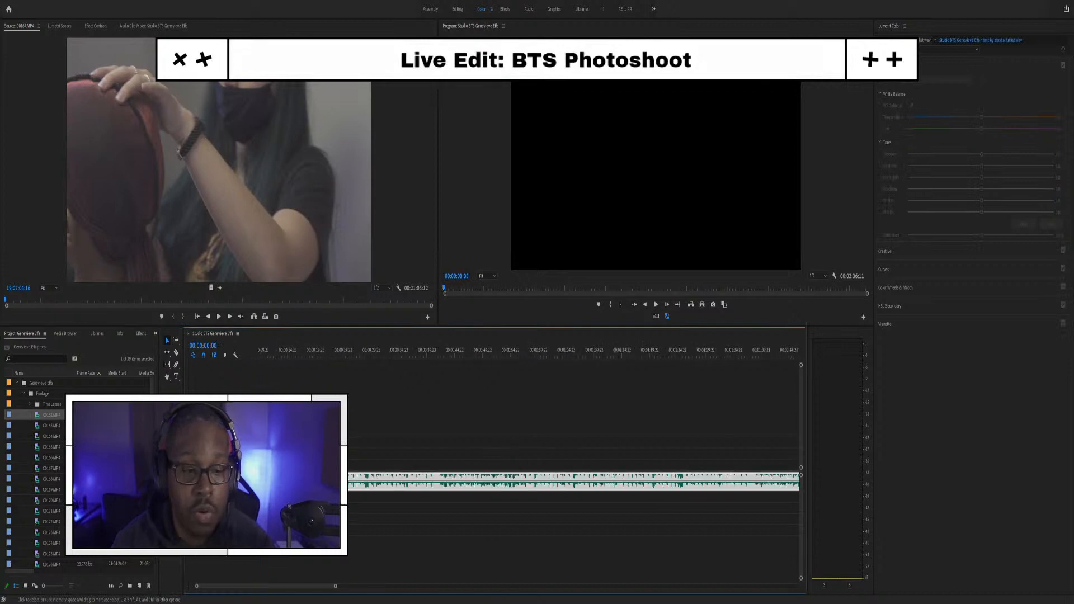
{"action": "left_click", "coordinate": [31, 405]}
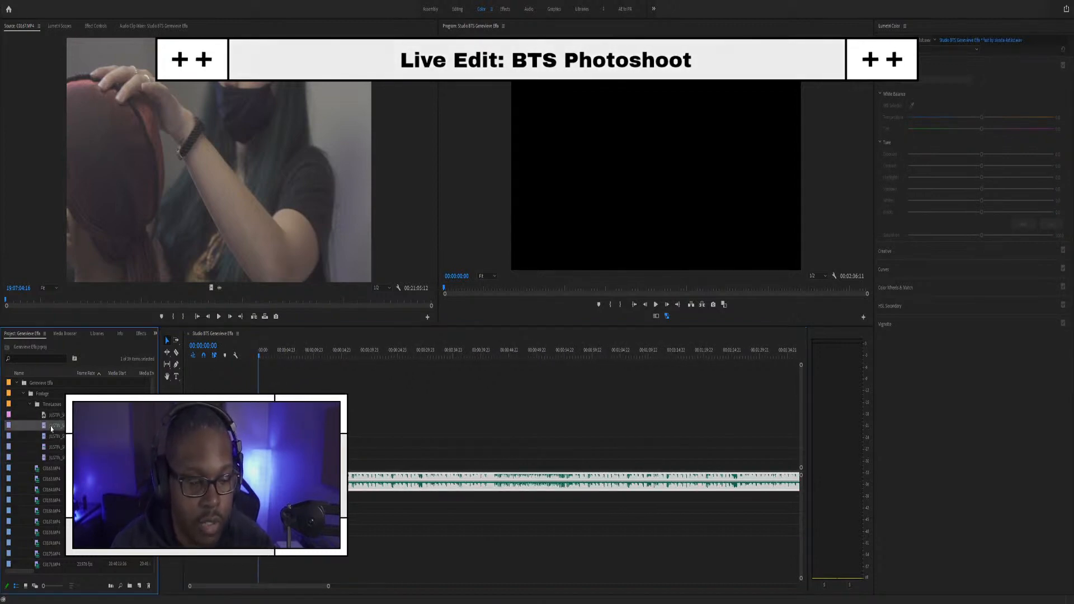
Step: Play timelapse clips T013, T014 and T015 in turn, ending on the clip of the two women
{"action": "double_click", "coordinate": [56, 426]}
{"action": "key", "text": "space"}
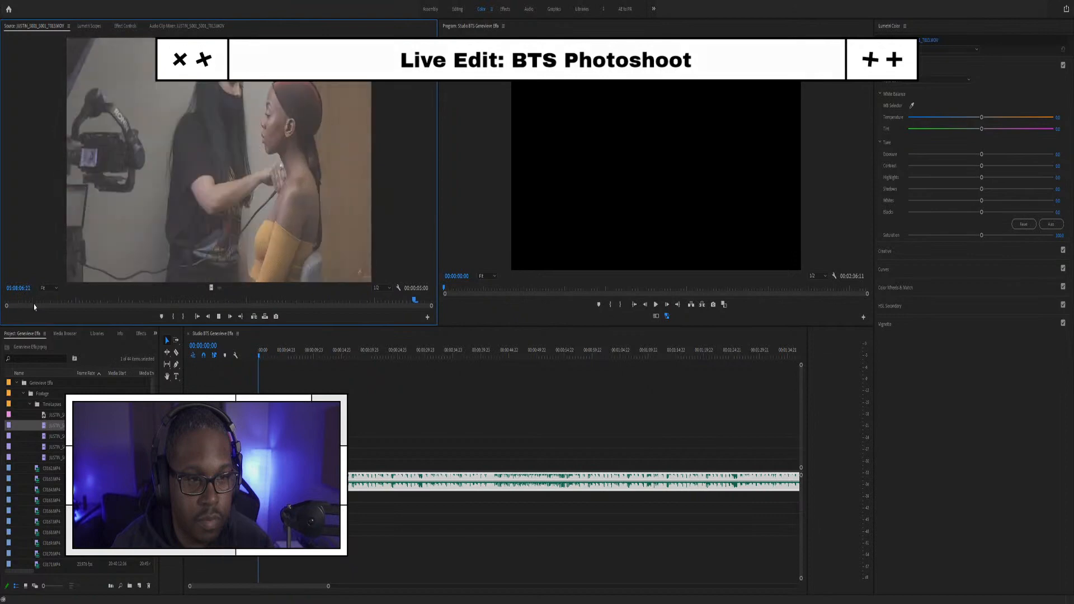
{"action": "key", "text": "space"}
{"action": "double_click", "coordinate": [47, 437]}
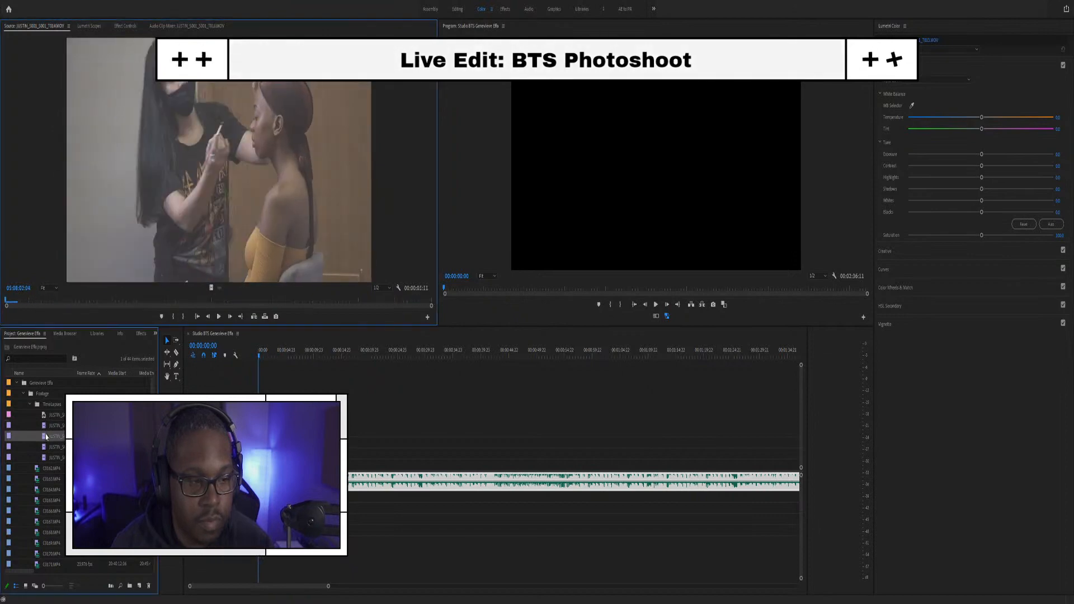
{"action": "key", "text": "space"}
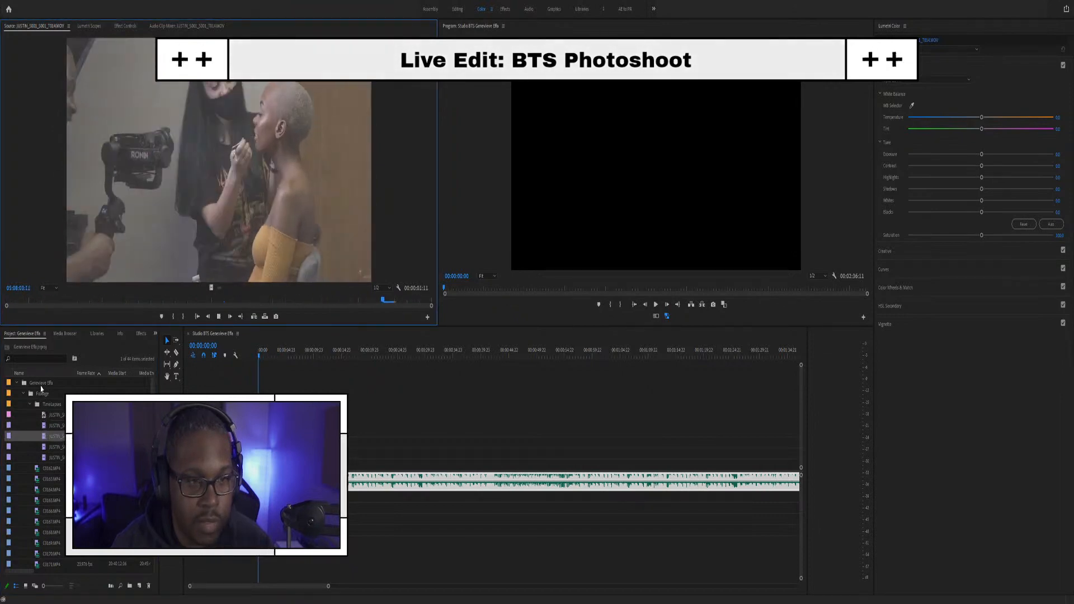
{"action": "double_click", "coordinate": [49, 446]}
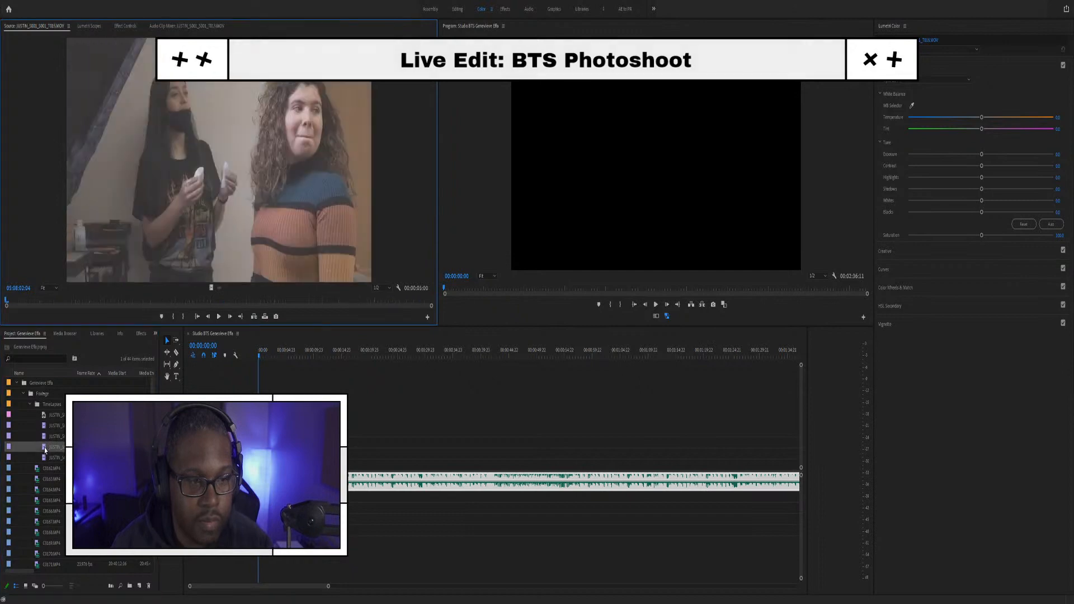
{"action": "key", "text": "space"}
{"action": "double_click", "coordinate": [48, 436]}
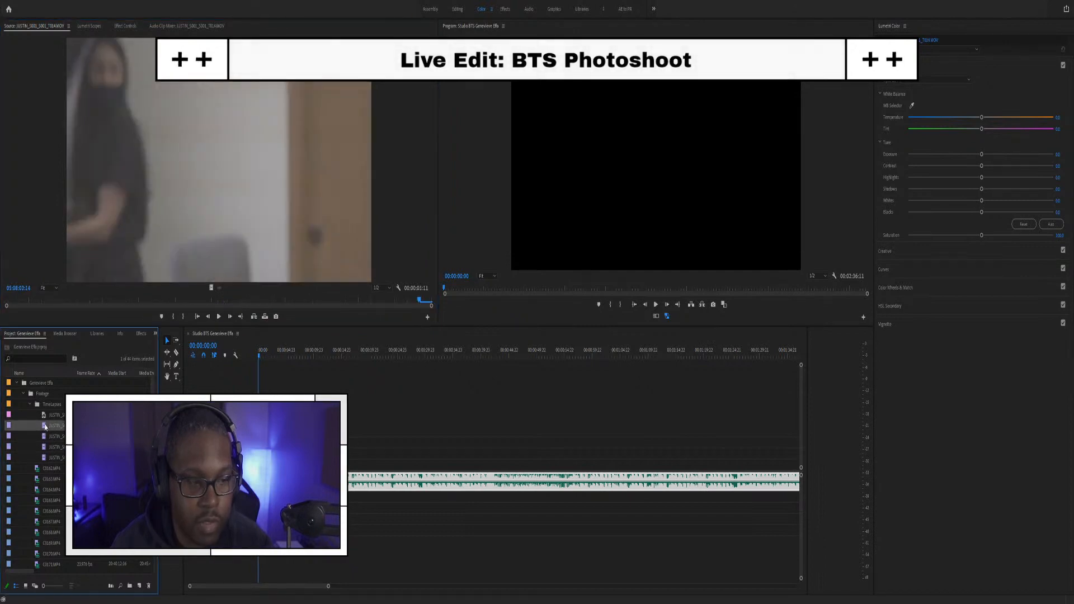
{"action": "double_click", "coordinate": [45, 426]}
{"action": "key", "text": "space"}
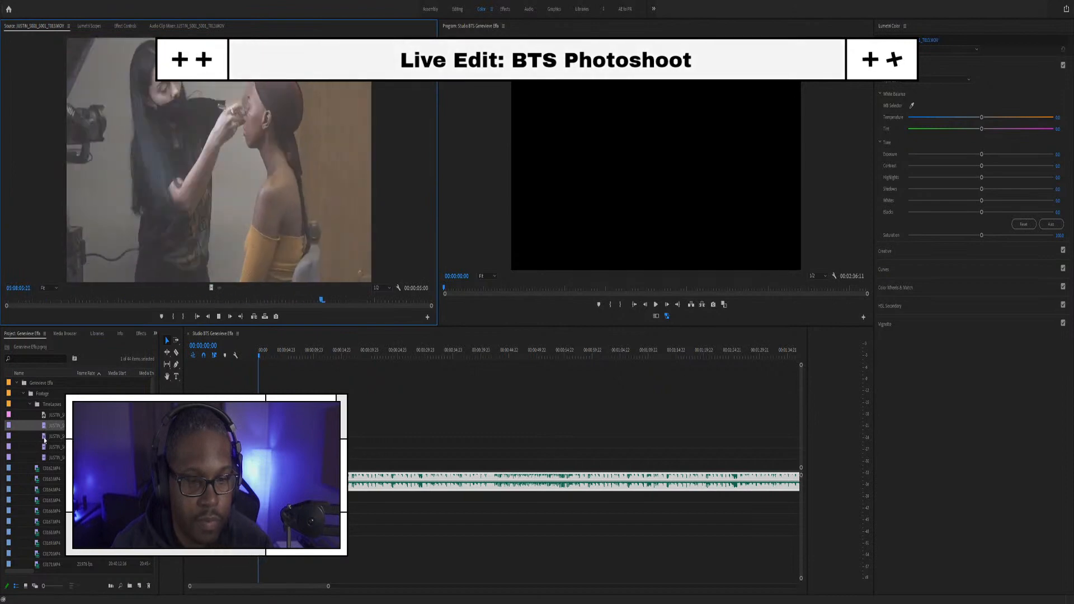
{"action": "double_click", "coordinate": [45, 439]}
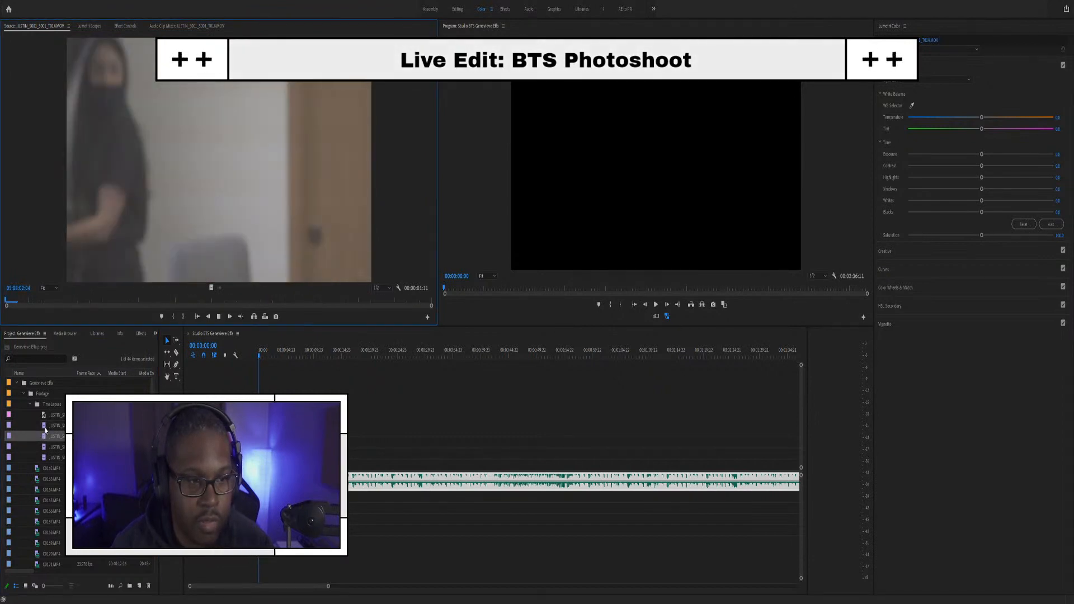
{"action": "double_click", "coordinate": [45, 427]}
Step: Place timelapse clips T013 and T014 on V1 above the music
{"action": "left_click_drag", "start_coordinate": [45, 426], "coordinate": [268, 452]}
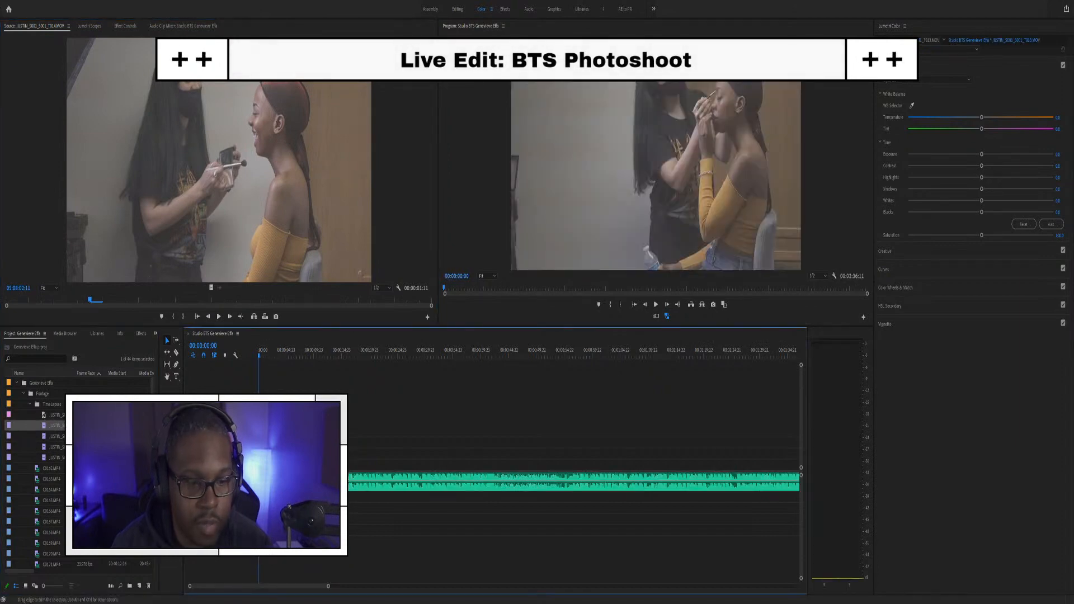
{"action": "key", "text": "equal"}
{"action": "key", "text": "equal"}
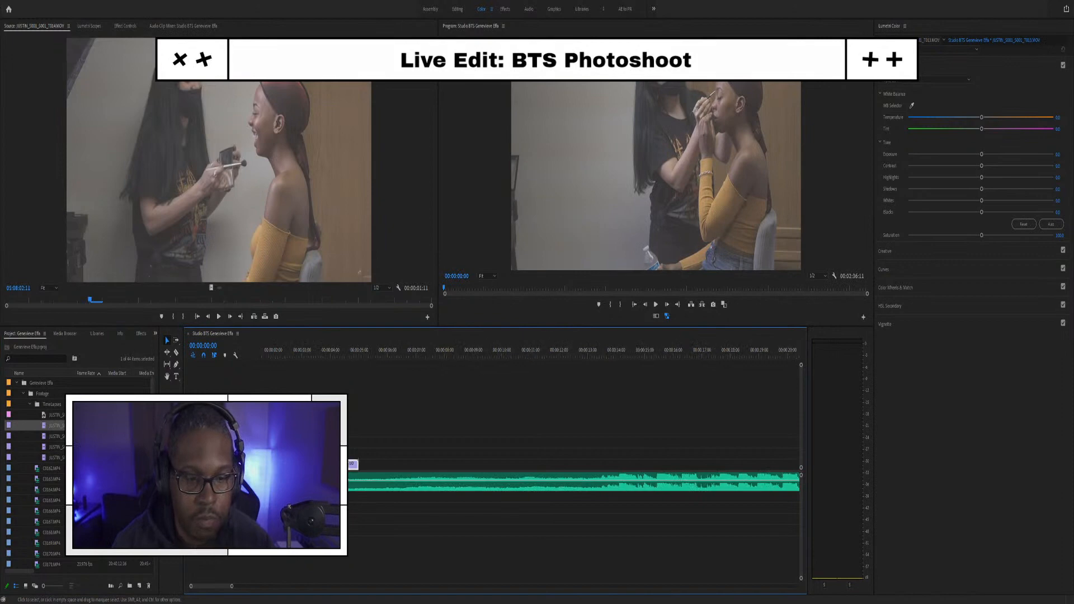
{"action": "left_click", "coordinate": [274, 353]}
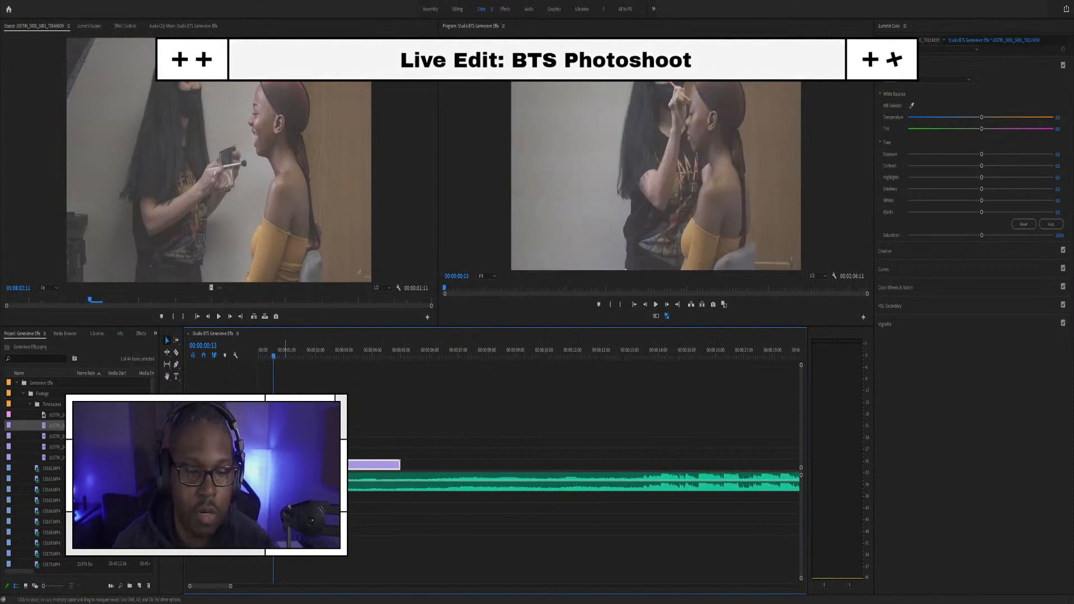
{"action": "left_click_drag", "start_coordinate": [44, 440], "coordinate": [403, 470]}
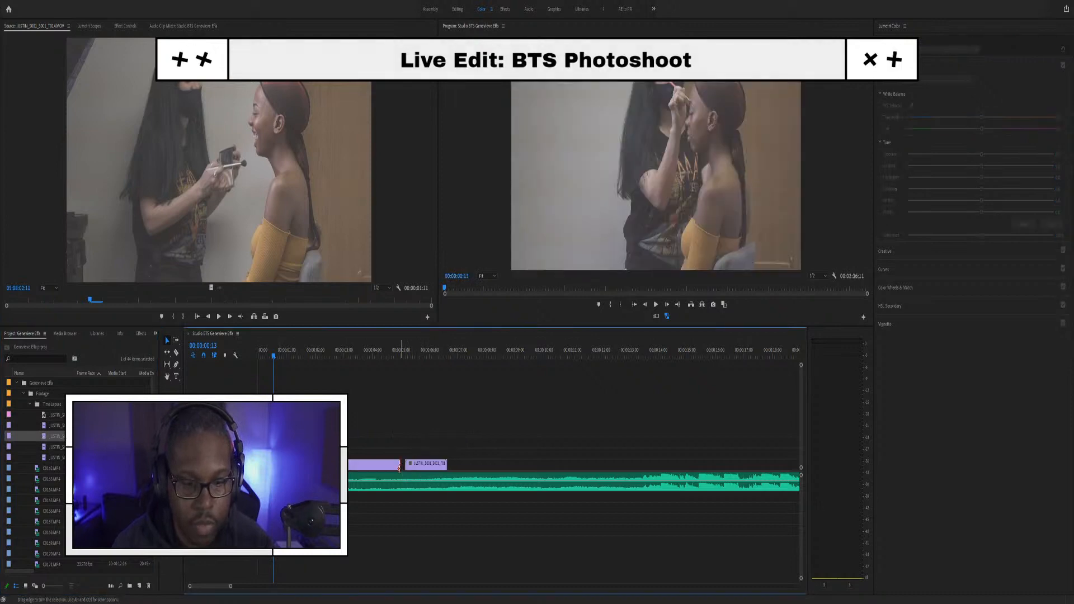
Step: Play back the sequence from around 10 and 12 seconds to check the new clips
{"action": "key", "text": "space"}
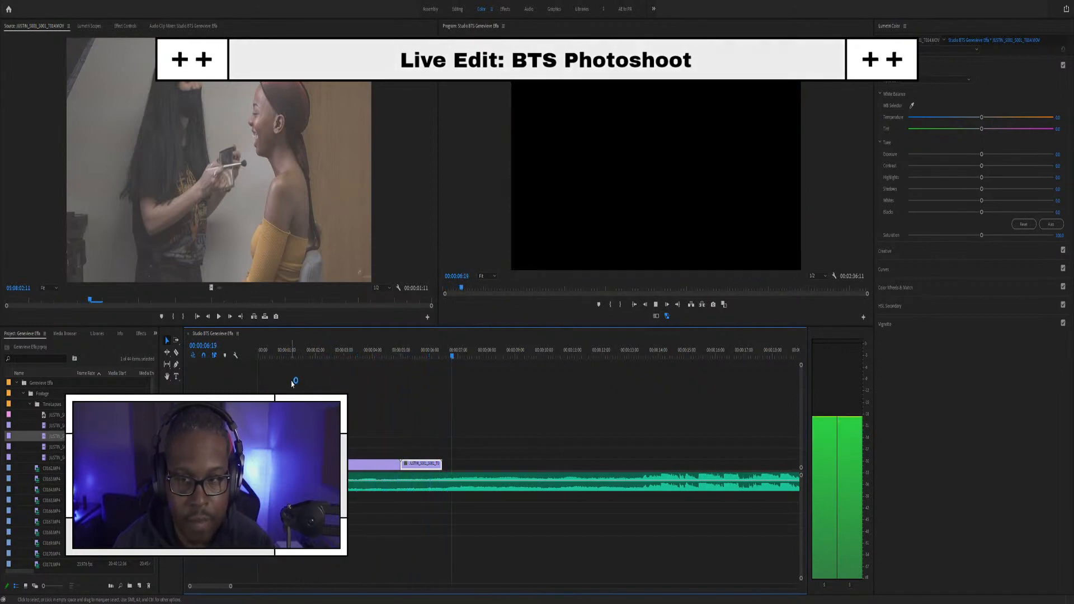
{"action": "key", "text": "space"}
{"action": "scroll", "coordinate": [433, 434], "scroll_direction": "down", "scroll_amount": 6}
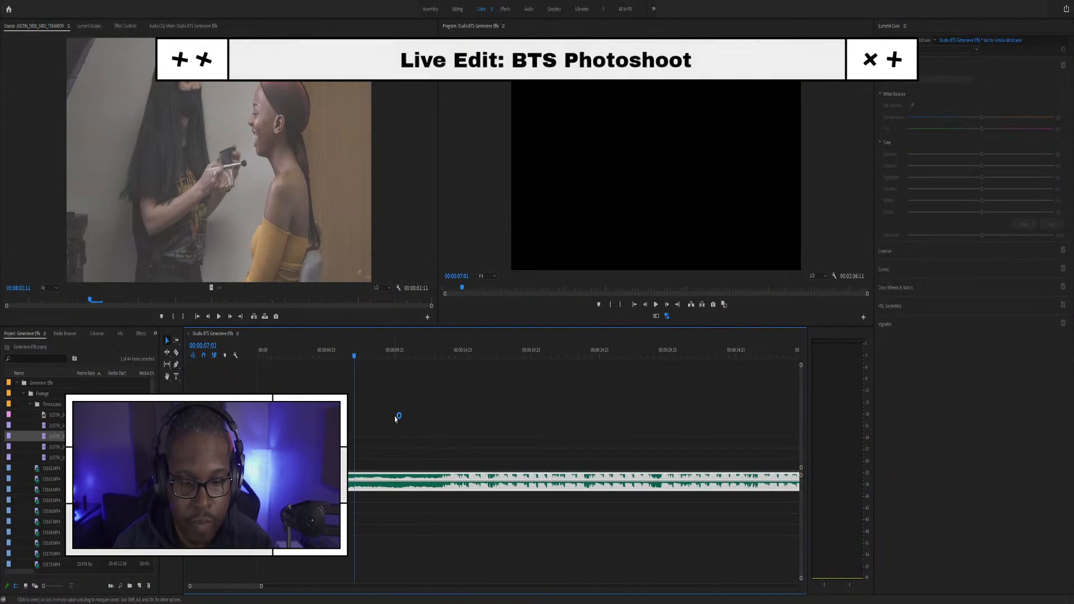
{"action": "left_click", "coordinate": [397, 354]}
{"action": "key", "text": "space"}
{"action": "left_click", "coordinate": [434, 356]}
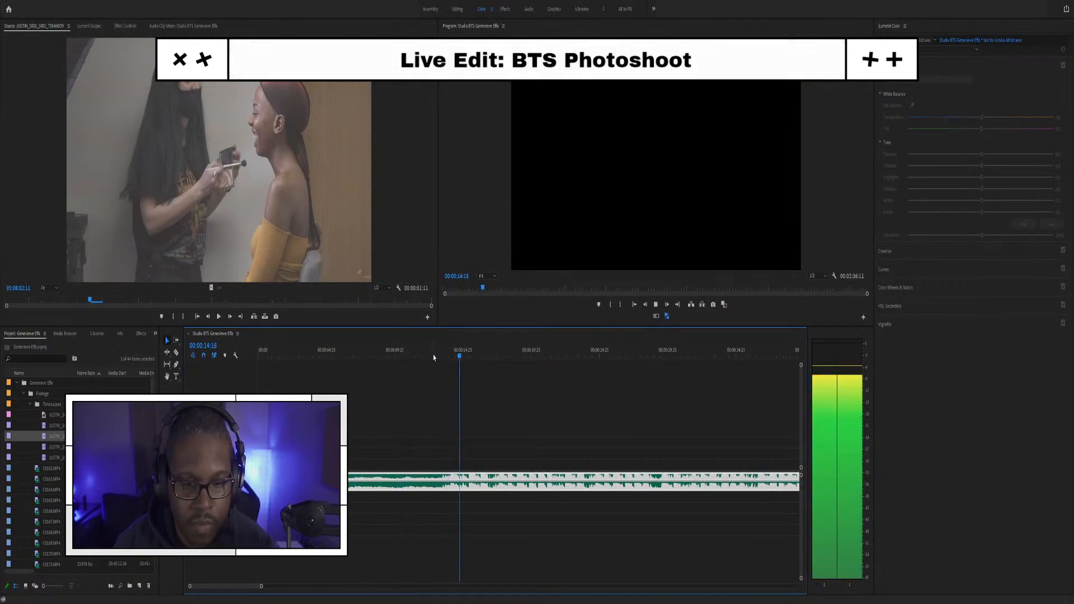
{"action": "left_click", "coordinate": [422, 352]}
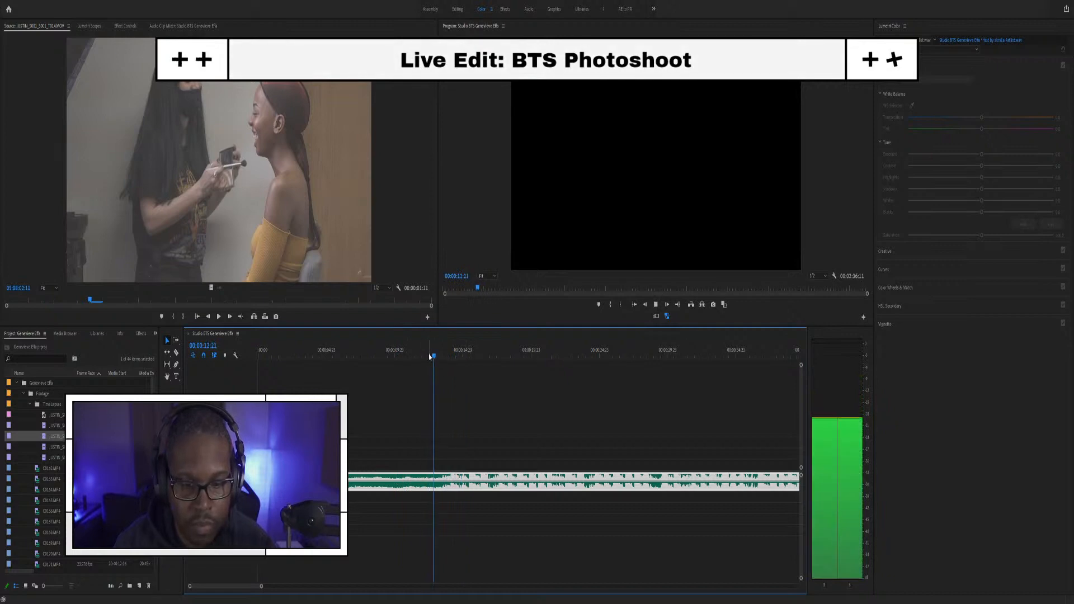
{"action": "key", "text": "space"}
Step: Replay the new clip in context and from 00:00:06:12, then collapse the TimeLapses and Footage bins
{"action": "mouse_move", "coordinate": [375, 449]}
{"action": "left_mouse_down"}
{"action": "mouse_move", "coordinate": [333, 462]}
{"action": "mouse_move", "coordinate": [373, 464]}
{"action": "left_mouse_up"}
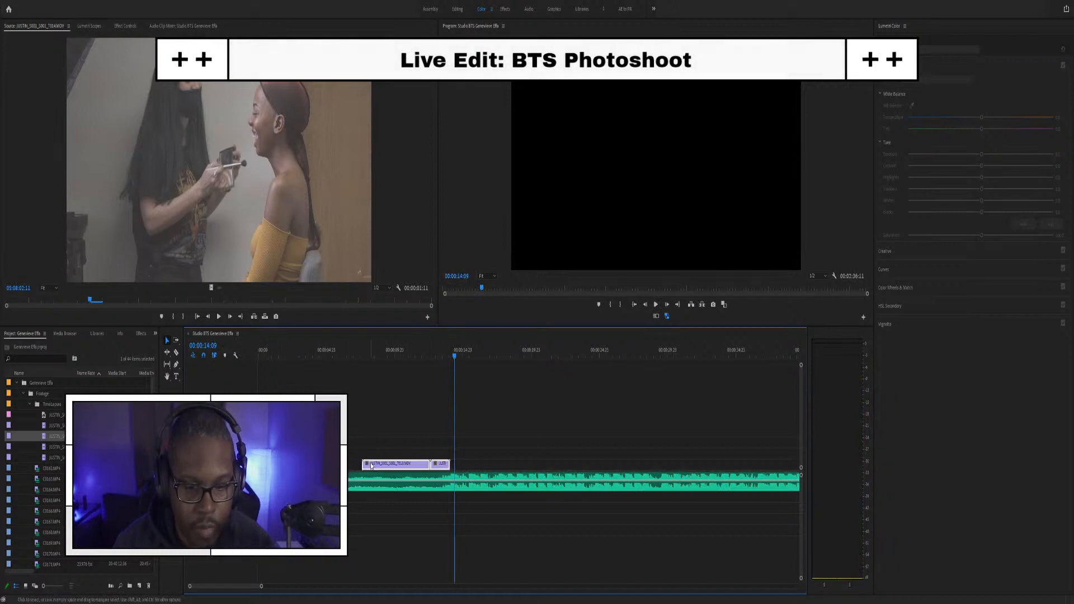
{"action": "key", "text": "equal"}
{"action": "key", "text": "equal"}
{"action": "key", "text": "equal"}
{"action": "left_click", "coordinate": [595, 351]}
{"action": "key", "text": "space"}
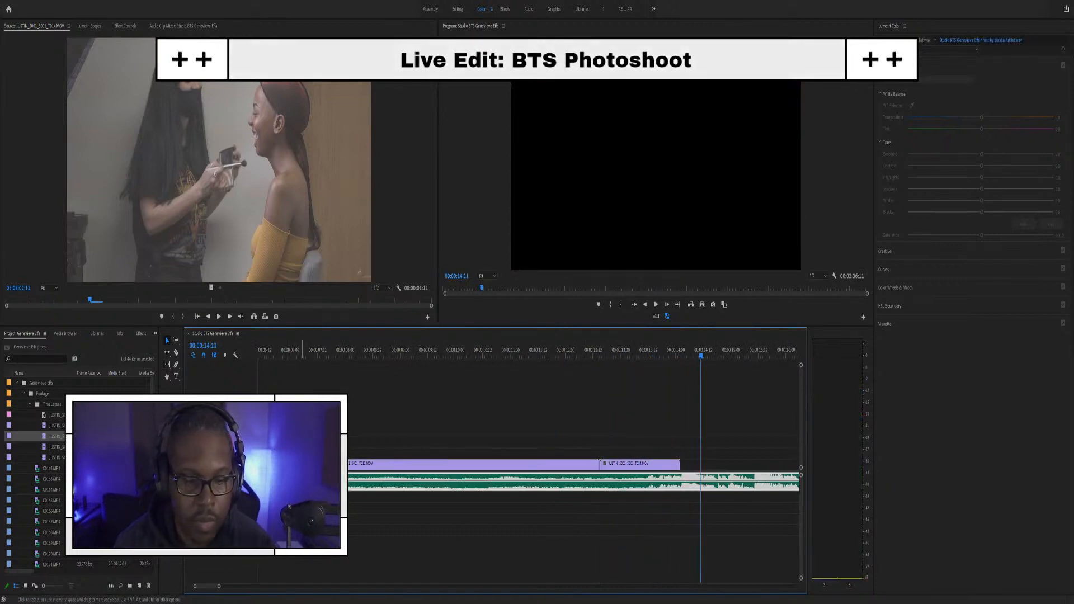
{"action": "key", "text": "minus"}
{"action": "key", "text": "minus"}
{"action": "left_click", "coordinate": [402, 356]}
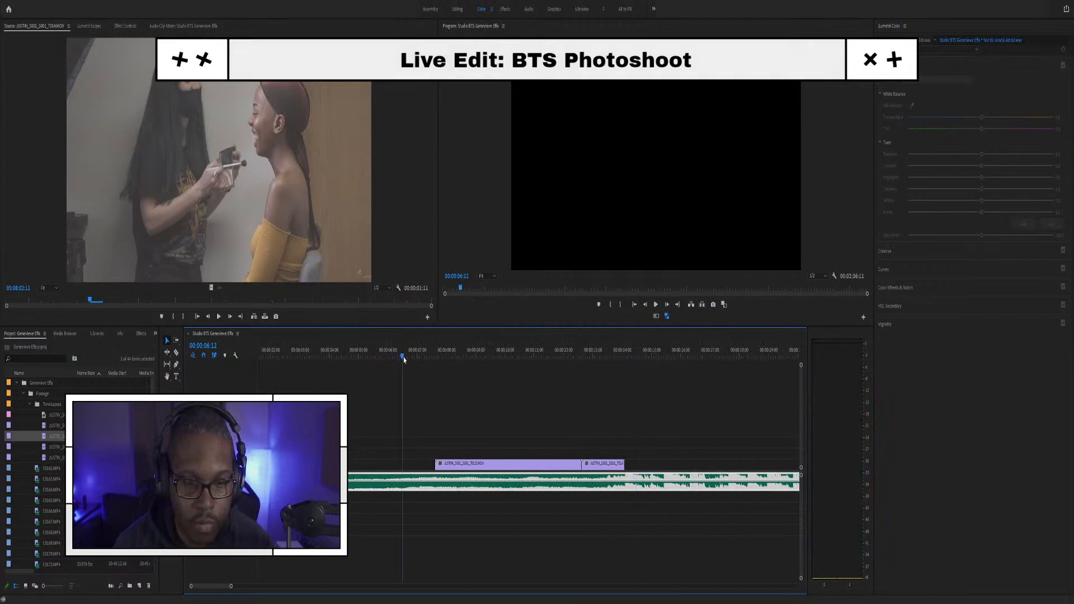
{"action": "key", "text": "space"}
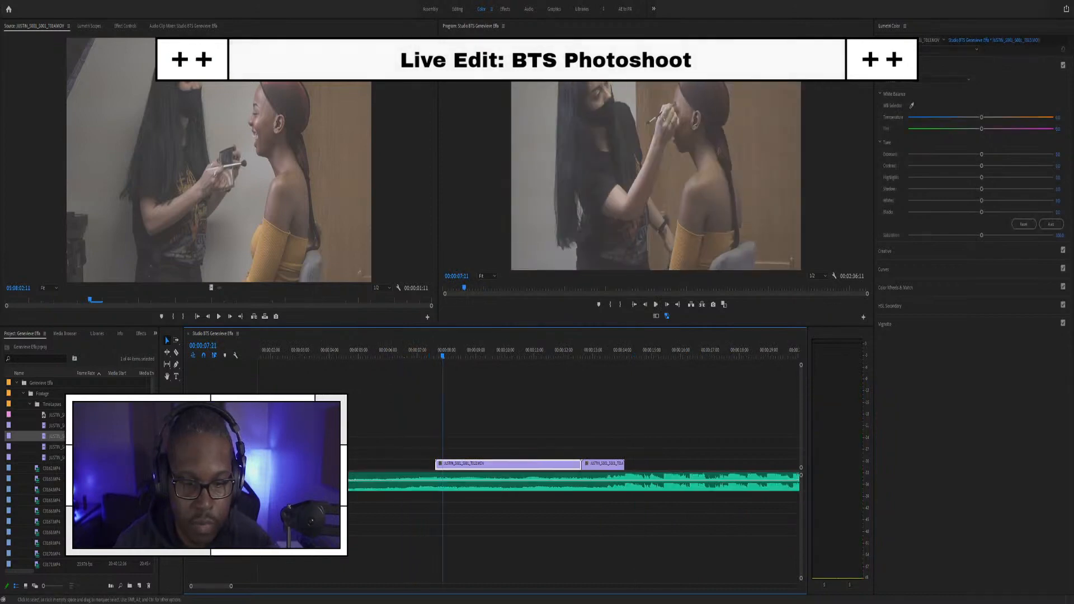
{"action": "scroll", "coordinate": [330, 467], "scroll_direction": "up", "scroll_amount": 4}
{"action": "scroll", "coordinate": [330, 467], "scroll_direction": "down", "scroll_amount": 8}
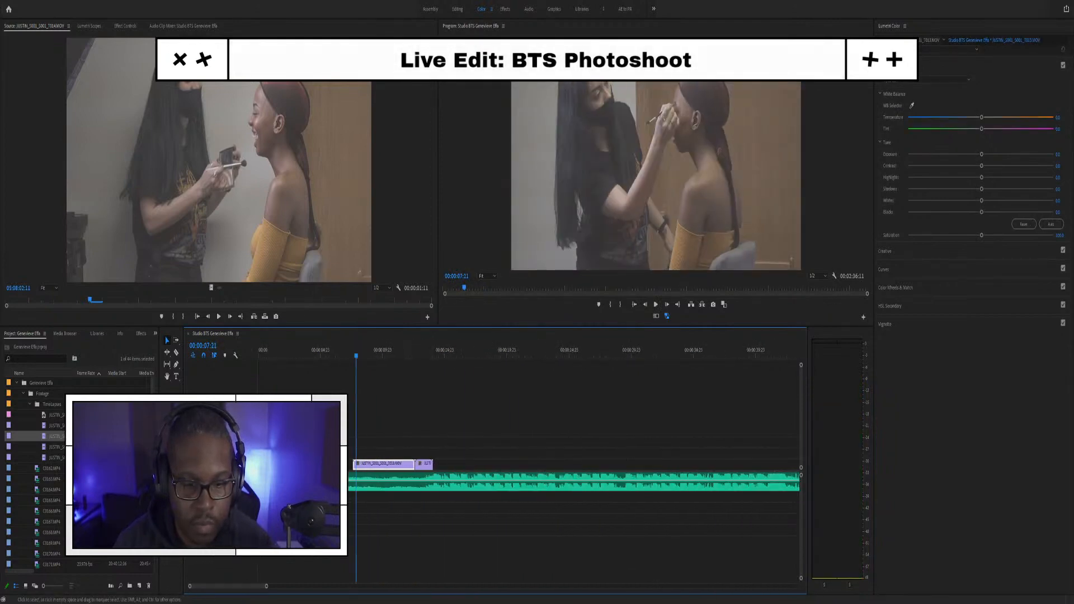
{"action": "left_click", "coordinate": [330, 436]}
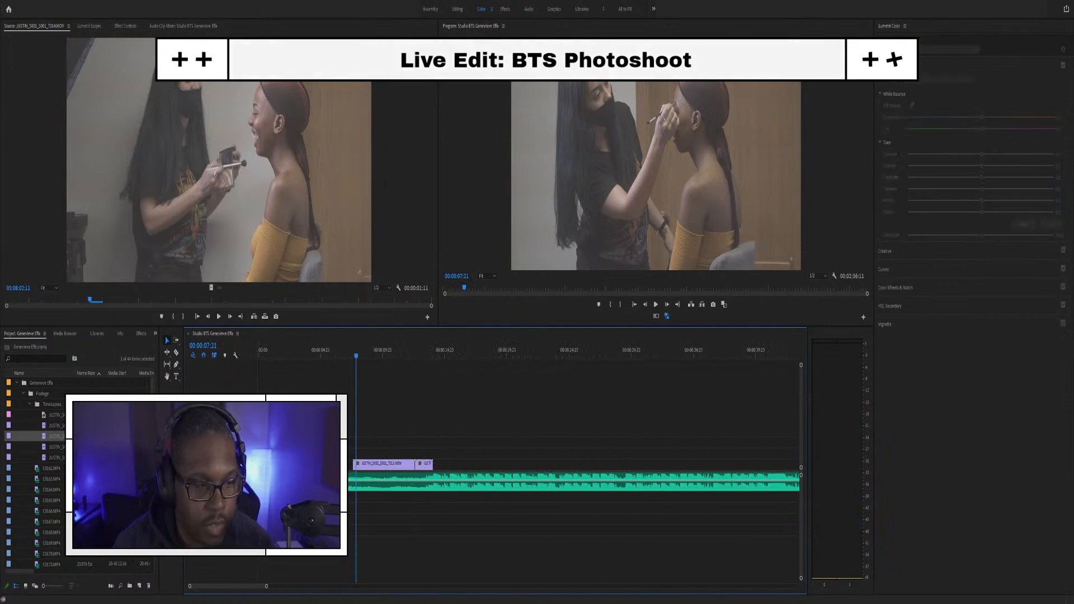
{"action": "left_click", "coordinate": [31, 405]}
{"action": "left_click", "coordinate": [24, 394]}
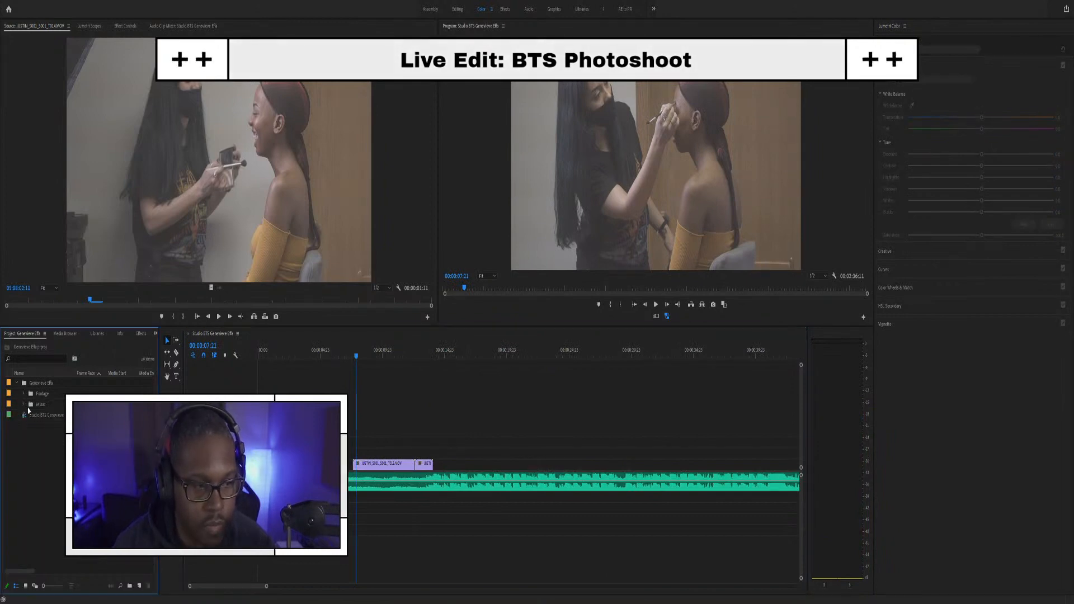
{"action": "left_click", "coordinate": [17, 384]}
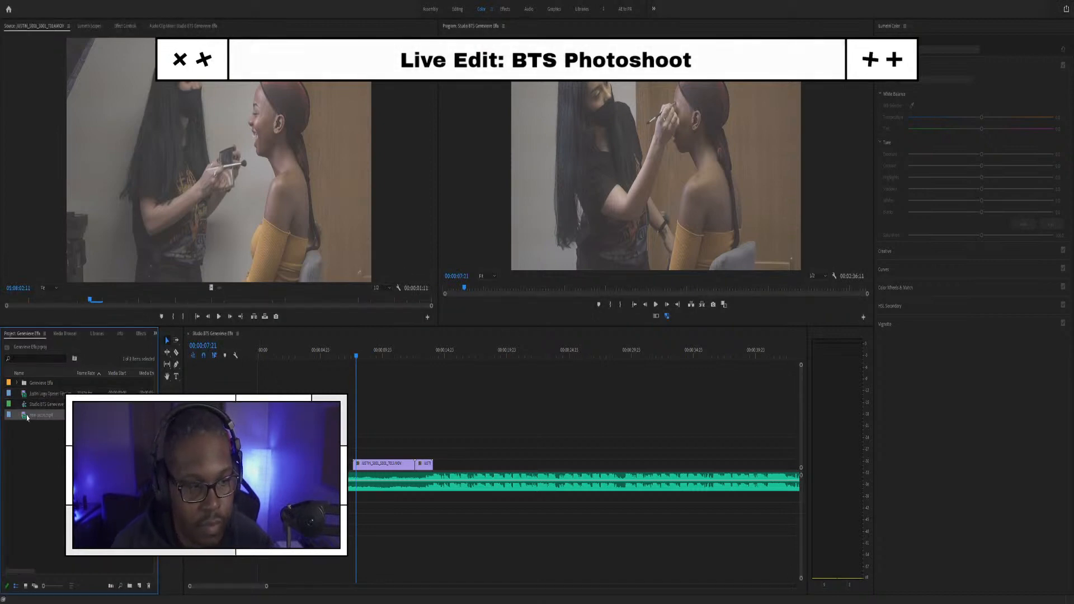
Step: Place new outro.mp4 on V2 at the sequence start, shorten its right edge, and scrub to review
{"action": "left_click_drag", "start_coordinate": [27, 417], "coordinate": [260, 444]}
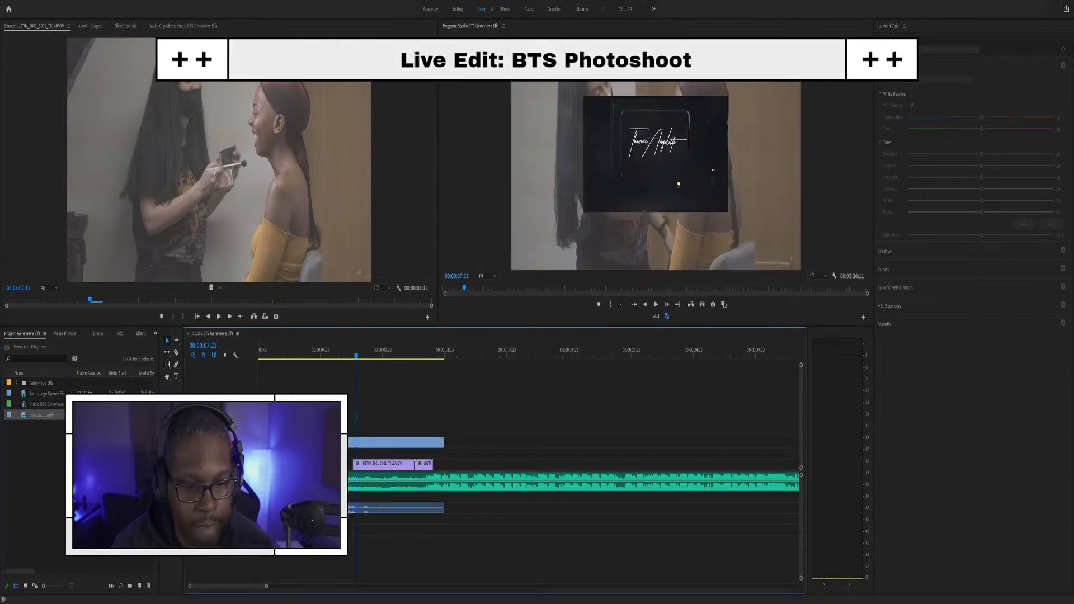
{"action": "left_click_drag", "start_coordinate": [444, 442], "coordinate": [378, 433]}
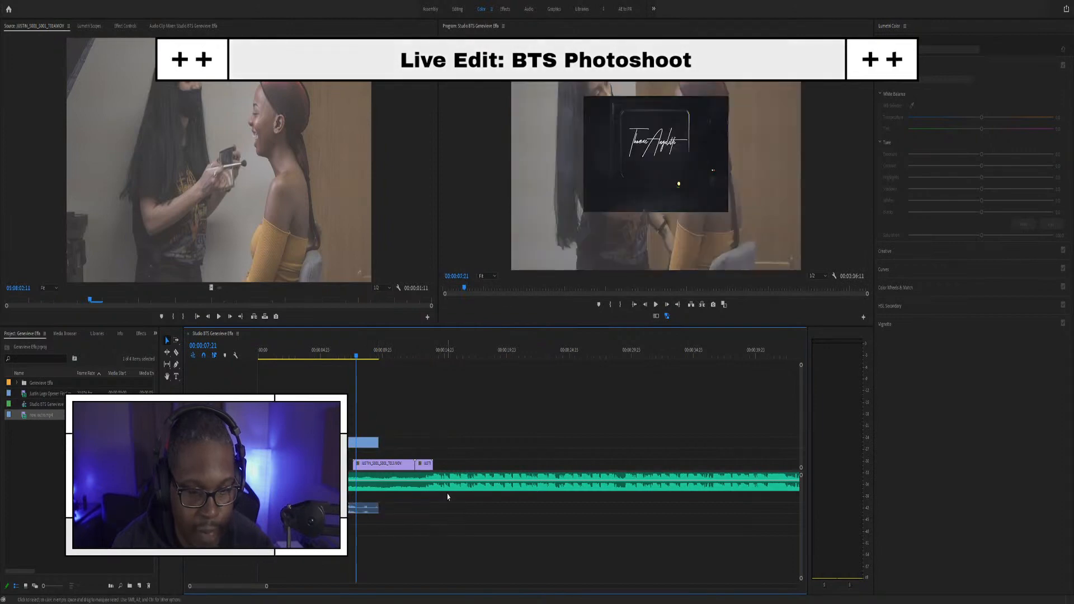
{"action": "left_click", "coordinate": [366, 443]}
{"action": "scroll", "coordinate": [407, 492], "scroll_direction": "up", "scroll_amount": 3}
{"action": "scroll", "coordinate": [386, 470], "scroll_direction": "up", "scroll_amount": 4}
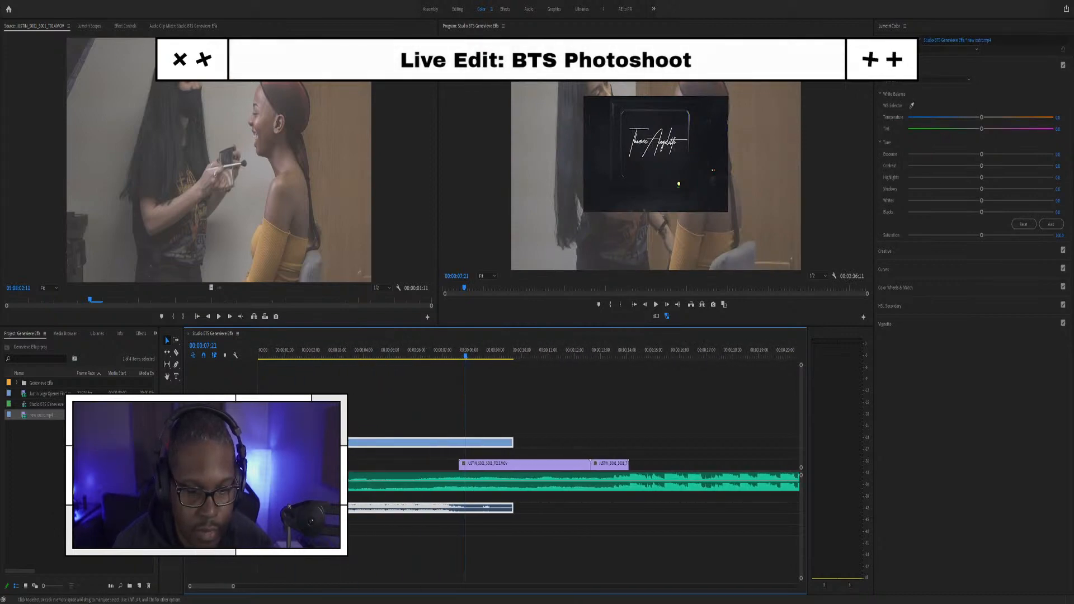
{"action": "mouse_move", "coordinate": [261, 350]}
{"action": "left_mouse_down"}
{"action": "mouse_move", "coordinate": [277, 349]}
{"action": "mouse_move", "coordinate": [256, 347]}
{"action": "left_mouse_up"}
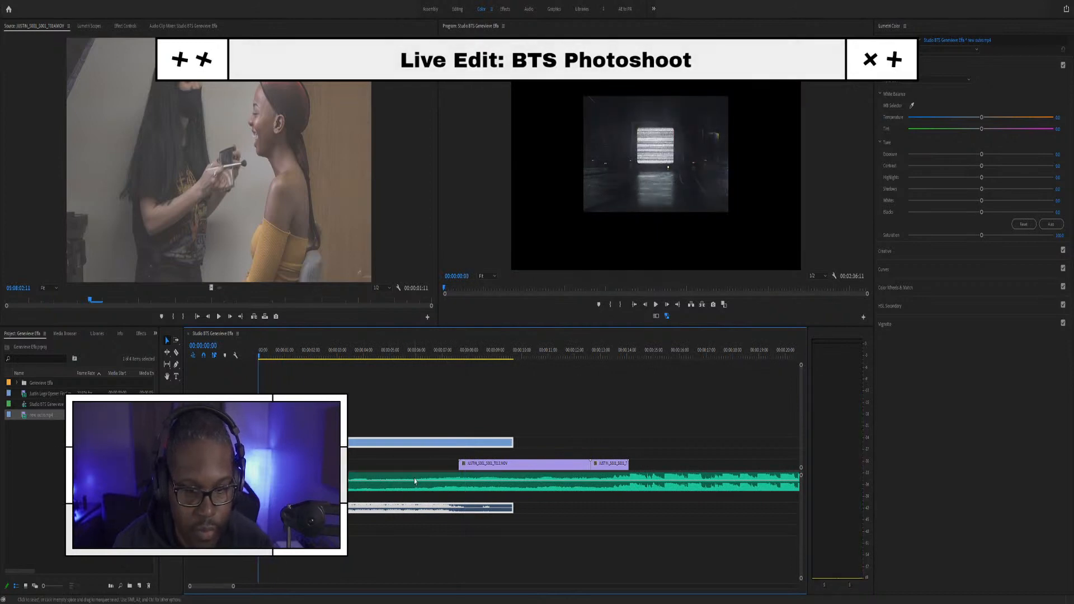
Step: Drag the makeup clip and its linked audio later on the timeline
{"action": "scroll", "coordinate": [427, 499], "scroll_direction": "down", "scroll_amount": 8}
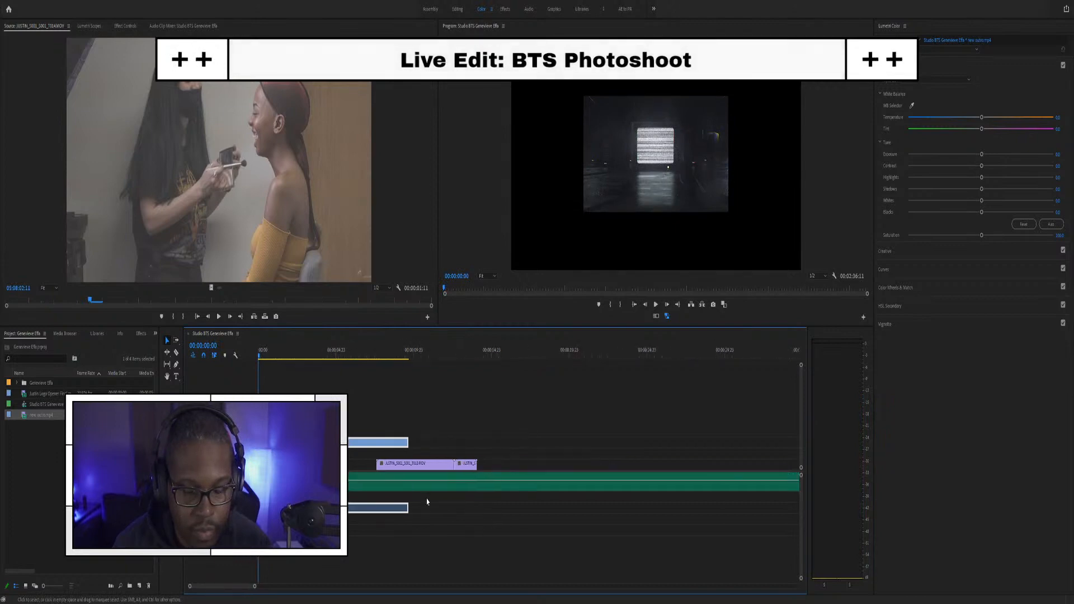
{"action": "scroll", "coordinate": [359, 478], "scroll_direction": "up", "scroll_amount": 2}
{"action": "scroll", "coordinate": [358, 477], "scroll_direction": "down", "scroll_amount": 3}
{"action": "scroll", "coordinate": [358, 478], "scroll_direction": "down", "scroll_amount": 3}
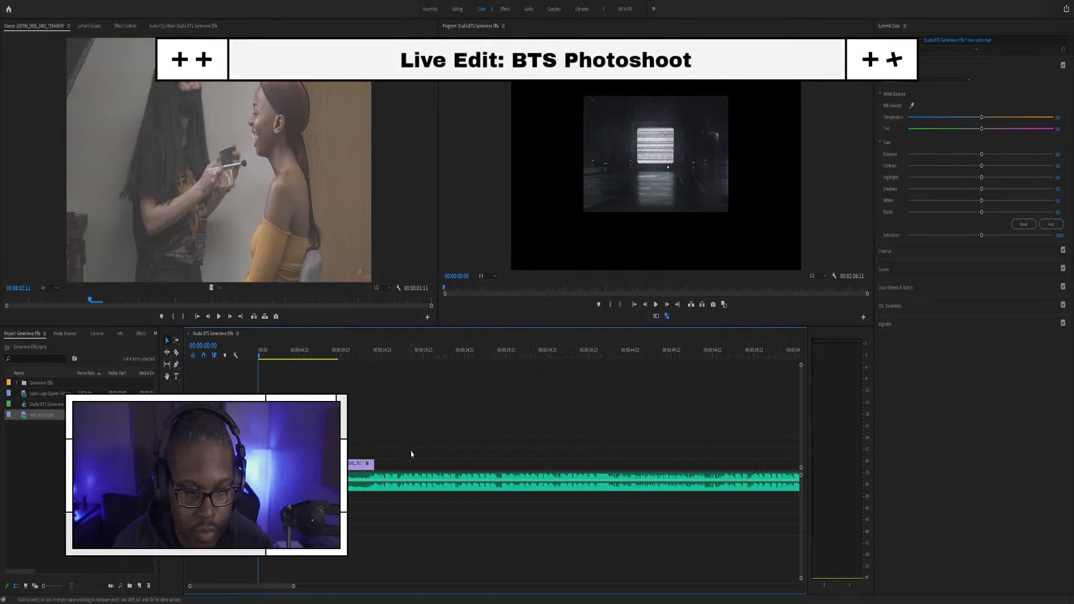
{"action": "left_click", "coordinate": [359, 479]}
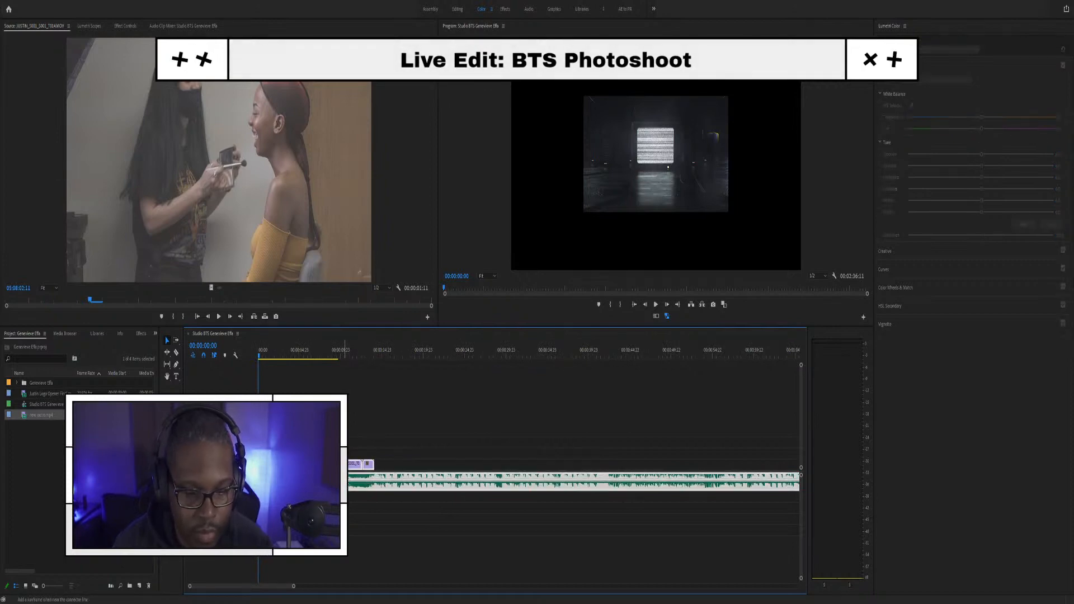
{"action": "left_click_drag", "start_coordinate": [356, 480], "coordinate": [406, 480]}
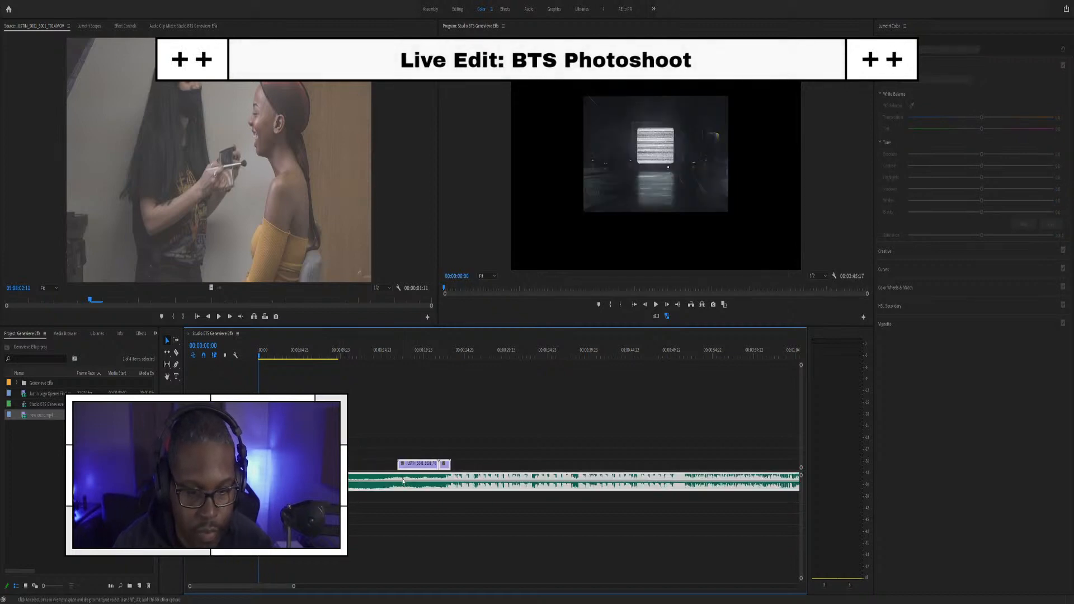
{"action": "left_click", "coordinate": [303, 417]}
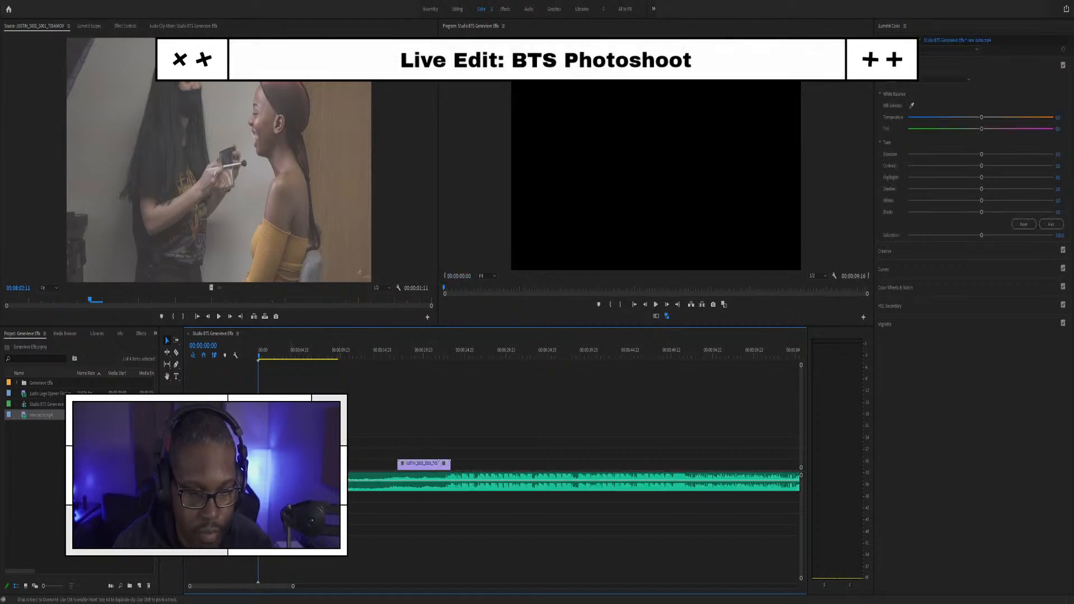
Step: Preview the sequence from the start to check the moved clip
{"action": "left_click", "coordinate": [292, 362]}
{"action": "key", "text": "space"}
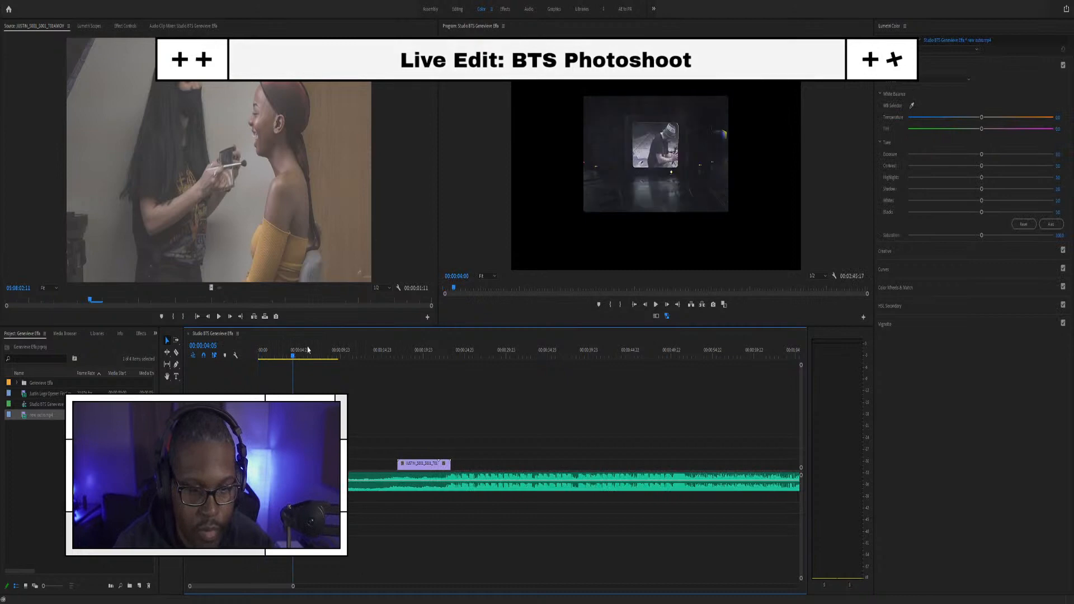
{"action": "mouse_move", "coordinate": [266, 351]}
{"action": "left_mouse_down"}
{"action": "mouse_move", "coordinate": [273, 375]}
{"action": "mouse_move", "coordinate": [252, 352]}
{"action": "left_mouse_up"}
{"action": "key", "text": "space"}
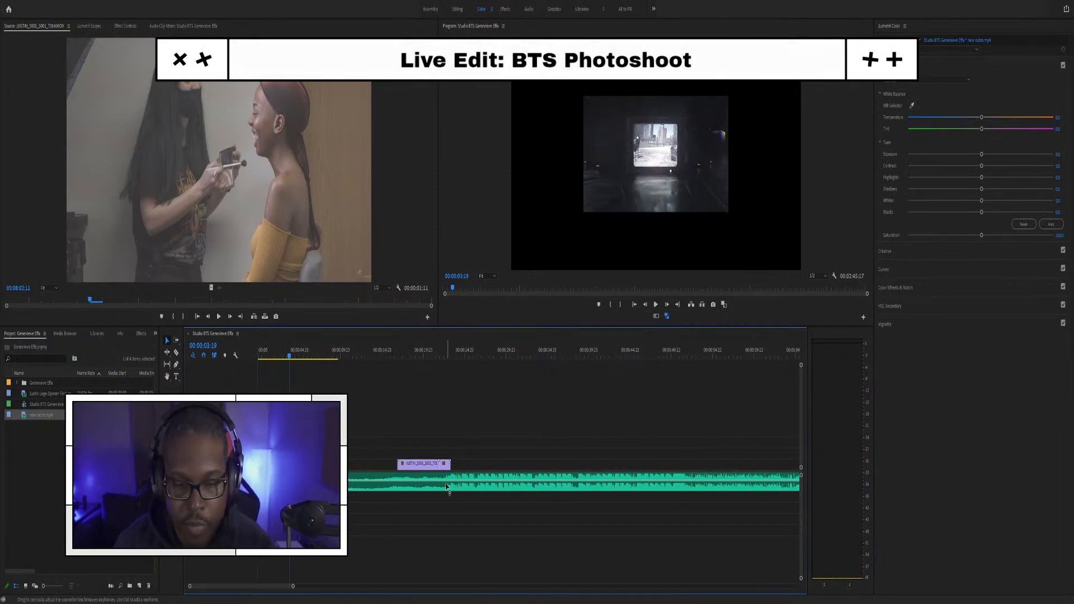
{"action": "left_click", "coordinate": [265, 351]}
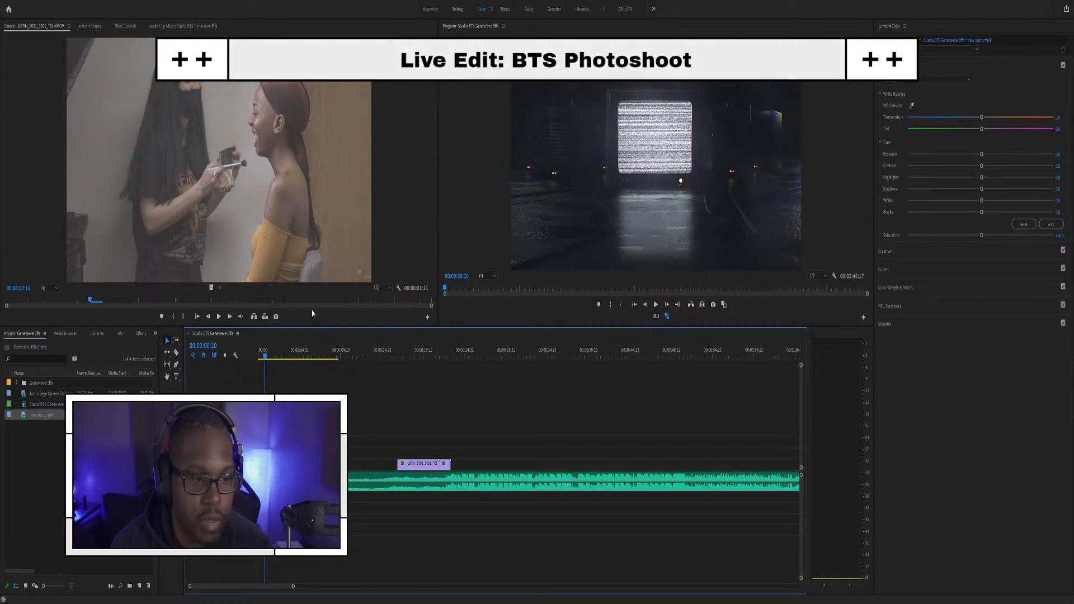
Step: Open the Import dialog from the Project panel and cancel it without importing
{"action": "left_click", "coordinate": [111, 475]}
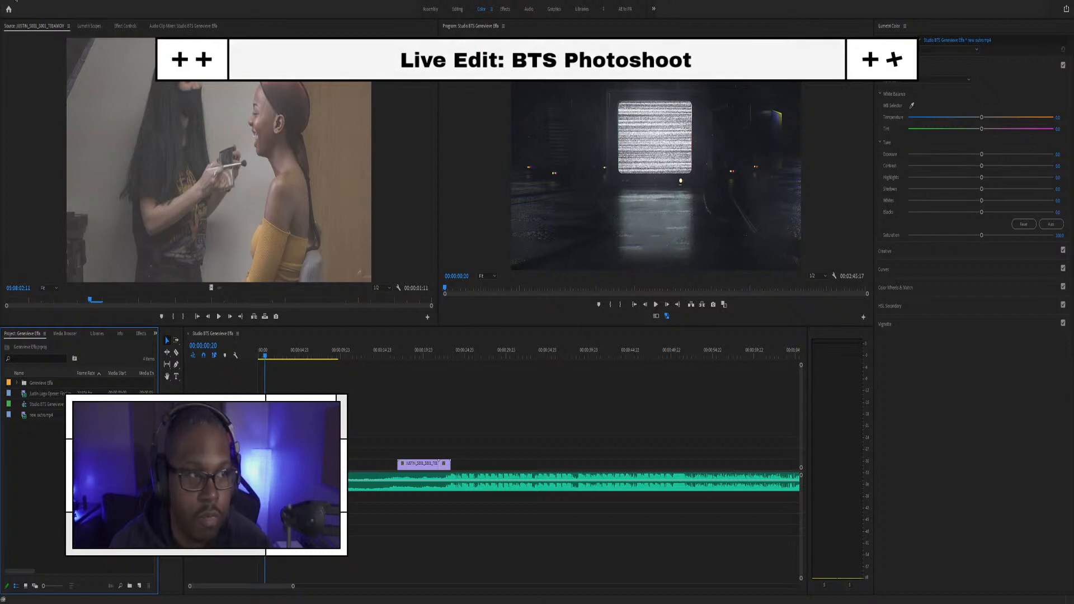
{"action": "left_click", "coordinate": [44, 274]}
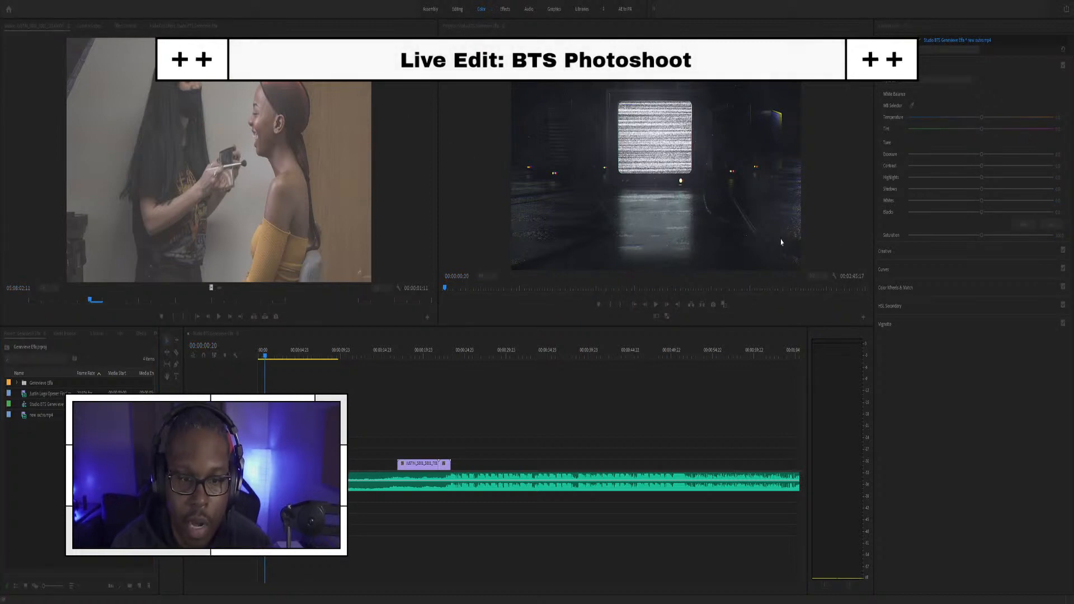
{"action": "left_click", "coordinate": [768, 120]}
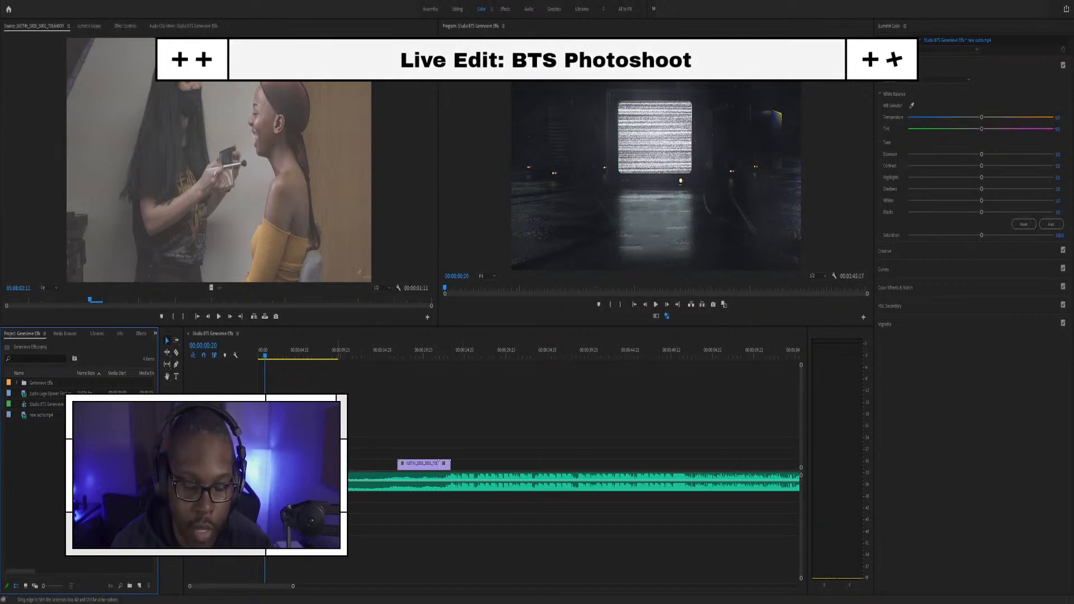
Step: Trim the music's start and move the makeup clip with its audio earlier, then play back
{"action": "left_click_drag", "start_coordinate": [340, 479], "coordinate": [397, 476]}
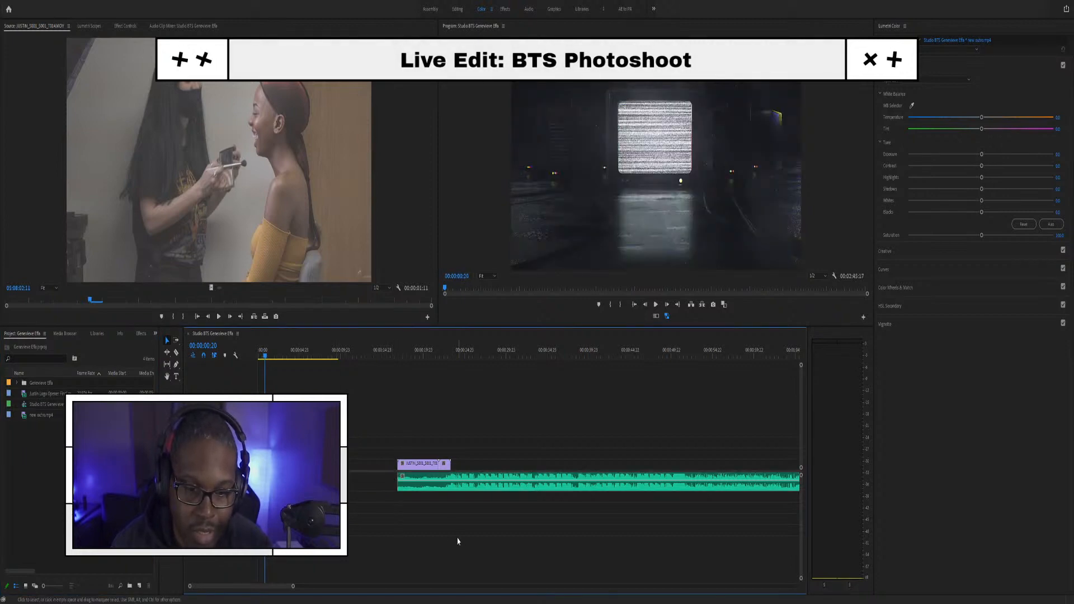
{"action": "left_click_drag", "start_coordinate": [398, 408], "coordinate": [469, 499]}
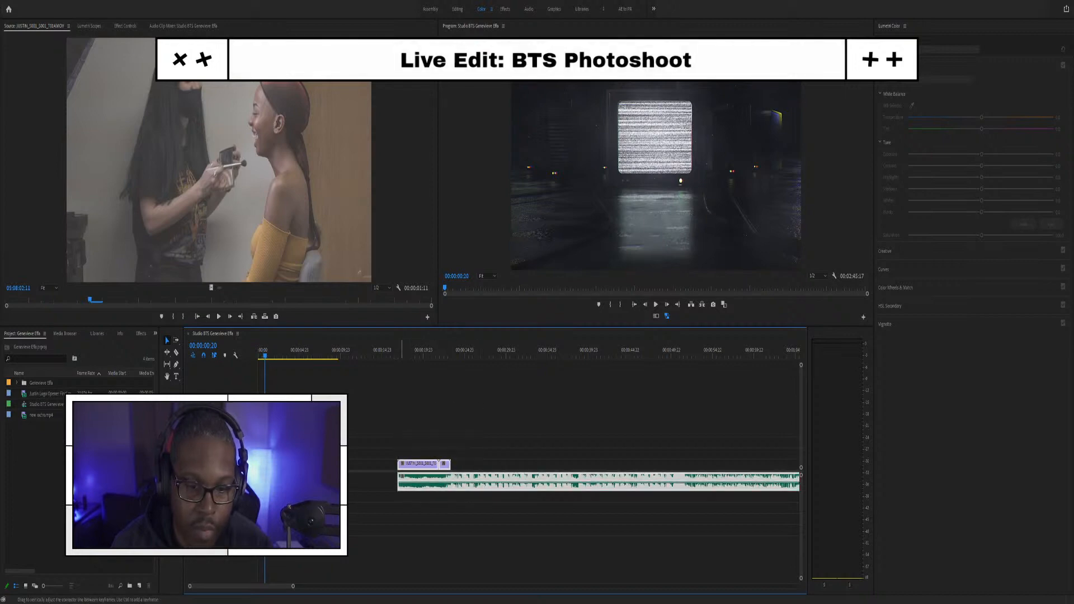
{"action": "left_click_drag", "start_coordinate": [477, 481], "coordinate": [396, 490]}
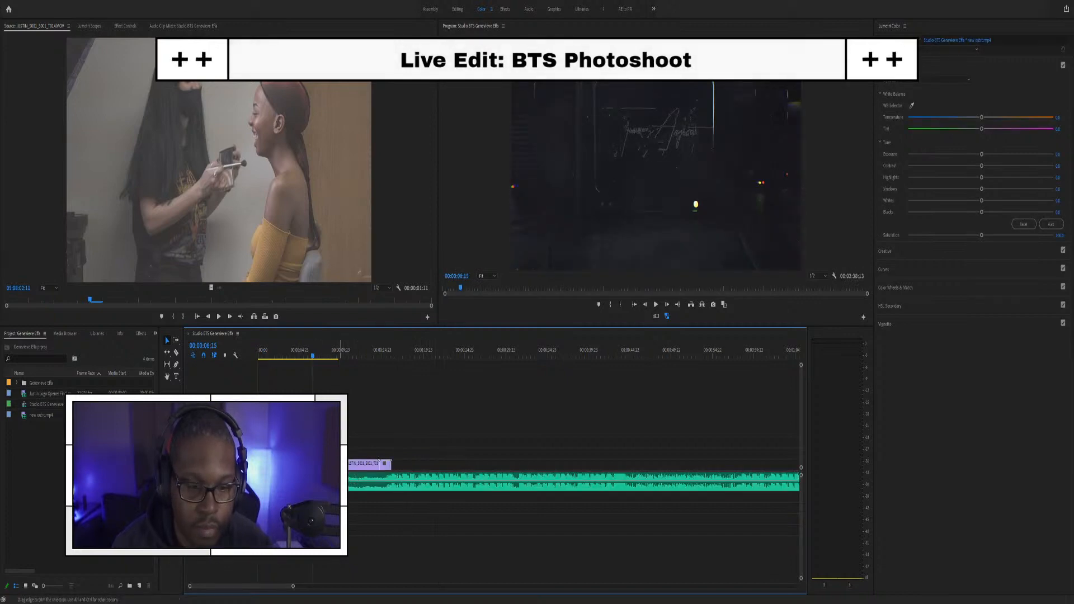
{"action": "key", "text": "space"}
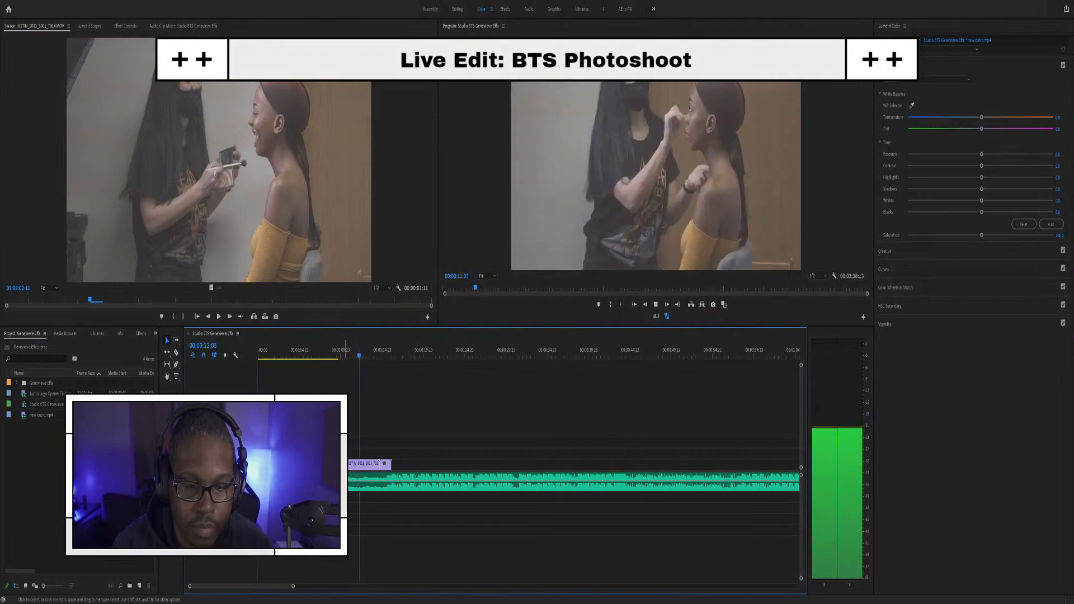
{"action": "key", "text": "space"}
Step: Nudge the music clip slightly later and preview its start after the logo opener
{"action": "key", "text": "="}
{"action": "key", "text": "="}
{"action": "key", "text": "="}
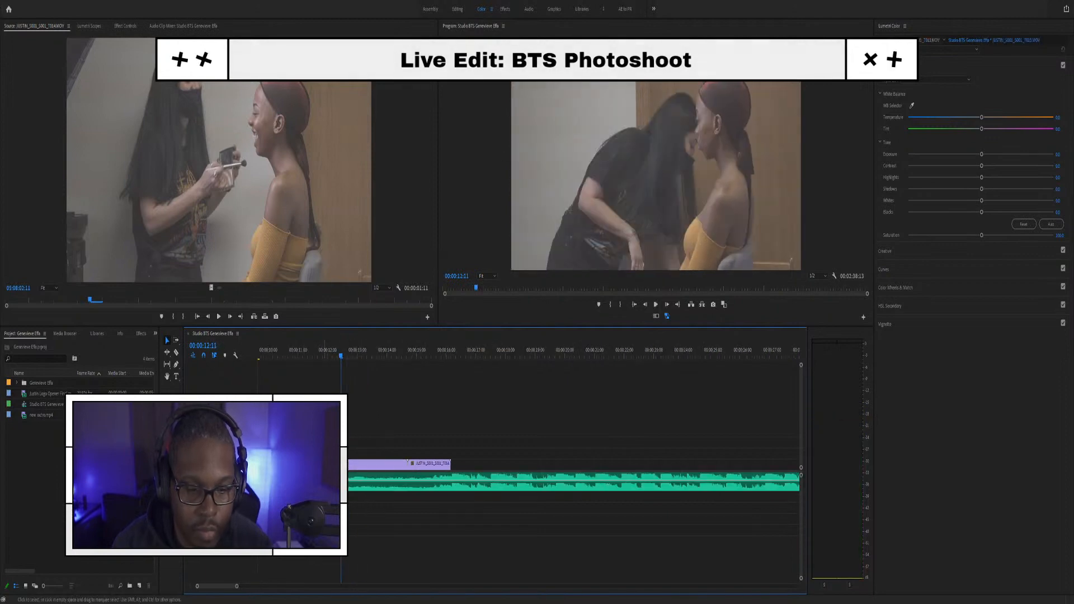
{"action": "left_click", "coordinate": [413, 481]}
{"action": "scroll", "coordinate": [412, 482], "scroll_direction": "left", "scroll_amount": 3}
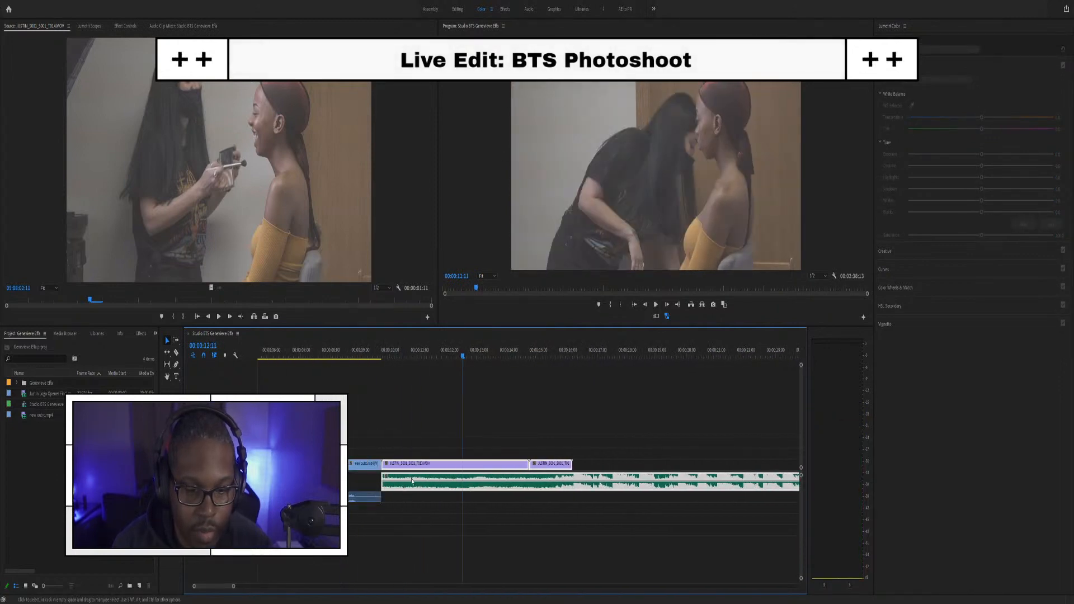
{"action": "left_click_drag", "start_coordinate": [415, 479], "coordinate": [381, 487]}
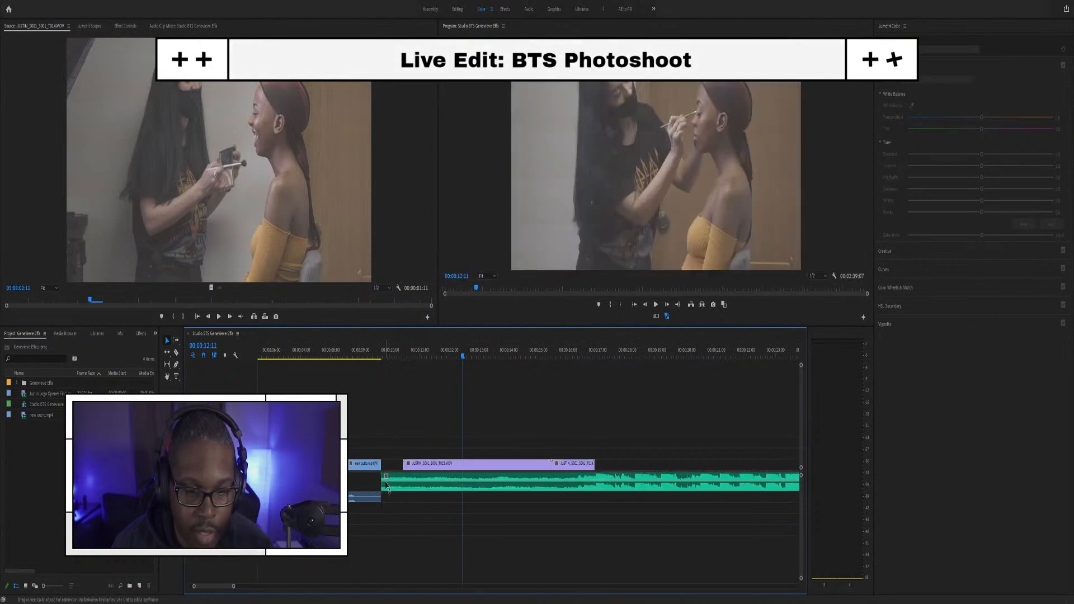
{"action": "left_click", "coordinate": [369, 359]}
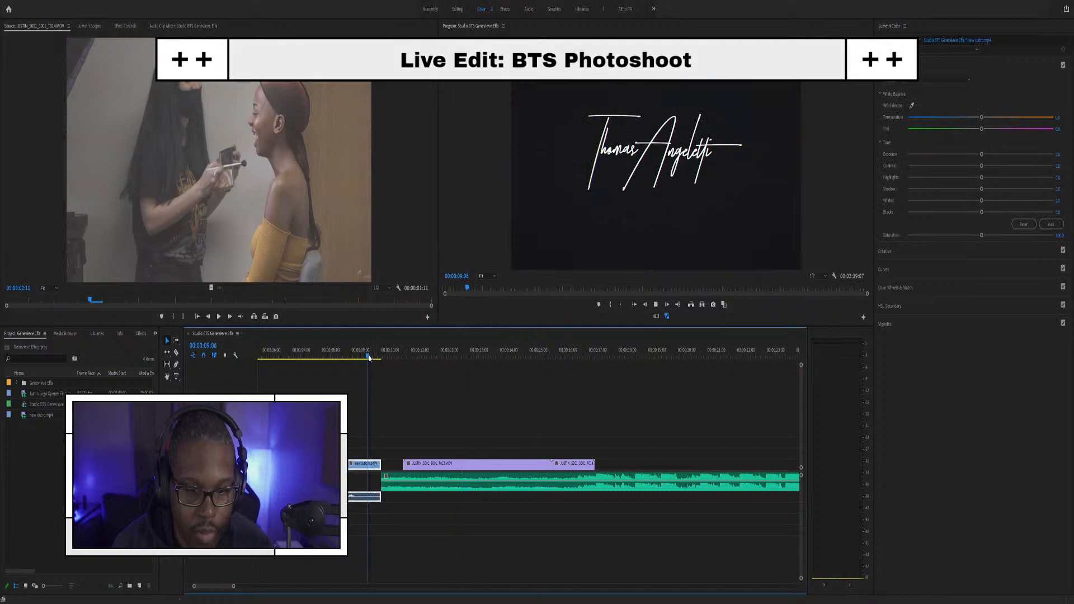
{"action": "key", "text": "space"}
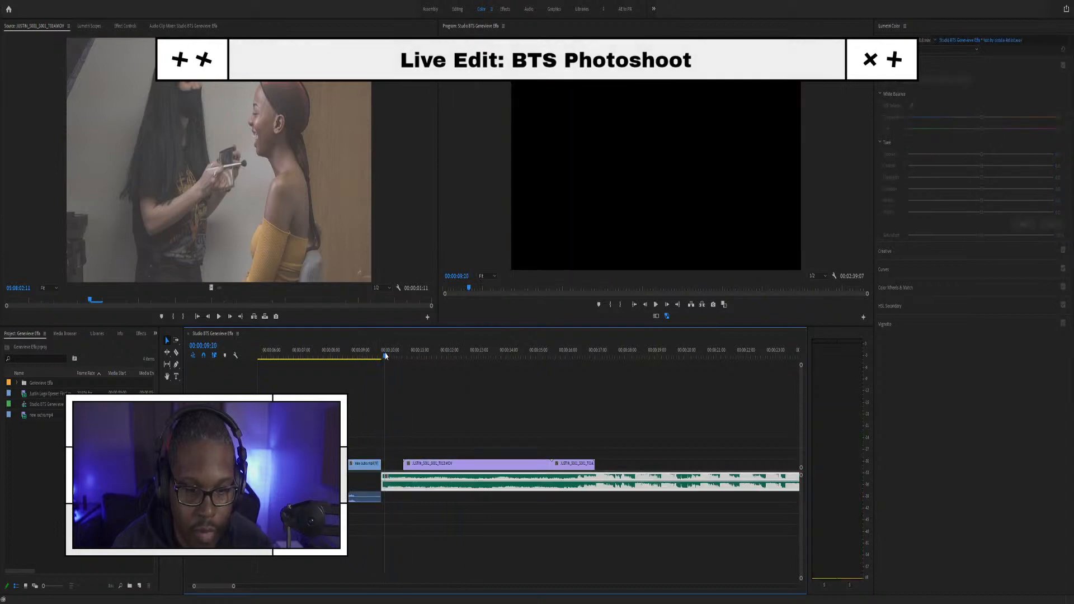
{"action": "left_click", "coordinate": [386, 356]}
{"action": "key", "text": "space"}
{"action": "left_click", "coordinate": [386, 356]}
Step: Trim the music's in-point to start later and preview the new start
{"action": "scroll", "coordinate": [411, 457], "scroll_direction": "up", "scroll_amount": 3}
{"action": "scroll", "coordinate": [415, 457], "scroll_direction": "up", "scroll_amount": 3}
{"action": "scroll", "coordinate": [351, 441], "scroll_direction": "up", "scroll_amount": 2}
{"action": "left_click_drag", "start_coordinate": [347, 481], "coordinate": [370, 481]}
{"action": "key", "text": "space"}
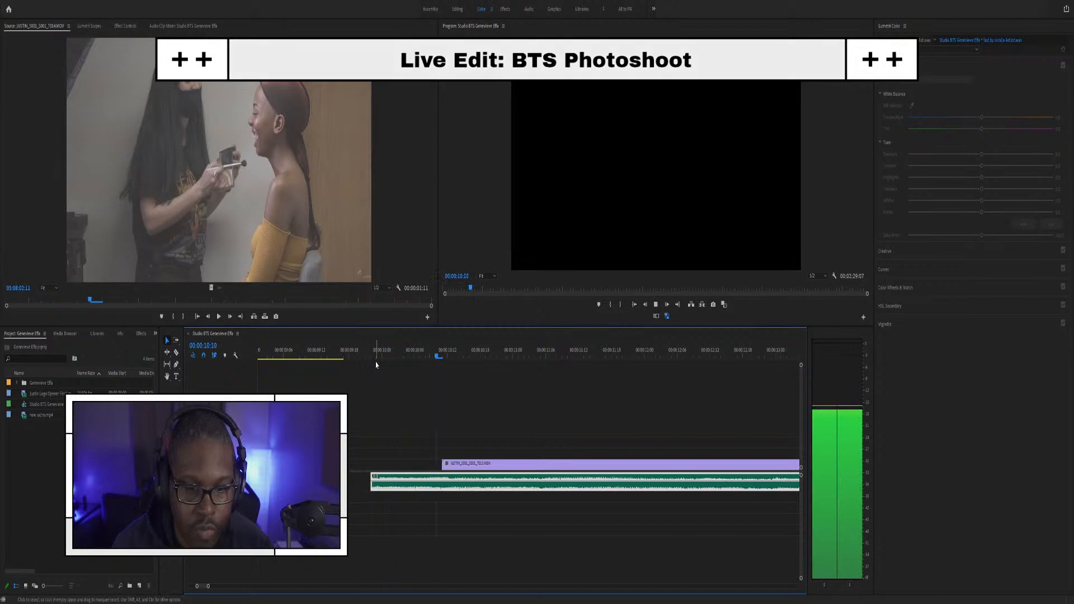
{"action": "key", "text": "space"}
{"action": "scroll", "coordinate": [460, 478], "scroll_direction": "down", "scroll_amount": 3}
{"action": "scroll", "coordinate": [460, 478], "scroll_direction": "down", "scroll_amount": 2}
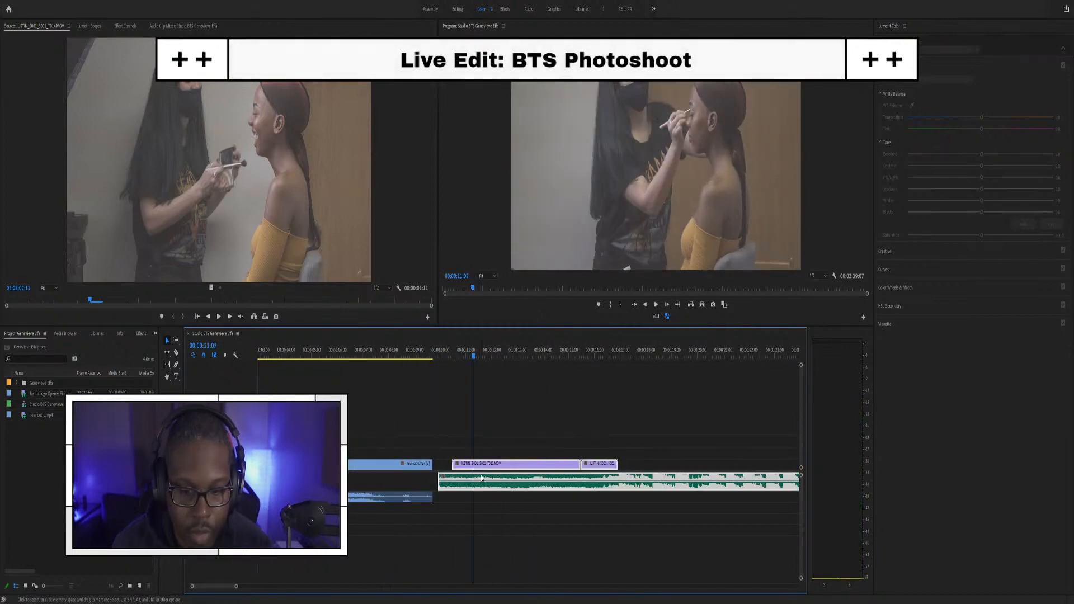
Step: Move the makeup clip up against the end of the opener and play it
{"action": "left_click_drag", "start_coordinate": [463, 479], "coordinate": [444, 479]}
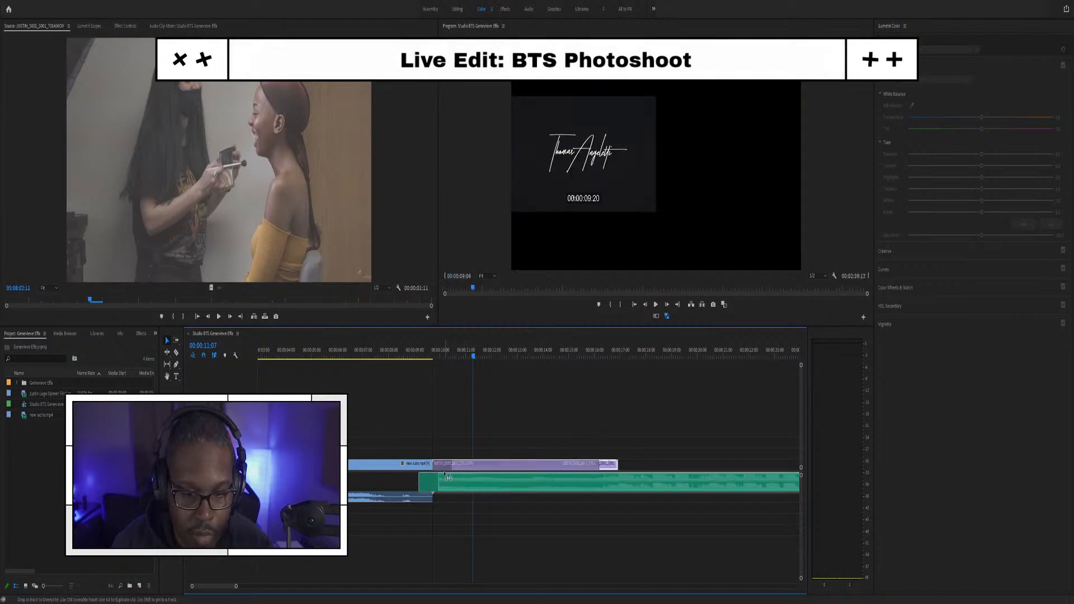
{"action": "left_click", "coordinate": [360, 357]}
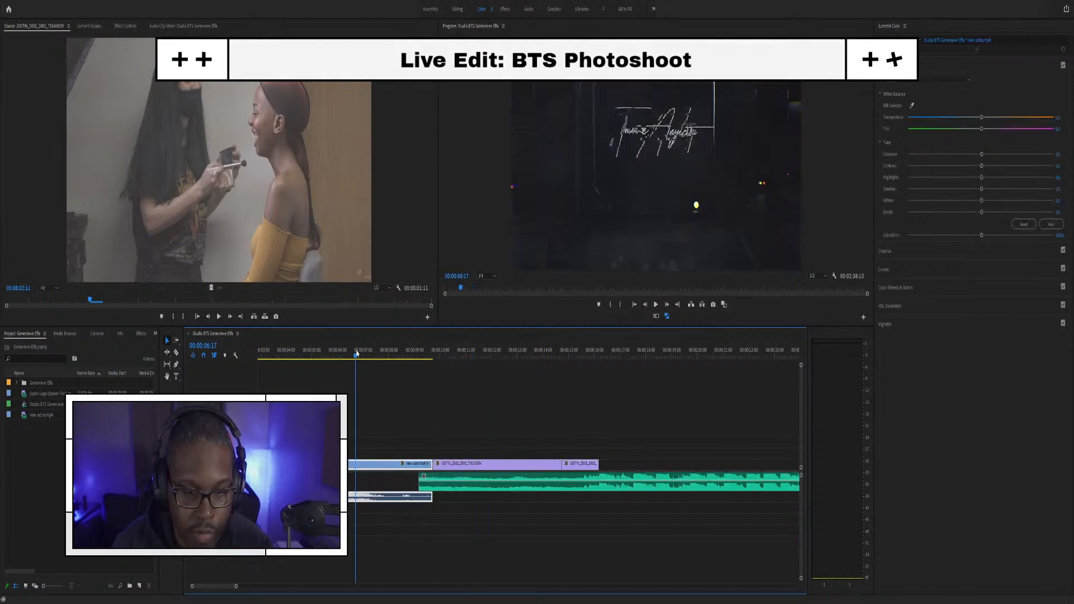
{"action": "key", "text": "space"}
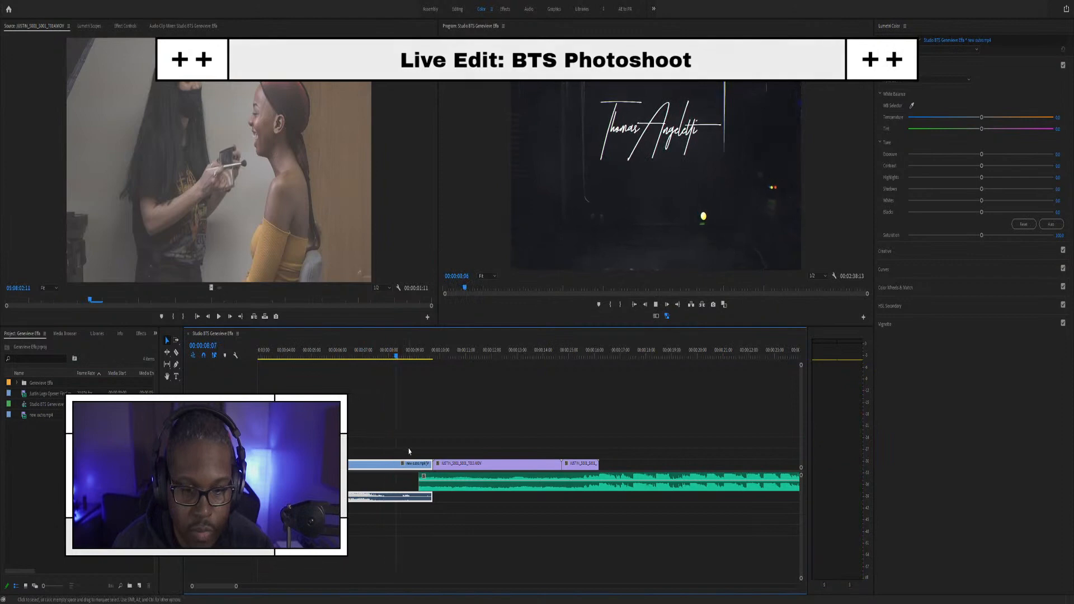
Step: Add an audio fade at the music start with Ctrl+Shift+D and review, parking at 00:00:11:00
{"action": "left_click", "coordinate": [422, 488]}
{"action": "key", "text": "ctrl+shift+d"}
{"action": "left_click", "coordinate": [366, 355]}
{"action": "key", "text": "space"}
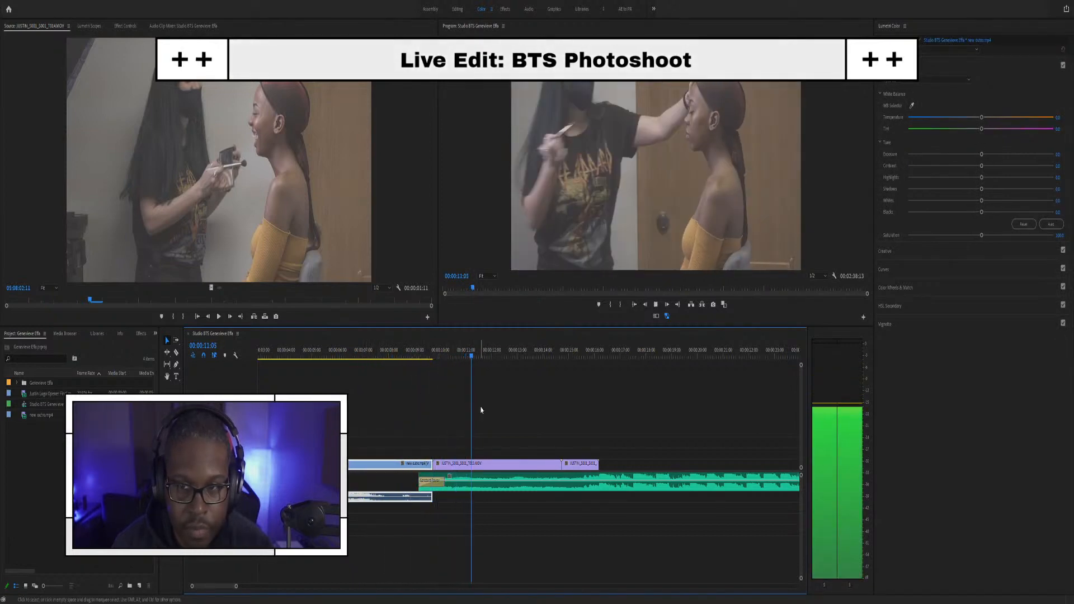
{"action": "key", "text": "minus"}
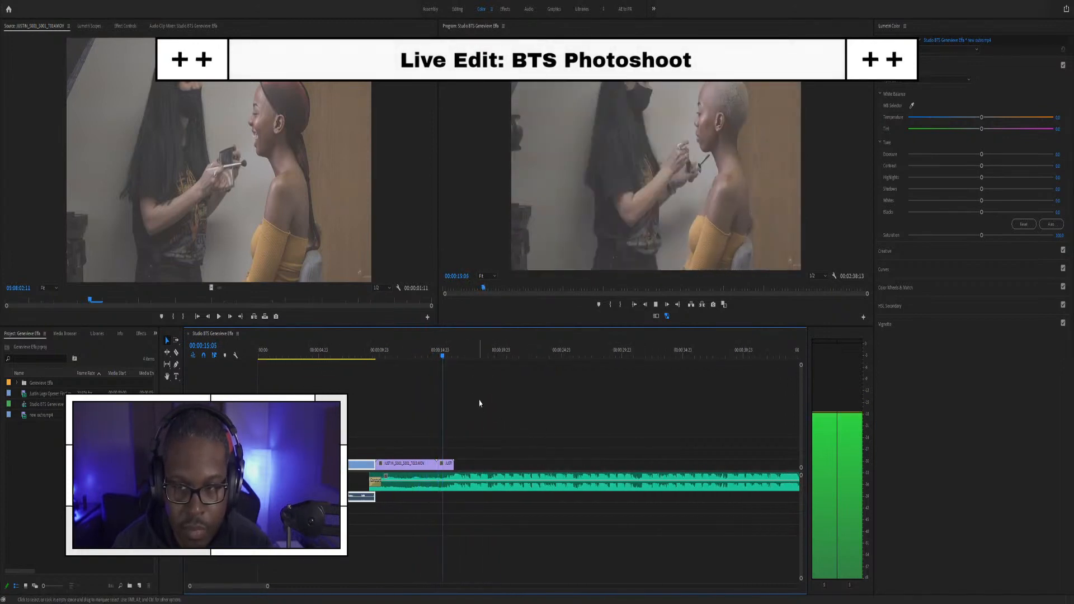
{"action": "key", "text": "space"}
{"action": "key", "text": "equal"}
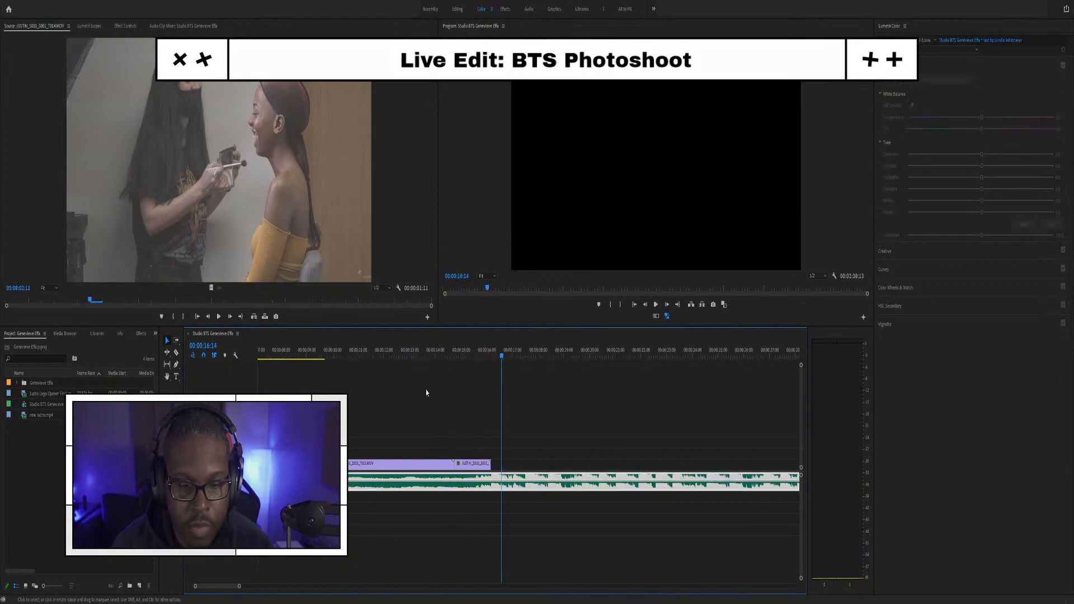
{"action": "left_click_drag", "start_coordinate": [488, 354], "coordinate": [465, 355]}
{"action": "left_click", "coordinate": [368, 347]}
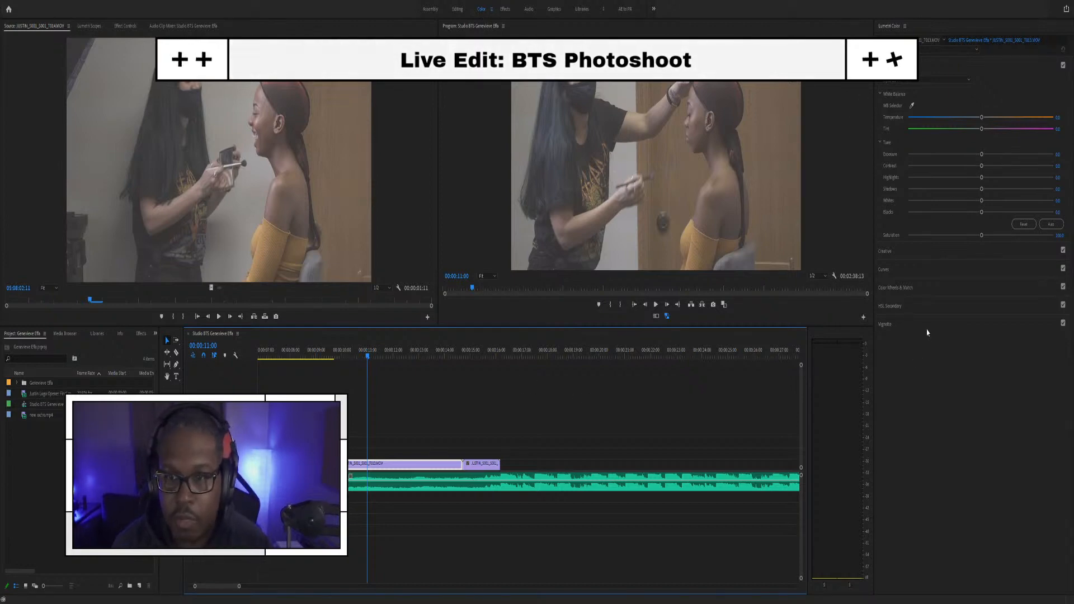
Step: Show the waveform scope and set white balance by sampling a neutral area
{"action": "key", "text": "shift+2"}
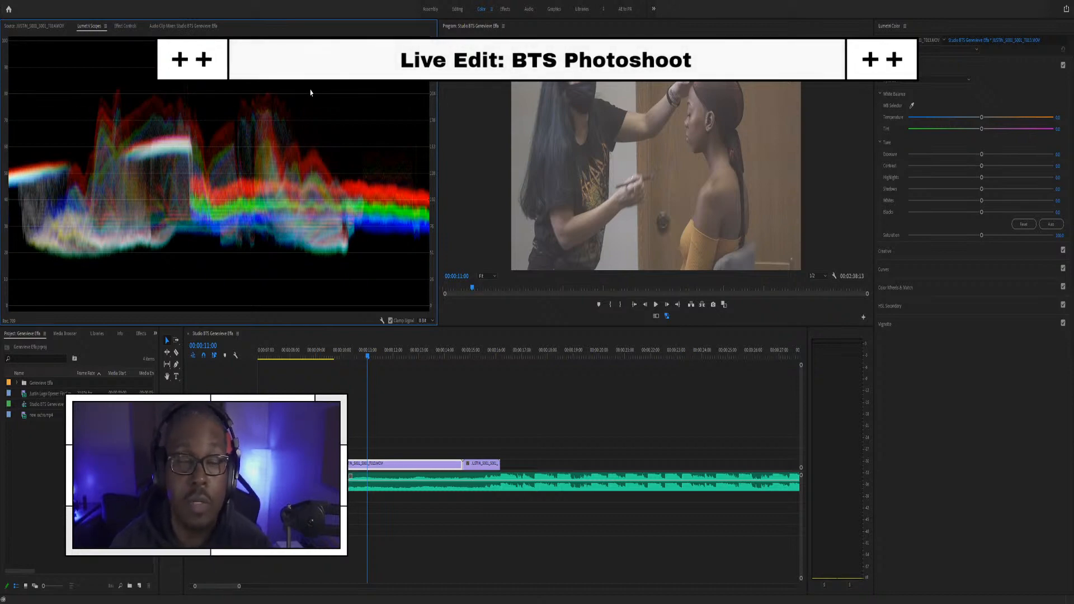
{"action": "left_click", "coordinate": [911, 106]}
{"action": "left_click", "coordinate": [530, 151]}
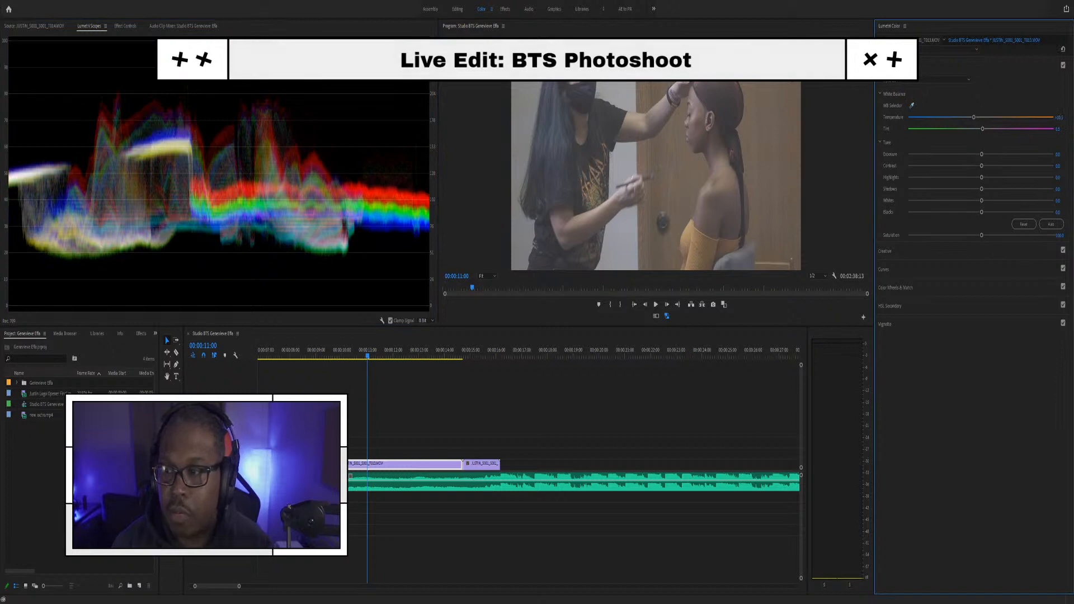
{"action": "left_click", "coordinate": [1059, 235]}
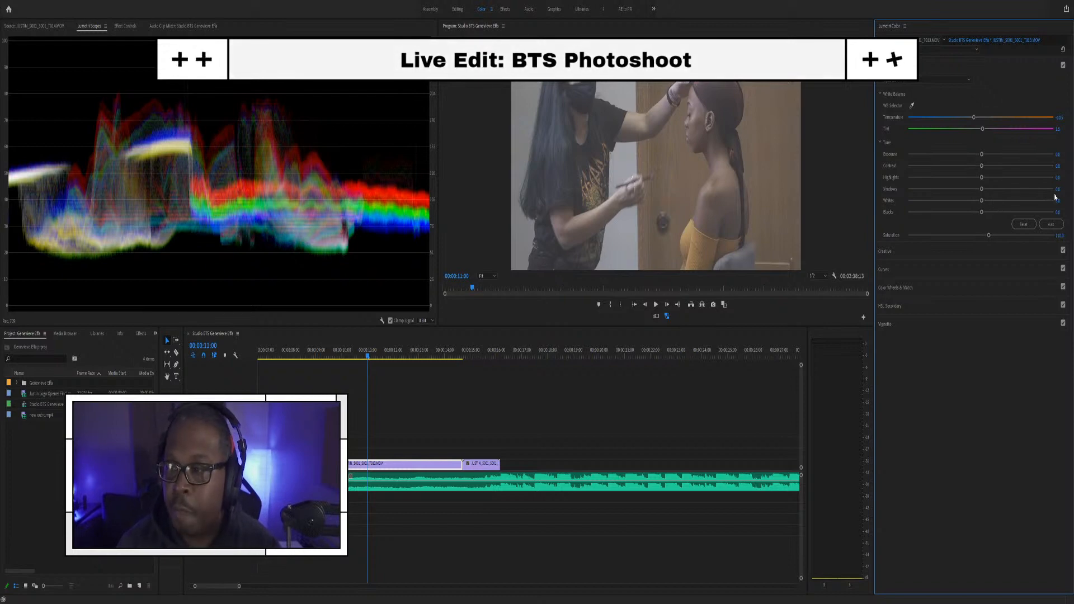
Step: Deepen the Blacks, raise Whites to about 15, set Contrast to 60 and nudge Shadows
{"action": "left_click_drag", "start_coordinate": [983, 215], "coordinate": [921, 204]}
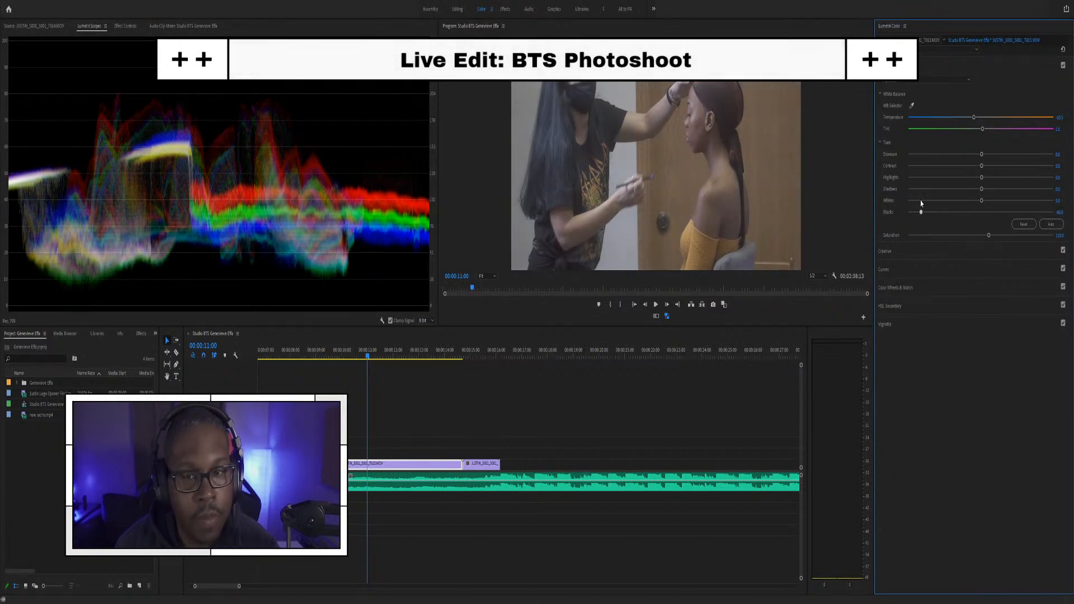
{"action": "left_click_drag", "start_coordinate": [918, 200], "coordinate": [920, 214]}
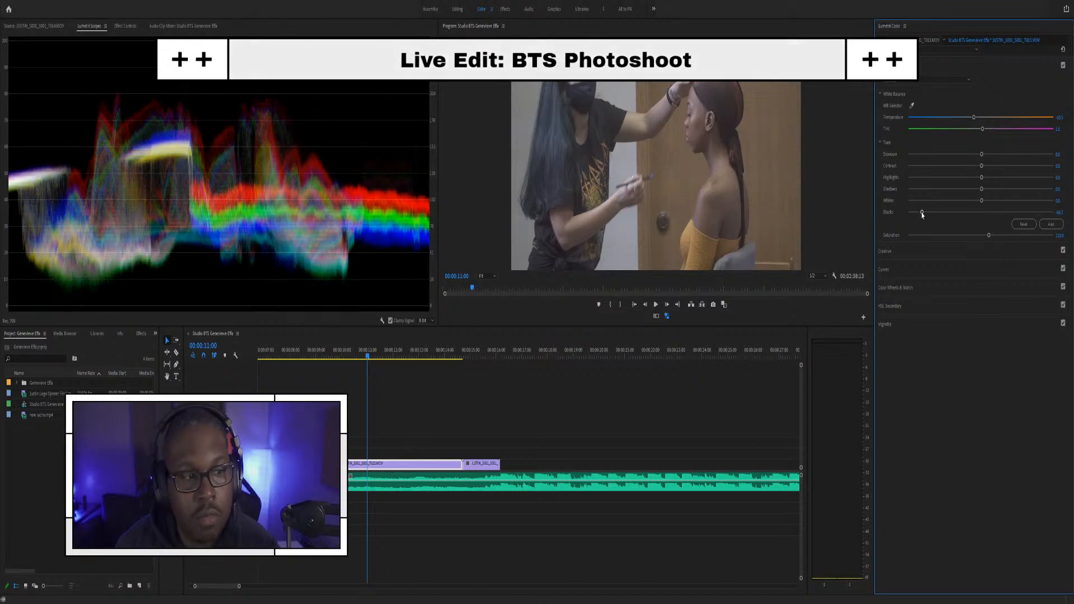
{"action": "left_click_drag", "start_coordinate": [982, 201], "coordinate": [1013, 186]}
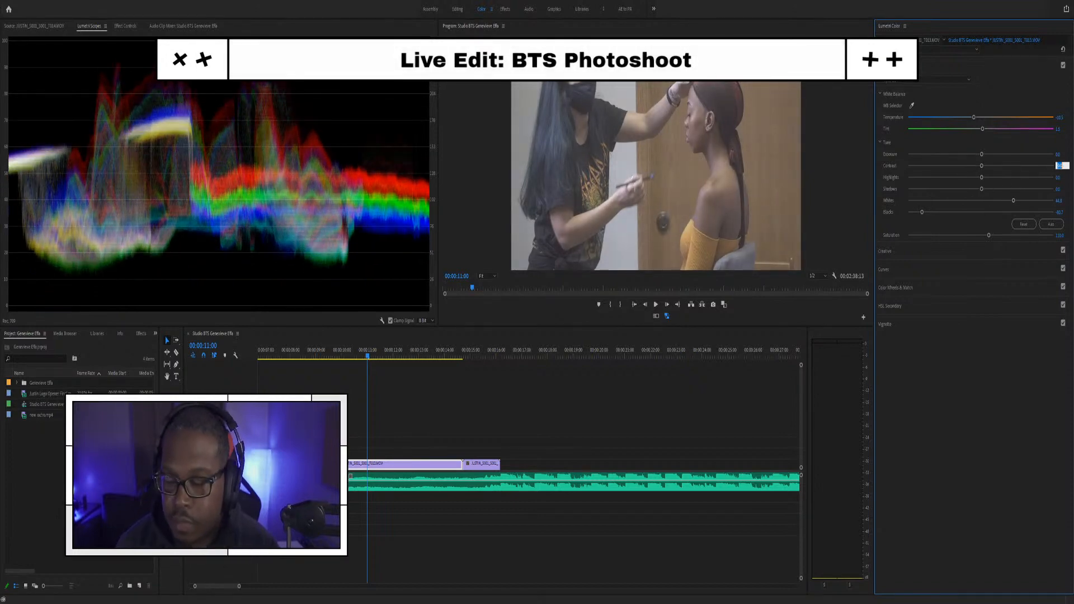
{"action": "type", "text": "60"}
{"action": "key", "text": "Return"}
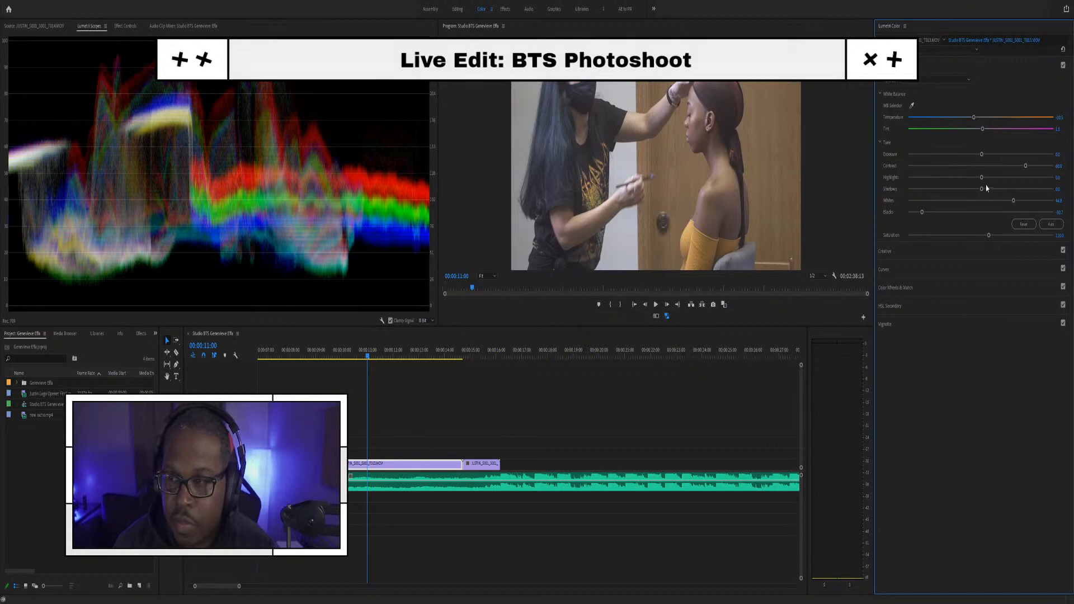
{"action": "mouse_move", "coordinate": [982, 189]}
{"action": "left_mouse_down"}
{"action": "mouse_move", "coordinate": [968, 188]}
{"action": "mouse_move", "coordinate": [981, 175]}
{"action": "left_mouse_up"}
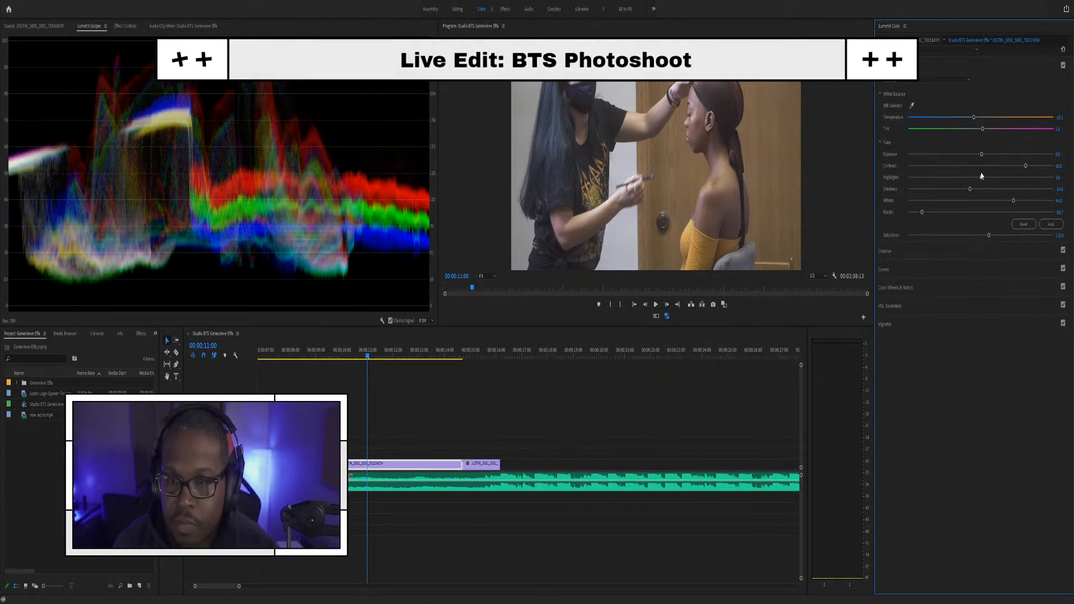
Step: Play back from 00:00:08:22 and apply the first clip's colour grade to the next makeup clip
{"action": "left_click", "coordinate": [315, 351]}
{"action": "key", "text": "space"}
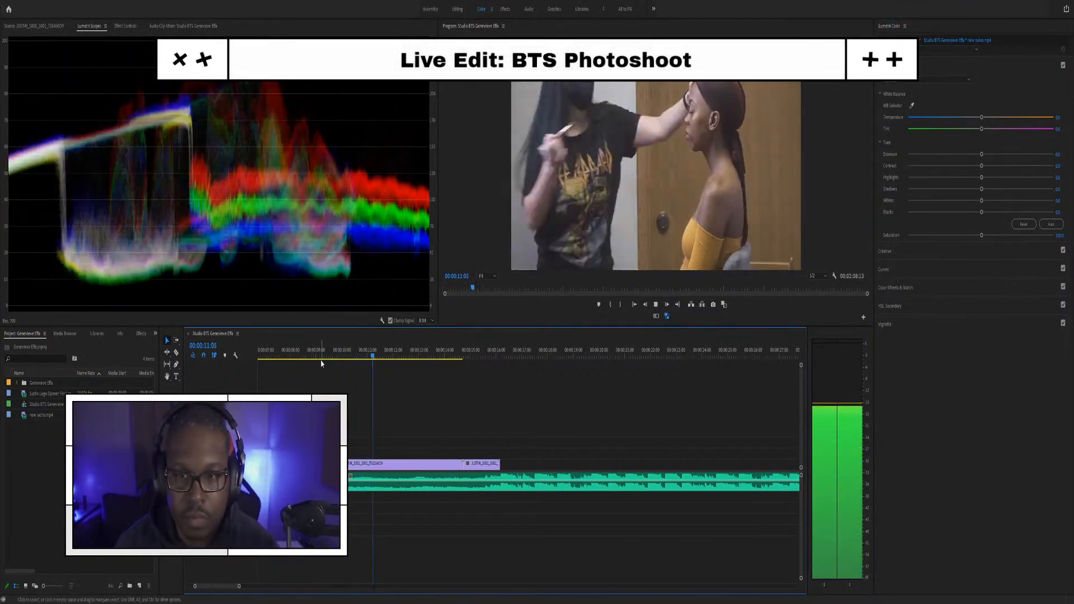
{"action": "key", "text": "space"}
{"action": "left_click", "coordinate": [457, 356]}
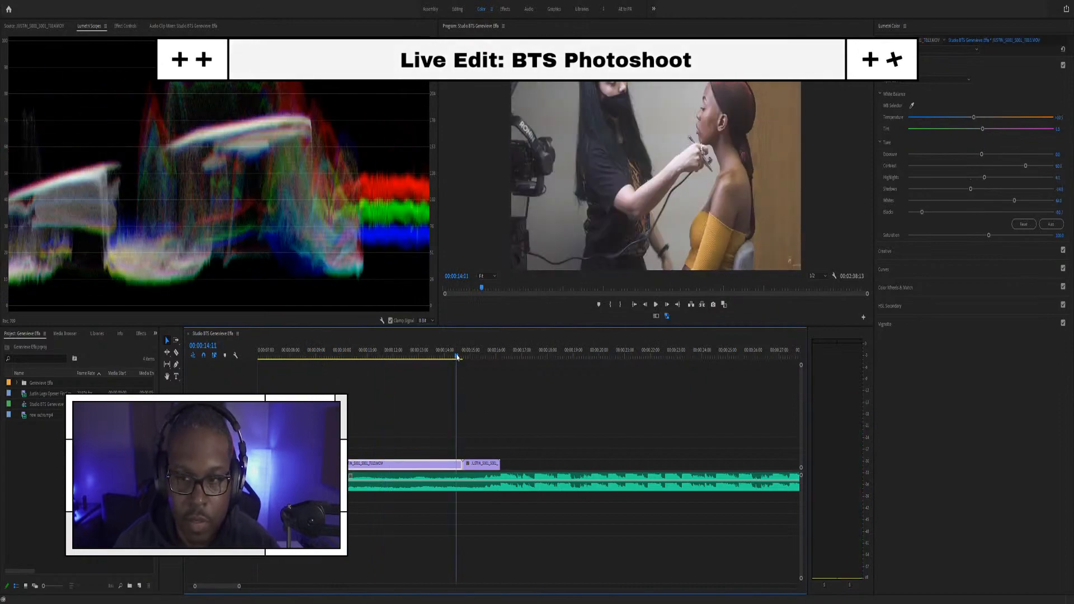
{"action": "mouse_move", "coordinate": [457, 357]}
{"action": "left_mouse_down"}
{"action": "mouse_move", "coordinate": [471, 353]}
{"action": "mouse_move", "coordinate": [457, 354]}
{"action": "left_mouse_up"}
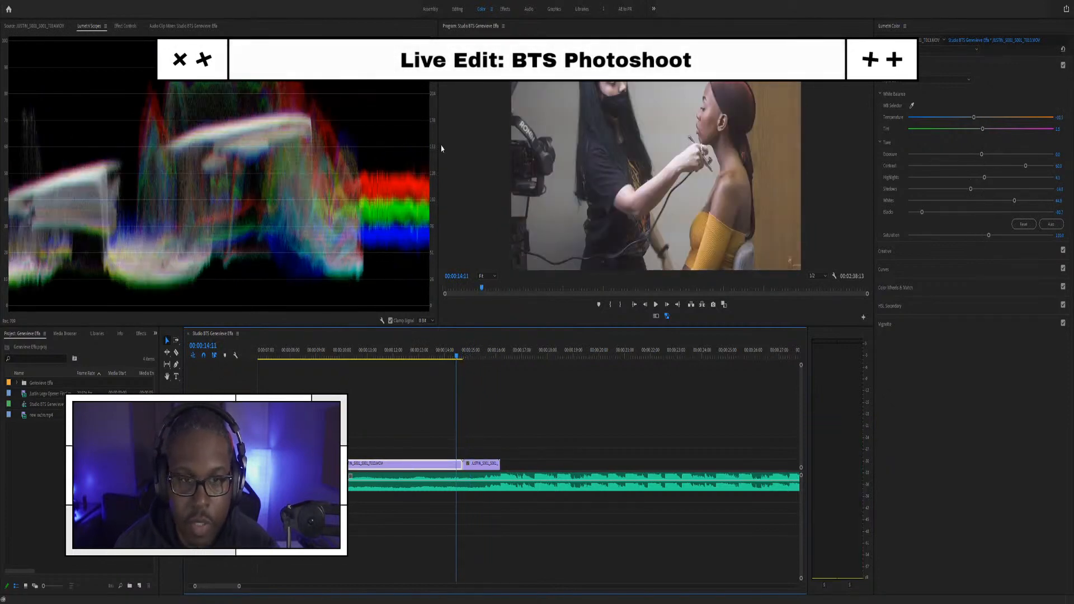
{"action": "key", "text": "space"}
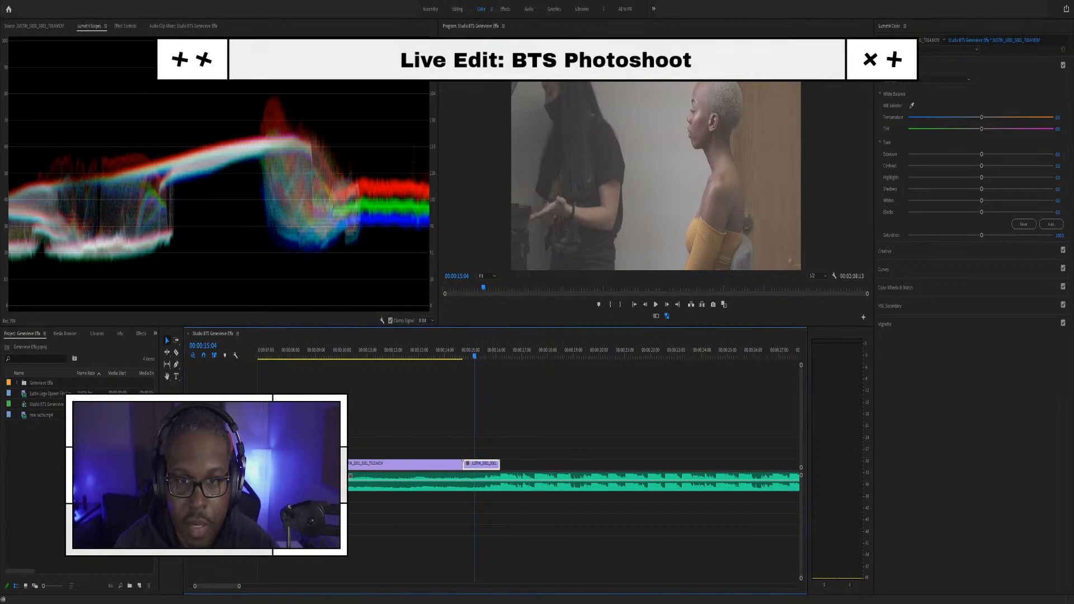
{"action": "key", "text": "ctrl+s"}
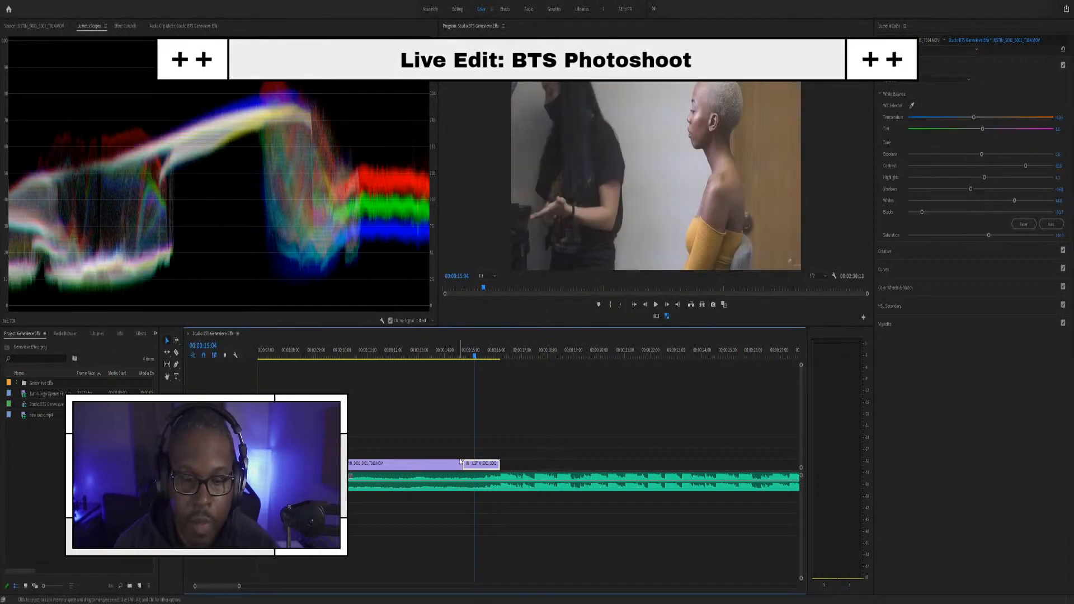
{"action": "key", "text": "space"}
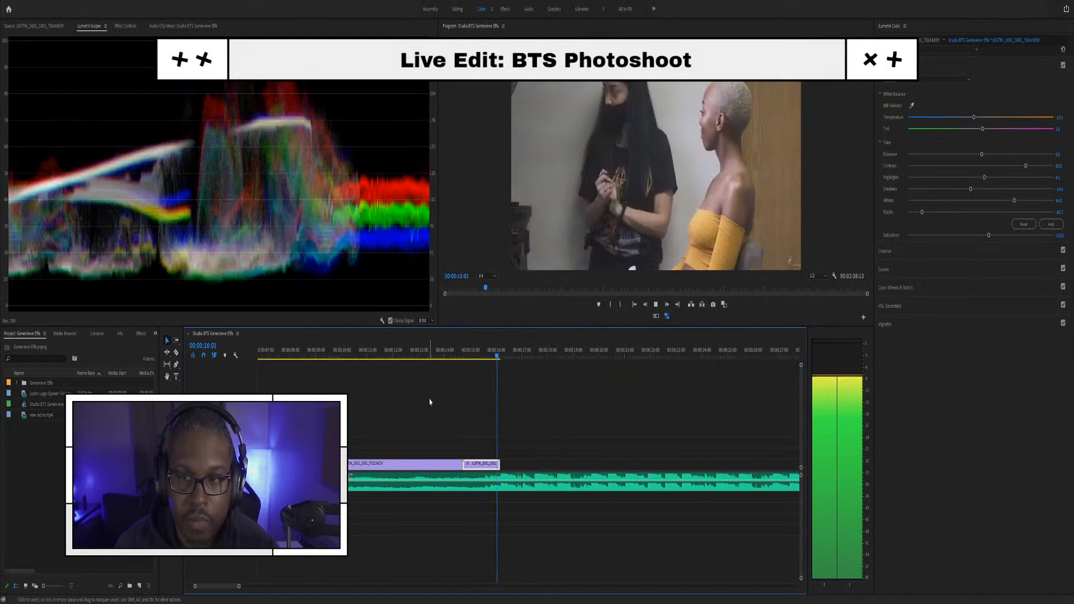
Step: Open the Footage bin and skim C0162.MP4 in the Source monitor
{"action": "left_click", "coordinate": [18, 386]}
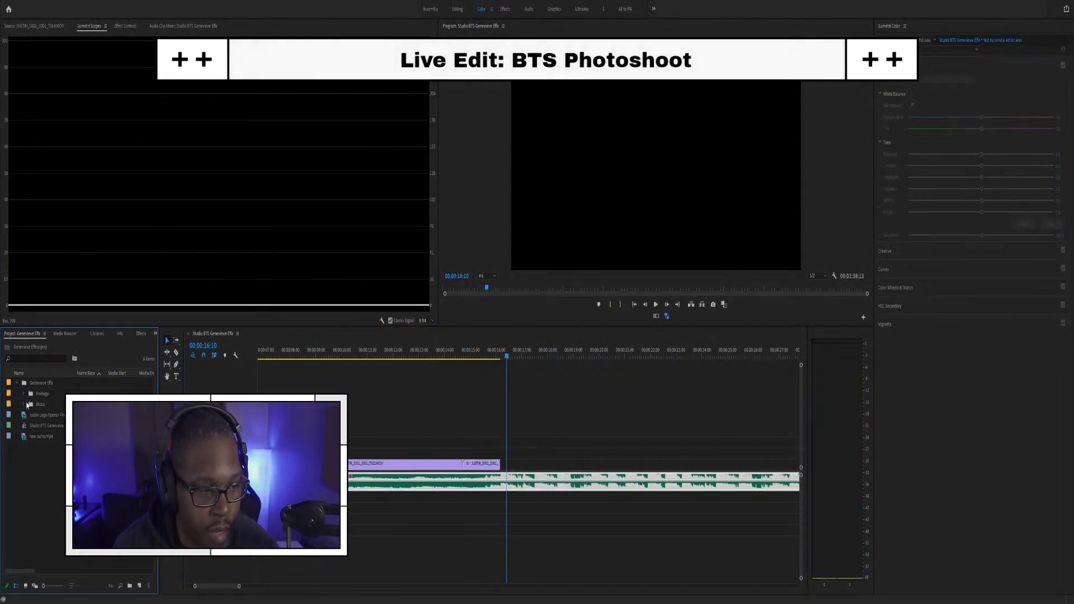
{"action": "double_click", "coordinate": [28, 395]}
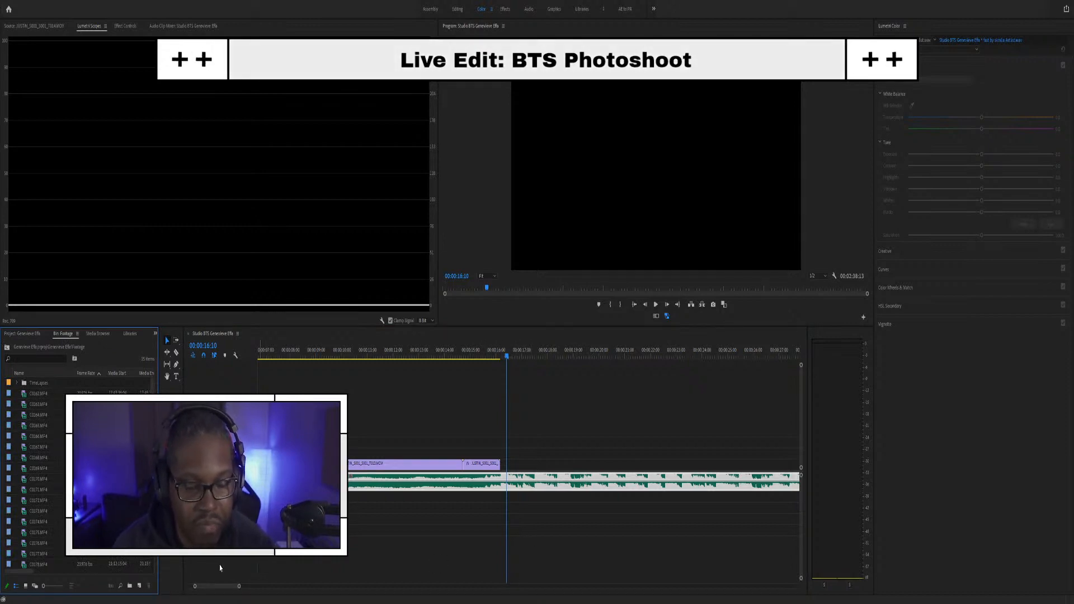
{"action": "double_click", "coordinate": [38, 394]}
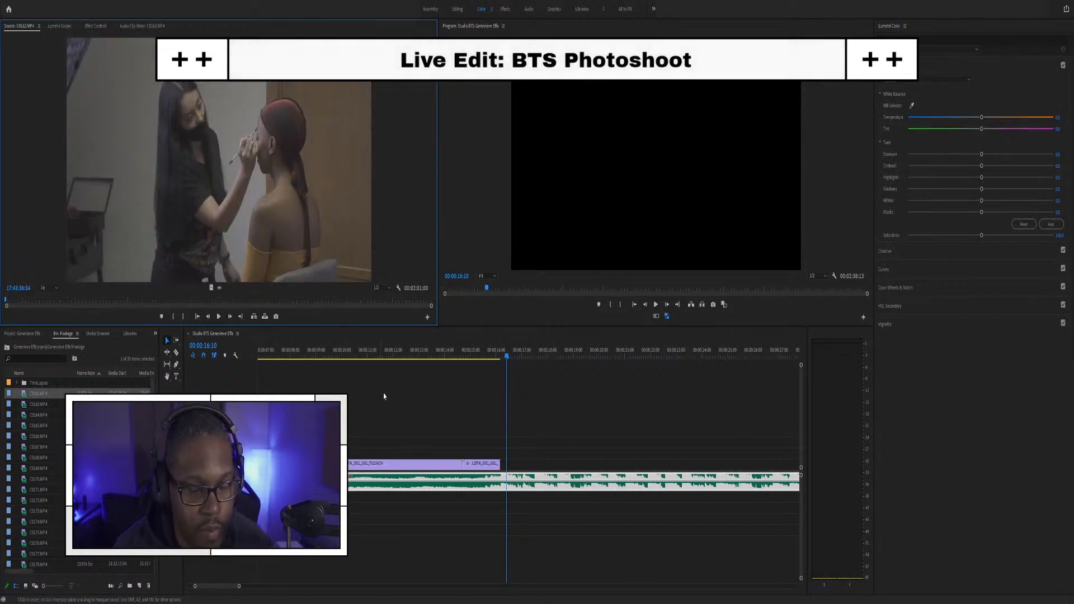
{"action": "left_click_drag", "start_coordinate": [10, 305], "coordinate": [373, 299]}
Step: Slide the second clip later on V1 to leave a gap, and play to review it
{"action": "left_click_drag", "start_coordinate": [392, 356], "coordinate": [463, 365]}
{"action": "left_click_drag", "start_coordinate": [479, 464], "coordinate": [550, 470]}
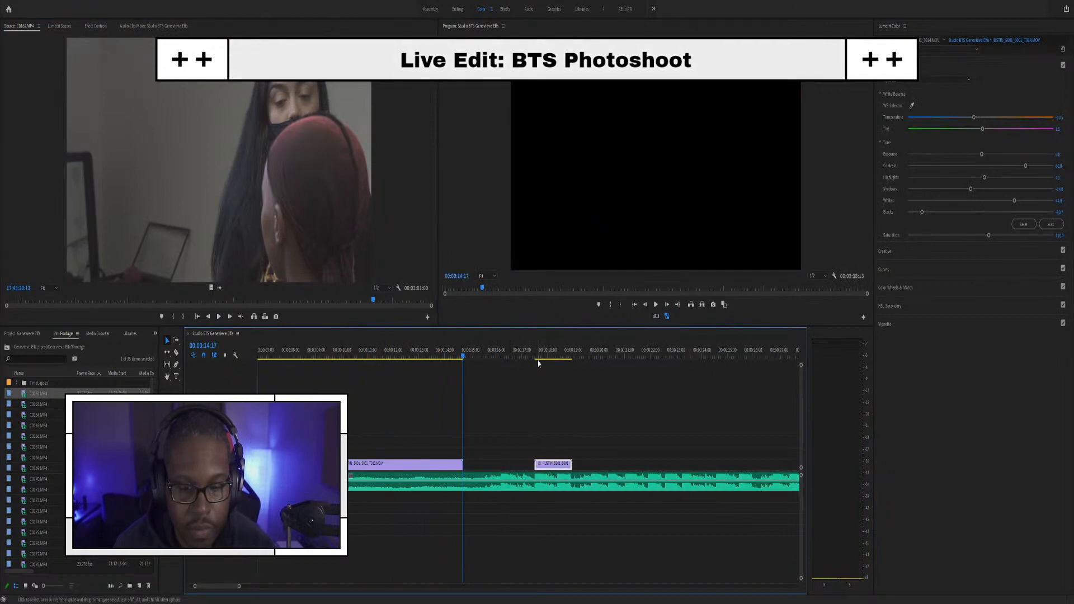
{"action": "key", "text": "space"}
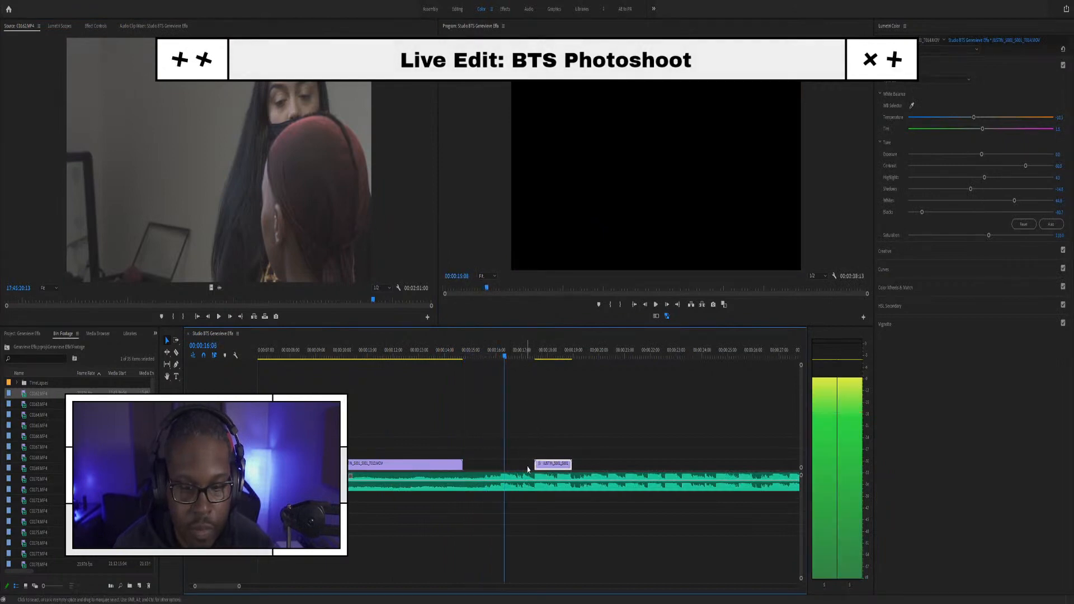
{"action": "key", "text": "space"}
{"action": "left_click", "coordinate": [536, 357]}
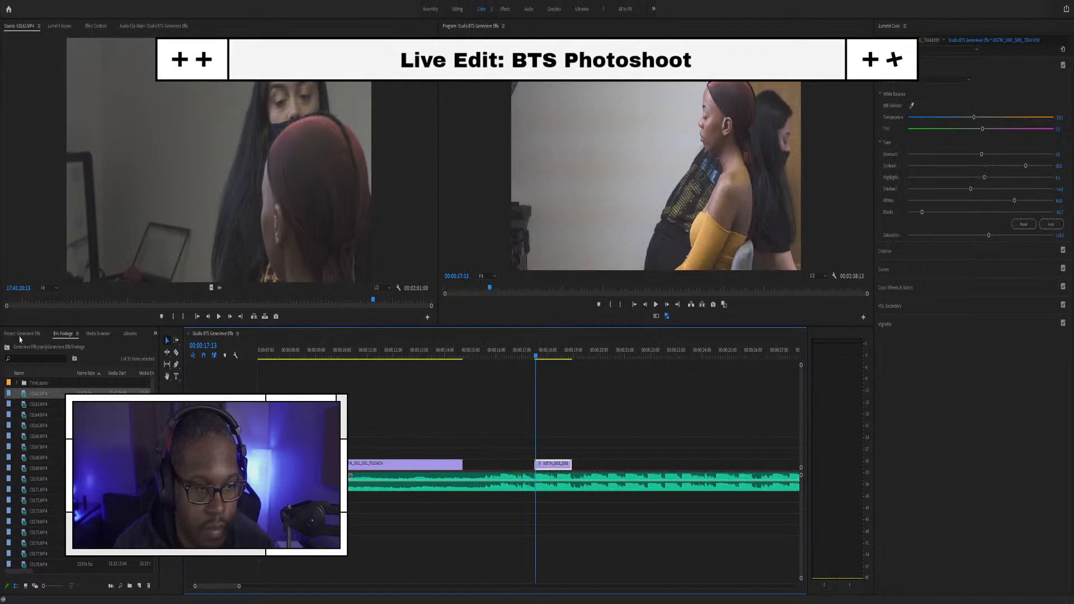
Step: Scrub C0163.MP4 for the makeup shot, then play the sequence from 00:00:10:02
{"action": "double_click", "coordinate": [34, 404]}
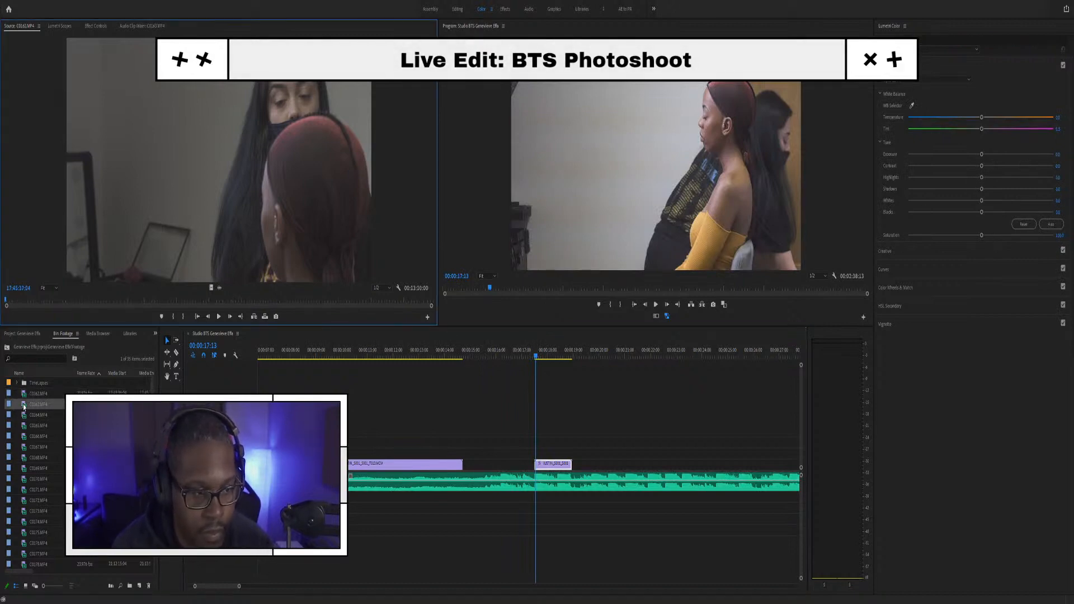
{"action": "left_click_drag", "start_coordinate": [15, 304], "coordinate": [91, 304]}
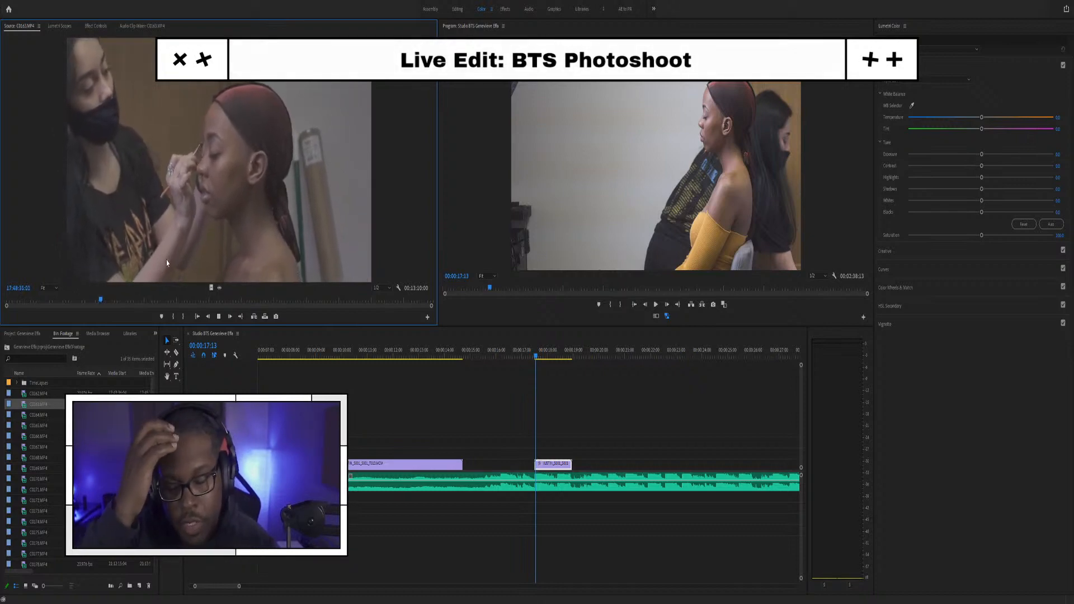
{"action": "left_click", "coordinate": [64, 301]}
{"action": "left_click_drag", "start_coordinate": [64, 301], "coordinate": [60, 301]}
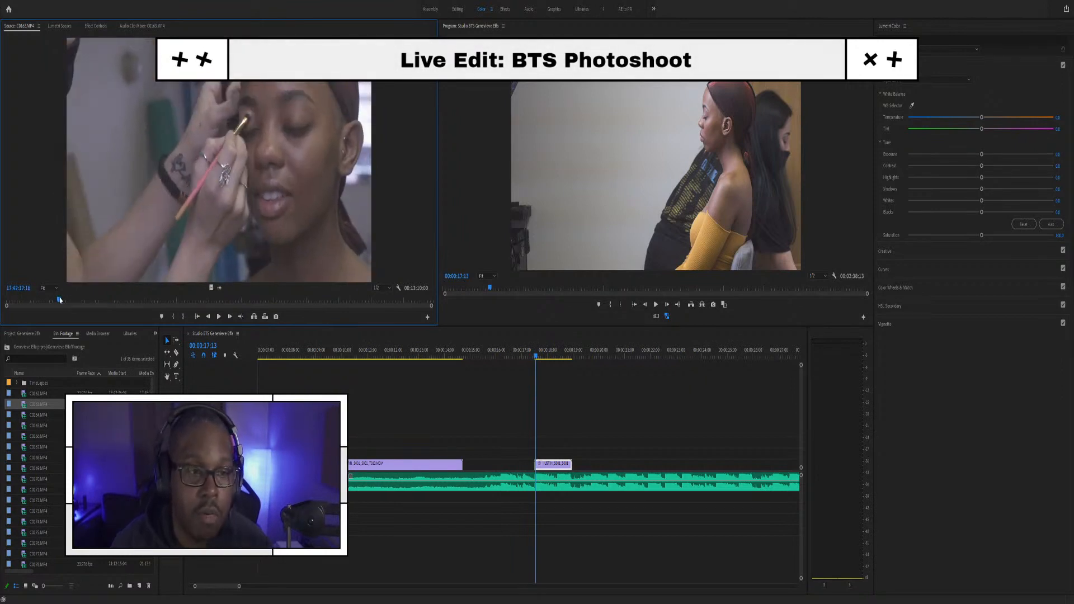
{"action": "left_click_drag", "start_coordinate": [59, 300], "coordinate": [65, 297]}
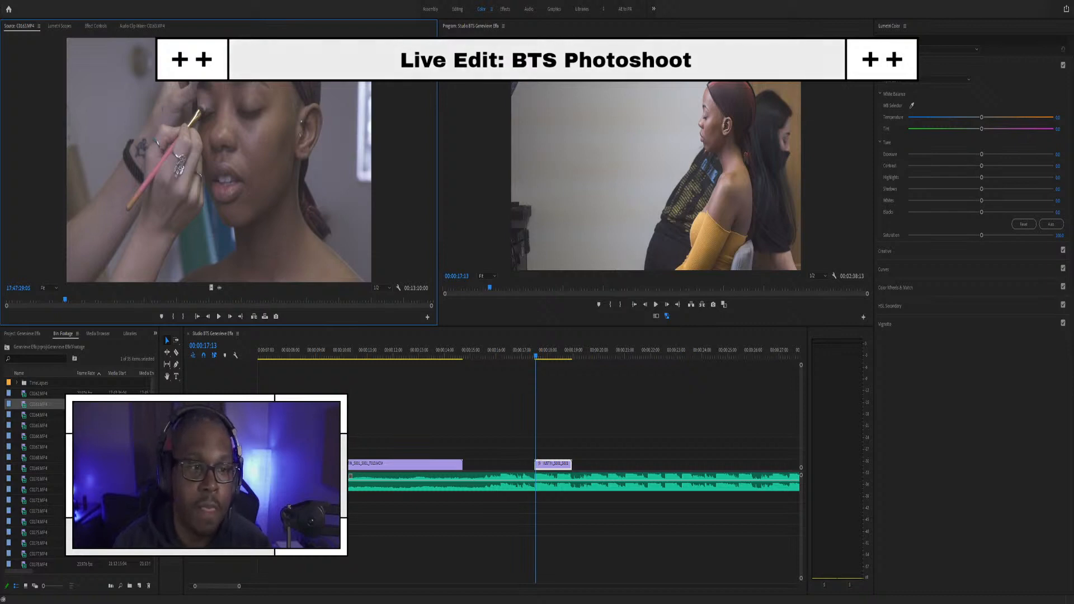
{"action": "left_click_drag", "start_coordinate": [65, 301], "coordinate": [101, 298]}
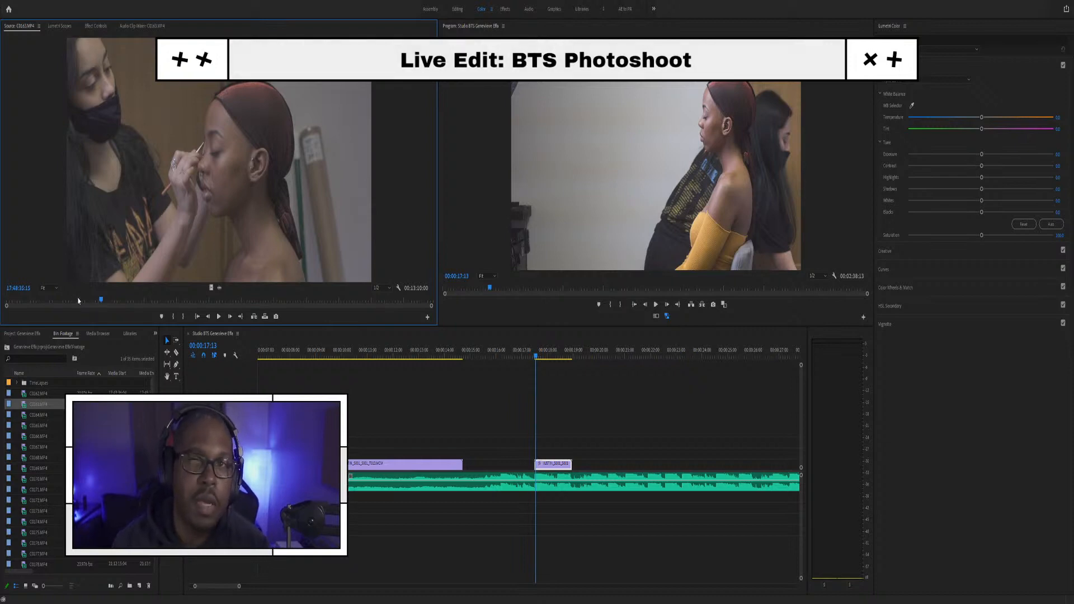
{"action": "left_click_drag", "start_coordinate": [63, 303], "coordinate": [68, 302]}
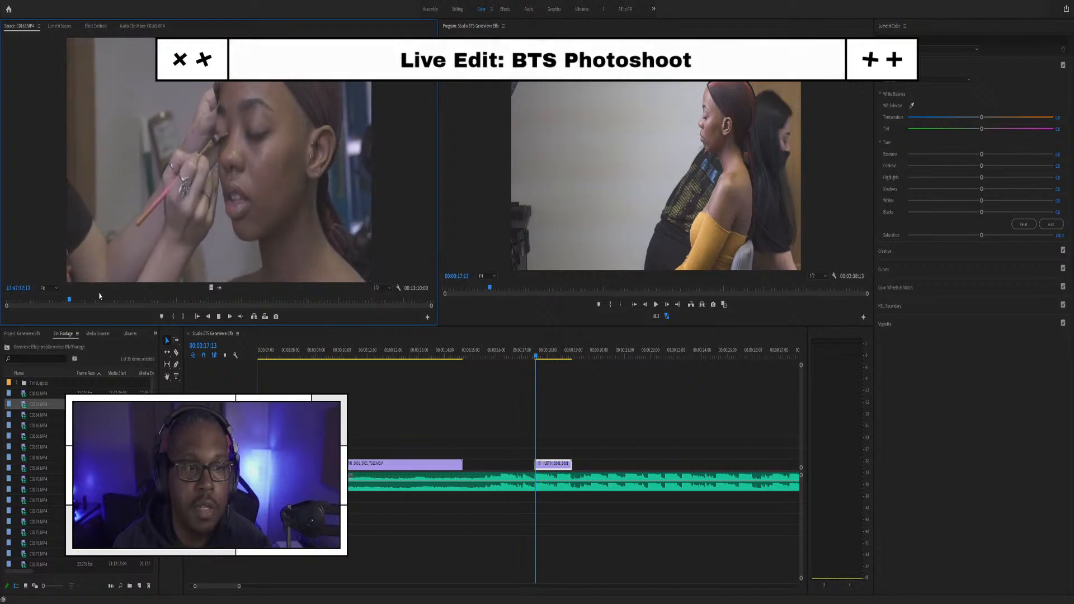
{"action": "key", "text": "space"}
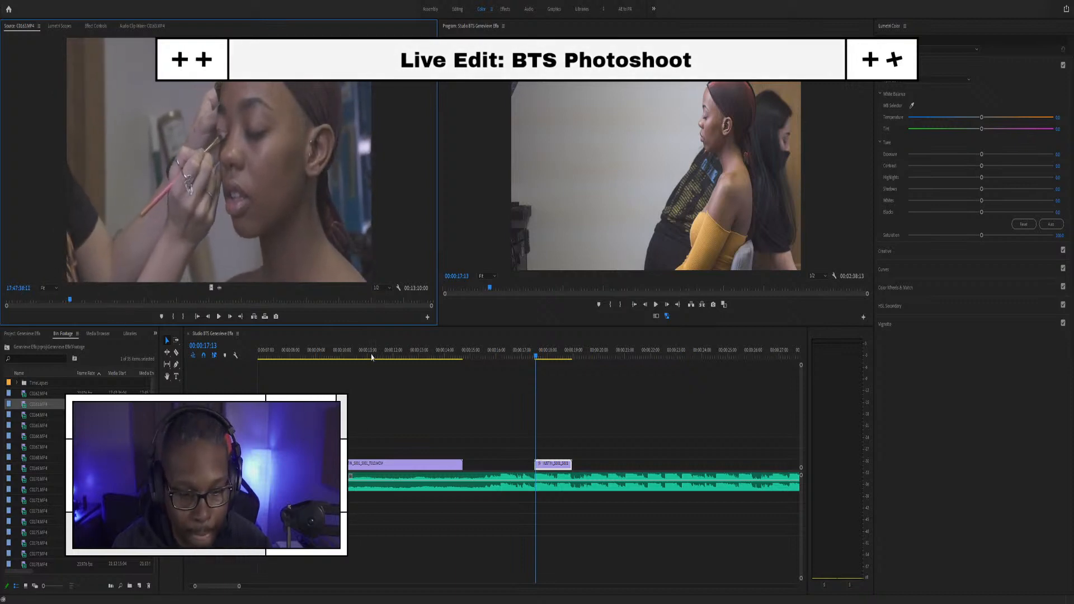
{"action": "left_click", "coordinate": [344, 354]}
{"action": "key", "text": "space"}
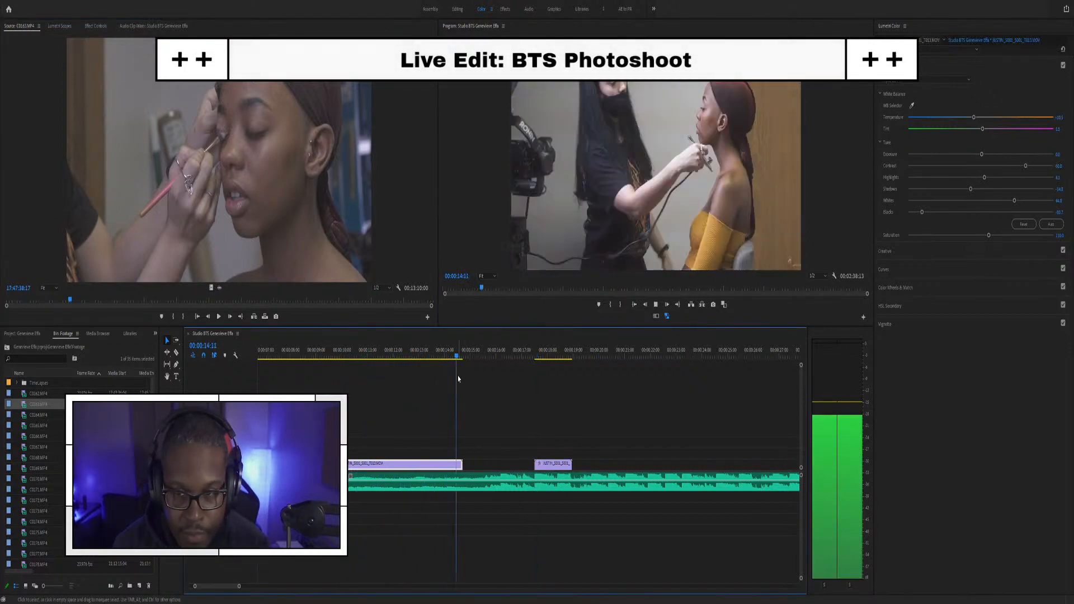
Step: Replay the sequence between about 10 and 14 seconds to review the first clip's end
{"action": "key", "text": "space"}
{"action": "left_click", "coordinate": [442, 352]}
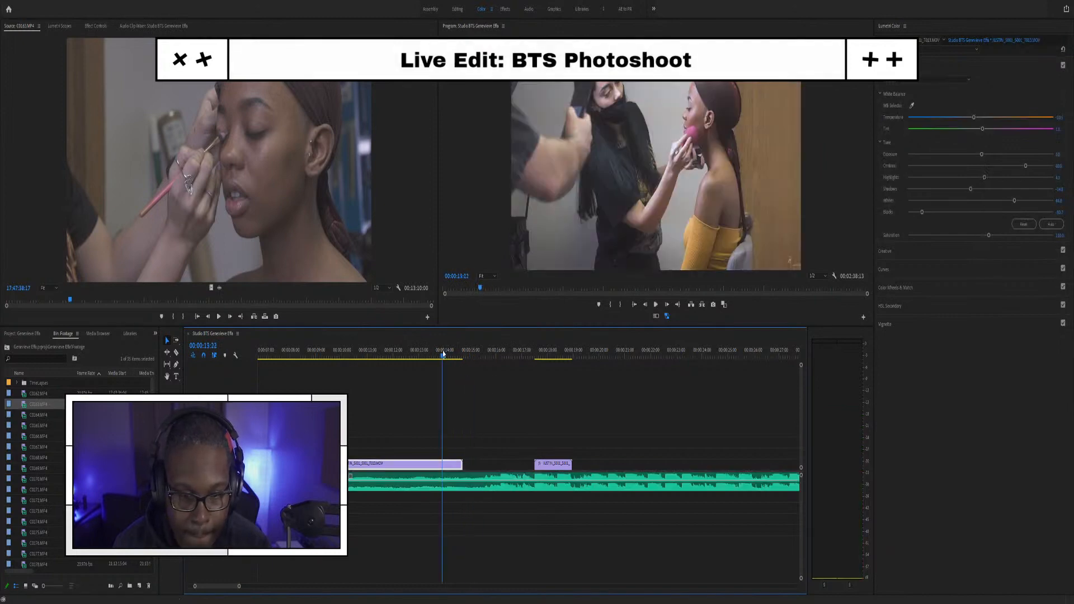
{"action": "key", "text": "space"}
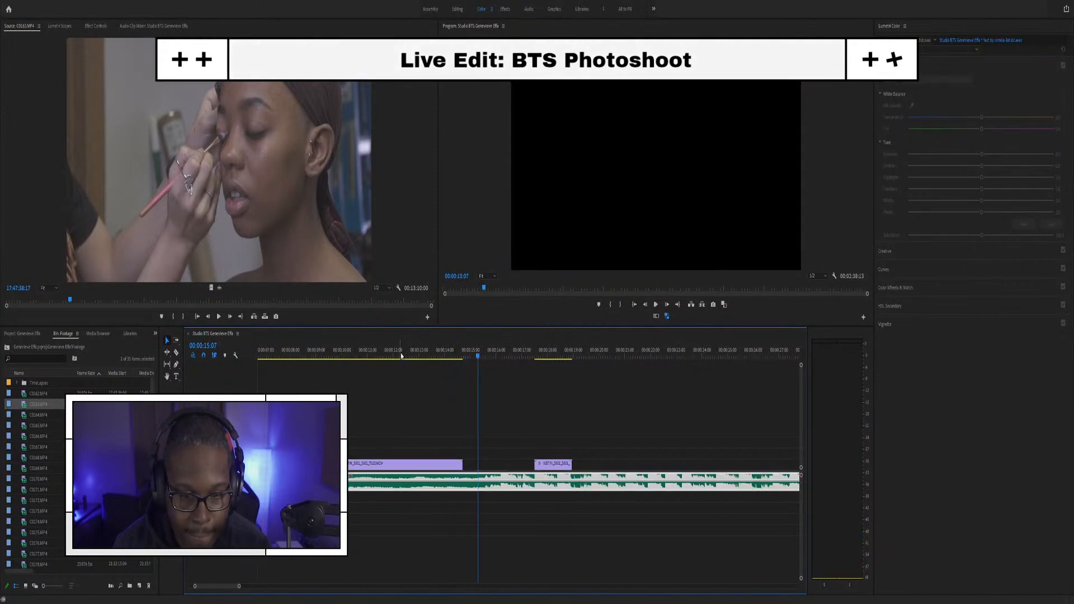
{"action": "left_click", "coordinate": [378, 353]}
{"action": "key", "text": "space"}
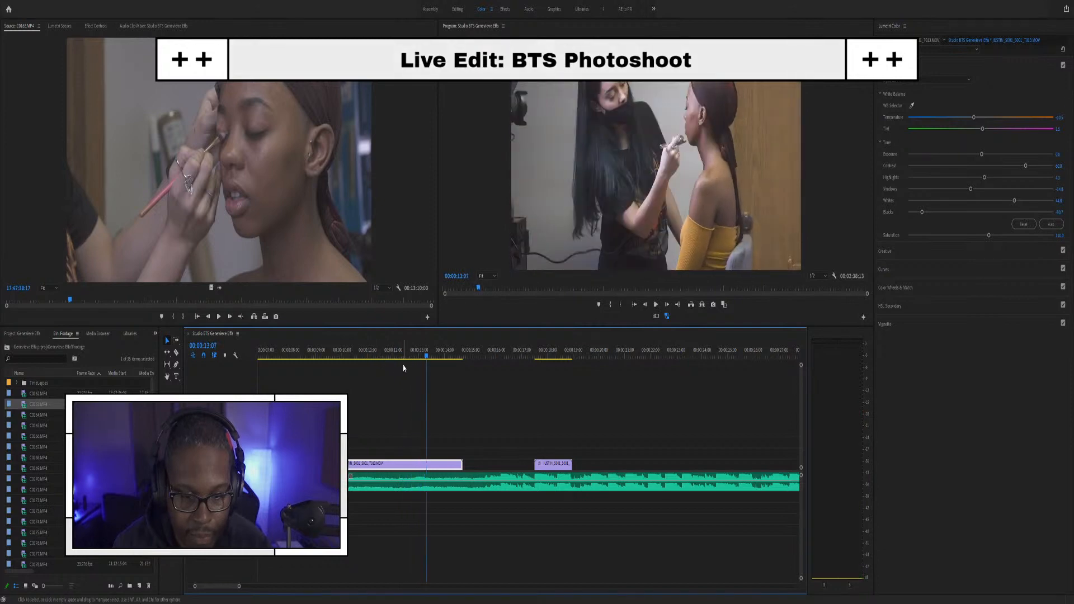
{"action": "left_click", "coordinate": [336, 350]}
{"action": "key", "text": "space"}
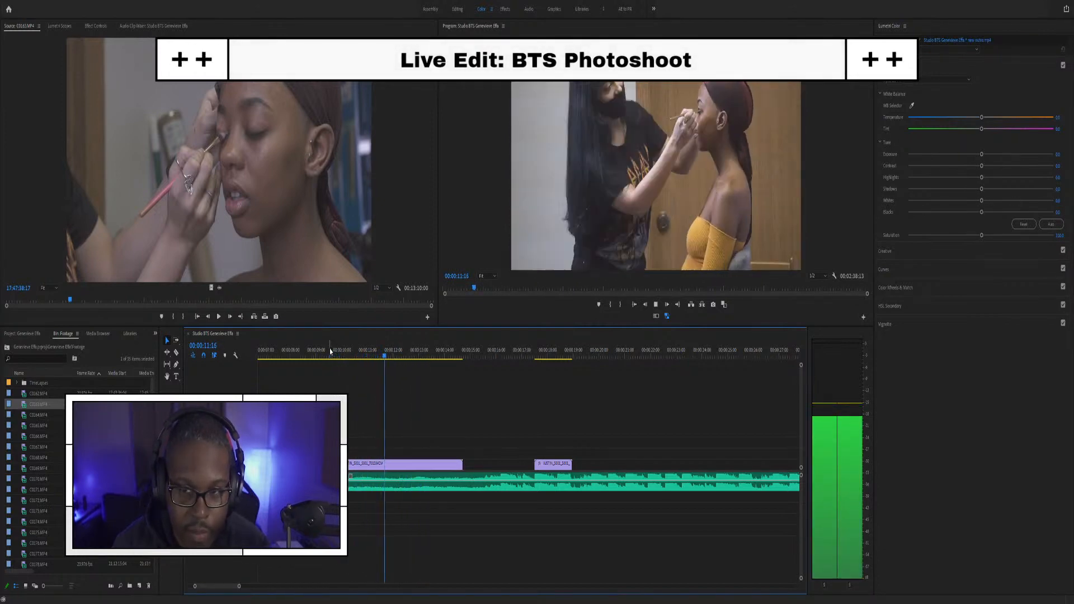
{"action": "key", "text": "space"}
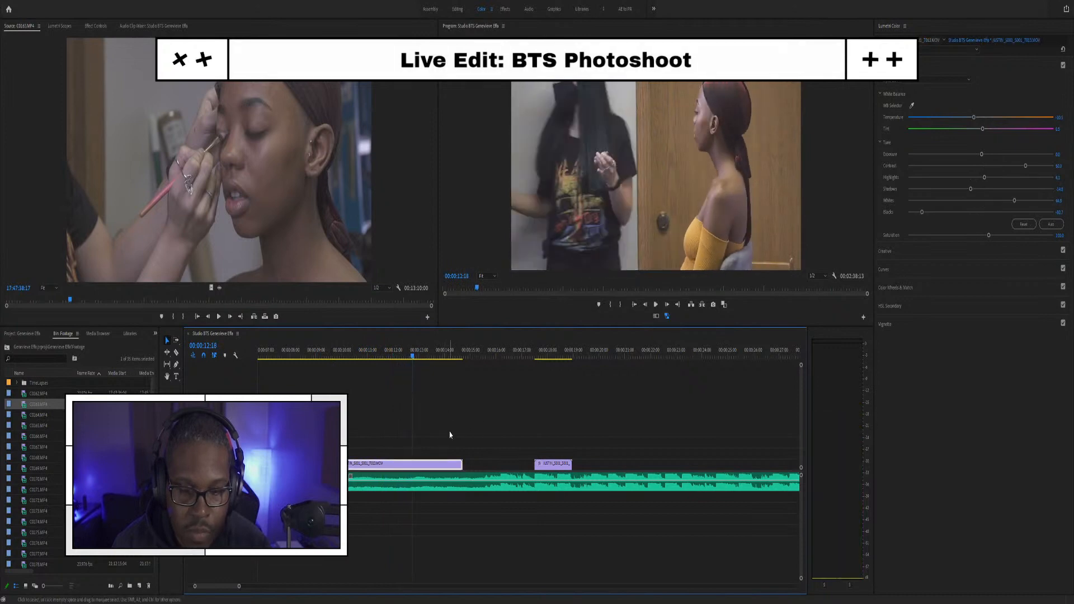
Step: Zoom the timeline out and push the music and footage clips later past the logo opener
{"action": "key", "text": "minus"}
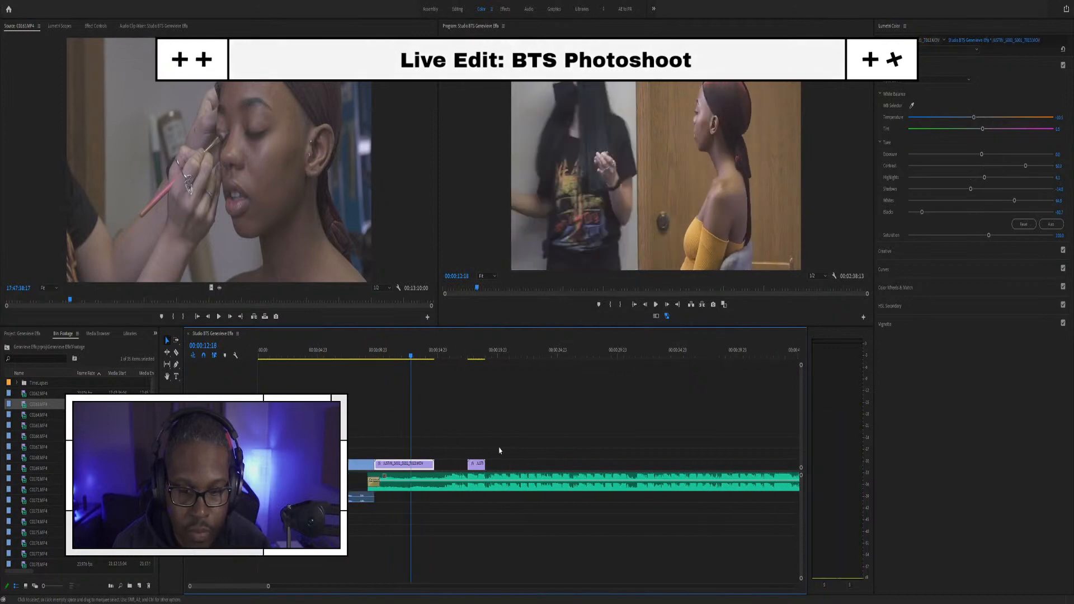
{"action": "key", "text": "minus"}
{"action": "left_click", "coordinate": [351, 428]}
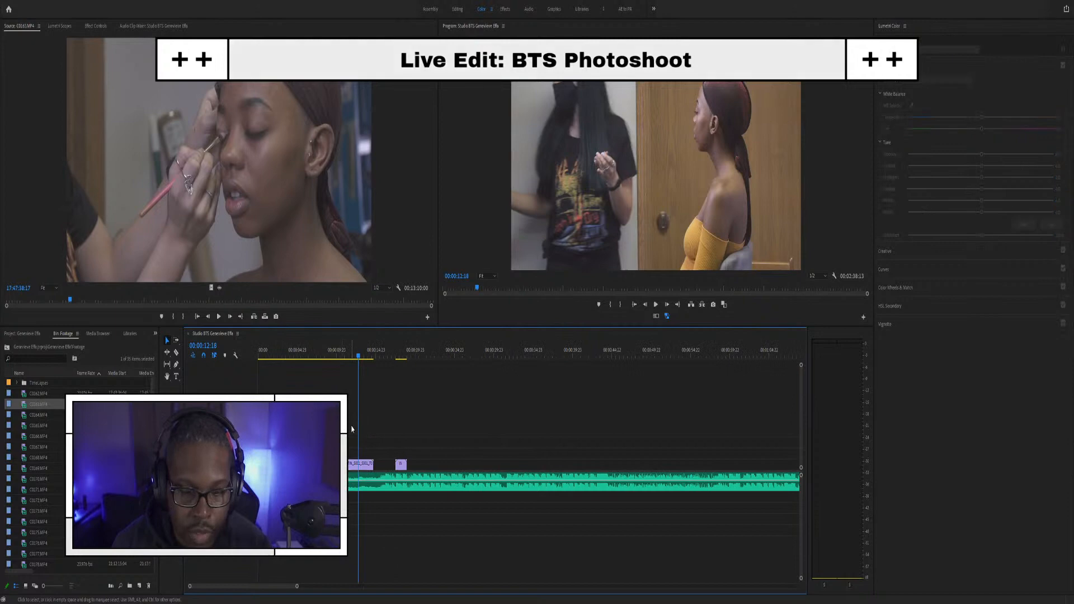
{"action": "left_click_drag", "start_coordinate": [400, 447], "coordinate": [434, 480]}
{"action": "key", "text": "ctrl+z"}
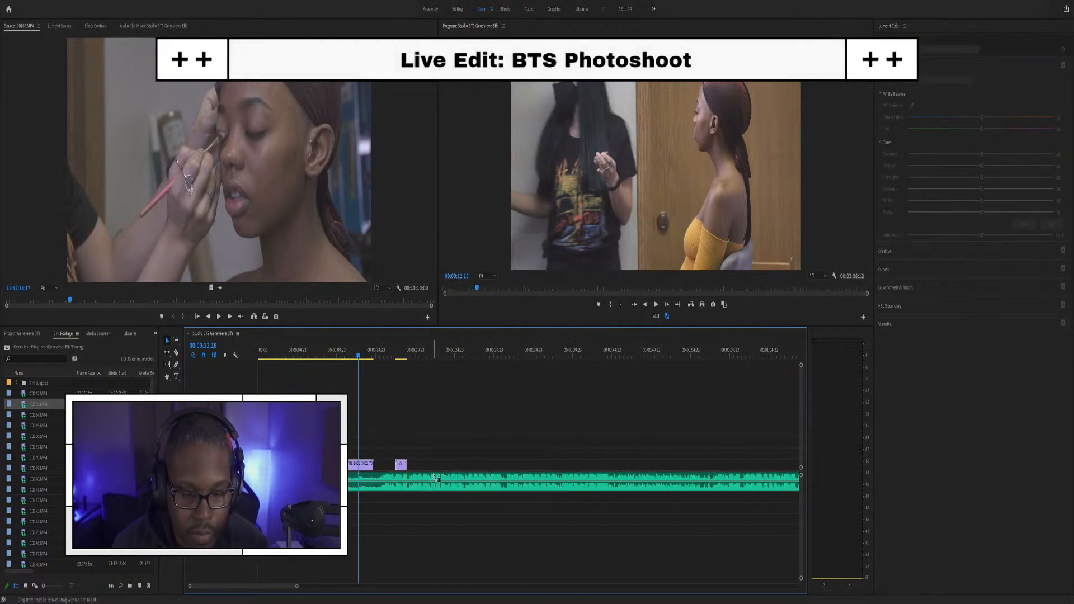
{"action": "left_click_drag", "start_coordinate": [379, 439], "coordinate": [400, 479]}
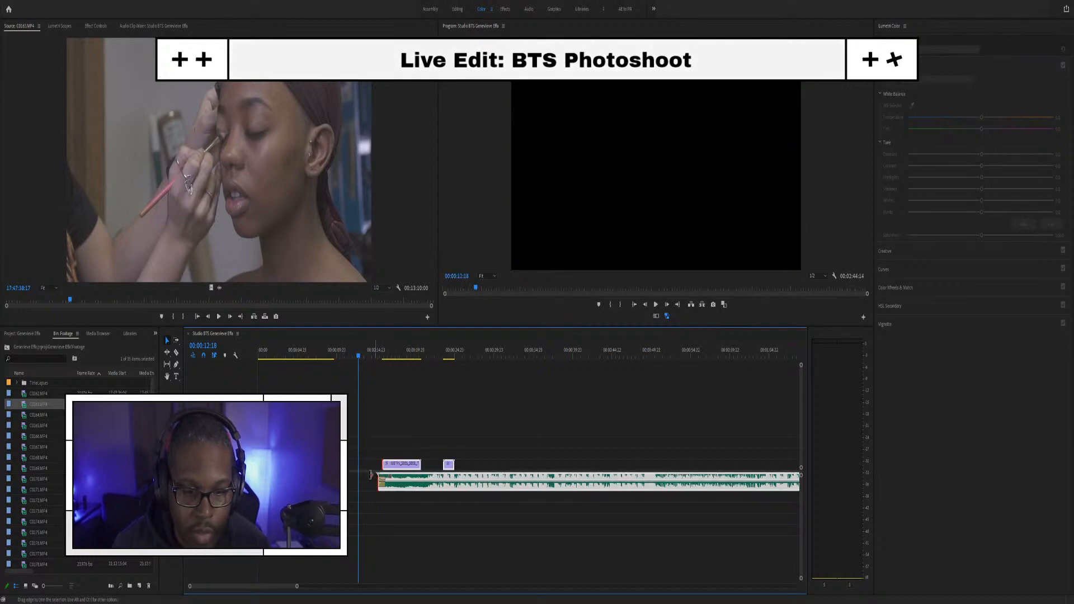
{"action": "left_click", "coordinate": [381, 482]}
{"action": "left_click_drag", "start_coordinate": [381, 476], "coordinate": [330, 478]}
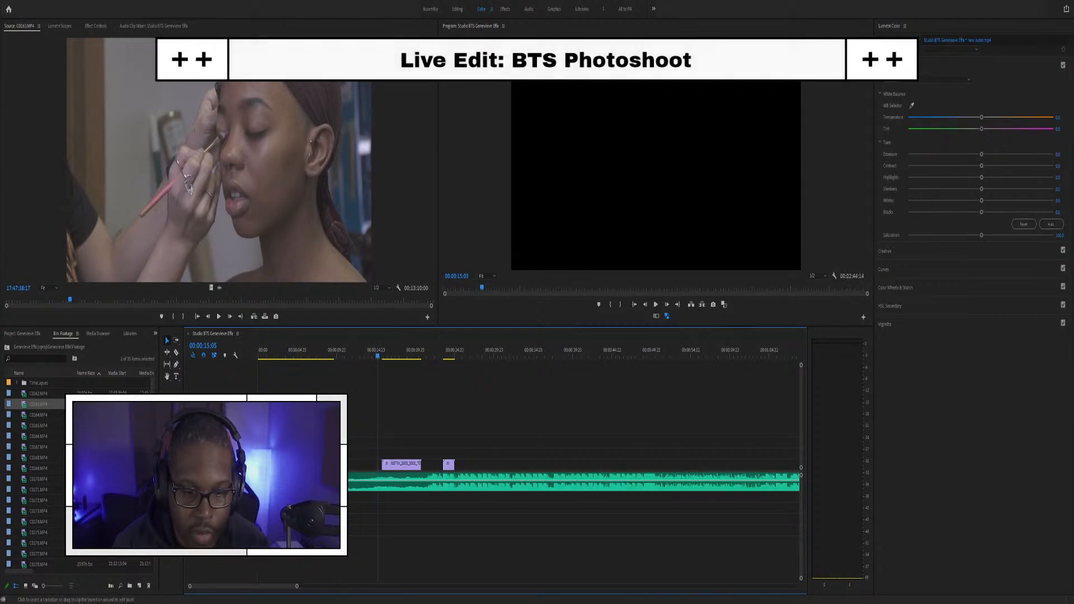
{"action": "left_click", "coordinate": [325, 481]}
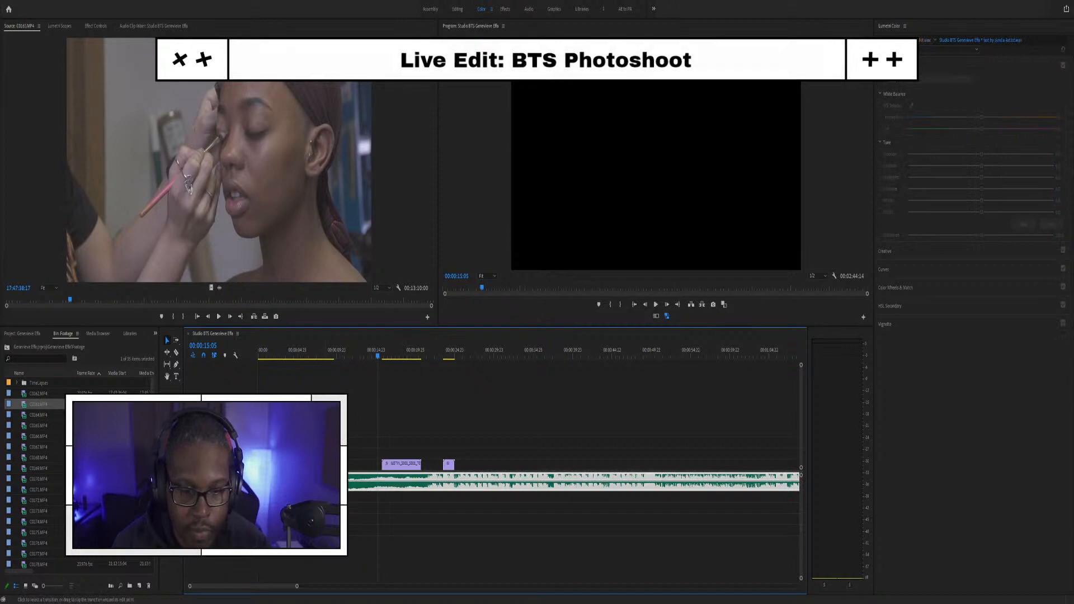
{"action": "left_click", "coordinate": [326, 482]}
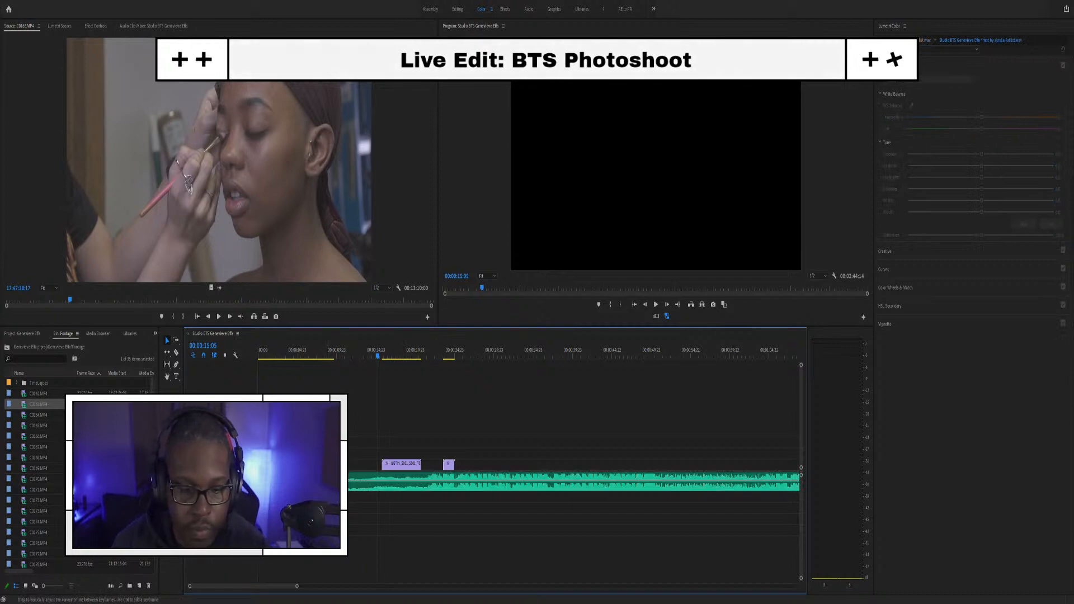
{"action": "left_click_drag", "start_coordinate": [445, 447], "coordinate": [415, 476]}
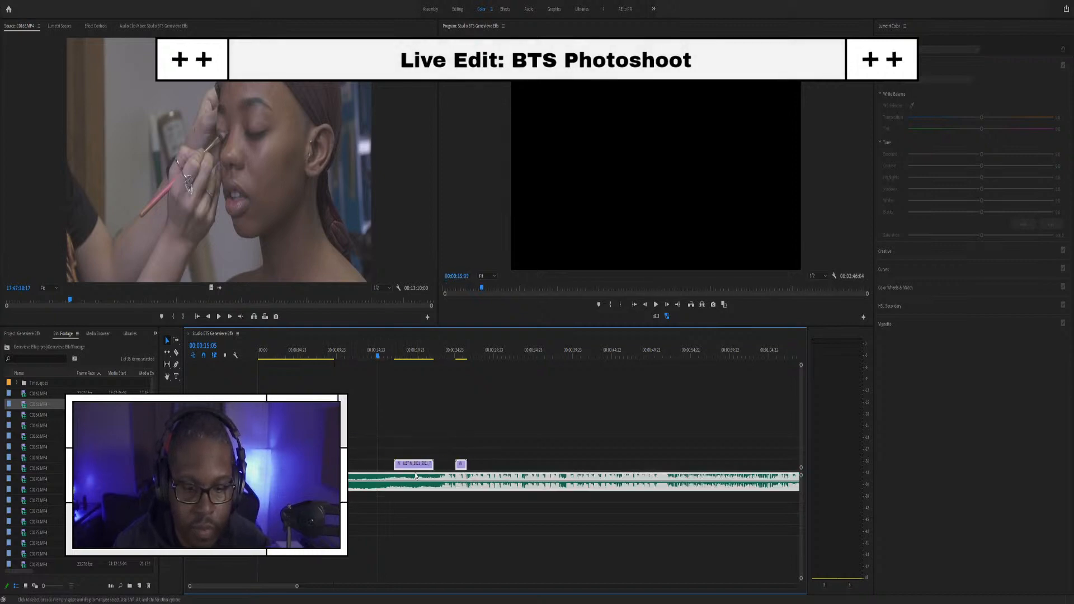
Step: Play from 9 seconds to confirm the logo title opener plays first
{"action": "left_click", "coordinate": [331, 352]}
{"action": "key", "text": "space"}
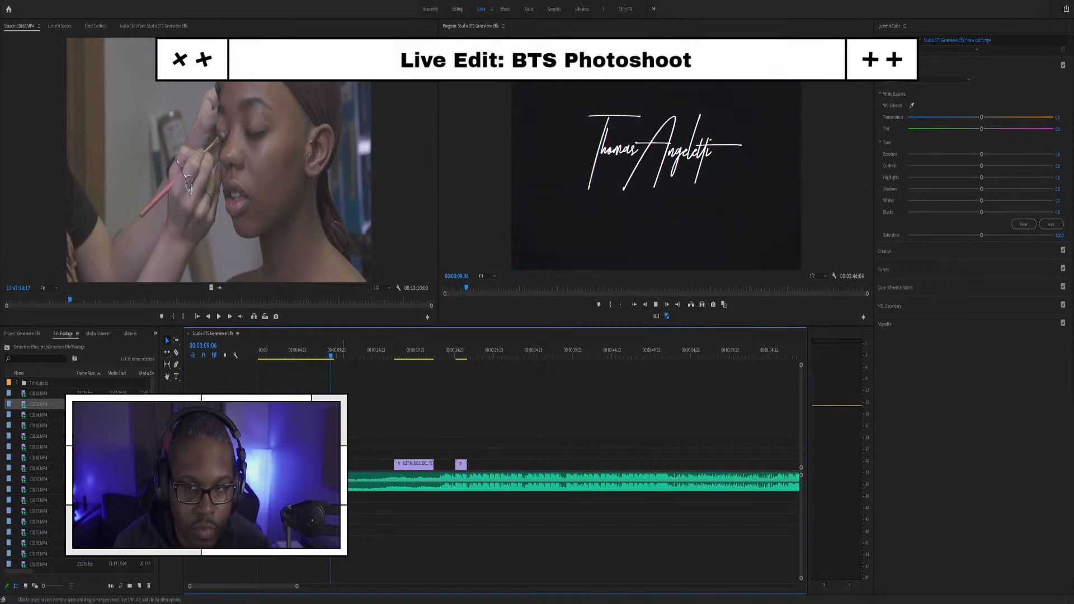
{"action": "left_click", "coordinate": [391, 486]}
{"action": "scroll", "coordinate": [368, 449], "scroll_direction": "up", "scroll_amount": 6}
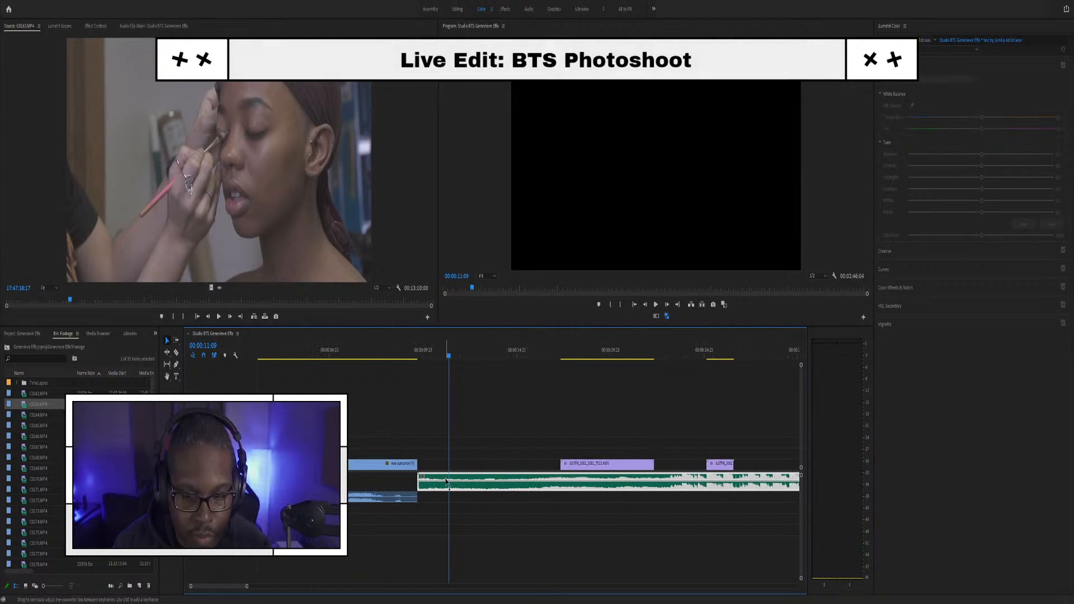
Step: Reset the music clip's volume to default, nudge it slightly earlier, and preview the change
{"action": "left_click", "coordinate": [454, 483]}
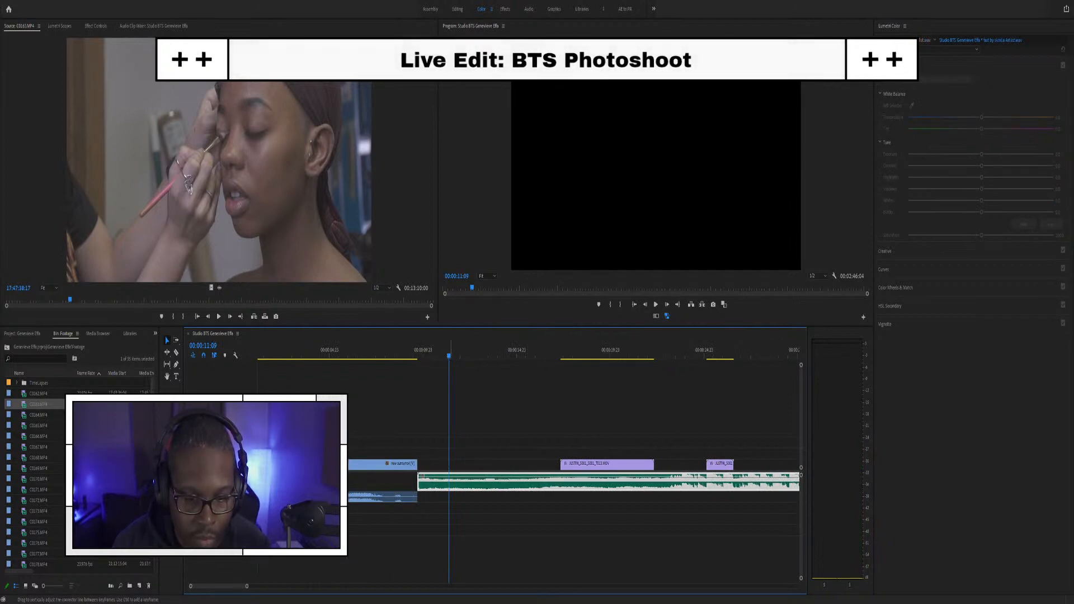
{"action": "key", "text": "ctrl+z"}
{"action": "left_click_drag", "start_coordinate": [440, 488], "coordinate": [437, 488]}
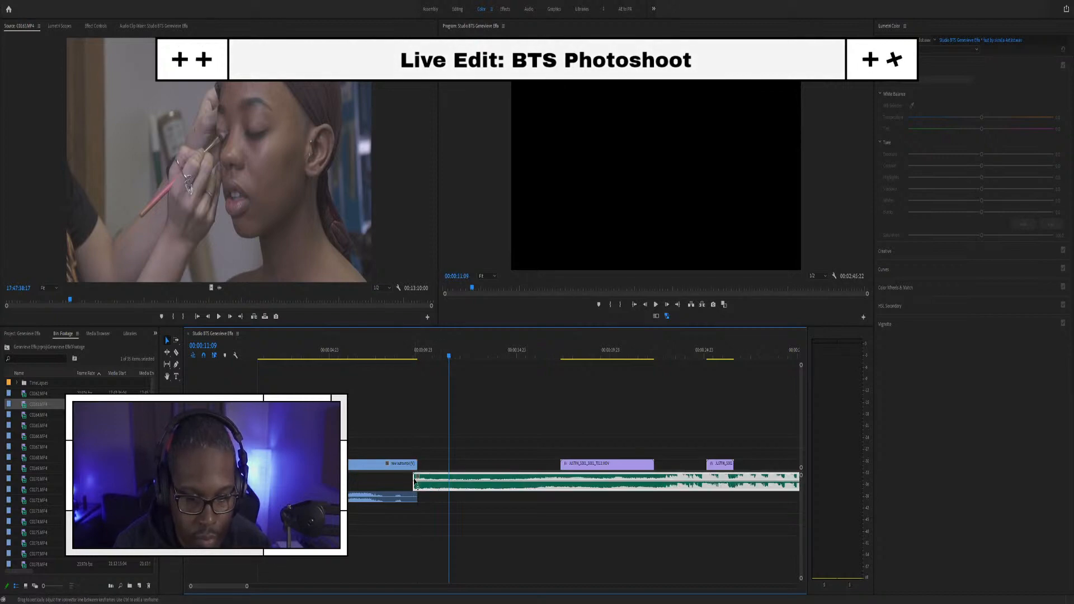
{"action": "key", "text": "space"}
{"action": "left_click", "coordinate": [397, 356]}
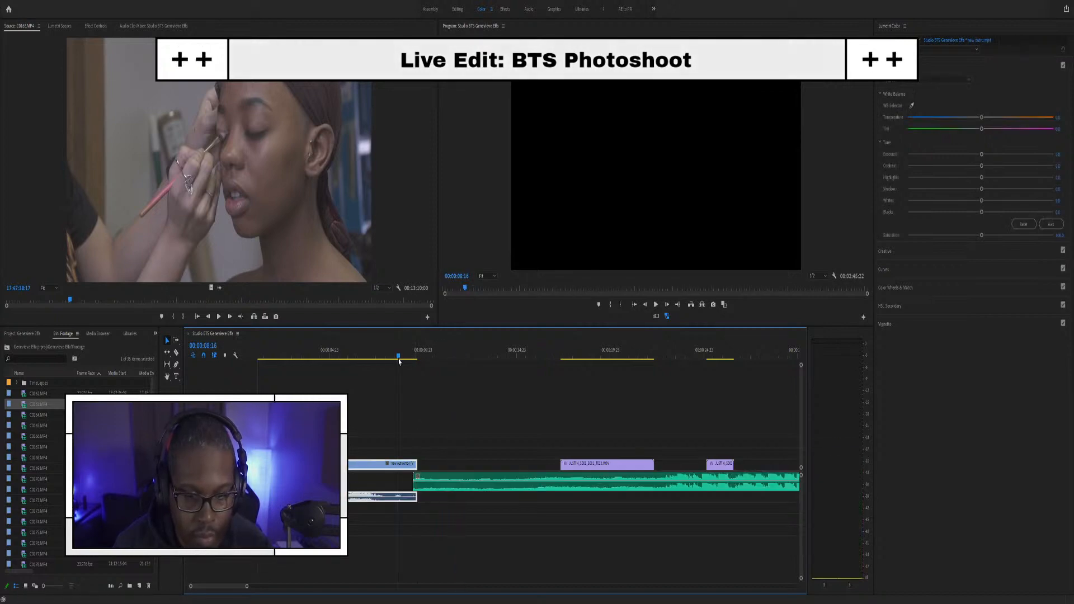
{"action": "key", "text": "space"}
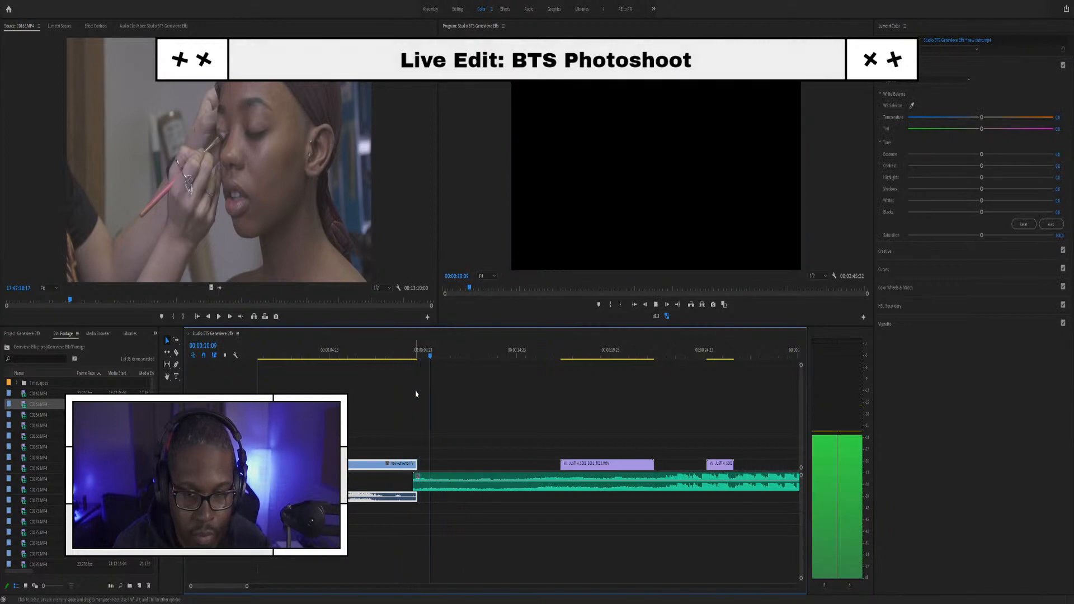
Step: Undo the music nudge and replay the end of the opener, stopping at 10:19
{"action": "left_click", "coordinate": [427, 473]}
{"action": "key", "text": "ctrl+z"}
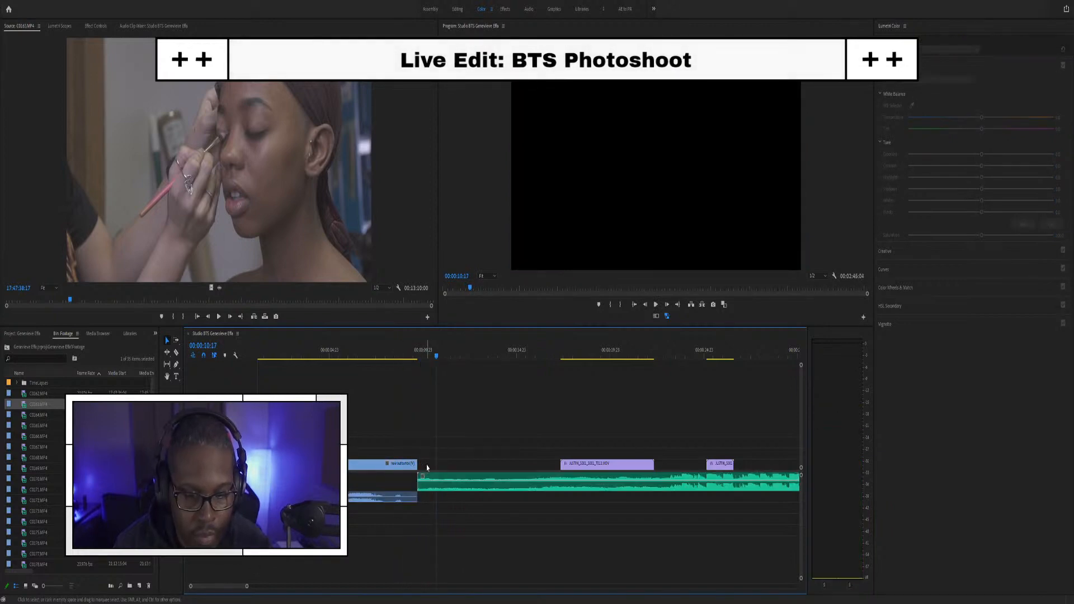
{"action": "key", "text": "ctrl+z"}
{"action": "left_click", "coordinate": [403, 356]}
{"action": "key", "text": "space"}
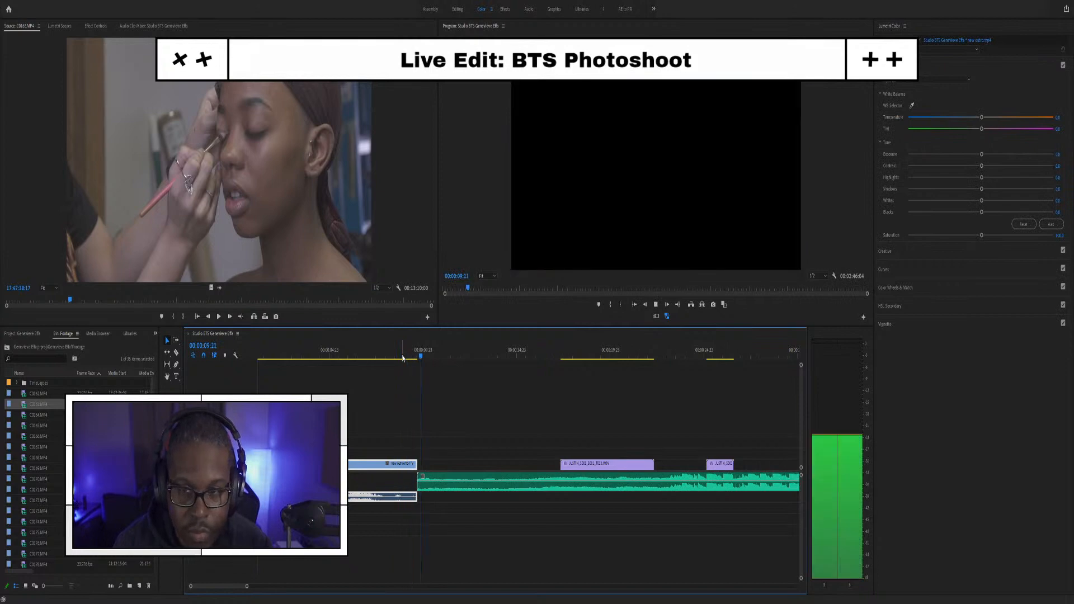
{"action": "left_click", "coordinate": [423, 482]}
{"action": "key", "text": "space"}
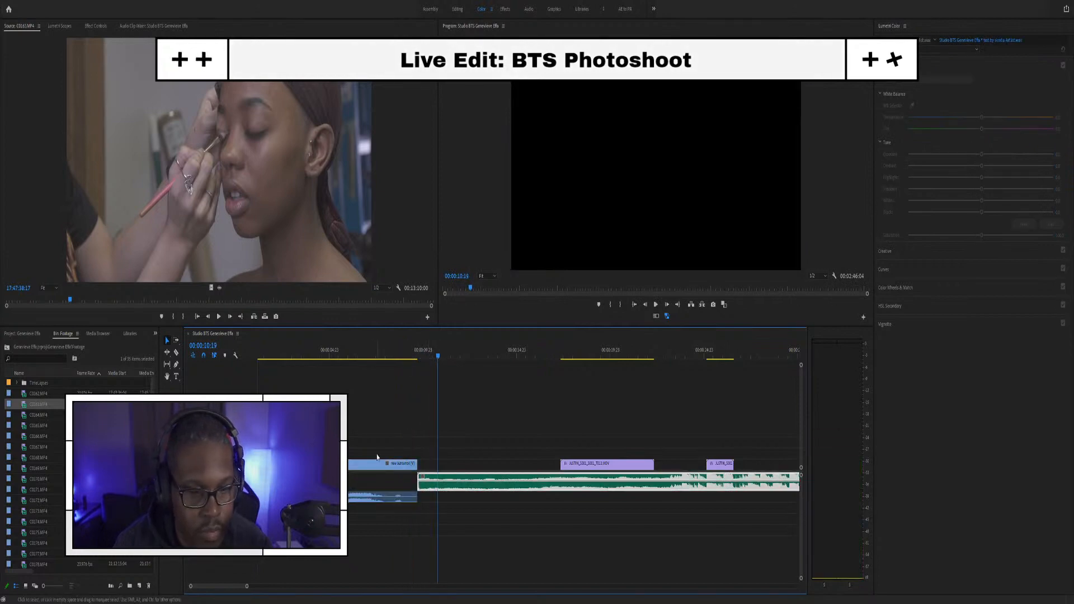
Step: Move the makeup footage clip right after the logo opener and preview the new opening
{"action": "left_click_drag", "start_coordinate": [581, 466], "coordinate": [441, 472]}
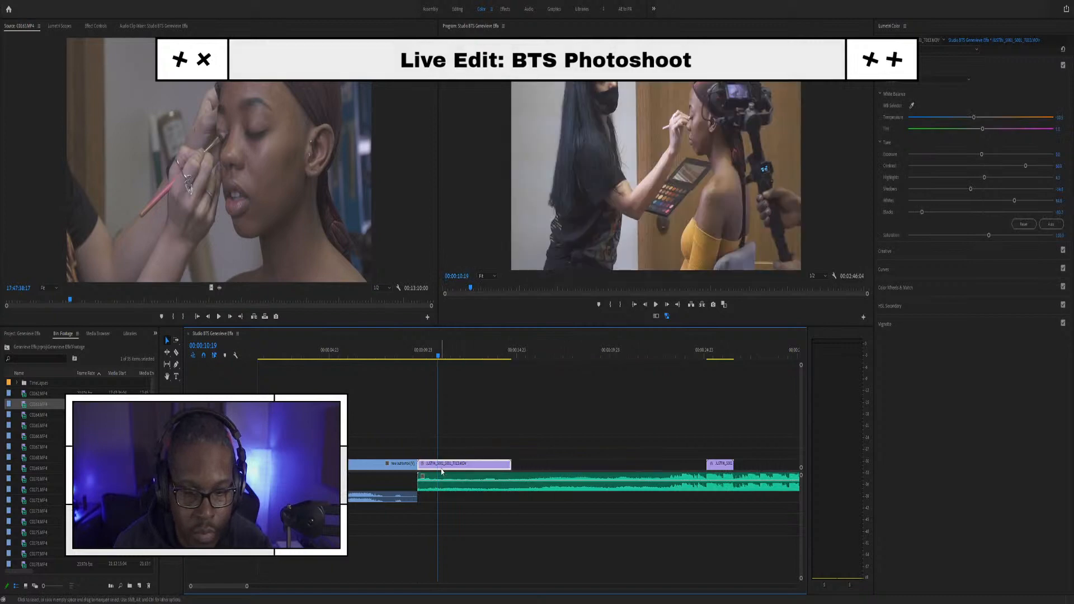
{"action": "left_click", "coordinate": [399, 349]}
{"action": "key", "text": "space"}
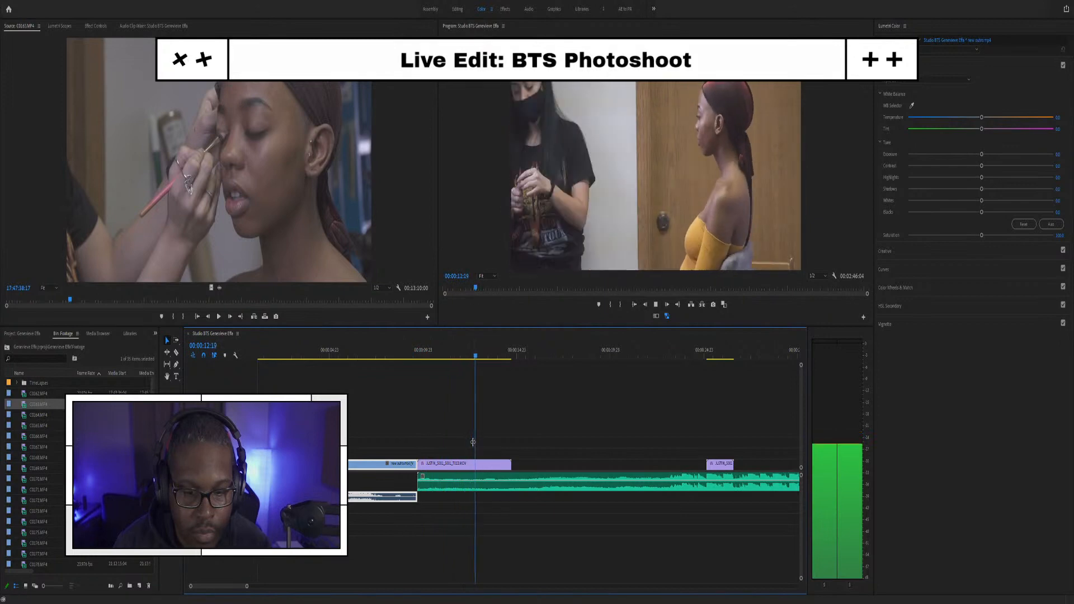
{"action": "left_click", "coordinate": [495, 469]}
{"action": "left_click_drag", "start_coordinate": [431, 353], "coordinate": [420, 354]}
{"action": "key", "text": "space"}
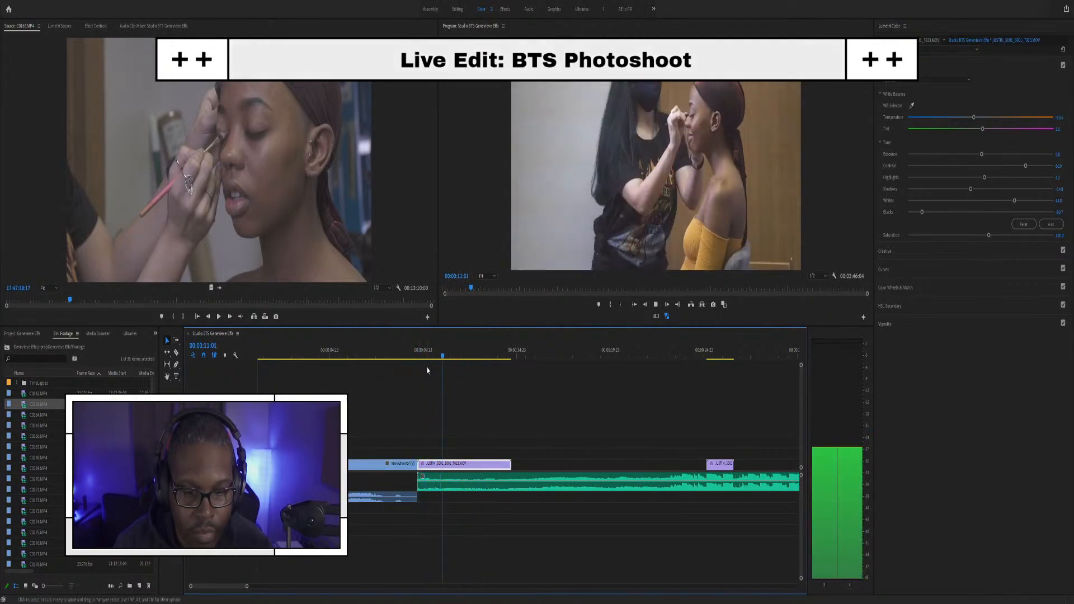
{"action": "key", "text": "space"}
{"action": "key", "text": "space"}
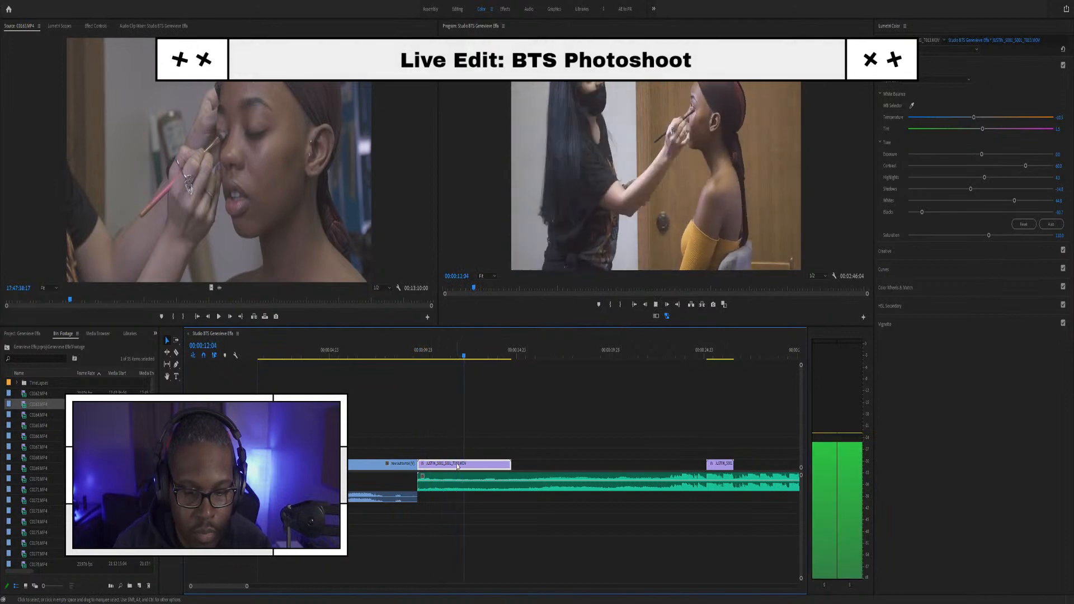
{"action": "key", "text": "space"}
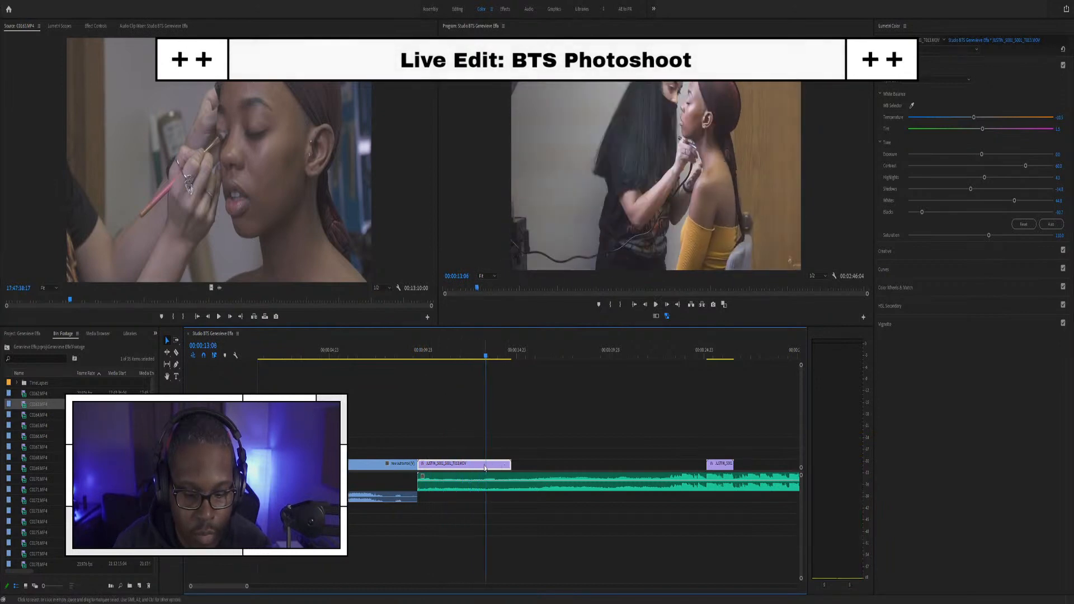
Step: Split the footage clip at 13:06 and move the right piece later, toward 17 seconds
{"action": "key", "text": "equal"}
{"action": "left_click", "coordinate": [488, 465]}
{"action": "key", "text": "v"}
{"action": "left_click_drag", "start_coordinate": [495, 464], "coordinate": [625, 477]}
{"action": "key", "text": "minus"}
{"action": "key", "text": "minus"}
{"action": "key", "text": "minus"}
{"action": "key", "text": "minus"}
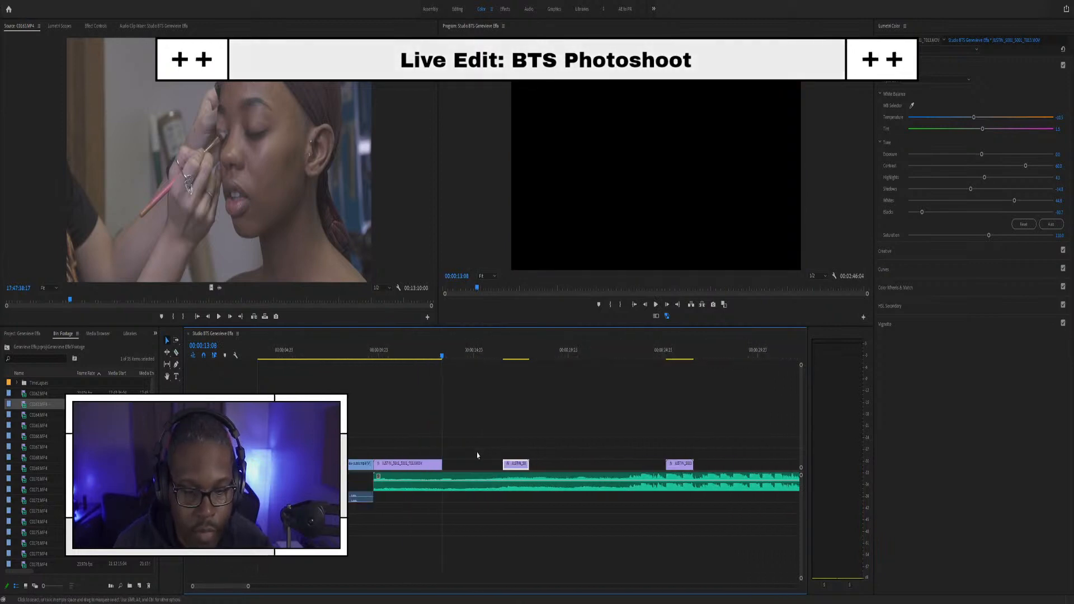
{"action": "left_click", "coordinate": [43, 301]}
Step: Mark in and out points on the C0163.MP4 source clip, with the out point at 17:47:22:00
{"action": "left_click_drag", "start_coordinate": [43, 301], "coordinate": [69, 303]}
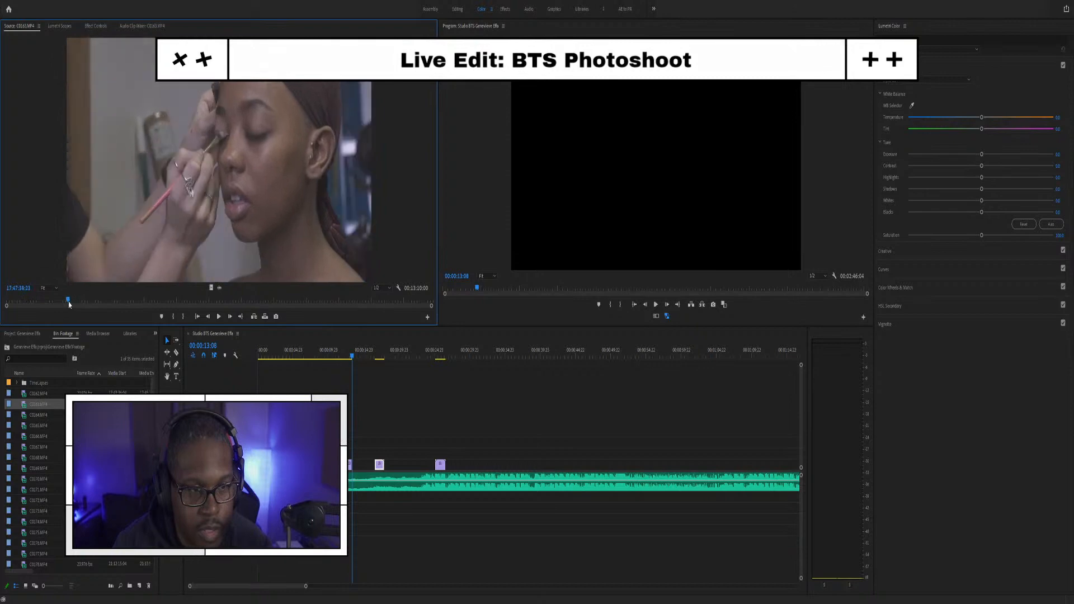
{"action": "left_click_drag", "start_coordinate": [69, 304], "coordinate": [60, 303]}
{"action": "key", "text": "i"}
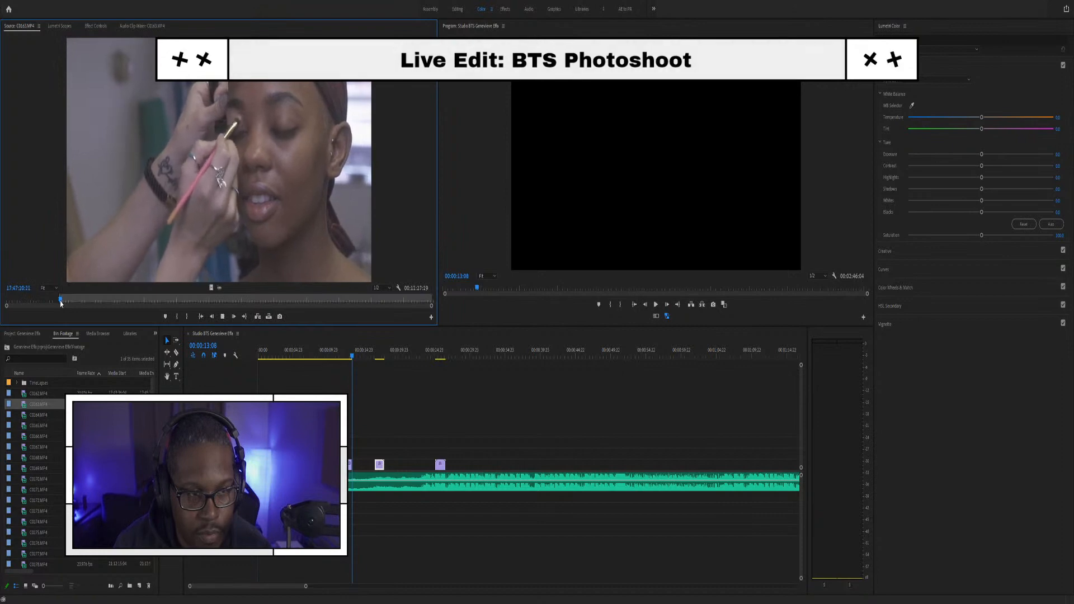
{"action": "key", "text": "space"}
{"action": "key", "text": "o"}
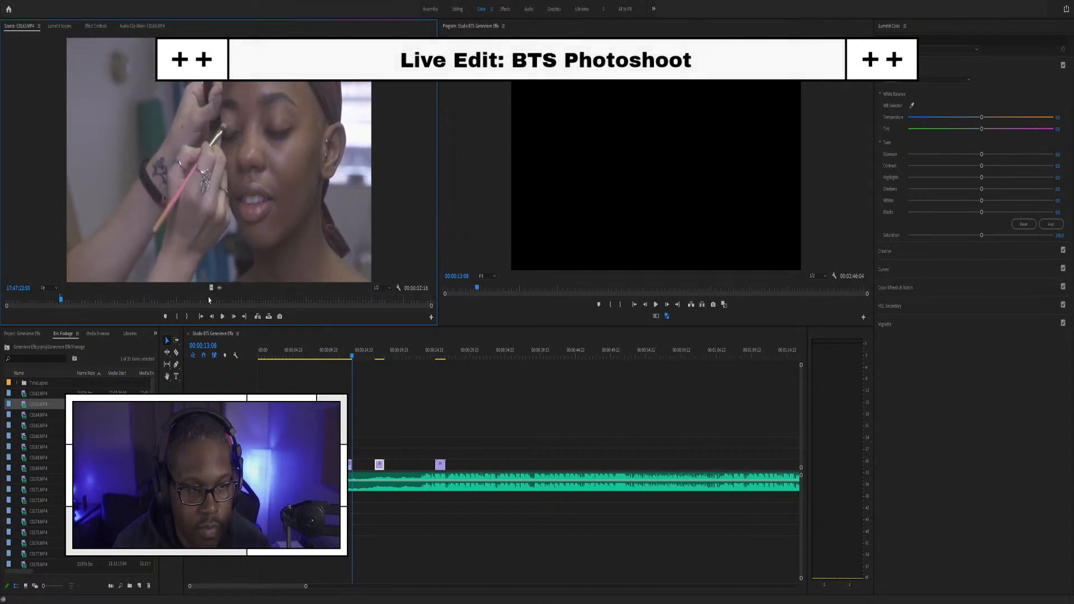
Step: Overwrite the marked C0163.MP4 shot at the playhead and scale it to the frame size
{"action": "left_click_drag", "start_coordinate": [391, 379], "coordinate": [356, 456]}
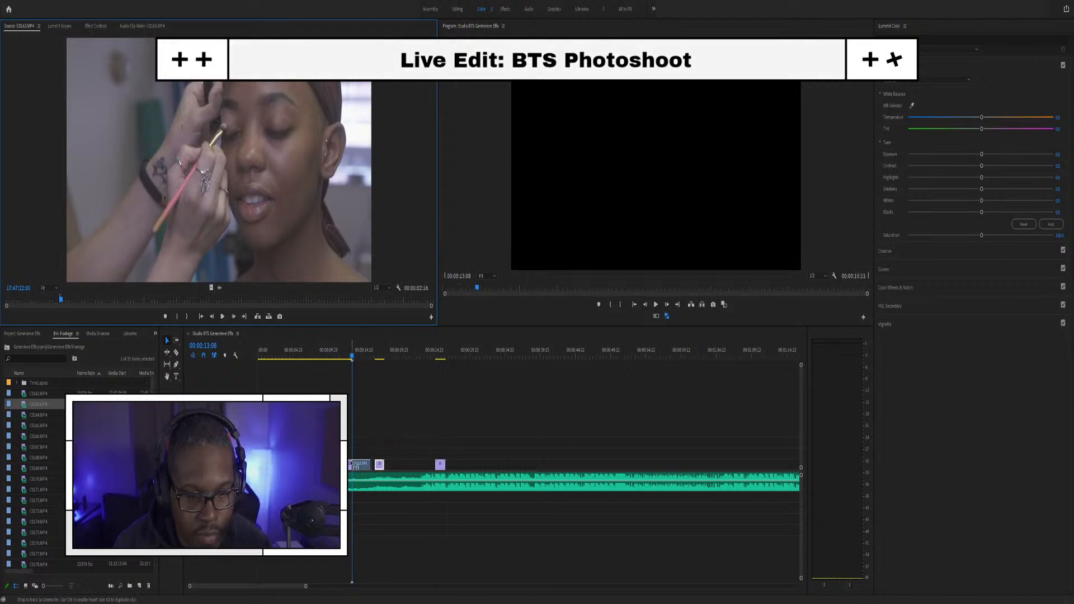
{"action": "key", "text": "equal"}
{"action": "scroll", "coordinate": [396, 439], "scroll_direction": "left", "scroll_amount": 5}
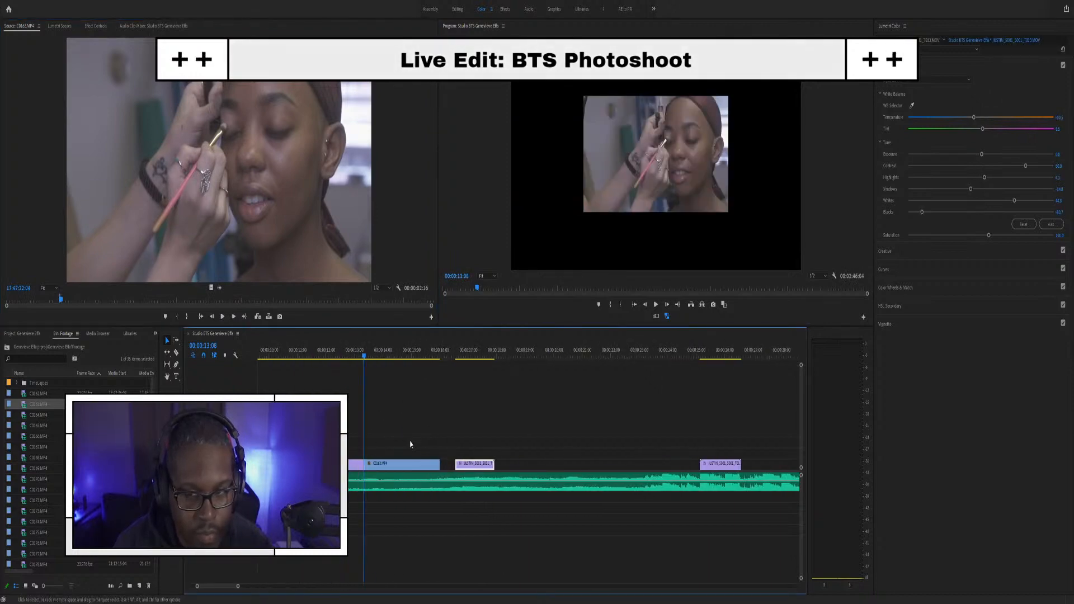
{"action": "left_click", "coordinate": [481, 469]}
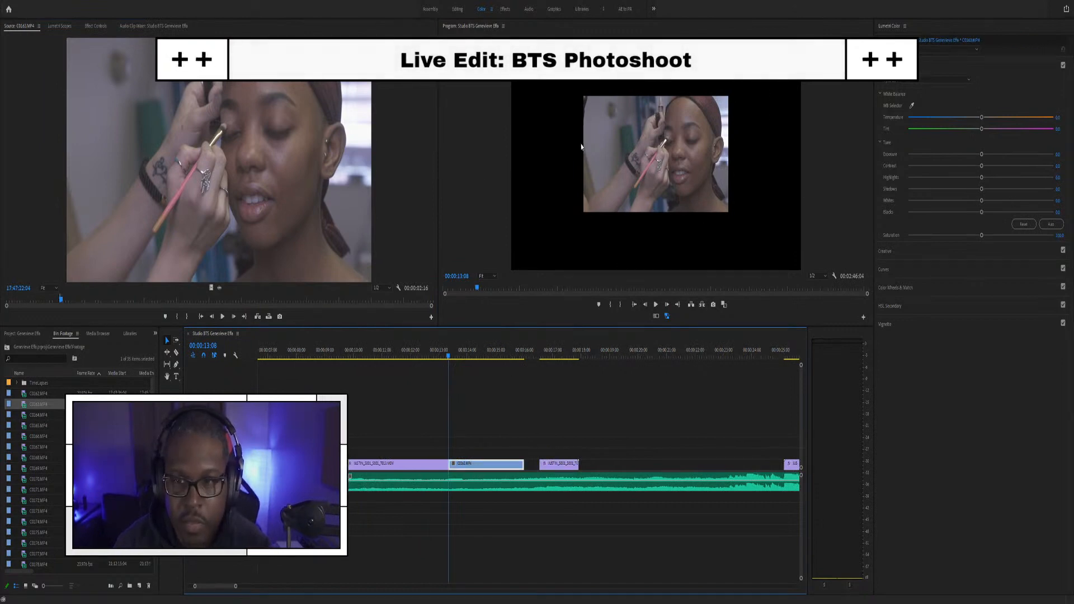
{"action": "key", "text": "shift+s"}
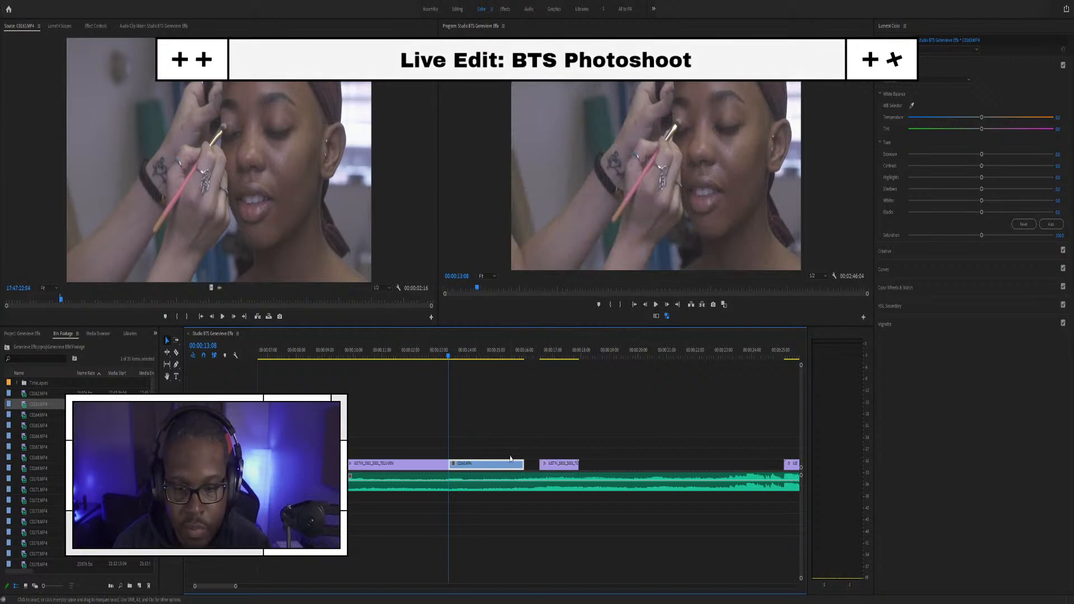
Step: Shift the short purple clip later in the sequence and play back the edit
{"action": "key", "text": "minus"}
{"action": "left_click_drag", "start_coordinate": [513, 470], "coordinate": [582, 470]}
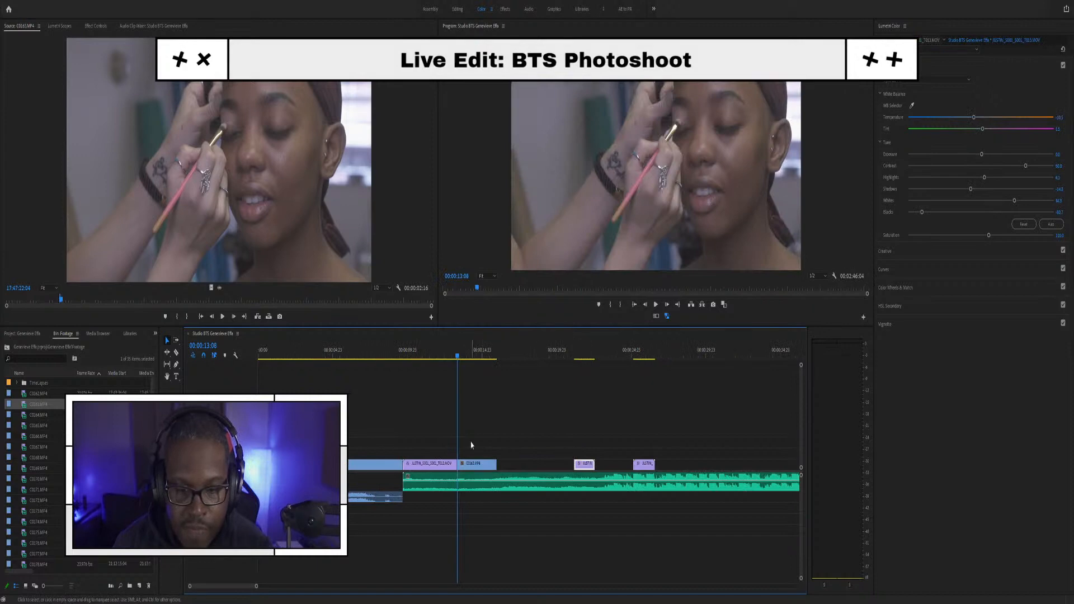
{"action": "left_click", "coordinate": [415, 361]}
{"action": "key", "text": "space"}
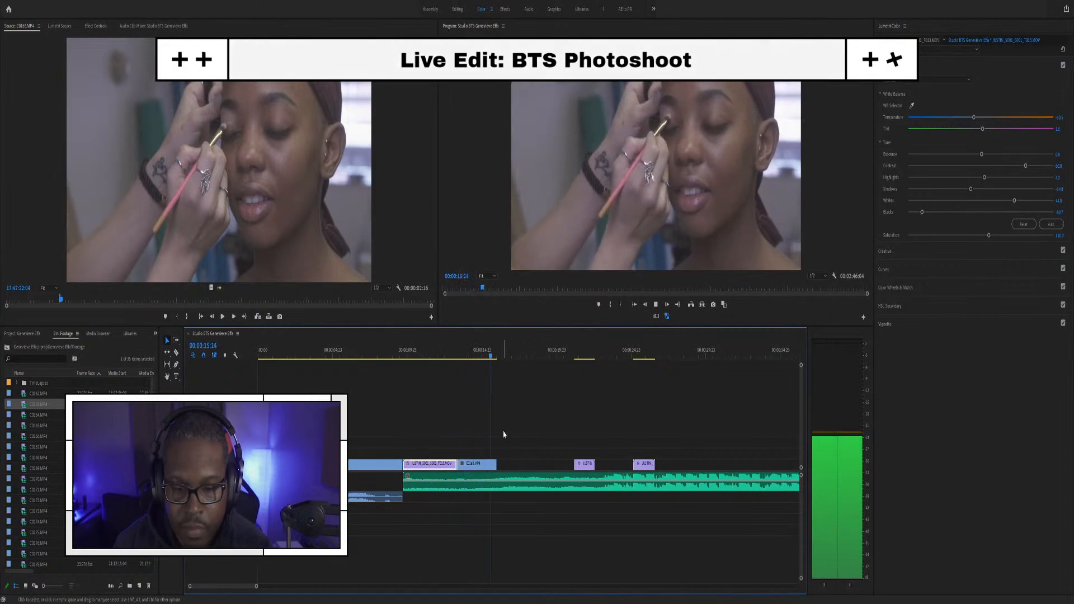
{"action": "key", "text": "space"}
Step: Trim the end of C0163 back to the chosen cut point and check the new ending
{"action": "scroll", "coordinate": [520, 450], "scroll_direction": "up", "scroll_amount": 3}
{"action": "scroll", "coordinate": [520, 451], "scroll_direction": "up", "scroll_amount": 5}
{"action": "left_click", "coordinate": [336, 356]}
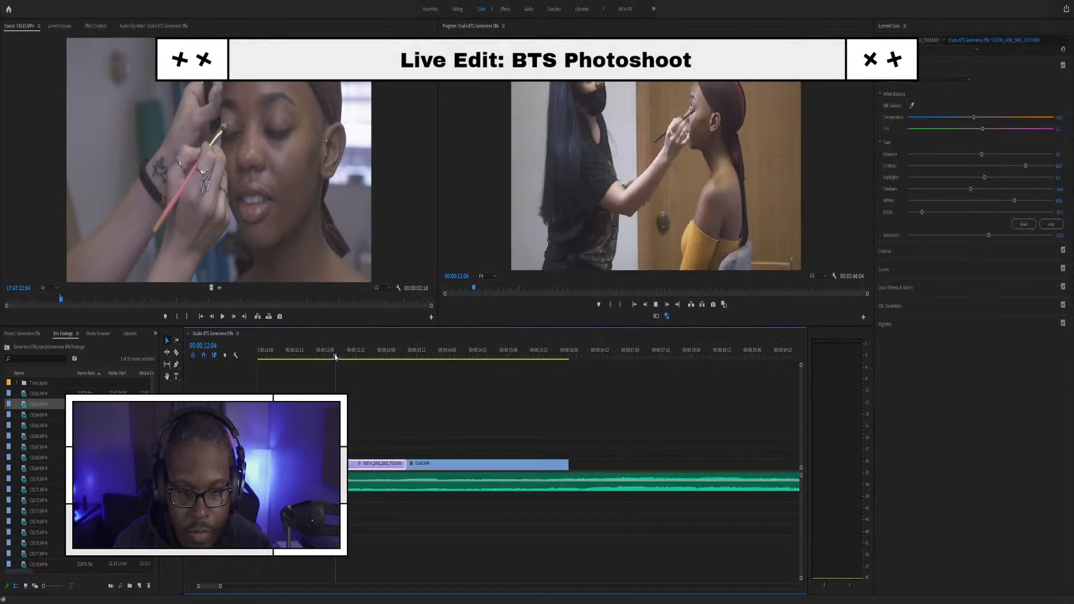
{"action": "key", "text": "space"}
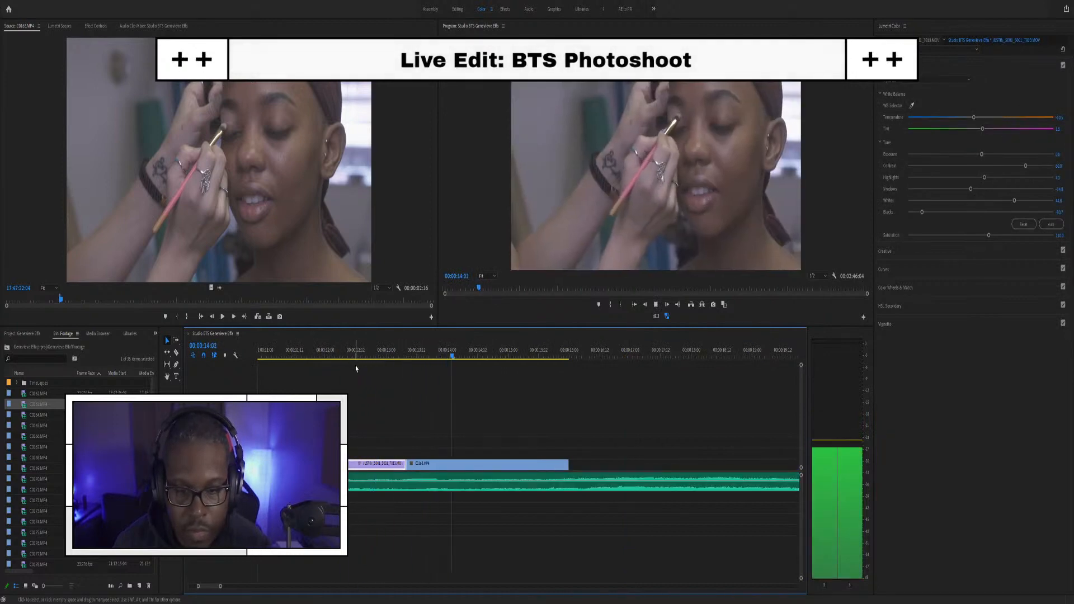
{"action": "key", "text": "space"}
{"action": "left_click_drag", "start_coordinate": [566, 463], "coordinate": [482, 464]}
{"action": "left_click", "coordinate": [368, 354]}
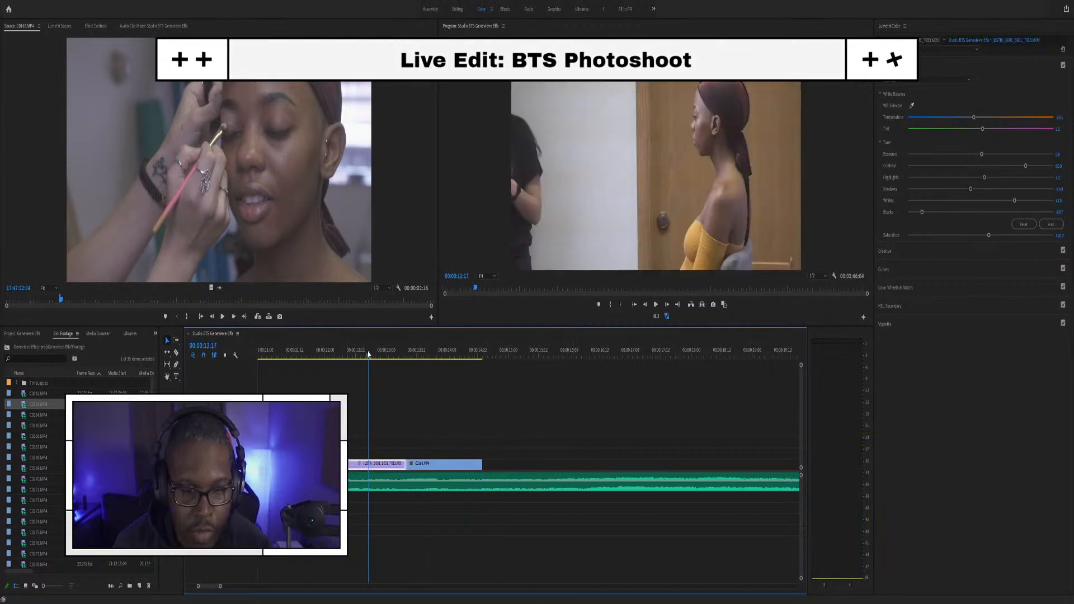
{"action": "key", "text": "space"}
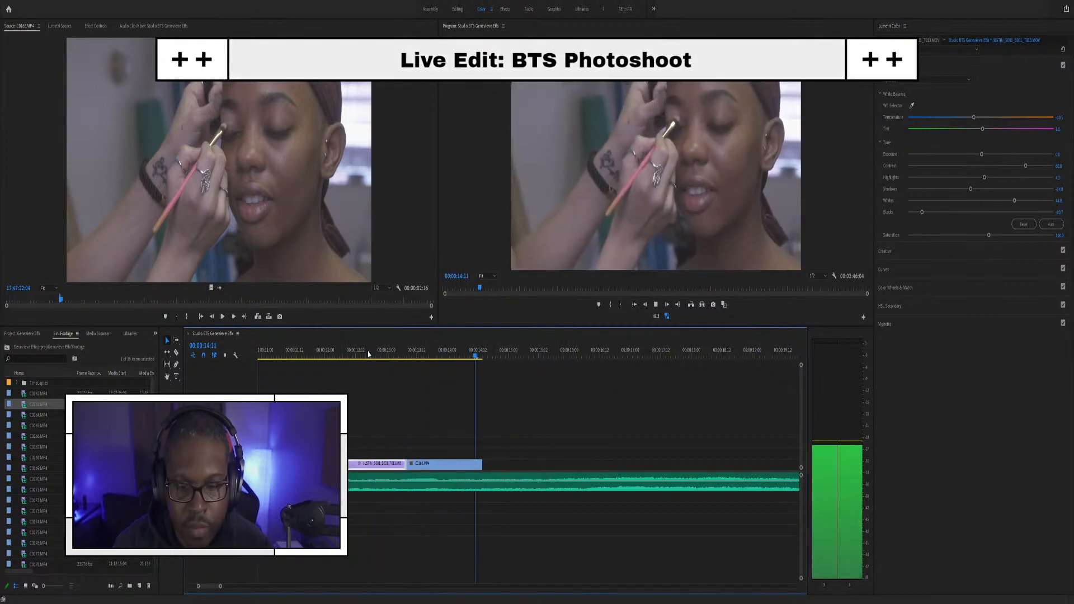
{"action": "key", "text": "space"}
{"action": "left_click", "coordinate": [462, 367]}
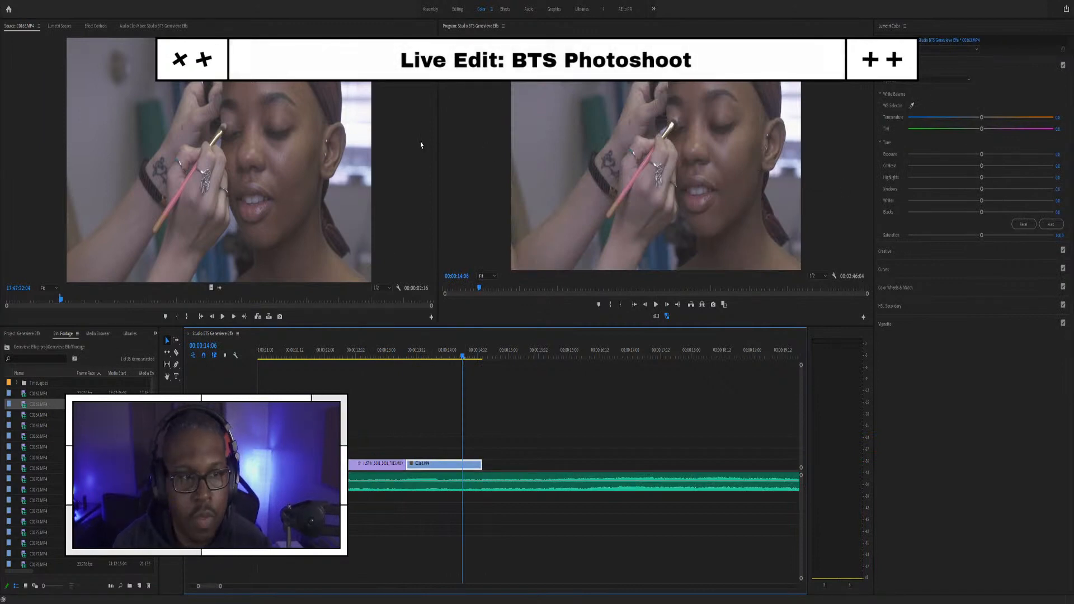
Step: Show the Lumetri Scopes waveform and test the WB Selector on the image twice, undoing both attempts
{"action": "key", "text": "shift+0"}
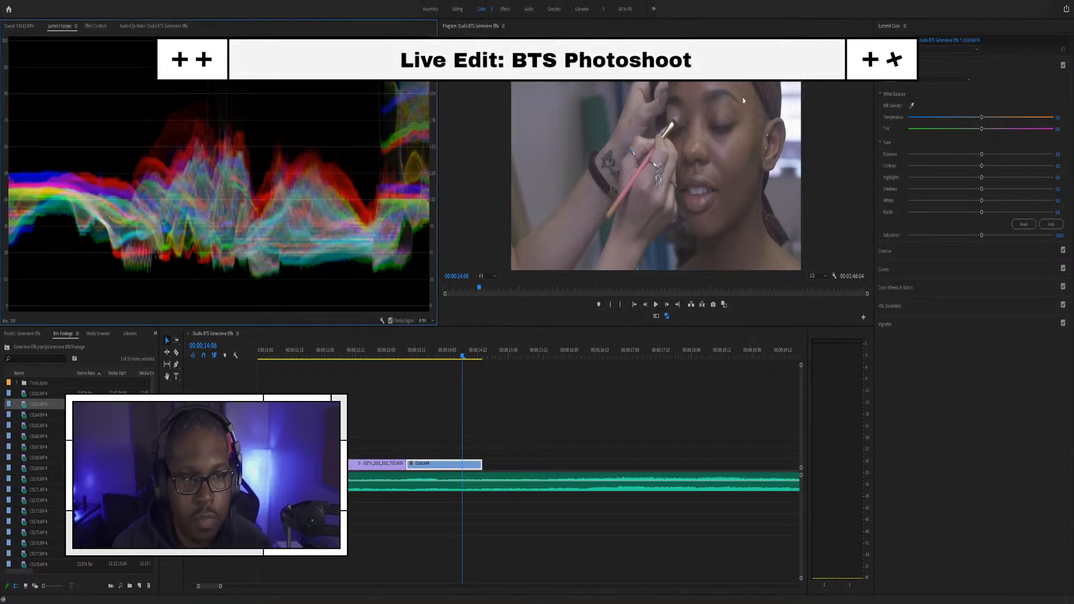
{"action": "left_click", "coordinate": [912, 104]}
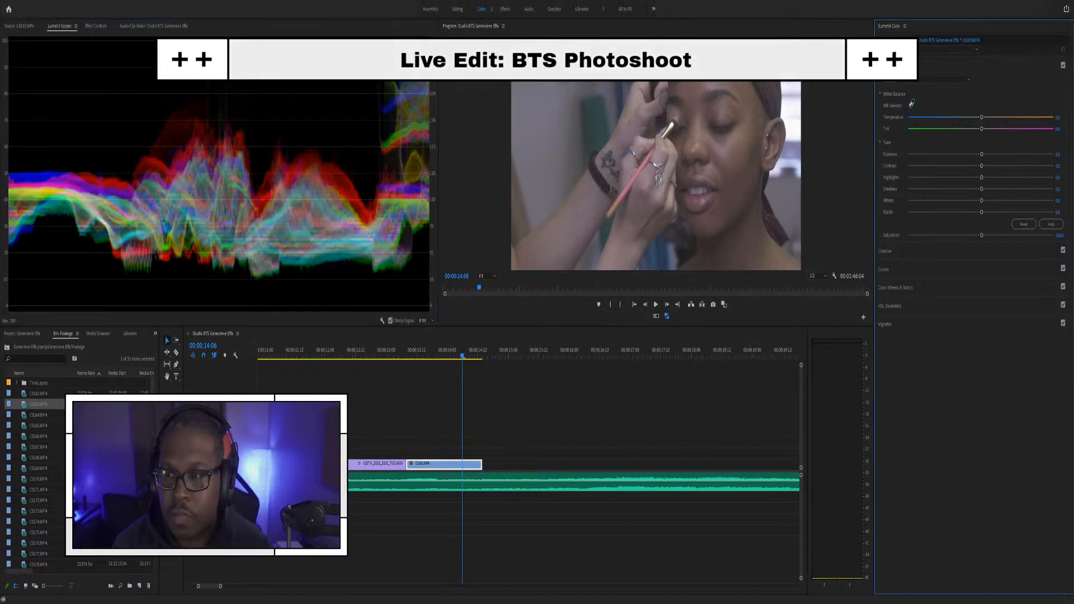
{"action": "left_click", "coordinate": [550, 114]}
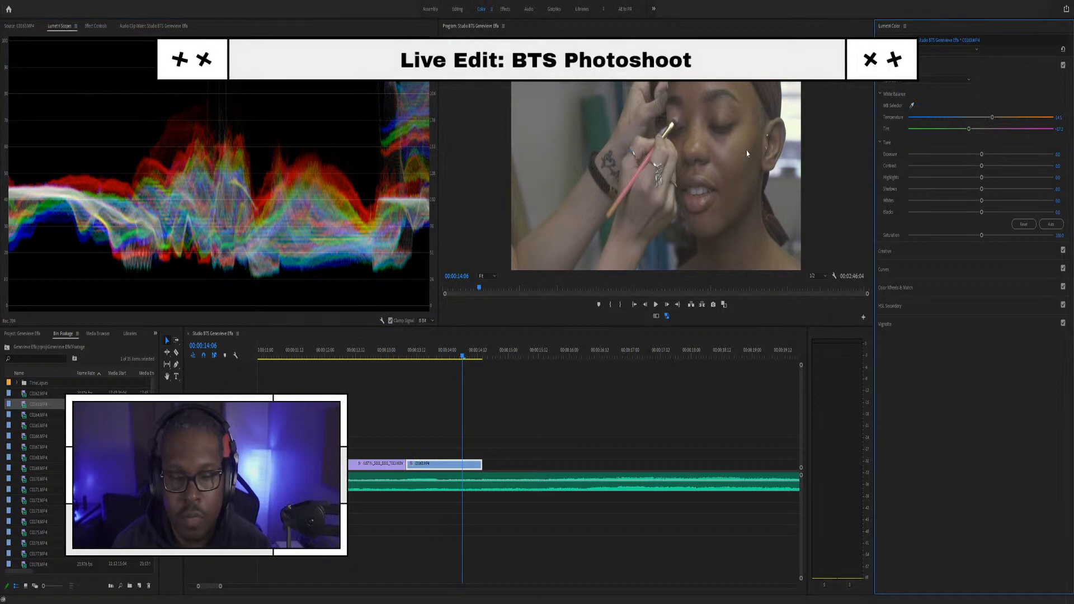
{"action": "key", "text": "ctrl+z"}
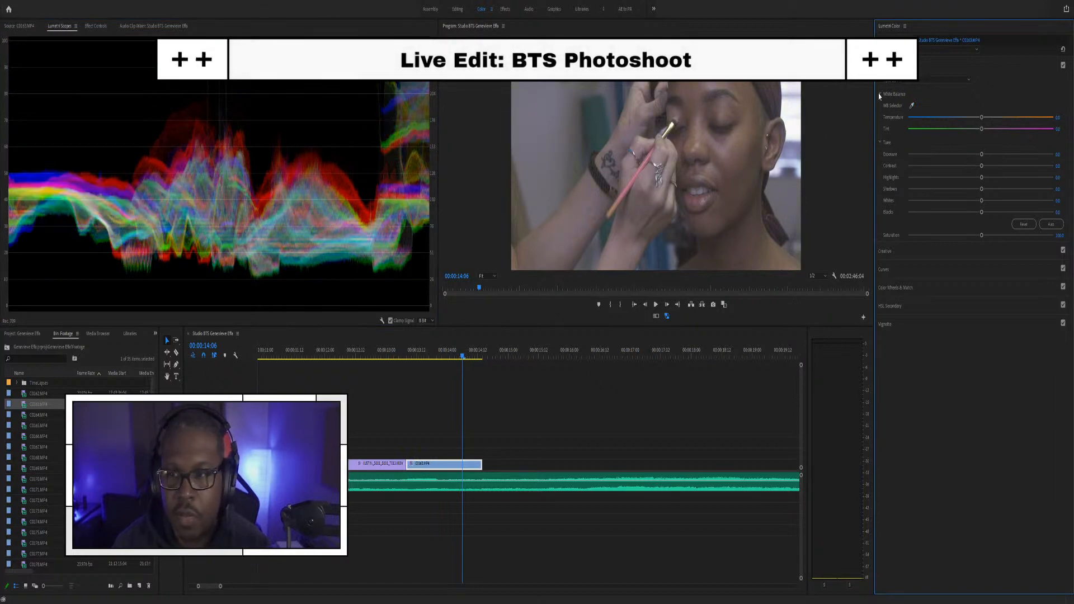
{"action": "left_click", "coordinate": [911, 104]}
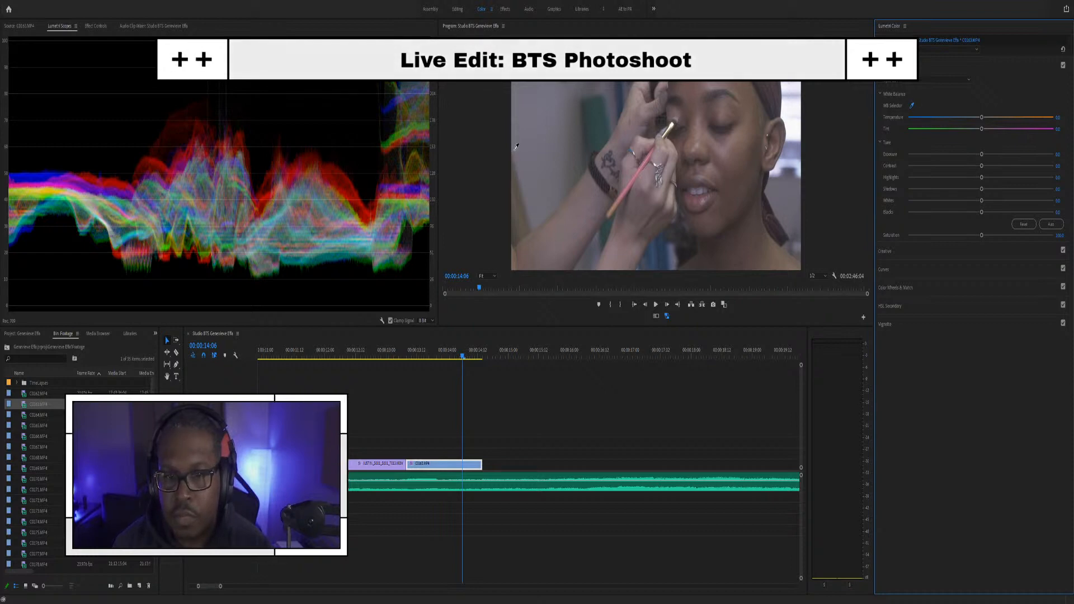
{"action": "left_click", "coordinate": [783, 199]}
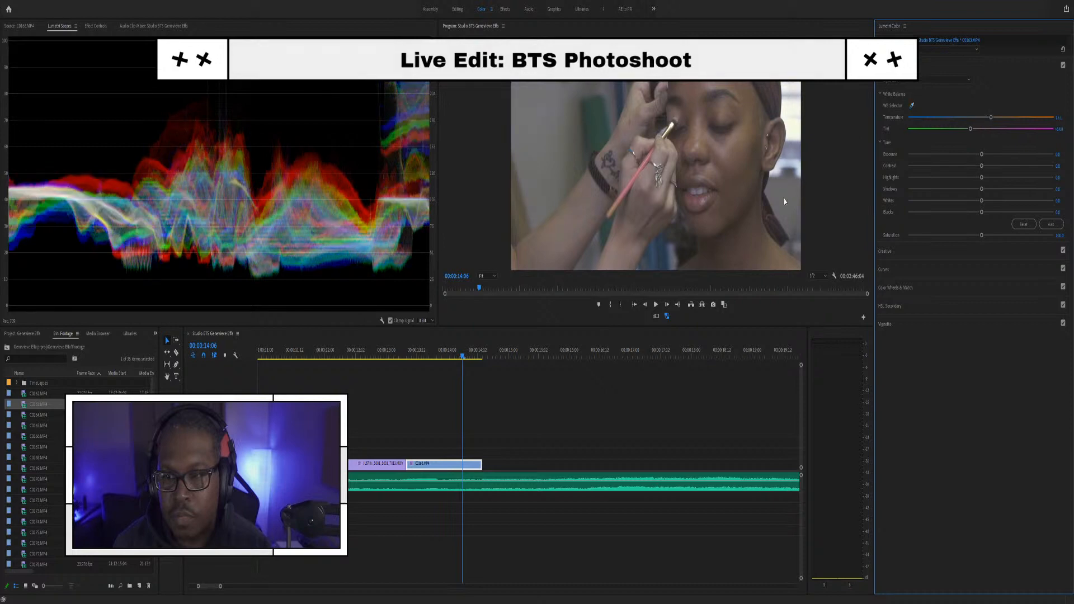
{"action": "key", "text": "ctrl+z"}
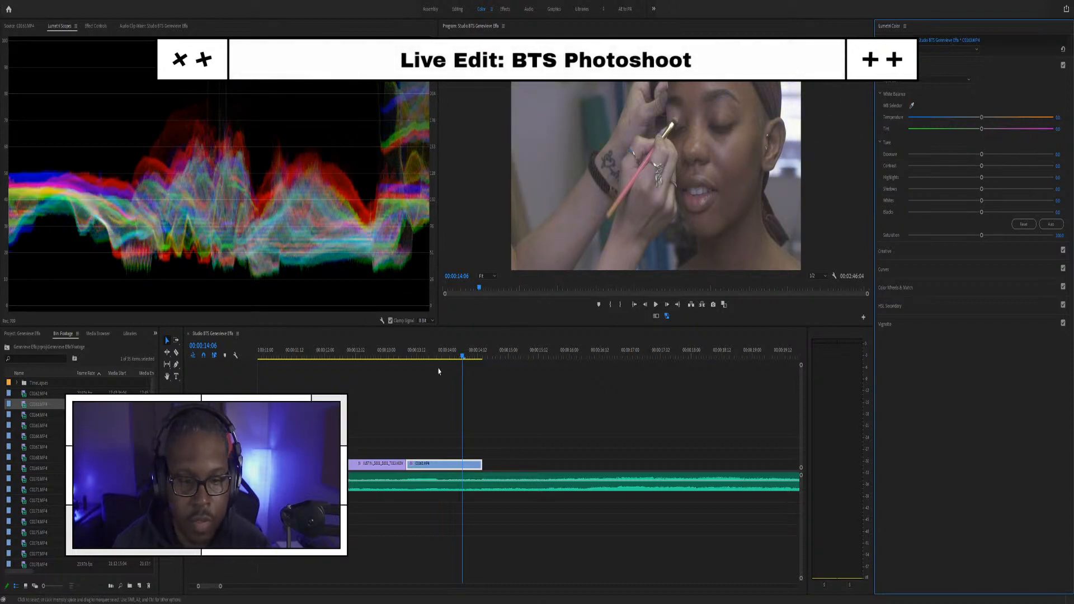
{"action": "left_click", "coordinate": [447, 464]}
{"action": "left_click", "coordinate": [549, 421]}
Step: Paste the copied Lumetri grade onto C0163, raise its Blacks, lower Highlights slightly, and play it back
{"action": "left_click", "coordinate": [552, 448]}
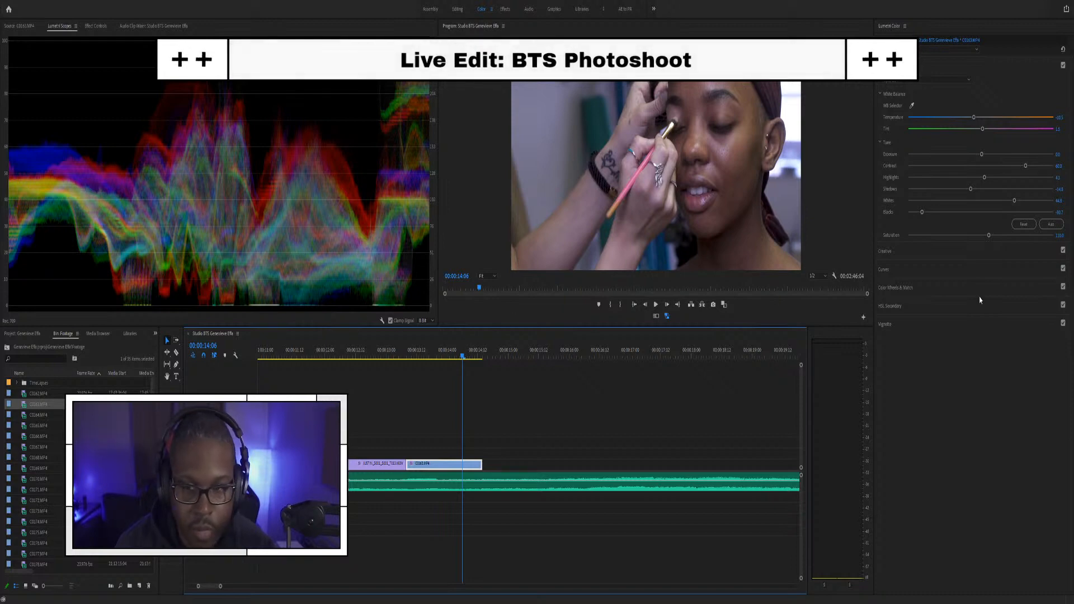
{"action": "left_click_drag", "start_coordinate": [923, 213], "coordinate": [956, 204]}
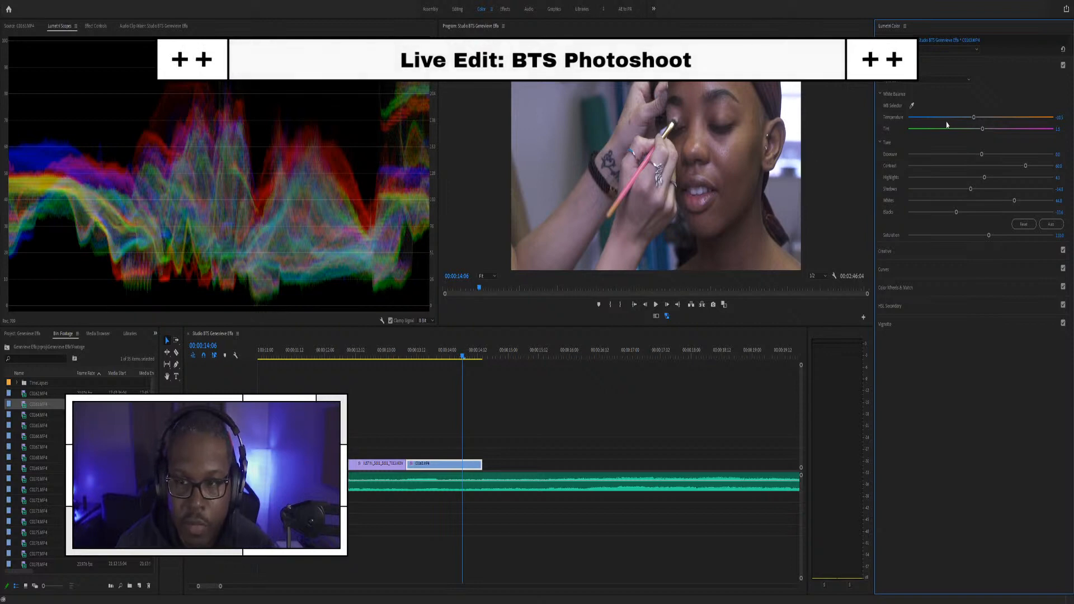
{"action": "left_click_drag", "start_coordinate": [985, 180], "coordinate": [980, 180]}
{"action": "left_click_drag", "start_coordinate": [377, 351], "coordinate": [336, 347]}
{"action": "key", "text": "space"}
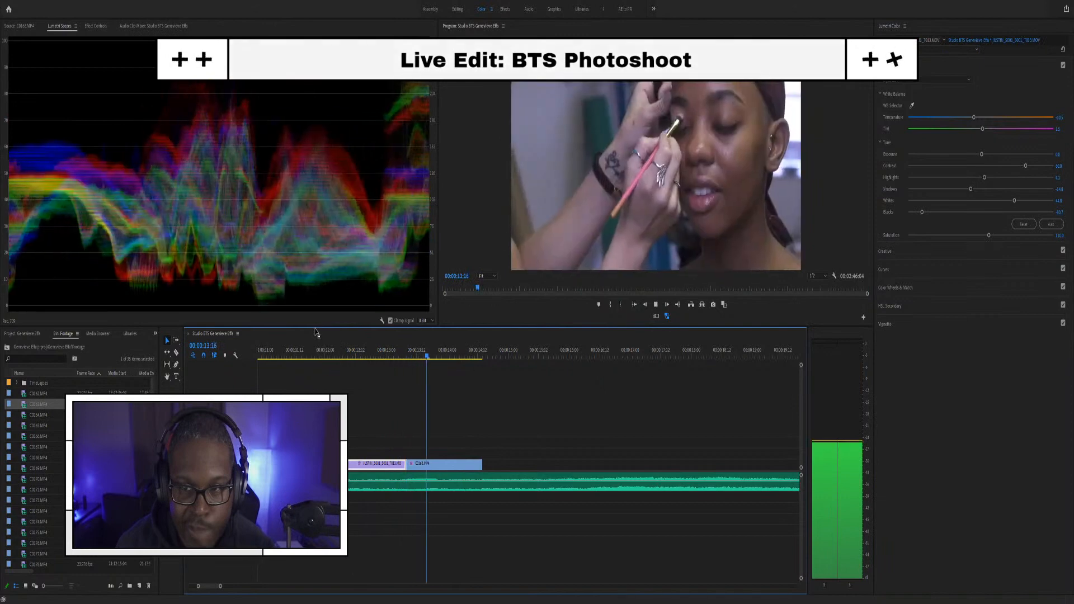
Step: Preview the C0165.MP4 and C0163.MP4 footage in the Source monitor
{"action": "key", "text": "space"}
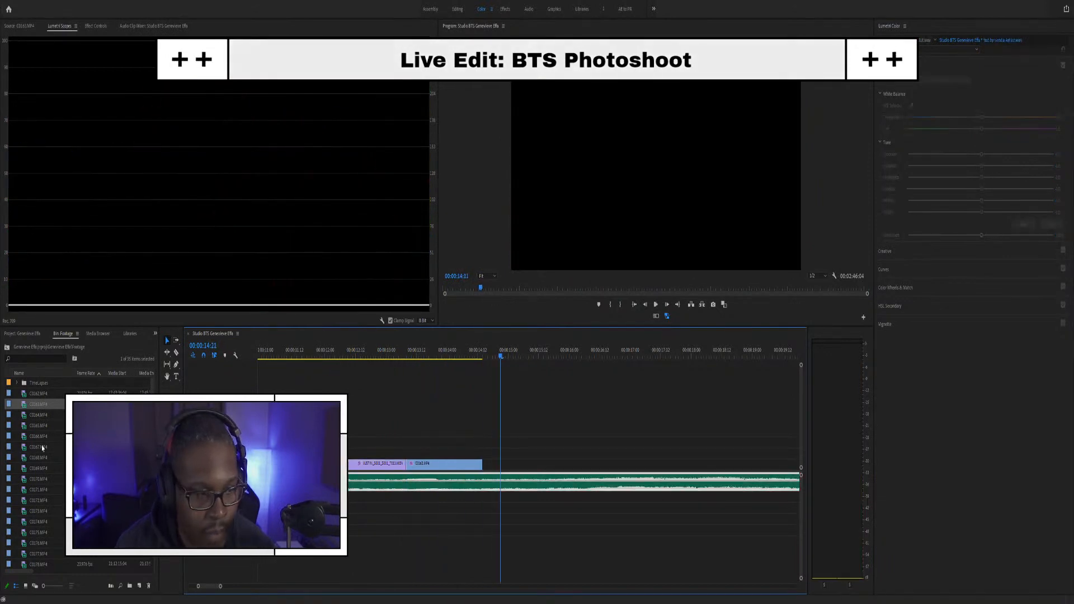
{"action": "double_click", "coordinate": [25, 426]}
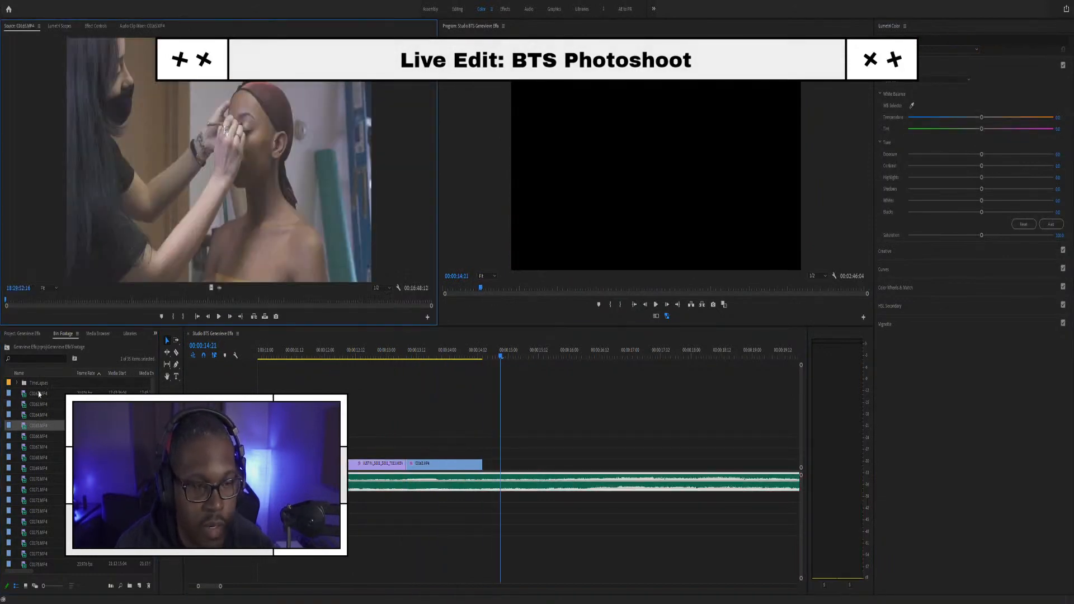
{"action": "left_click", "coordinate": [22, 405]}
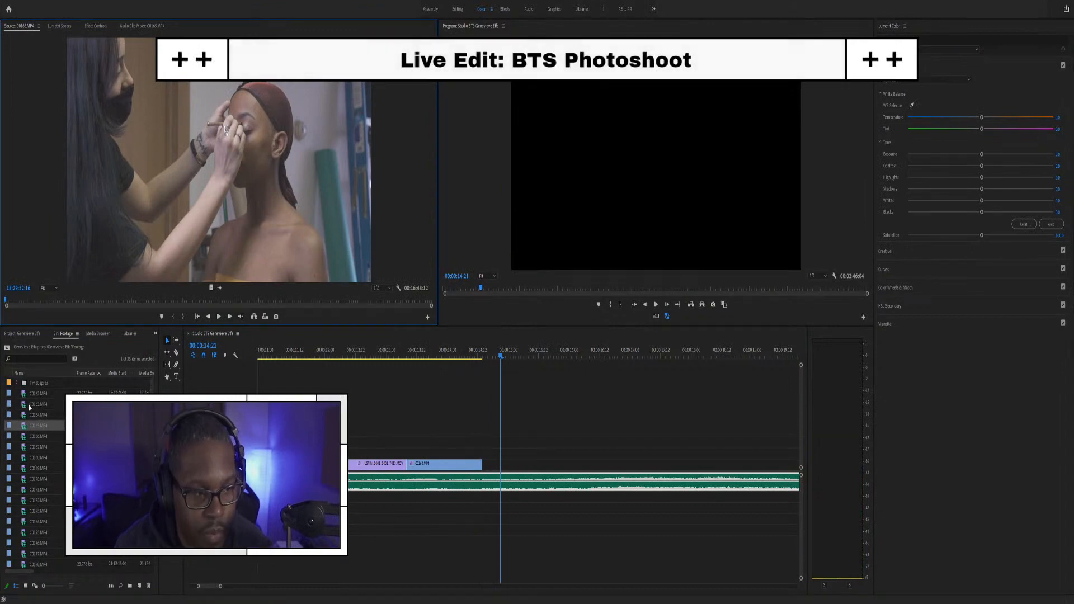
{"action": "double_click", "coordinate": [23, 405]}
{"action": "left_click_drag", "start_coordinate": [94, 305], "coordinate": [346, 325]}
{"action": "key", "text": "space"}
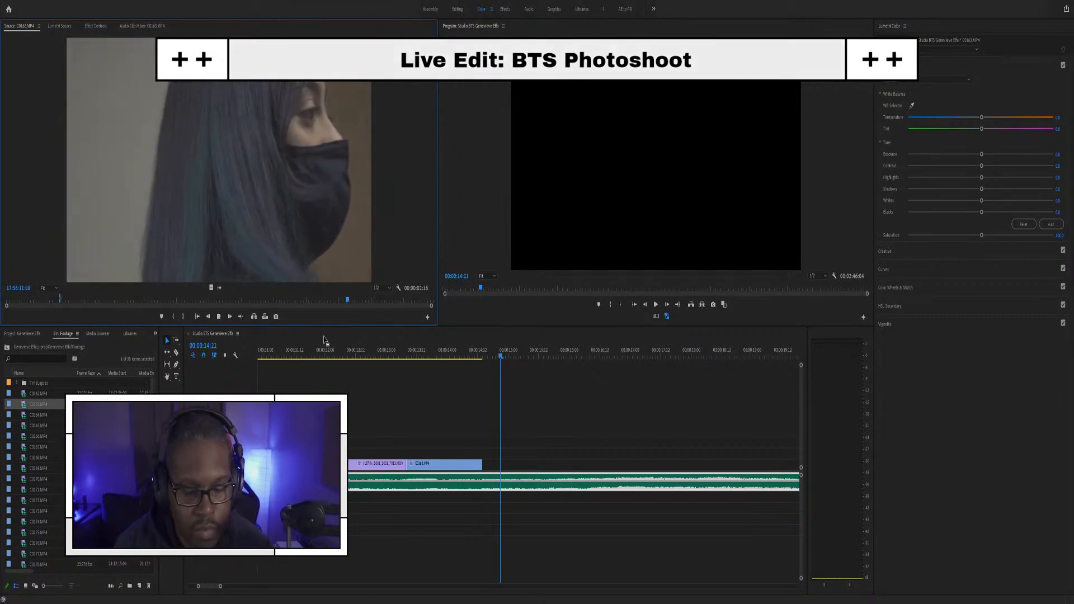
Step: Preview C0164.MP4, mark its out point, and drop it onto V1 right after C0163
{"action": "left_click", "coordinate": [25, 418]}
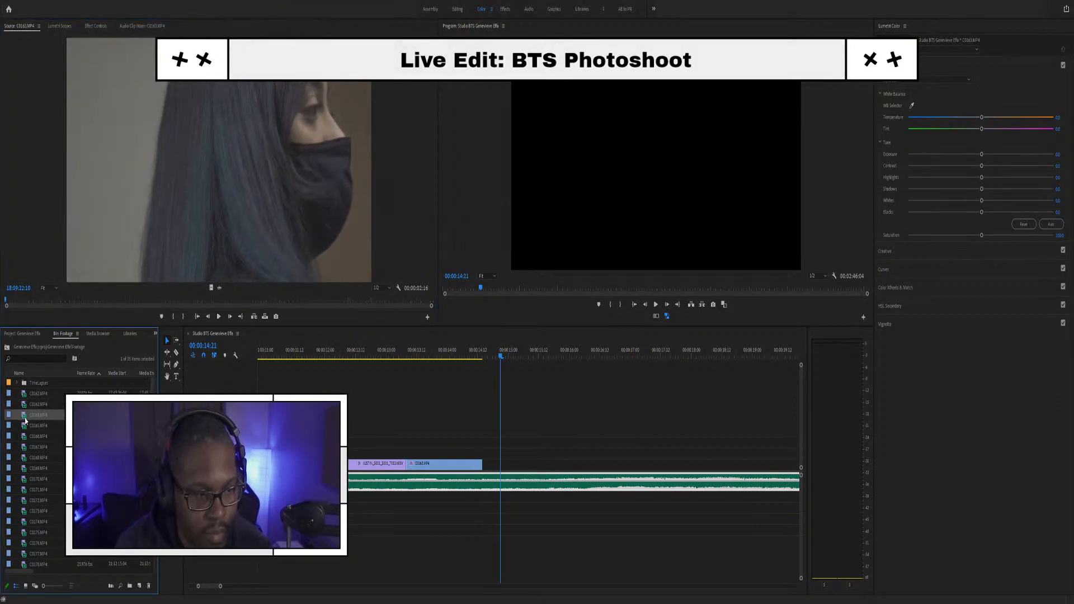
{"action": "double_click", "coordinate": [25, 418]}
{"action": "left_click_drag", "start_coordinate": [18, 302], "coordinate": [12, 301]}
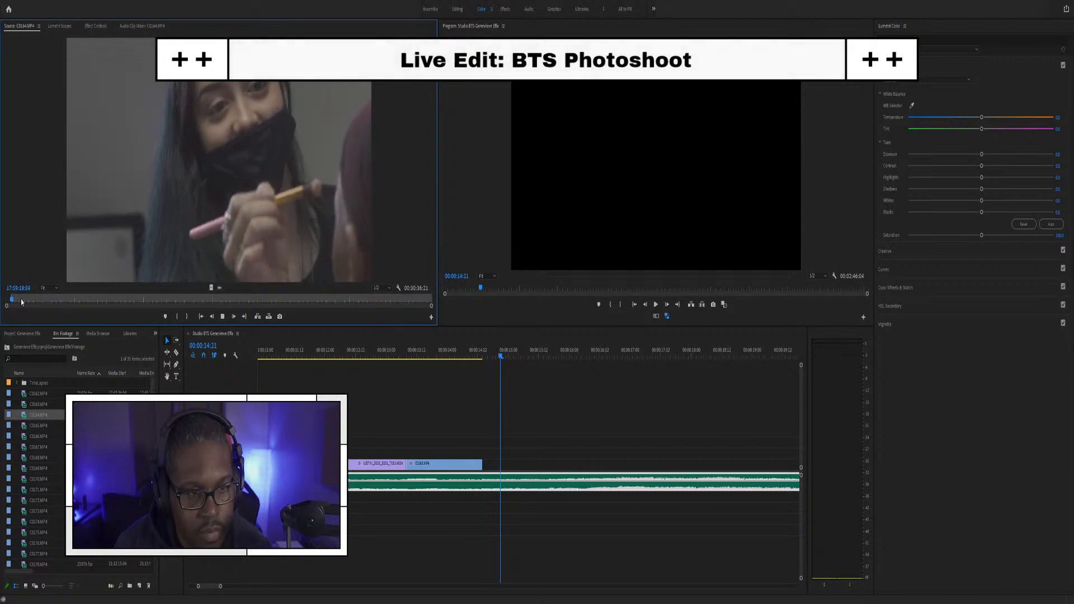
{"action": "key", "text": "space"}
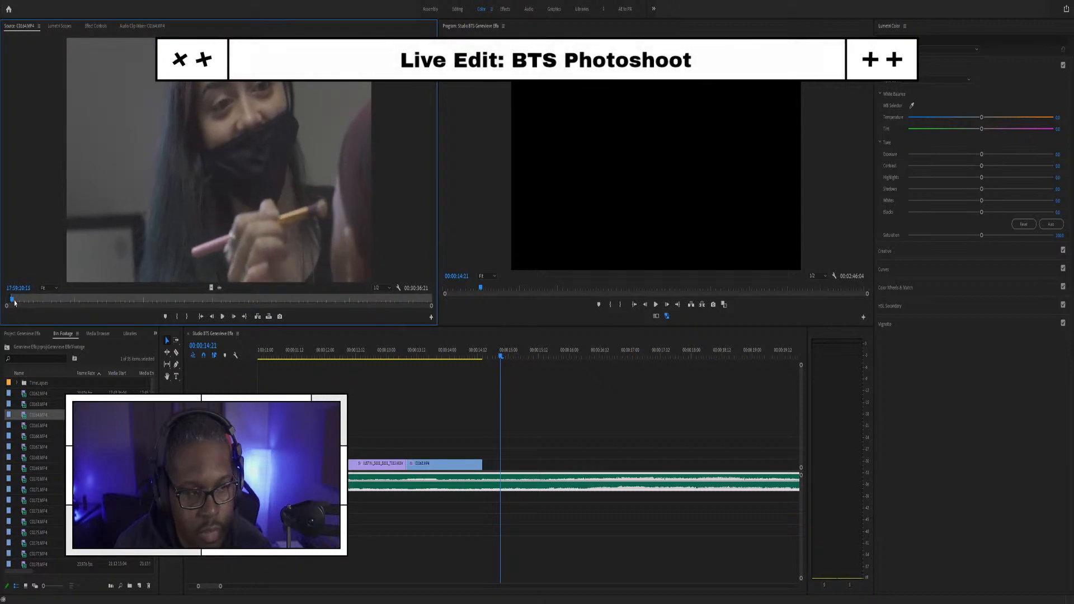
{"action": "key", "text": "space"}
{"action": "left_click_drag", "start_coordinate": [14, 301], "coordinate": [13, 300]}
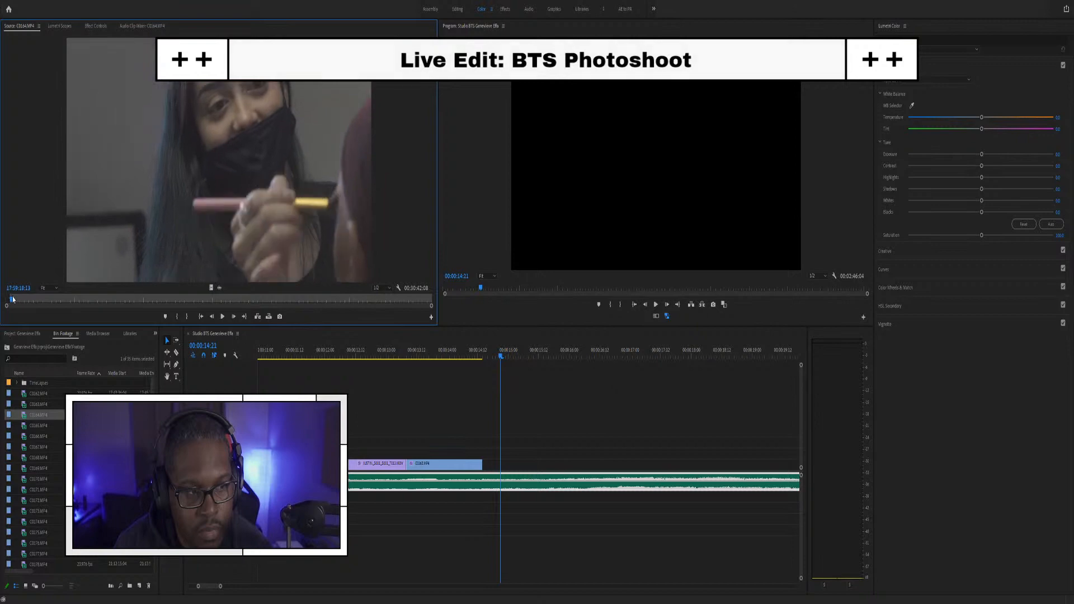
{"action": "key", "text": "o"}
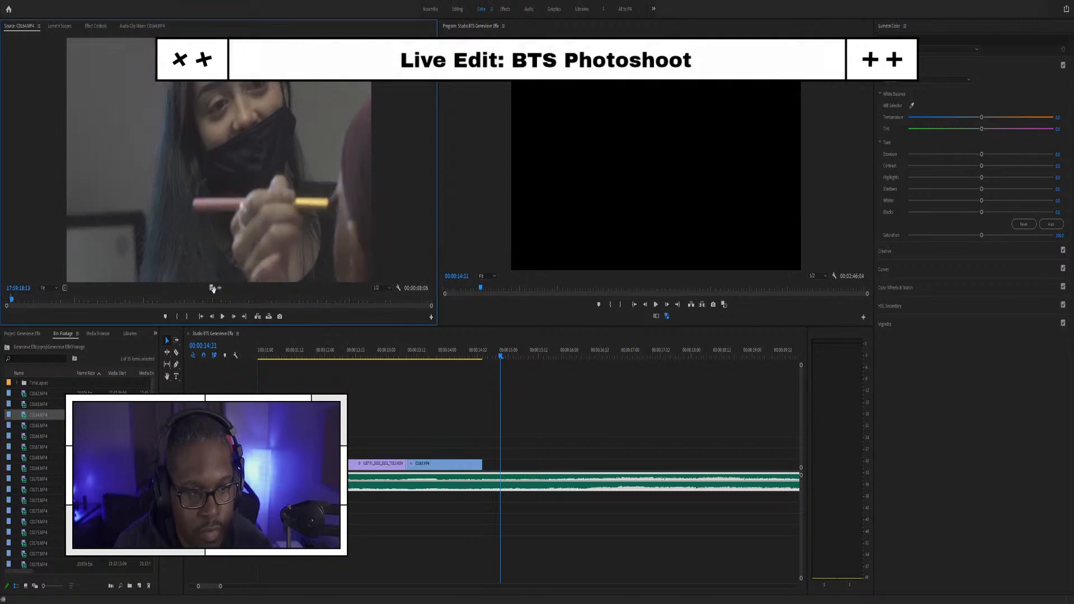
{"action": "left_click_drag", "start_coordinate": [211, 288], "coordinate": [487, 467]}
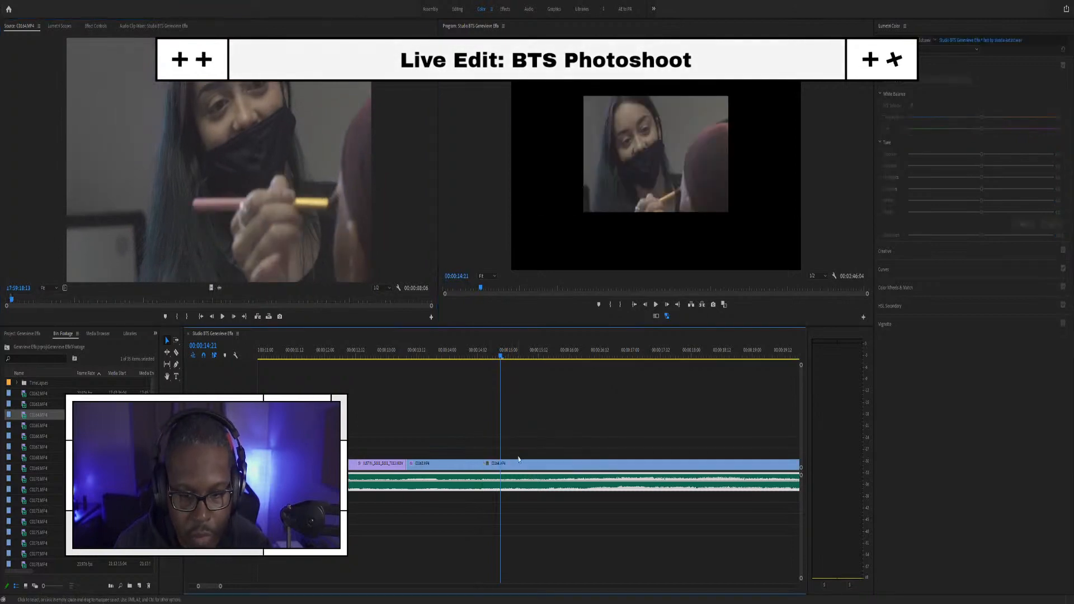
Step: Scale clip C0164 to the frame size and play back the cut from the earlier purple clip
{"action": "key", "text": "minus"}
{"action": "key", "text": "minus"}
{"action": "key", "text": "minus"}
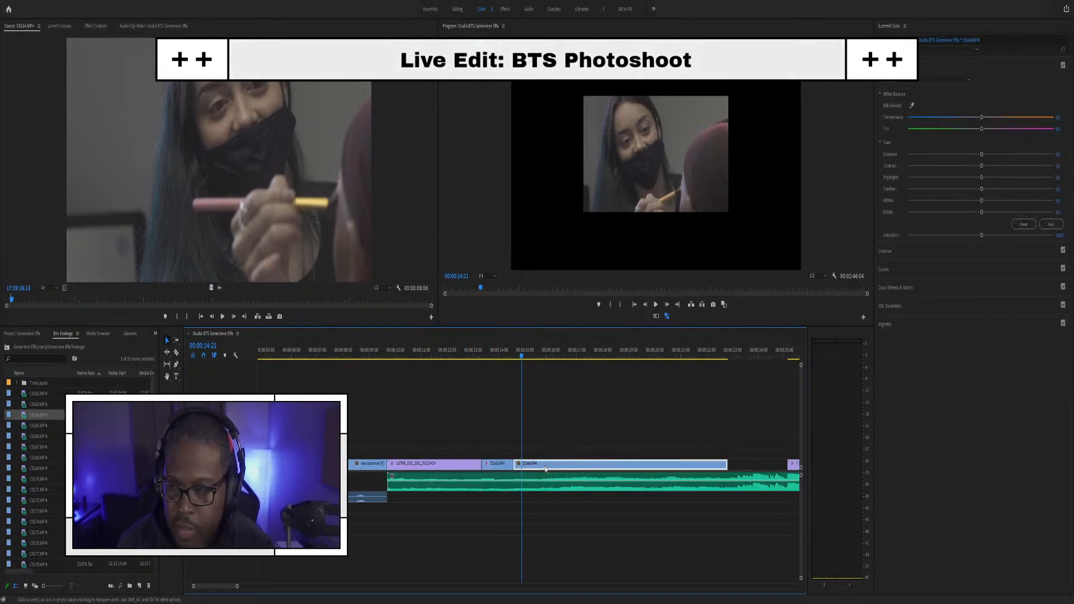
{"action": "key", "text": "shift+s"}
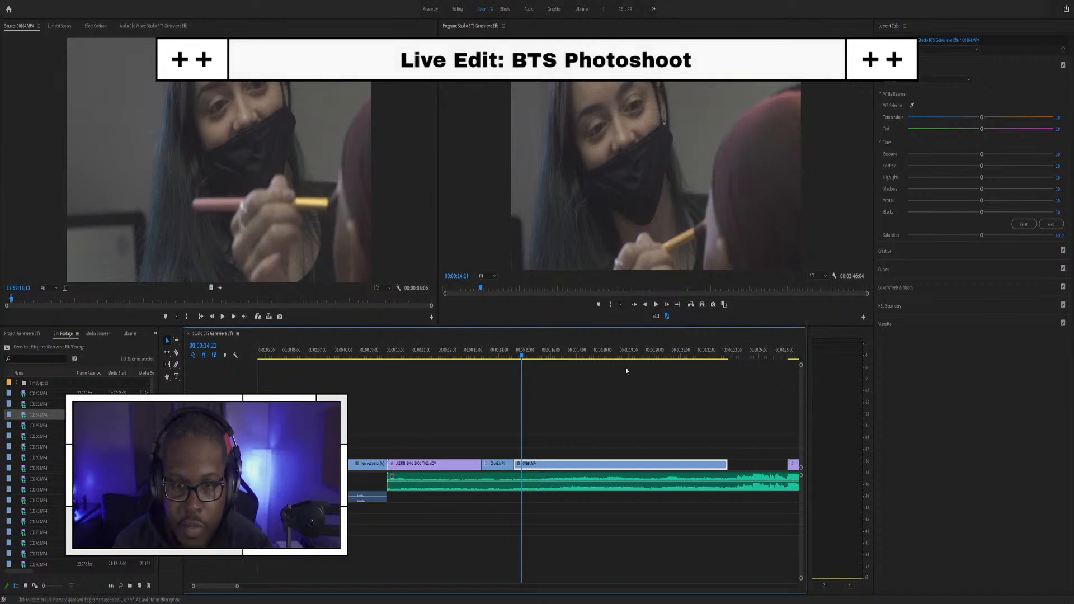
{"action": "left_click", "coordinate": [468, 356]}
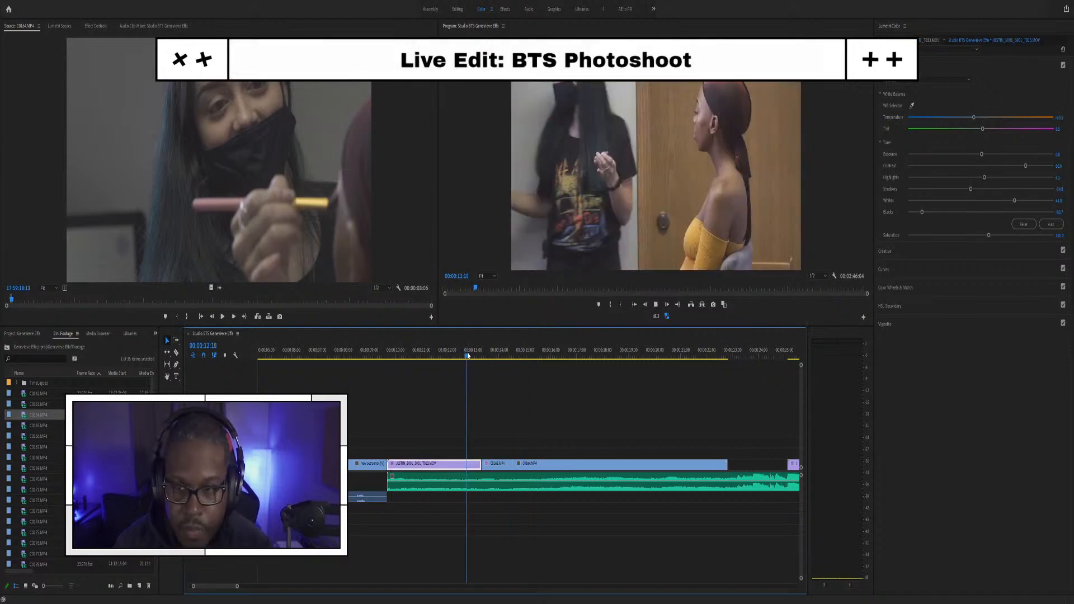
{"action": "key", "text": "space"}
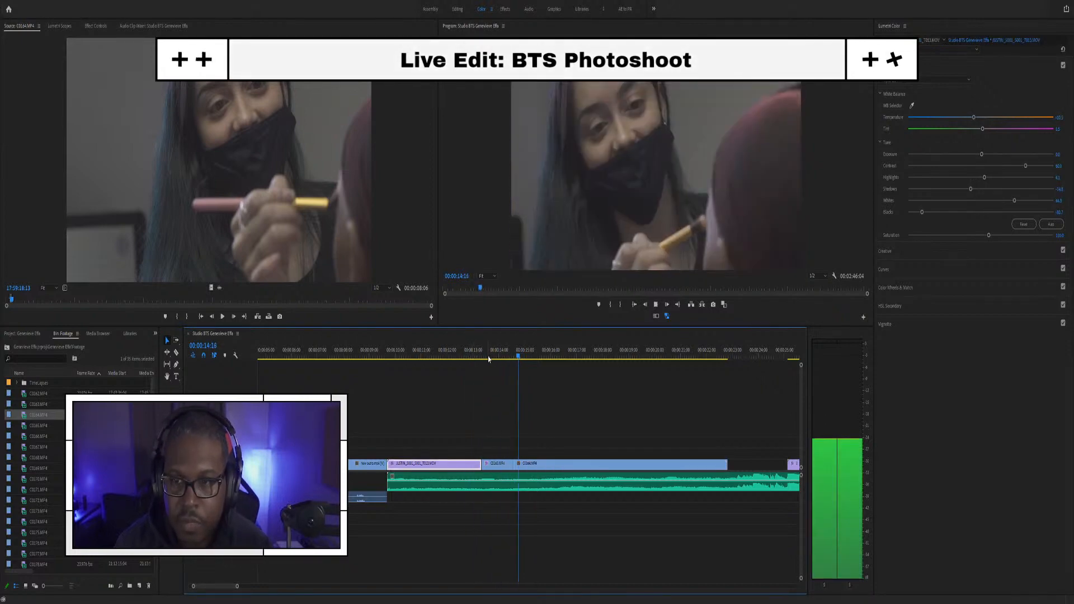
Step: Trim C0164's end much shorter and compare it against the C0163 clip
{"action": "left_click", "coordinate": [679, 467]}
{"action": "left_click_drag", "start_coordinate": [727, 464], "coordinate": [572, 466]}
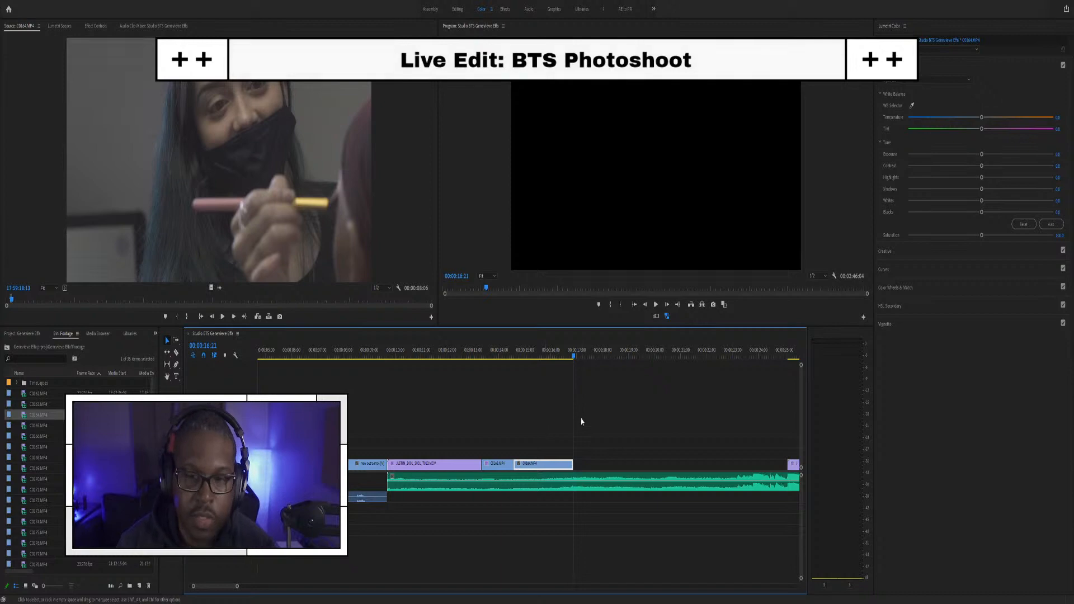
{"action": "left_click", "coordinate": [539, 354]}
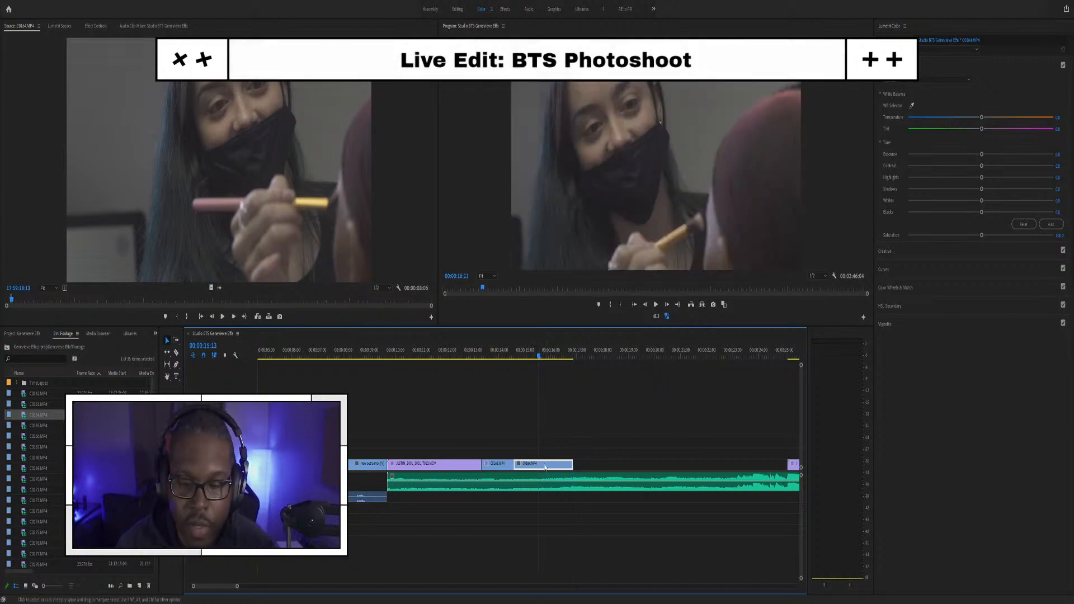
{"action": "left_click", "coordinate": [492, 353]}
{"action": "left_click", "coordinate": [494, 465]}
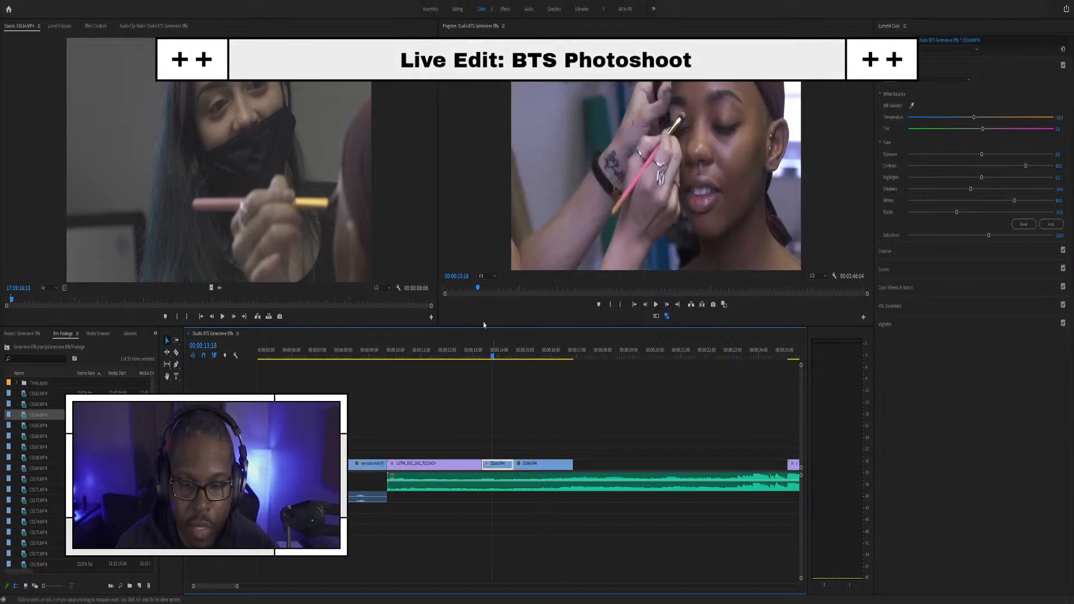
{"action": "left_click", "coordinate": [538, 356]}
{"action": "left_click", "coordinate": [505, 356]}
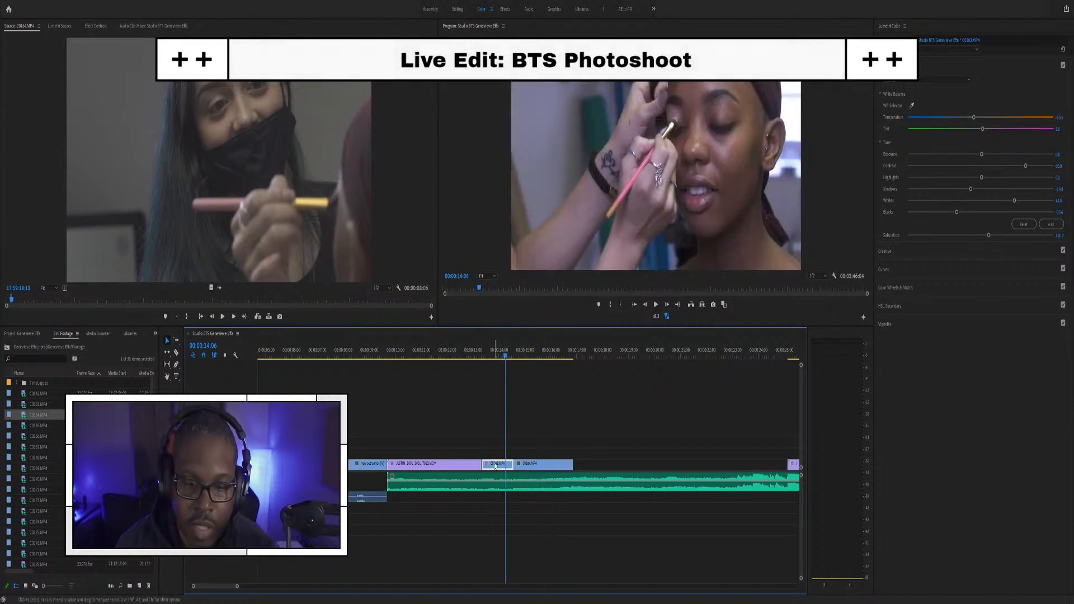
{"action": "left_click", "coordinate": [534, 464]}
{"action": "right_click", "coordinate": [540, 465]}
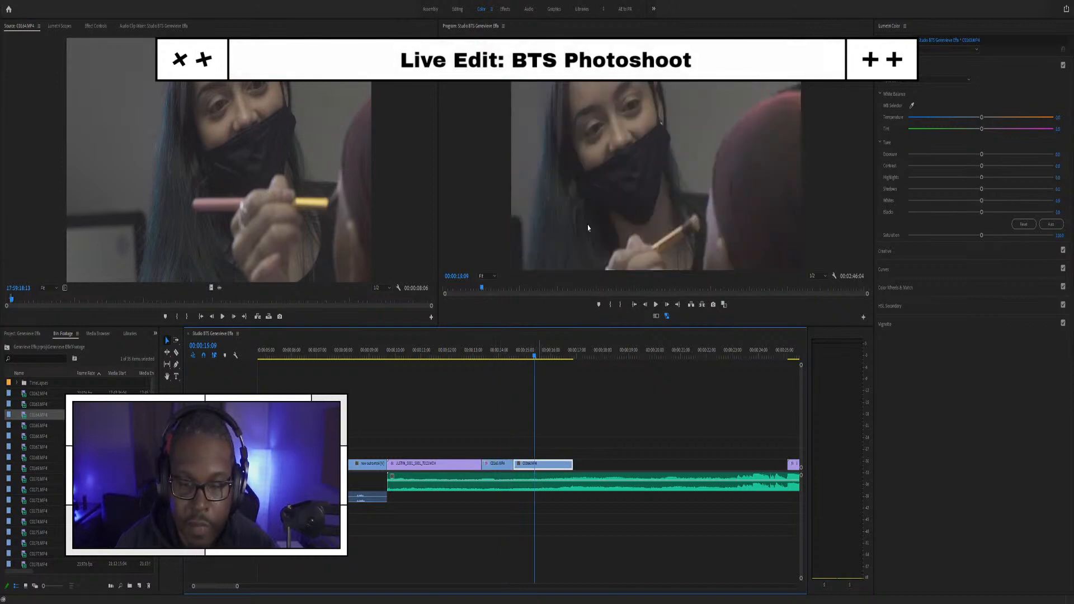
{"action": "left_click", "coordinate": [572, 384]}
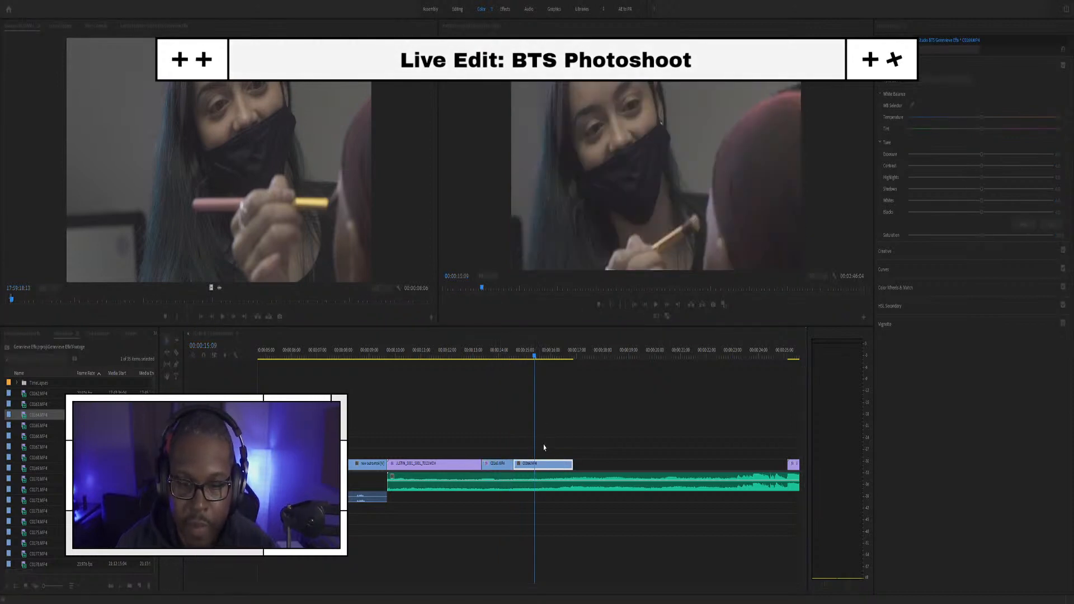
{"action": "left_click", "coordinate": [580, 443]}
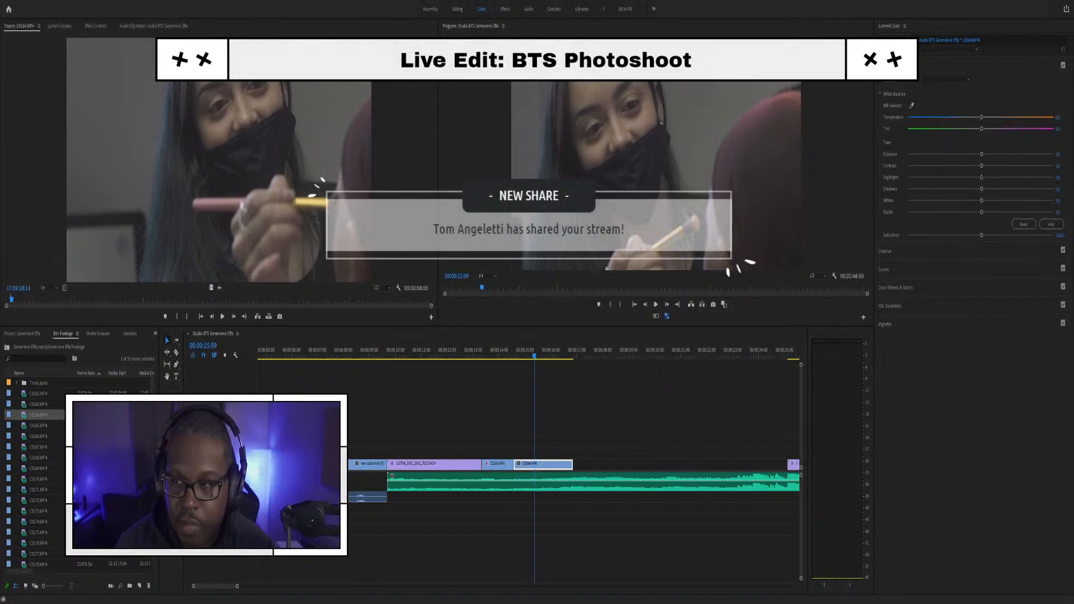
{"action": "left_click", "coordinate": [498, 400]}
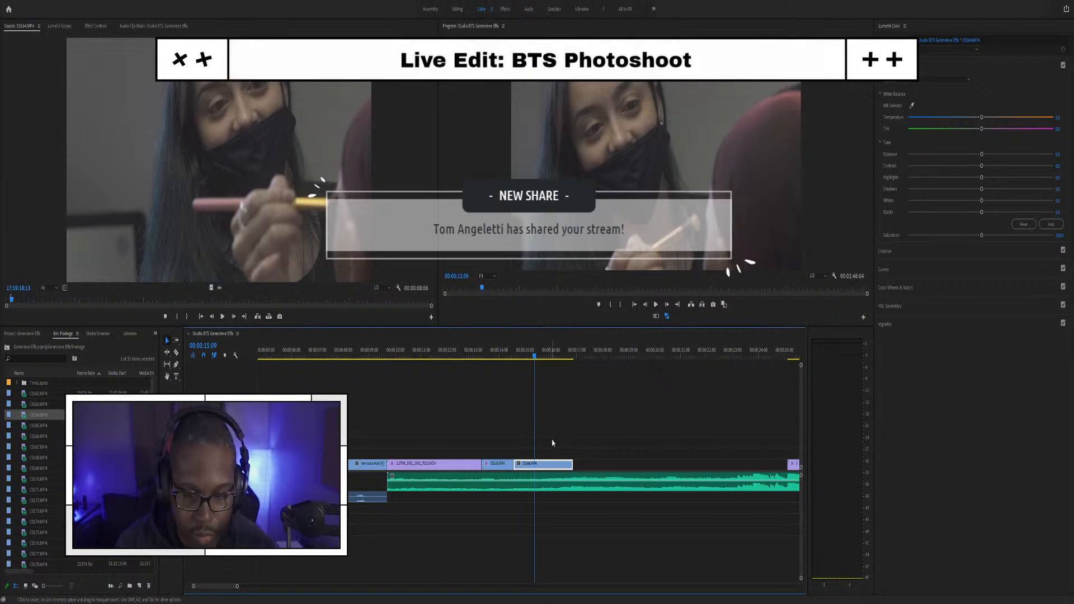
{"action": "key", "text": "ctrl+z"}
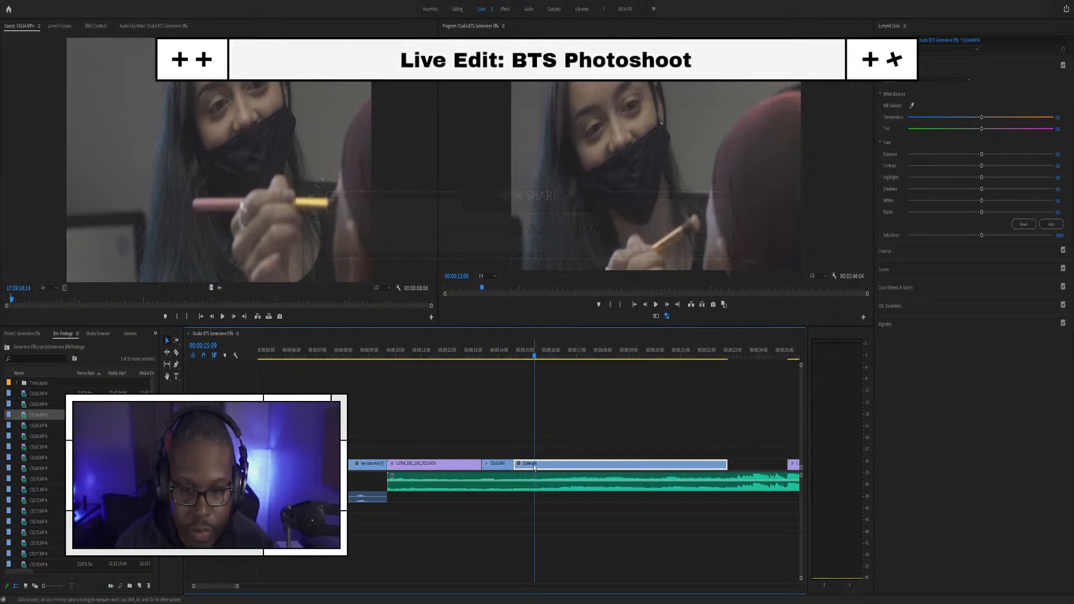
{"action": "key", "text": "ctrl+z"}
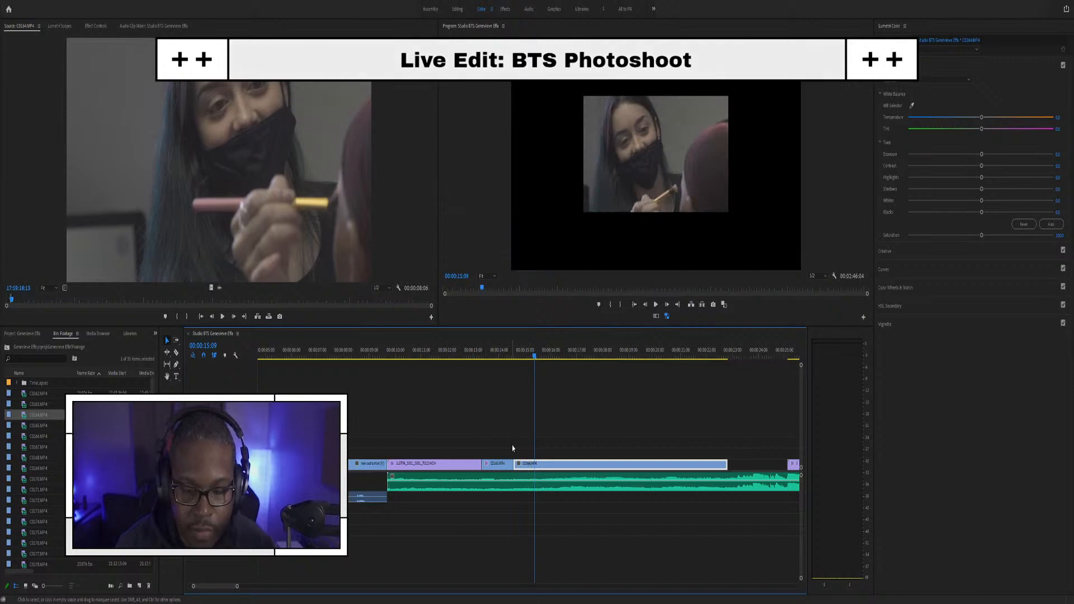
{"action": "left_click", "coordinate": [495, 364]}
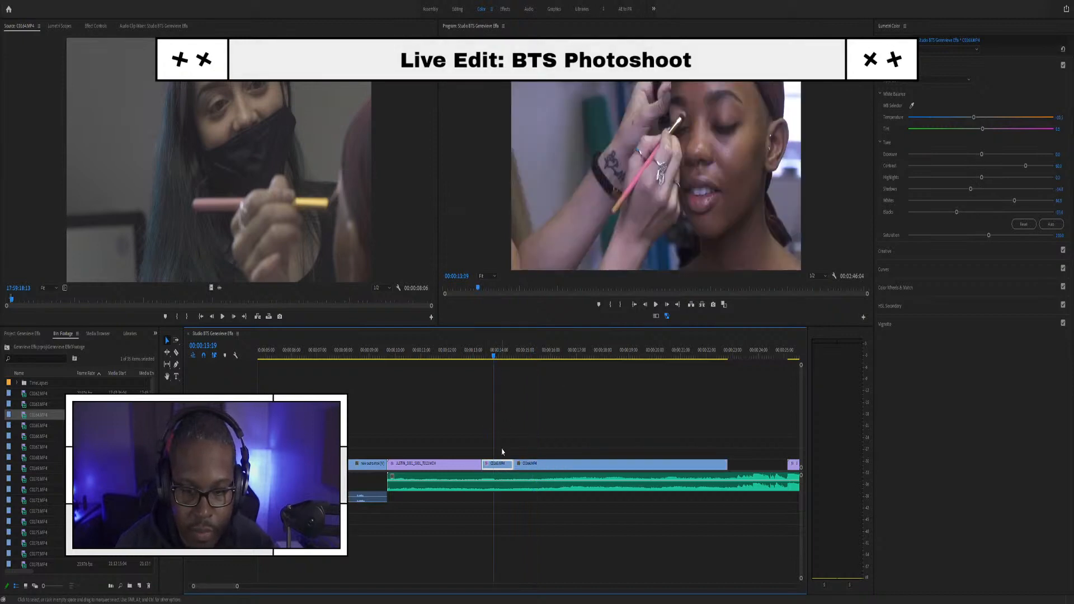
{"action": "left_click", "coordinate": [536, 356]}
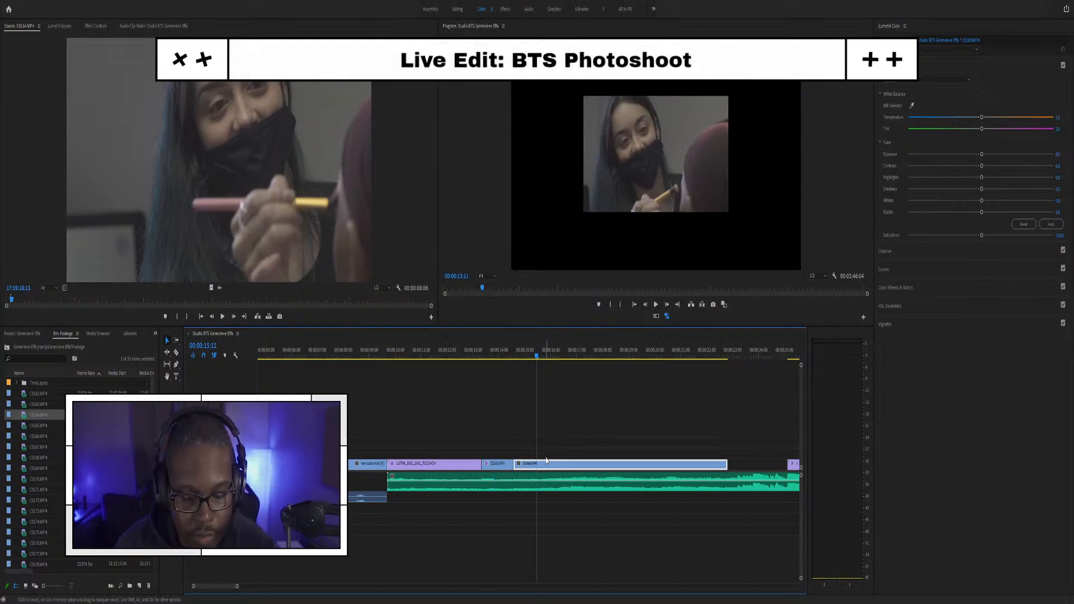
{"action": "key", "text": "ctrl+shift+z"}
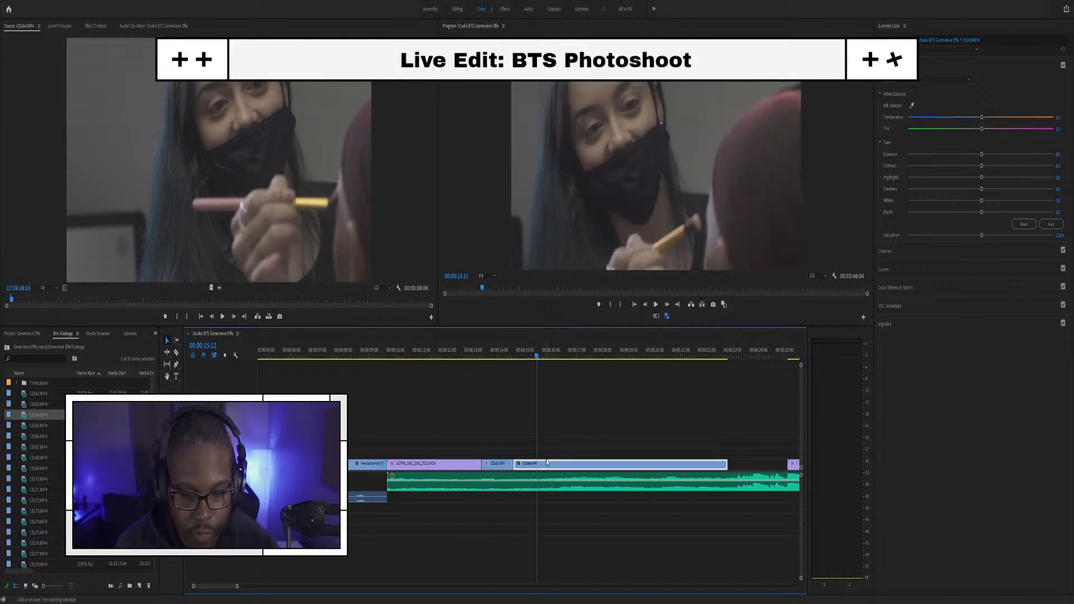
{"action": "key", "text": "ctrl+shift+z"}
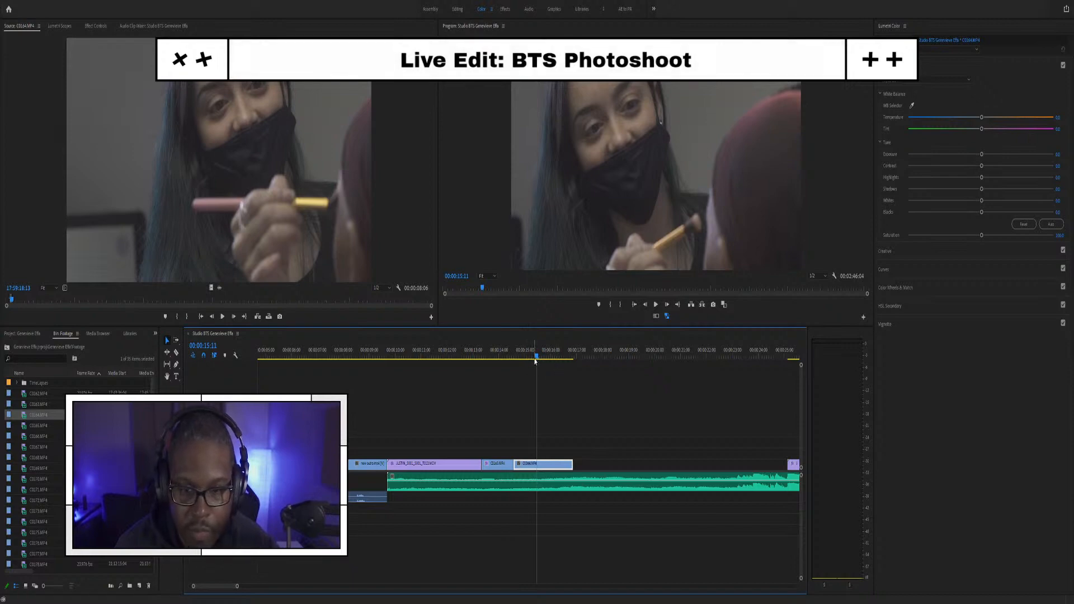
{"action": "left_click", "coordinate": [509, 409]}
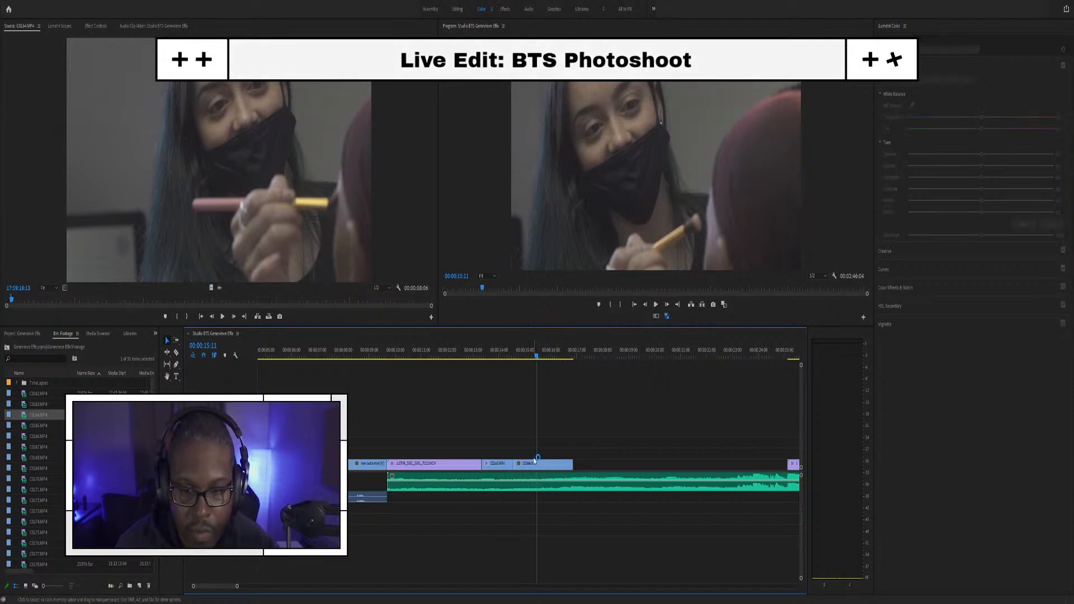
{"action": "left_click", "coordinate": [533, 465]}
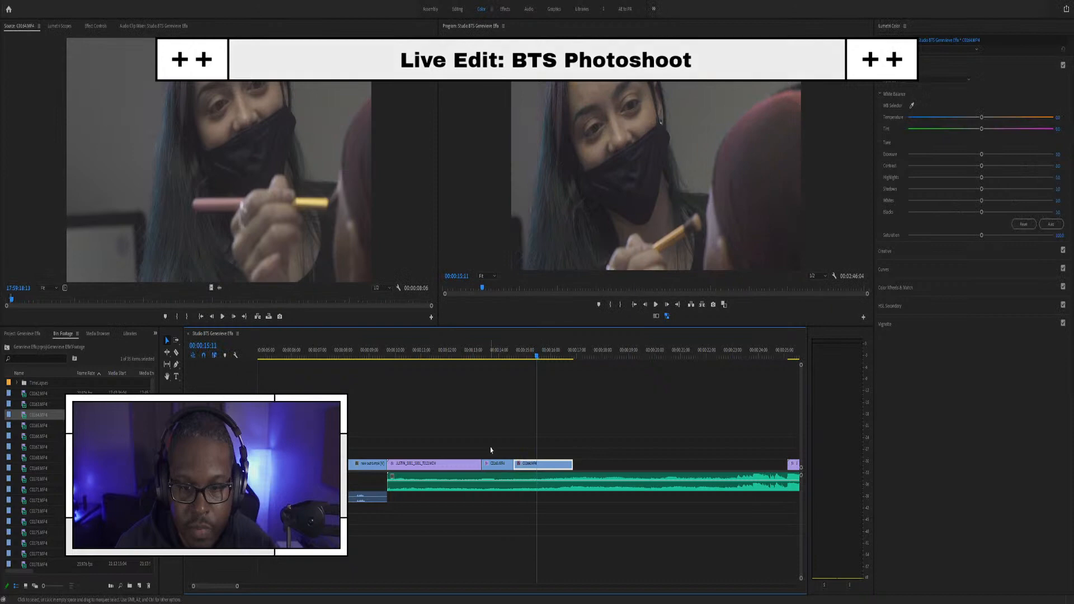
{"action": "left_click", "coordinate": [501, 353]}
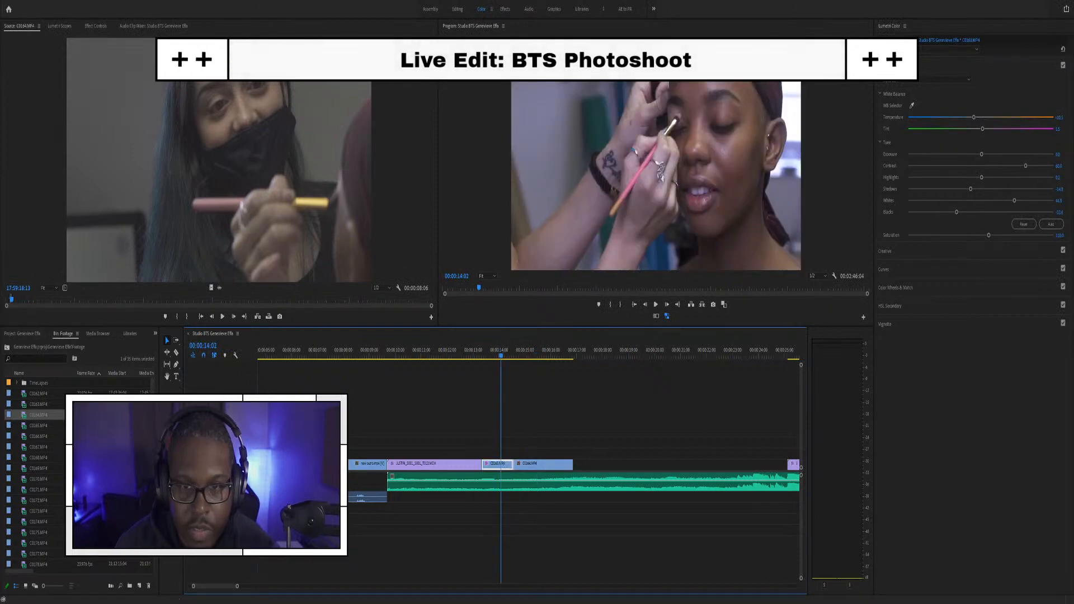
{"action": "left_click", "coordinate": [537, 356]}
{"action": "right_click", "coordinate": [539, 469]}
{"action": "left_click", "coordinate": [552, 61]}
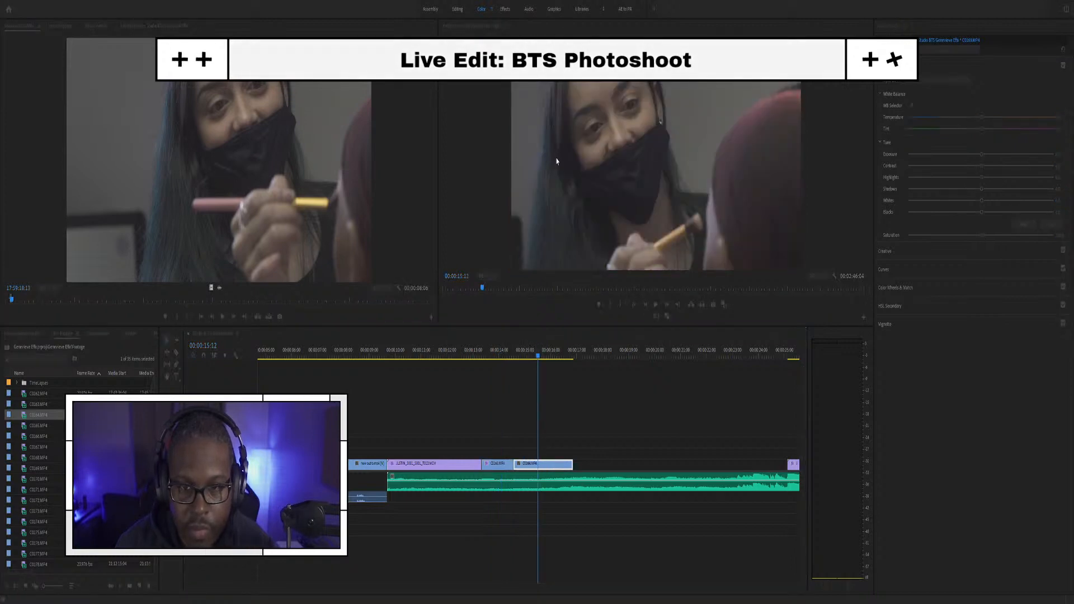
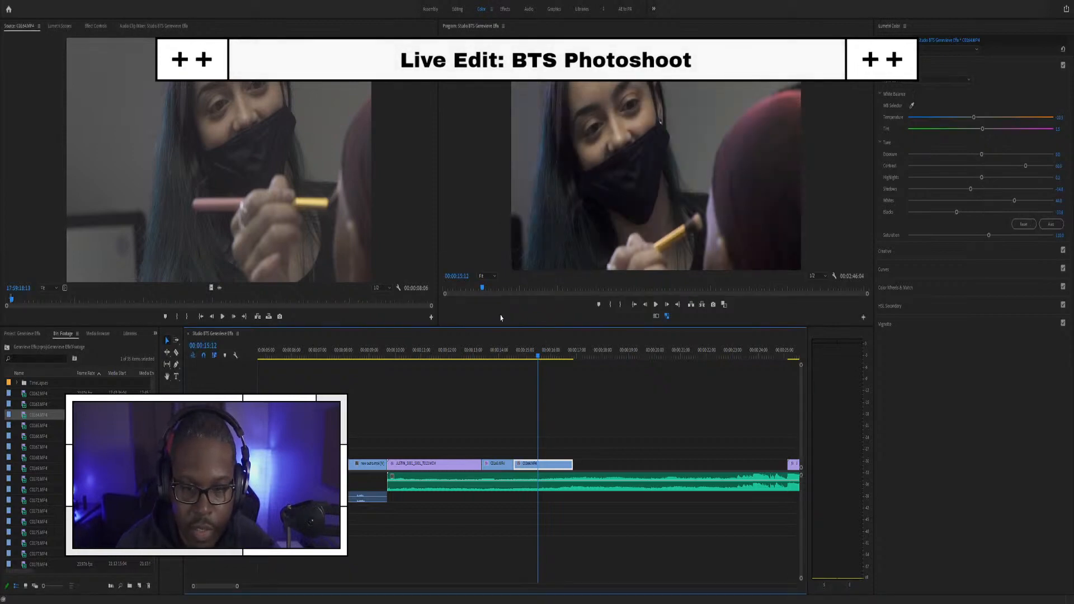
Step: Review the earlier makeup clips and raise the contrast of the clip at 11:12
{"action": "left_click", "coordinate": [468, 359]}
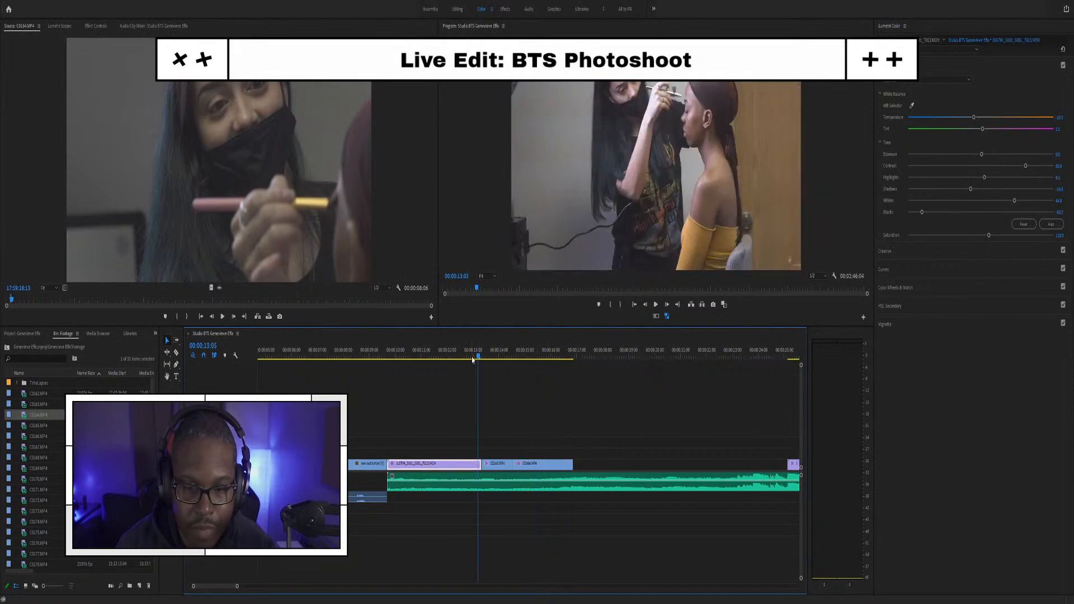
{"action": "left_click", "coordinate": [447, 359]}
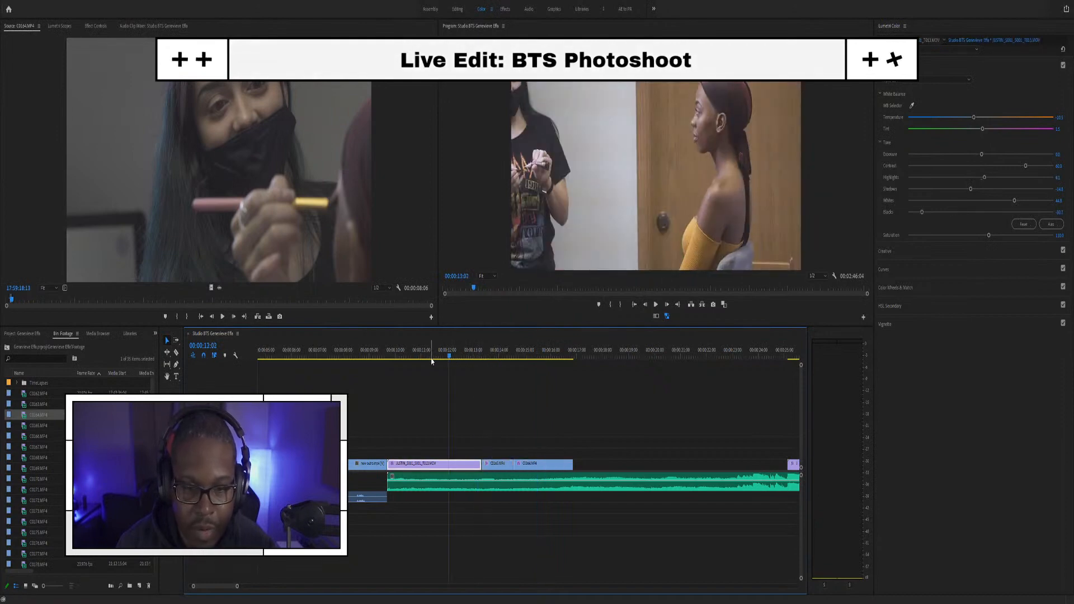
{"action": "left_click", "coordinate": [498, 353]}
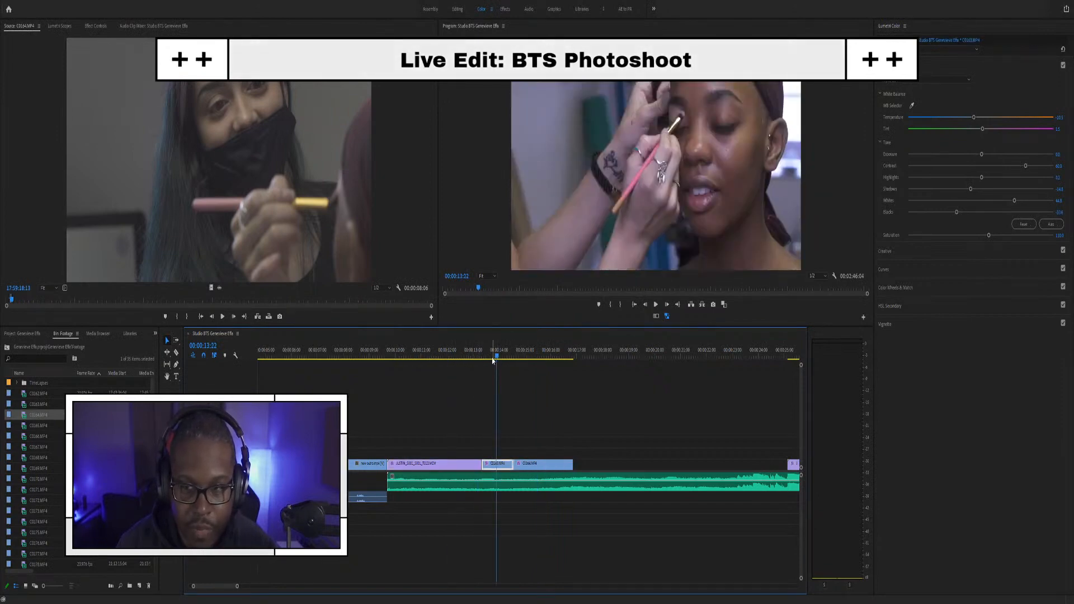
{"action": "left_click", "coordinate": [434, 350]}
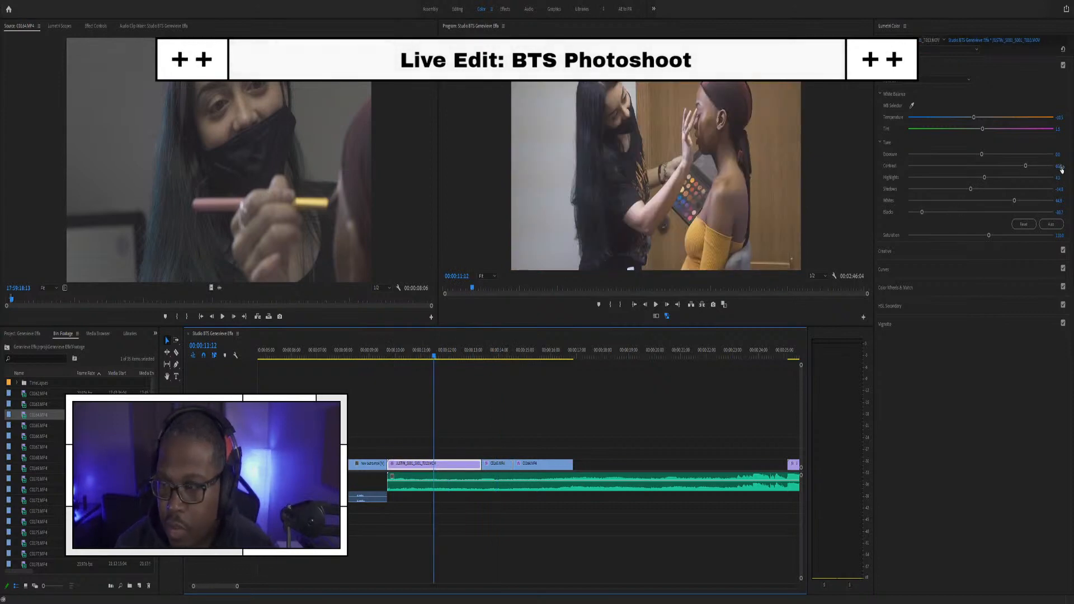
{"action": "left_click_drag", "start_coordinate": [1026, 166], "coordinate": [1034, 166]}
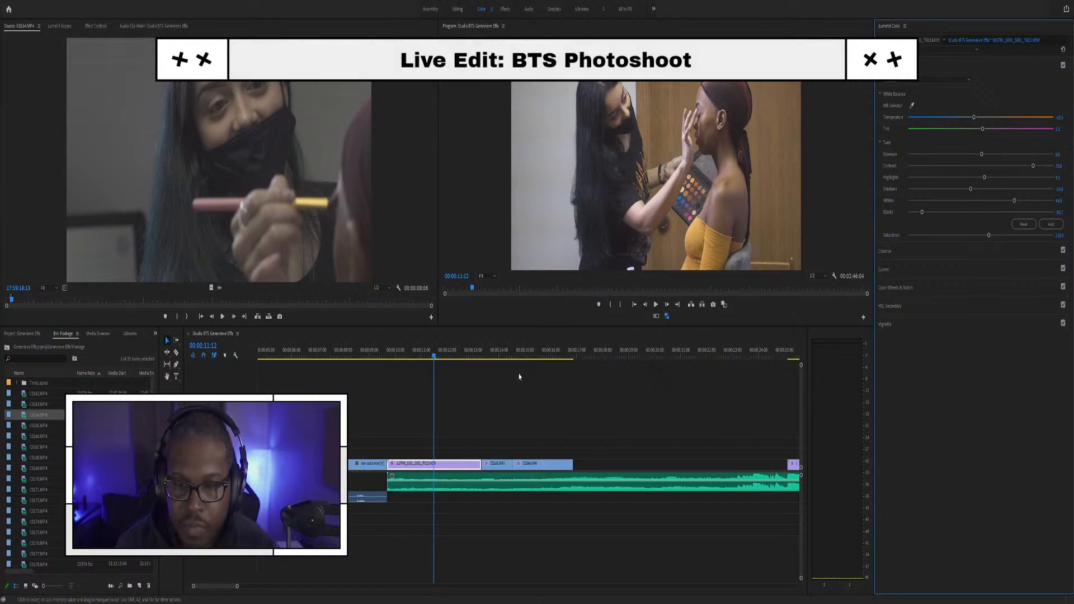
Step: Set clip C0165's Lumetri contrast to 50, then bring up the colour waveform scopes
{"action": "left_click", "coordinate": [491, 351]}
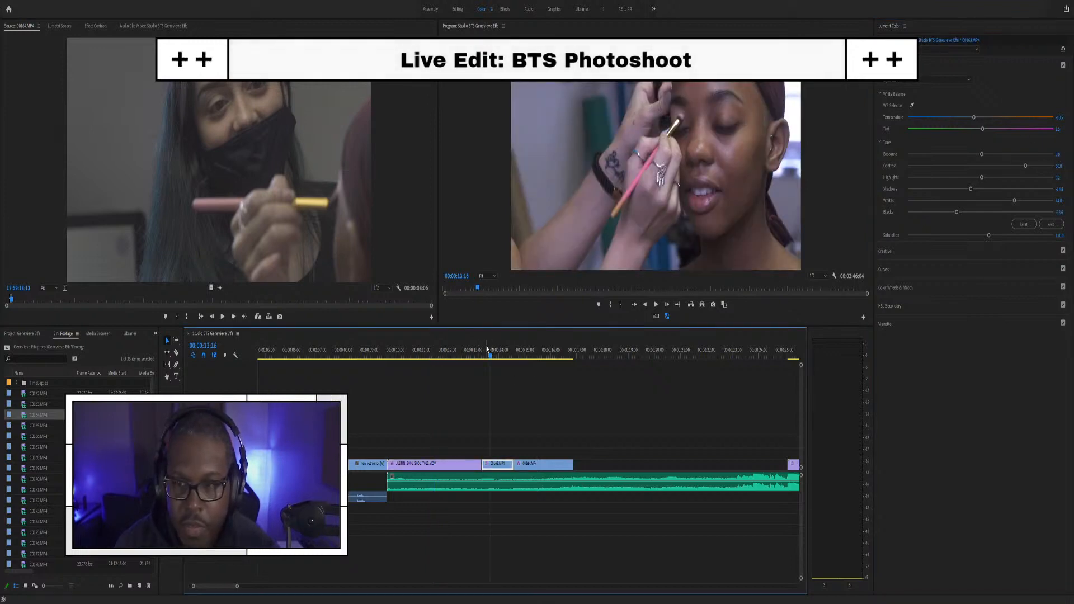
{"action": "left_click", "coordinate": [1058, 166]}
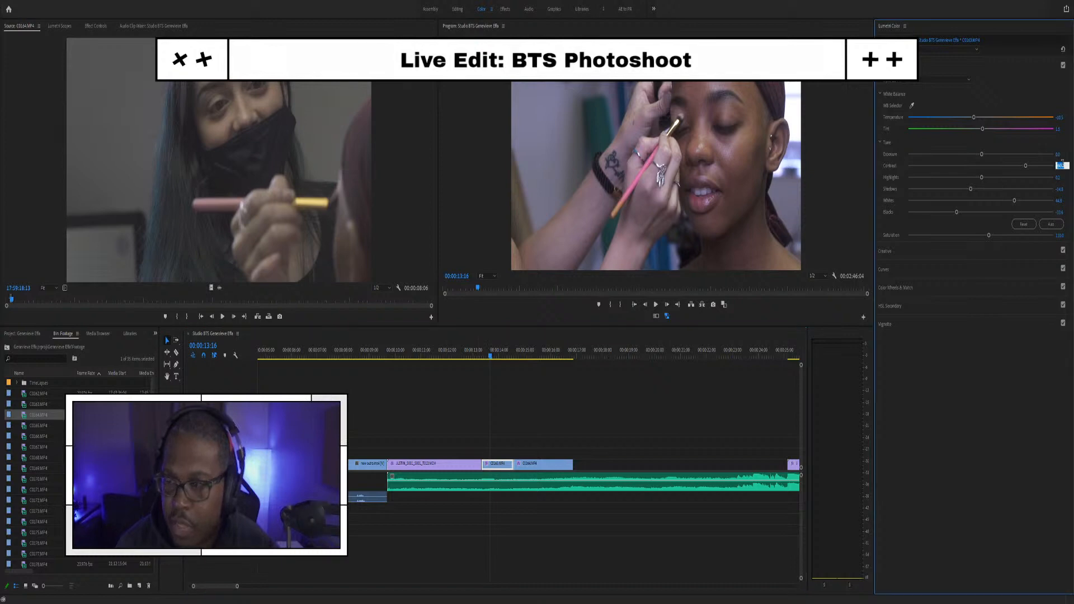
{"action": "key", "text": "Return"}
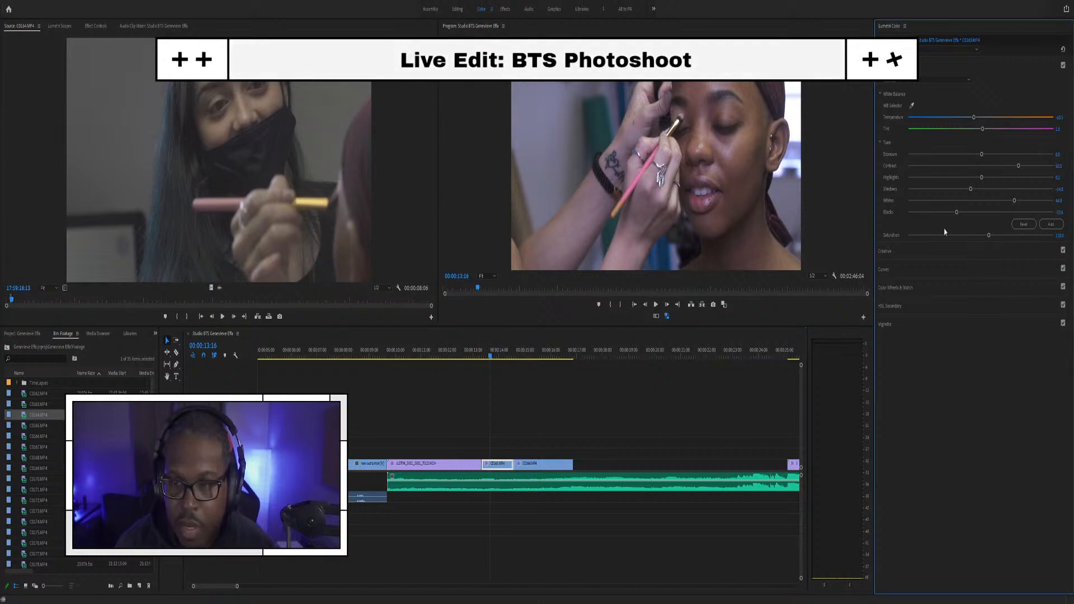
{"action": "left_click", "coordinate": [540, 344]}
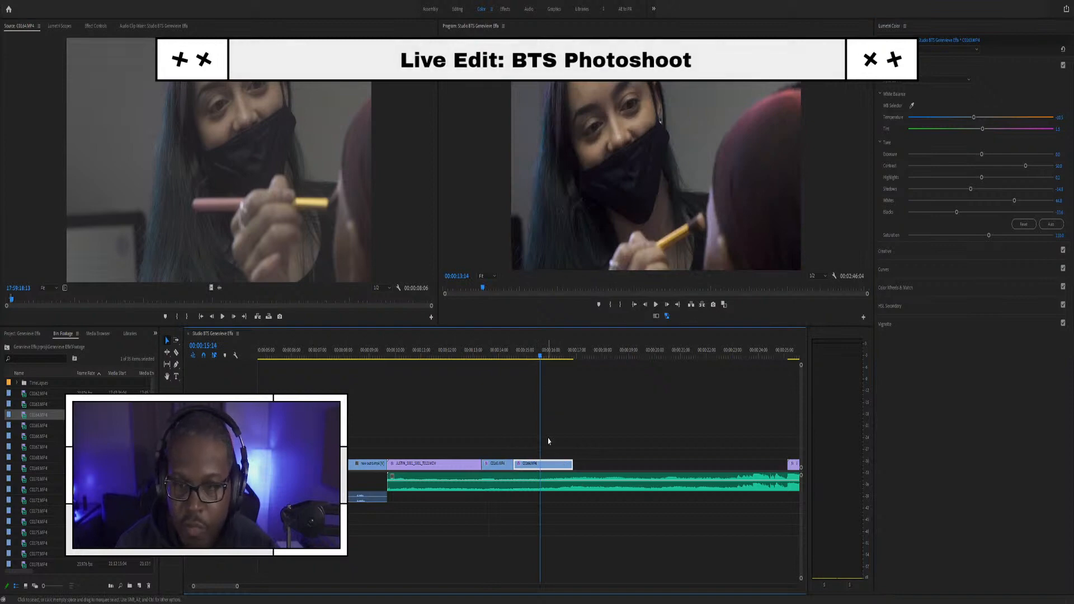
{"action": "key", "text": "shift+5"}
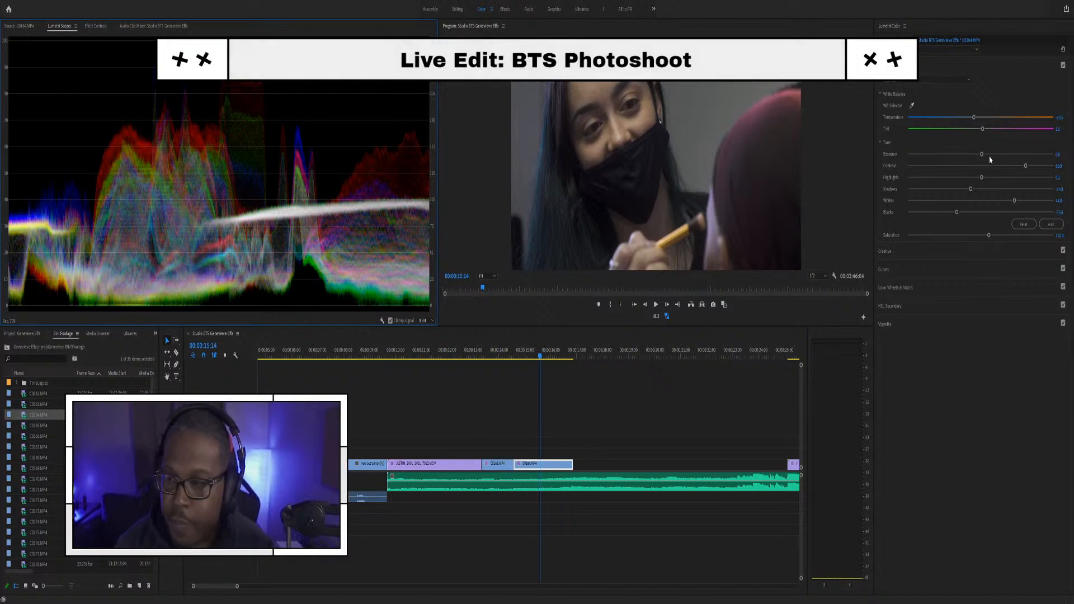
Step: Grade C0164 by adjusting blacks, setting contrast to 50, and raising shadows and highlights
{"action": "left_click_drag", "start_coordinate": [957, 213], "coordinate": [964, 213]}
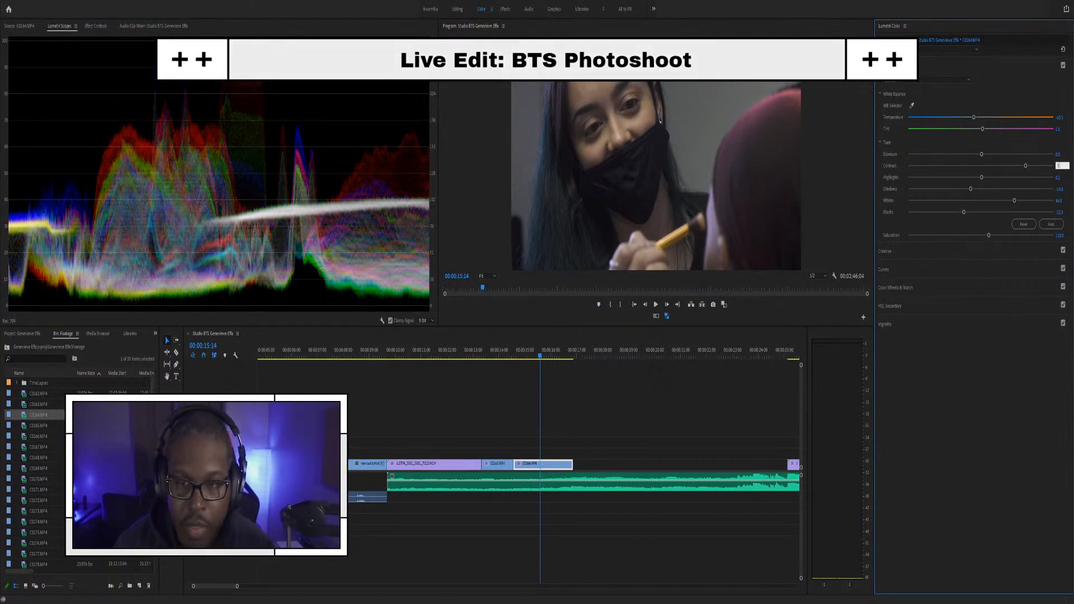
{"action": "type", "text": "50"}
{"action": "key", "text": "Return"}
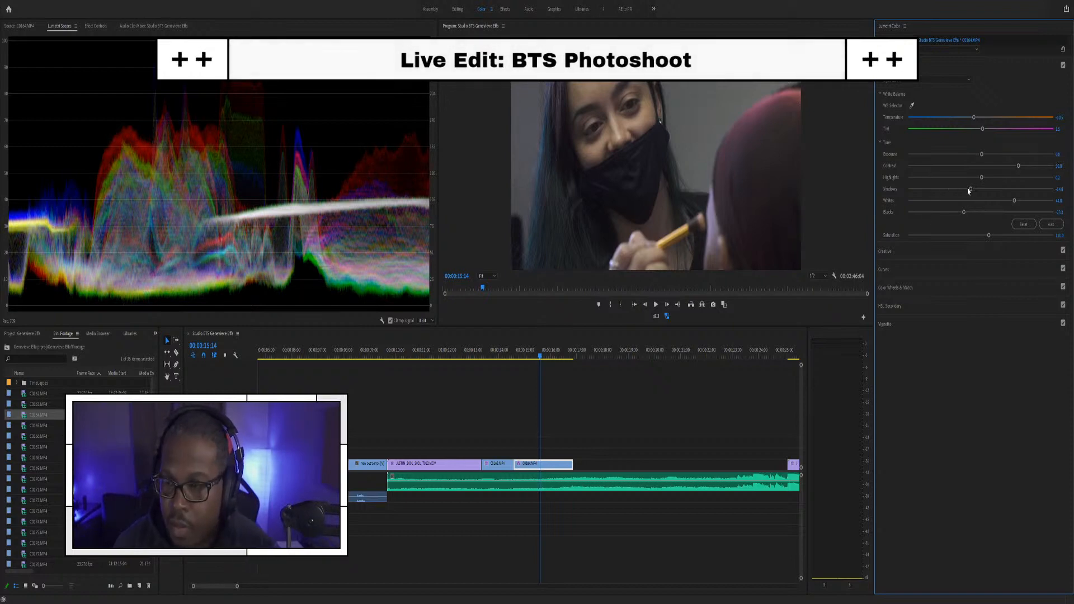
{"action": "mouse_move", "coordinate": [972, 191]}
{"action": "left_mouse_down"}
{"action": "mouse_move", "coordinate": [992, 188]}
{"action": "mouse_move", "coordinate": [981, 188]}
{"action": "left_mouse_up"}
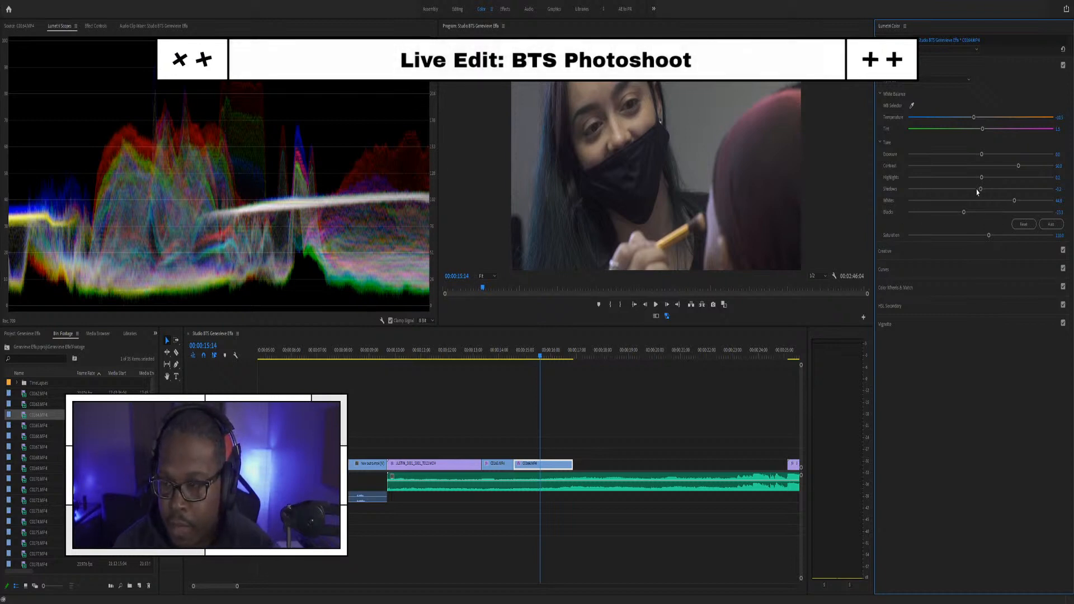
{"action": "left_click_drag", "start_coordinate": [981, 177], "coordinate": [991, 179]}
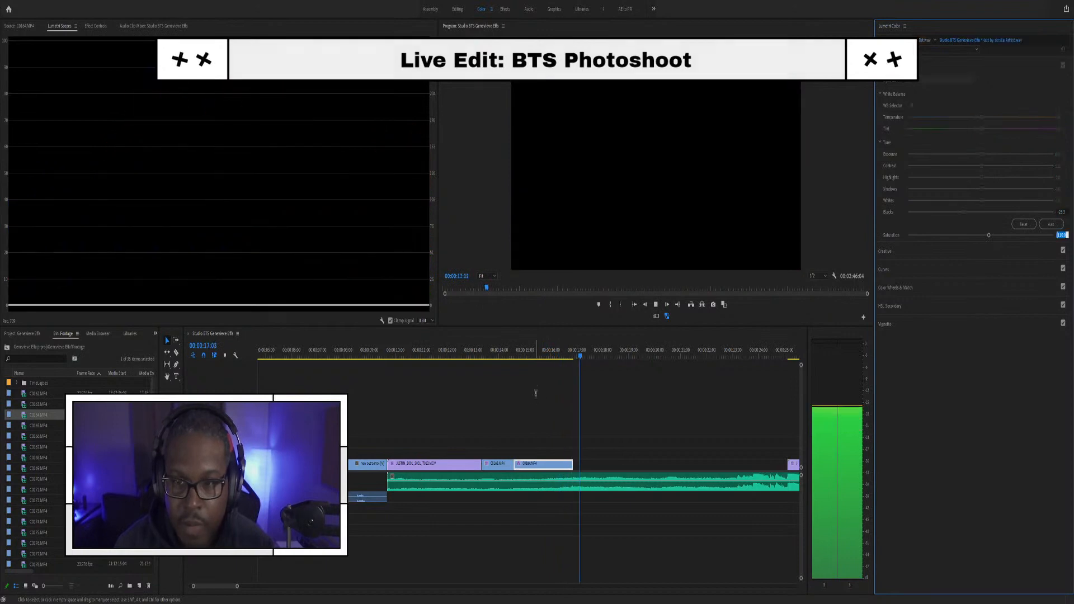
Step: Play back the graded section around C0164 from 13:06 to 15:20
{"action": "key", "text": "space"}
{"action": "scroll", "coordinate": [488, 431], "scroll_direction": "down", "scroll_amount": 5}
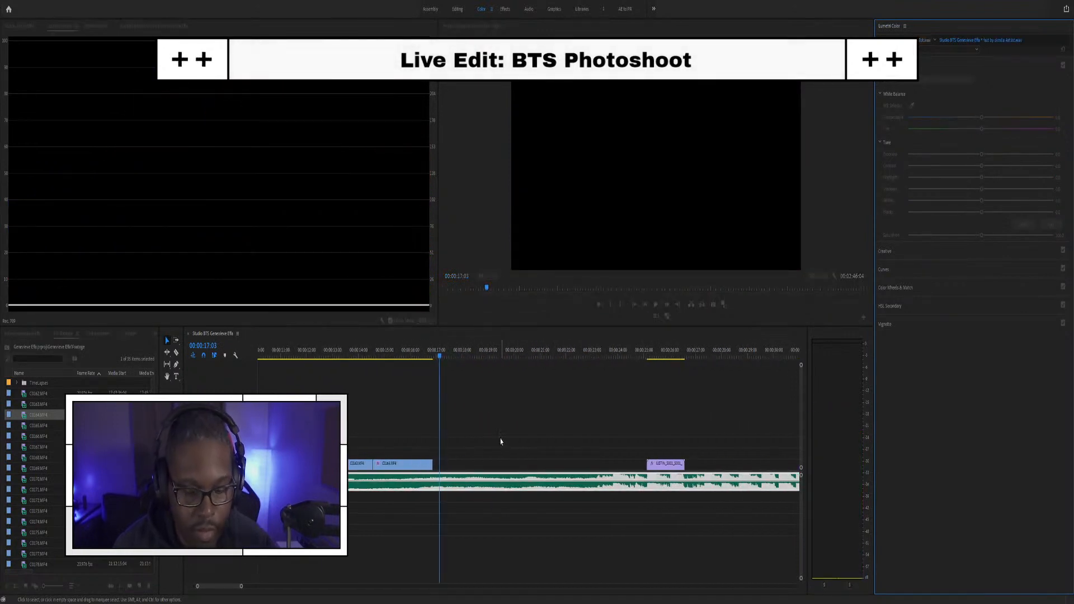
{"action": "scroll", "coordinate": [382, 410], "scroll_direction": "up", "scroll_amount": 6}
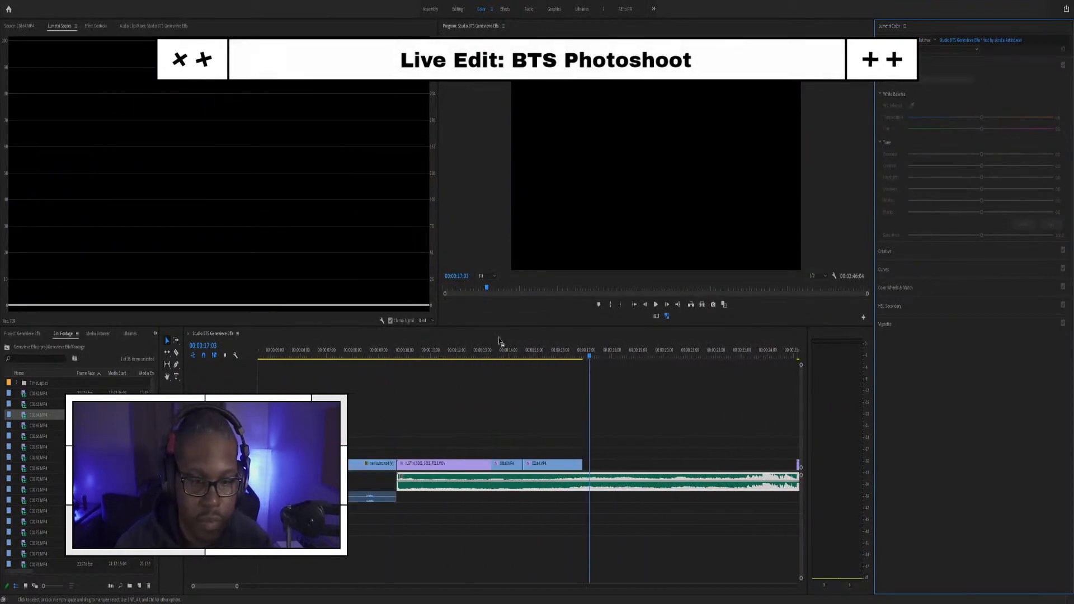
{"action": "left_click", "coordinate": [490, 356]}
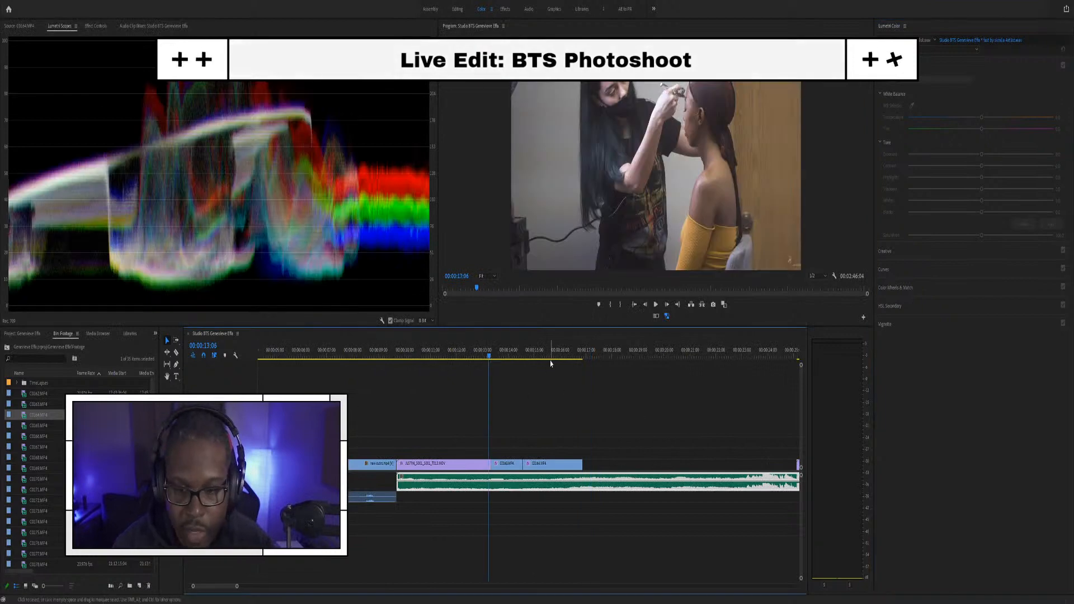
{"action": "left_click", "coordinate": [555, 357]}
Step: Load C0164.MP4 in the Source monitor and scrub to the eyeshadow-palette shot
{"action": "double_click", "coordinate": [24, 417]}
{"action": "left_click", "coordinate": [32, 303]}
{"action": "left_click_drag", "start_coordinate": [32, 303], "coordinate": [49, 296]}
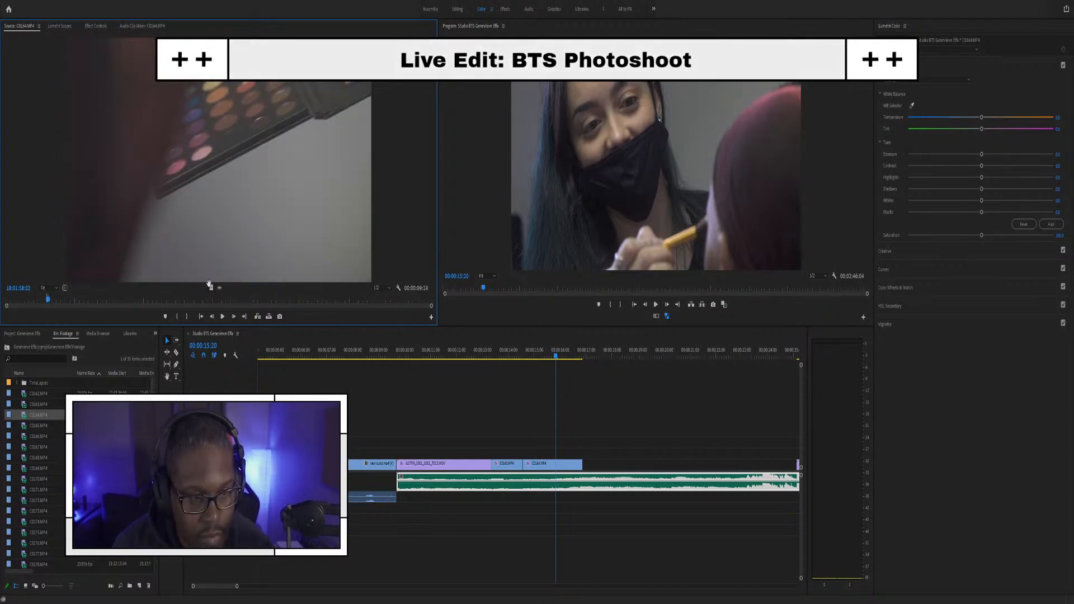
Step: Add the palette shot to the sequence, shorten its end and move it onto the main track
{"action": "left_click_drag", "start_coordinate": [211, 287], "coordinate": [586, 453]}
{"action": "scroll", "coordinate": [598, 453], "scroll_direction": "down", "scroll_amount": 4}
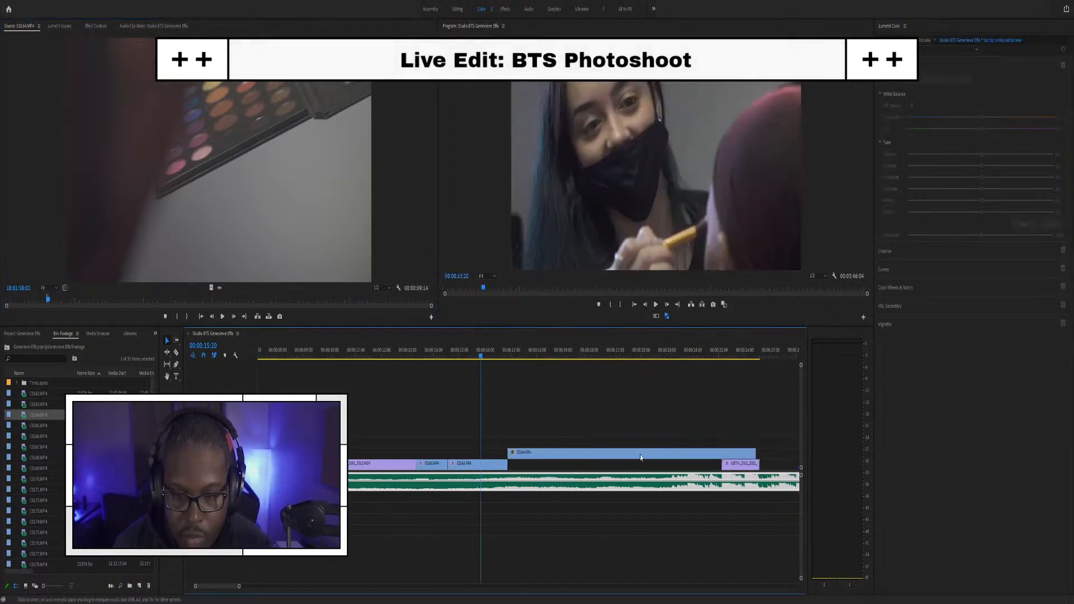
{"action": "left_click_drag", "start_coordinate": [673, 453], "coordinate": [495, 453]}
{"action": "scroll", "coordinate": [444, 468], "scroll_direction": "up", "scroll_amount": 1}
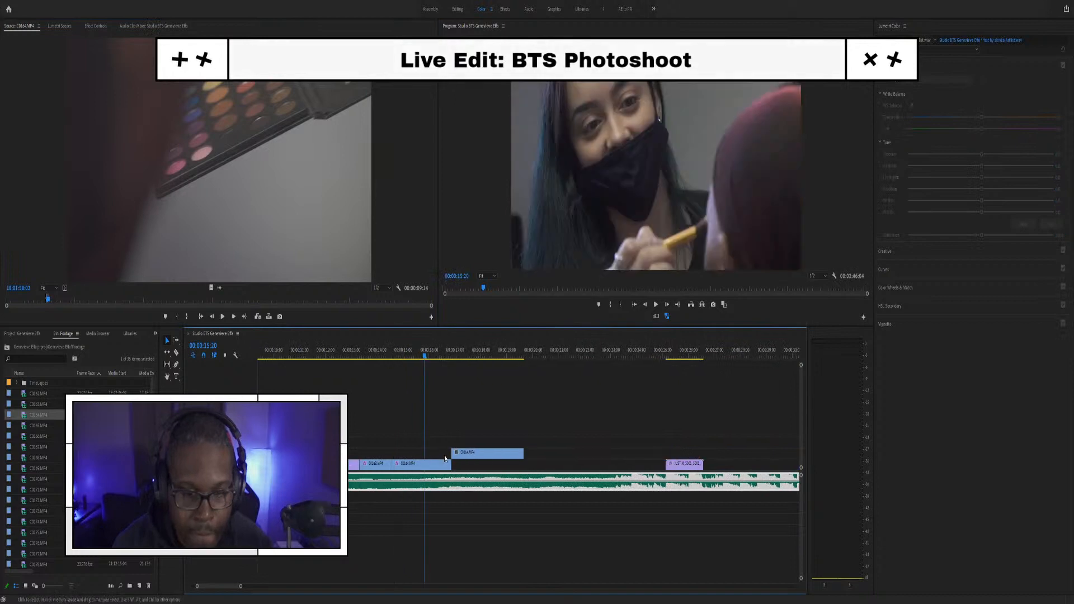
{"action": "left_click", "coordinate": [474, 356]}
{"action": "left_click", "coordinate": [475, 455]}
{"action": "left_click_drag", "start_coordinate": [474, 461], "coordinate": [476, 464]}
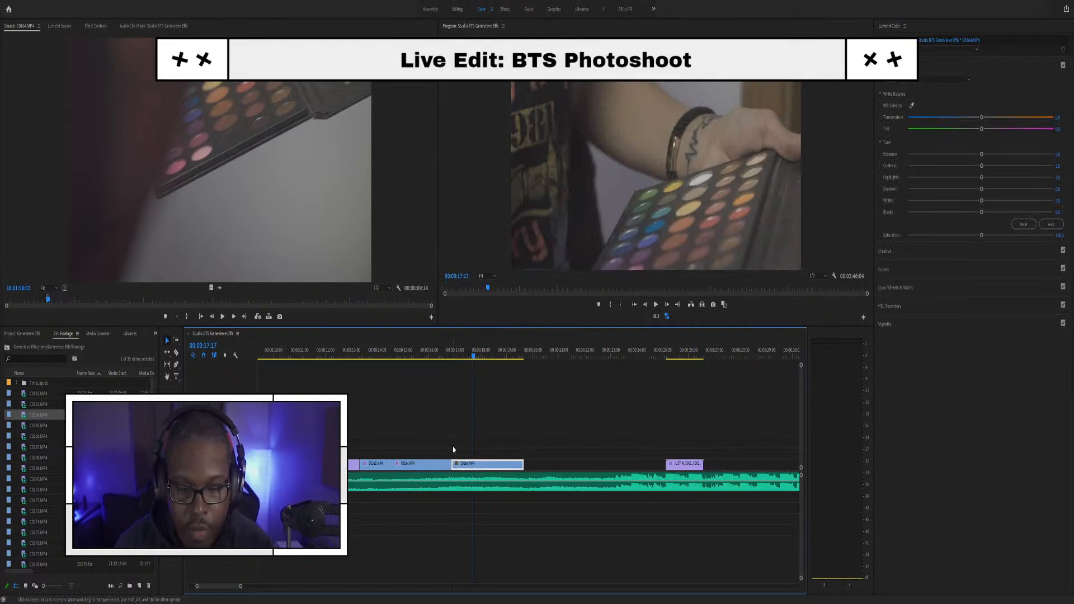
Step: Play back the new palette cut from 16:02 and 15:17 to check it
{"action": "left_click", "coordinate": [432, 350]}
{"action": "left_click", "coordinate": [418, 468]}
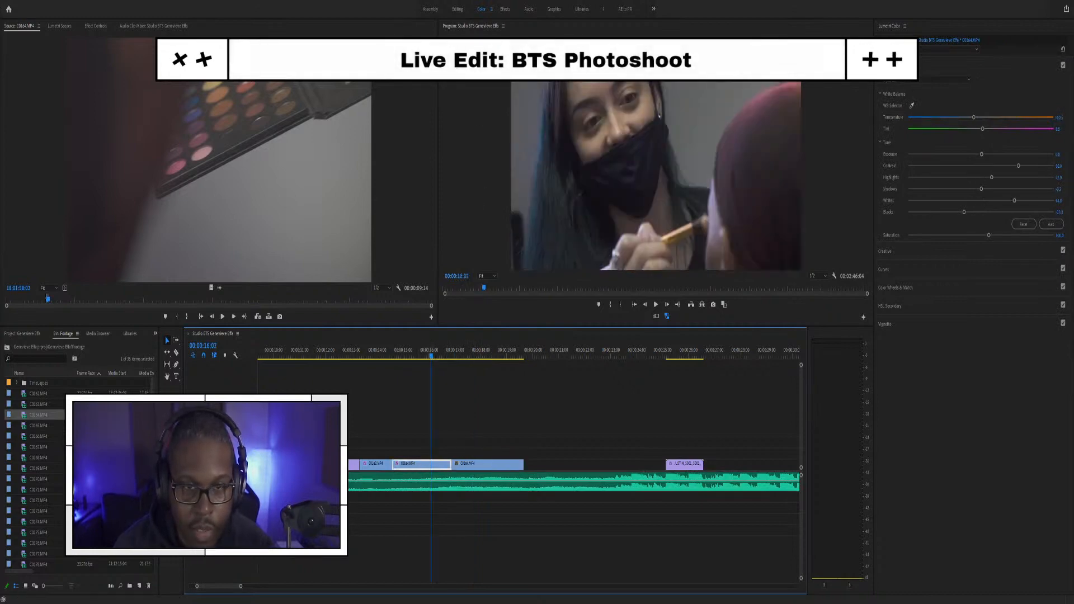
{"action": "left_click", "coordinate": [475, 350]}
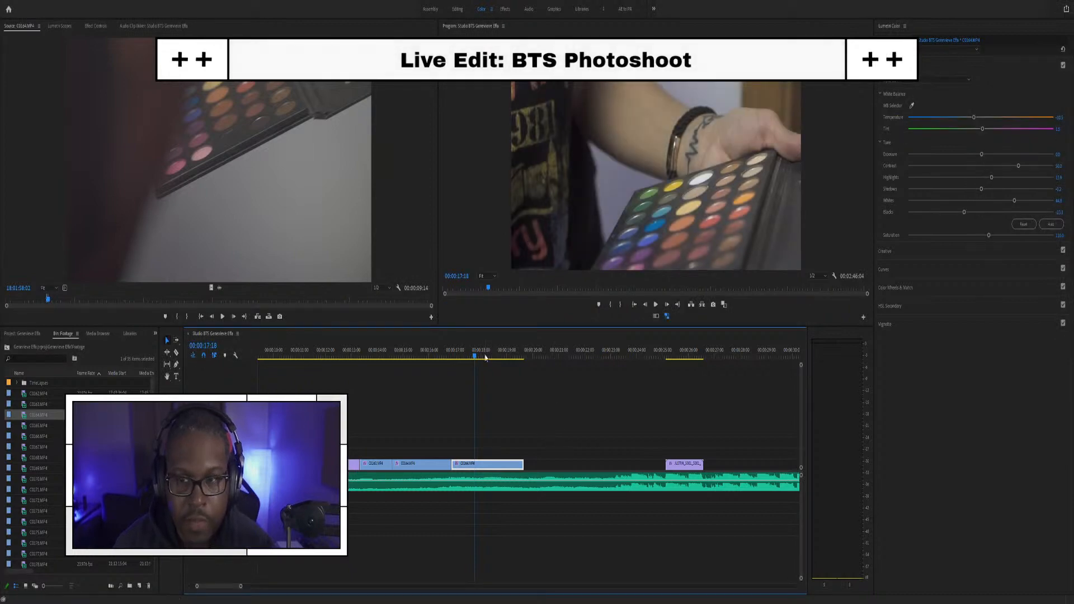
{"action": "key", "text": "space"}
{"action": "left_click_drag", "start_coordinate": [429, 351], "coordinate": [427, 352]}
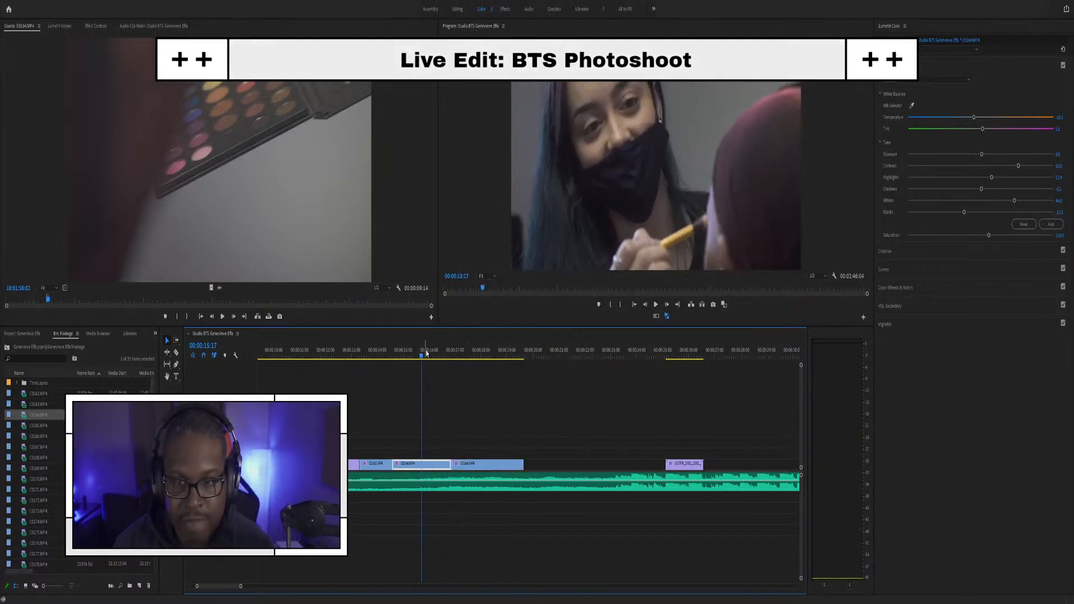
{"action": "key", "text": "space"}
{"action": "key", "text": "space"}
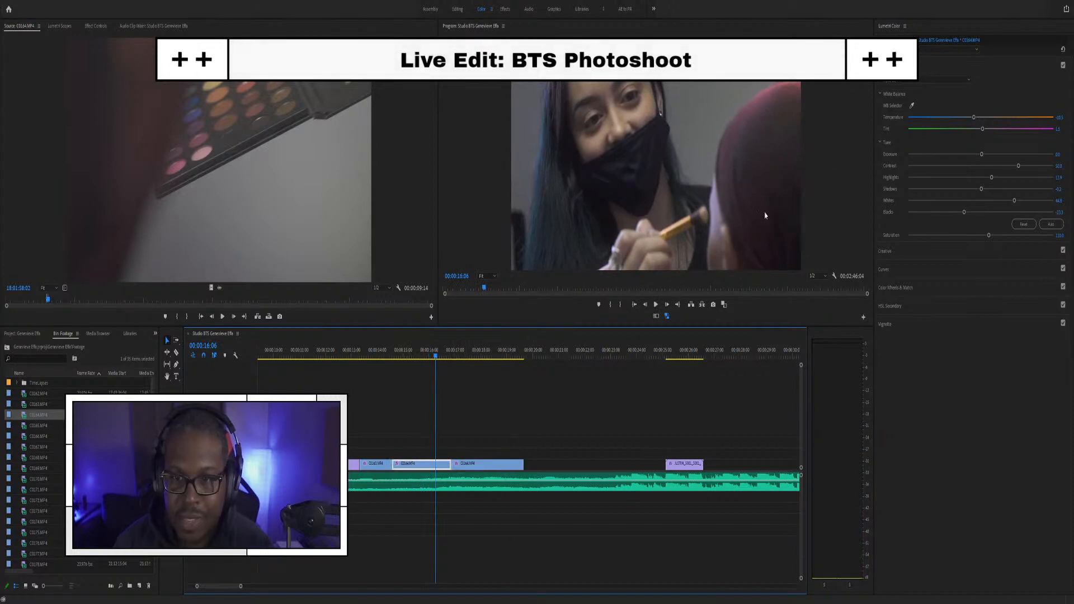
{"action": "left_click", "coordinate": [377, 354]}
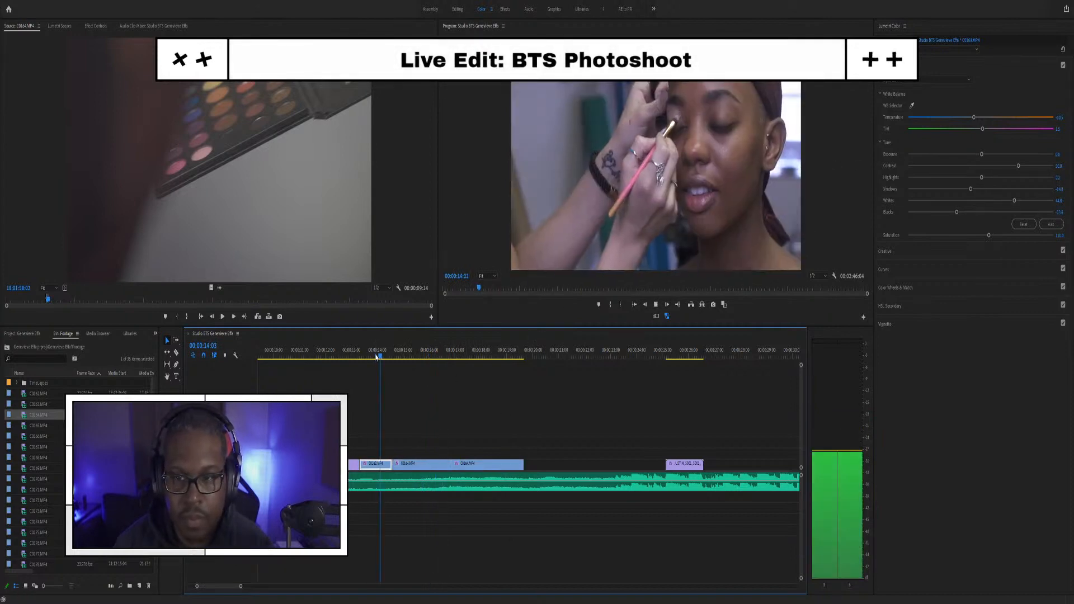
{"action": "key", "text": "space"}
Step: Replay the sequence from 12:02, stopping at 18:07 where the palette clip should end
{"action": "left_click_drag", "start_coordinate": [371, 354], "coordinate": [508, 353]}
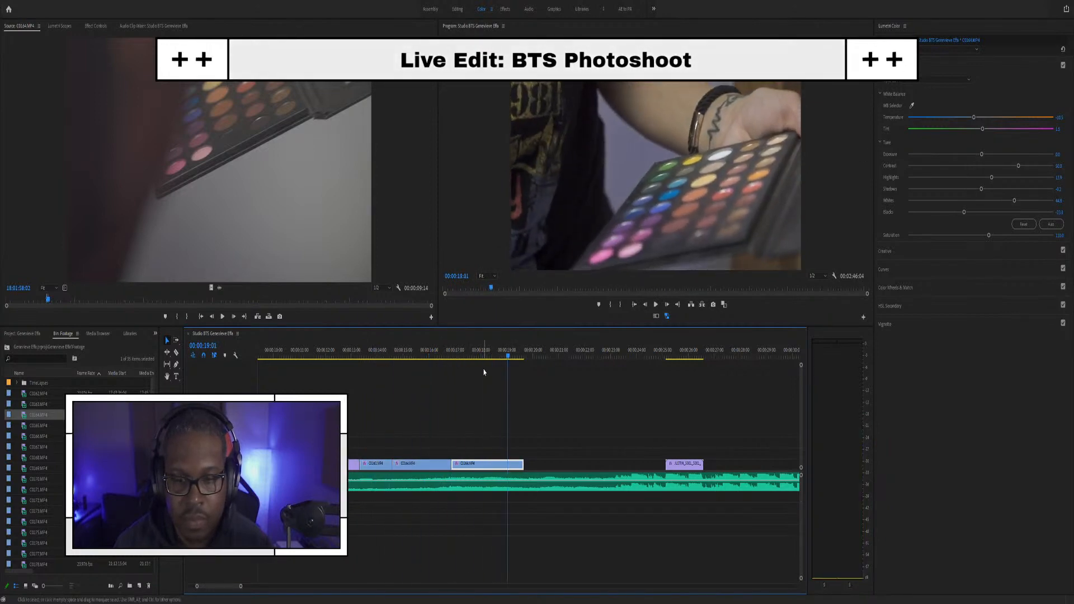
{"action": "left_click", "coordinate": [434, 353]}
{"action": "key", "text": "space"}
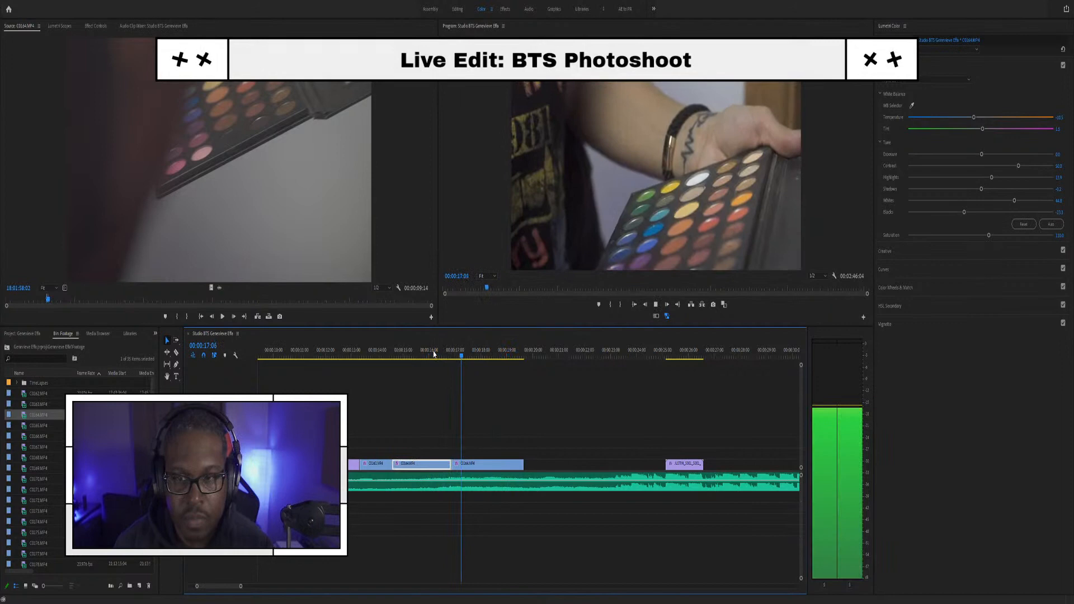
{"action": "key", "text": "space"}
{"action": "left_click", "coordinate": [328, 354]}
{"action": "key", "text": "space"}
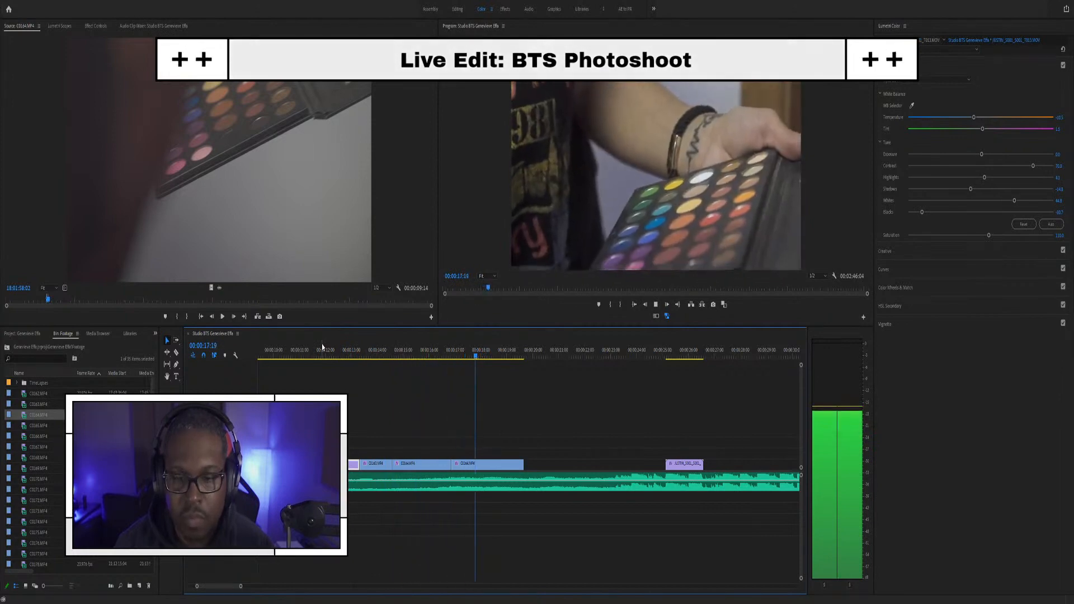
{"action": "key", "text": "space"}
Step: Trim the palette clip's end back to 18:07, shorten it slightly more and check the ending
{"action": "left_click_drag", "start_coordinate": [523, 464], "coordinate": [488, 460]}
{"action": "key", "text": "equal"}
{"action": "left_click", "coordinate": [460, 356]}
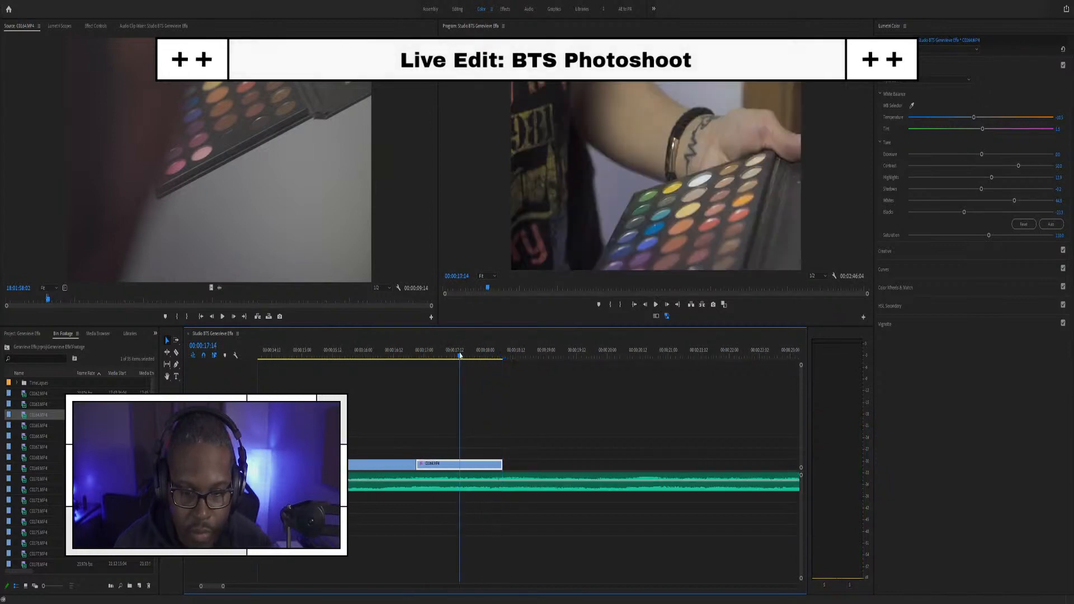
{"action": "key", "text": "space"}
{"action": "left_click", "coordinate": [498, 473]}
{"action": "left_click_drag", "start_coordinate": [499, 463], "coordinate": [489, 455]}
{"action": "left_click", "coordinate": [468, 349]}
{"action": "key", "text": "space"}
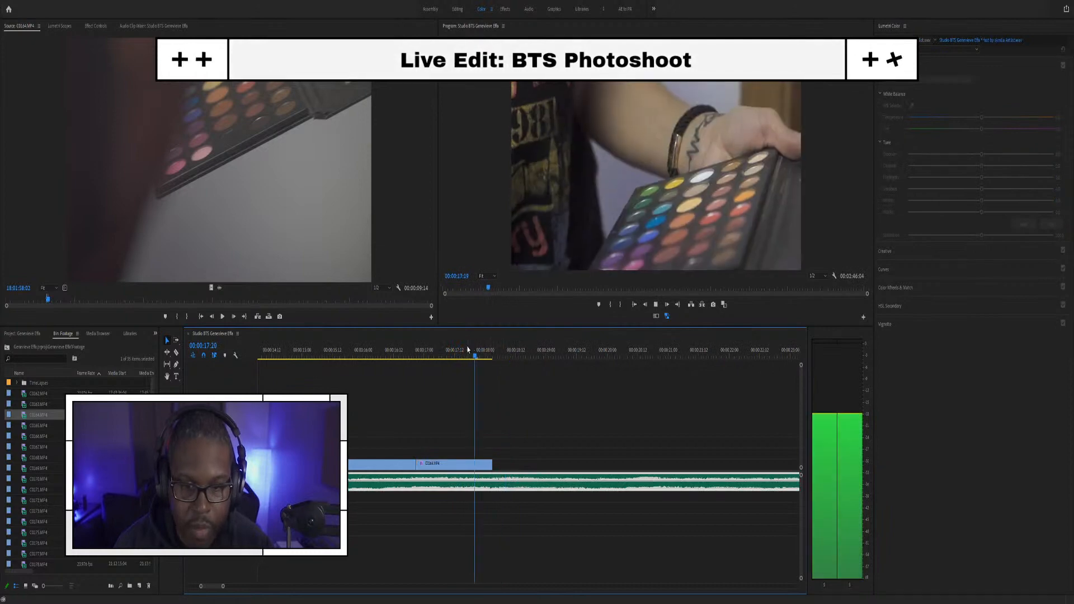
{"action": "key", "text": "space"}
Step: Play the sequence from earlier on to review the palette cut
{"action": "scroll", "coordinate": [476, 429], "scroll_direction": "down", "scroll_amount": 4}
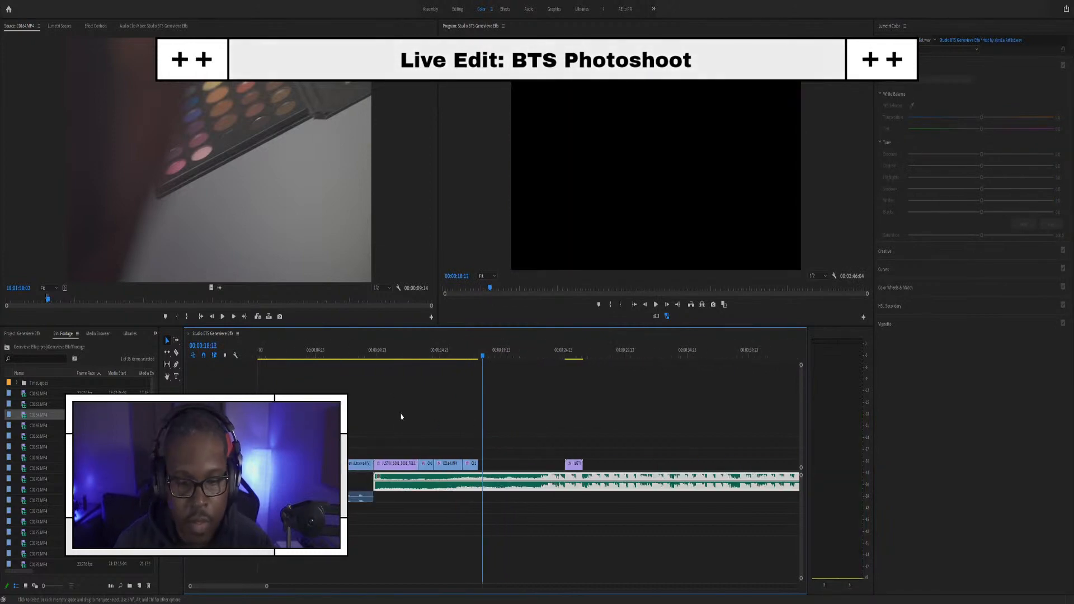
{"action": "left_click", "coordinate": [362, 351]}
{"action": "key", "text": "space"}
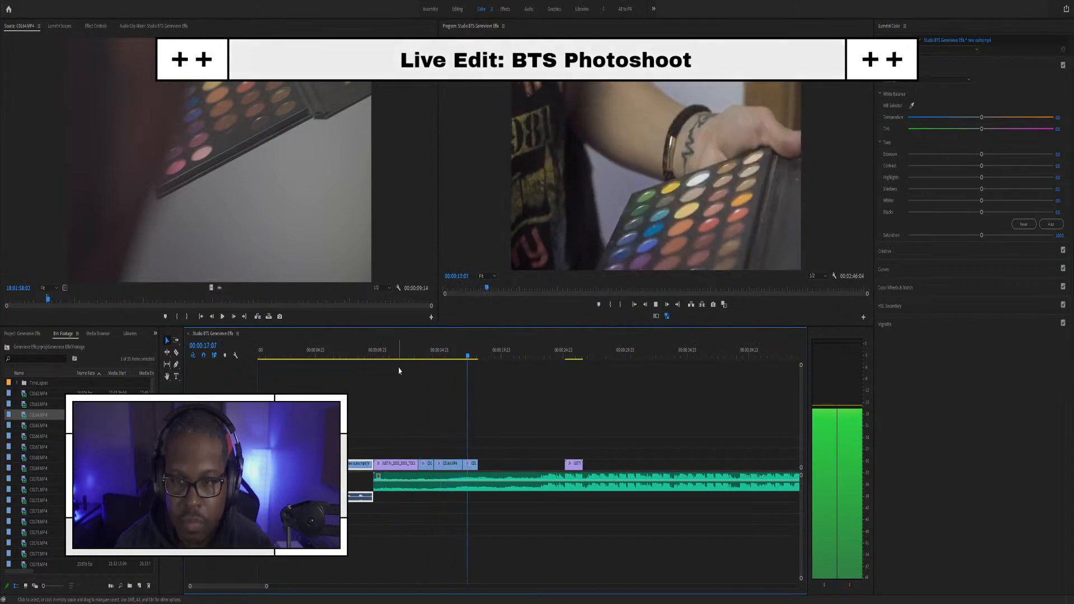
{"action": "key", "text": "space"}
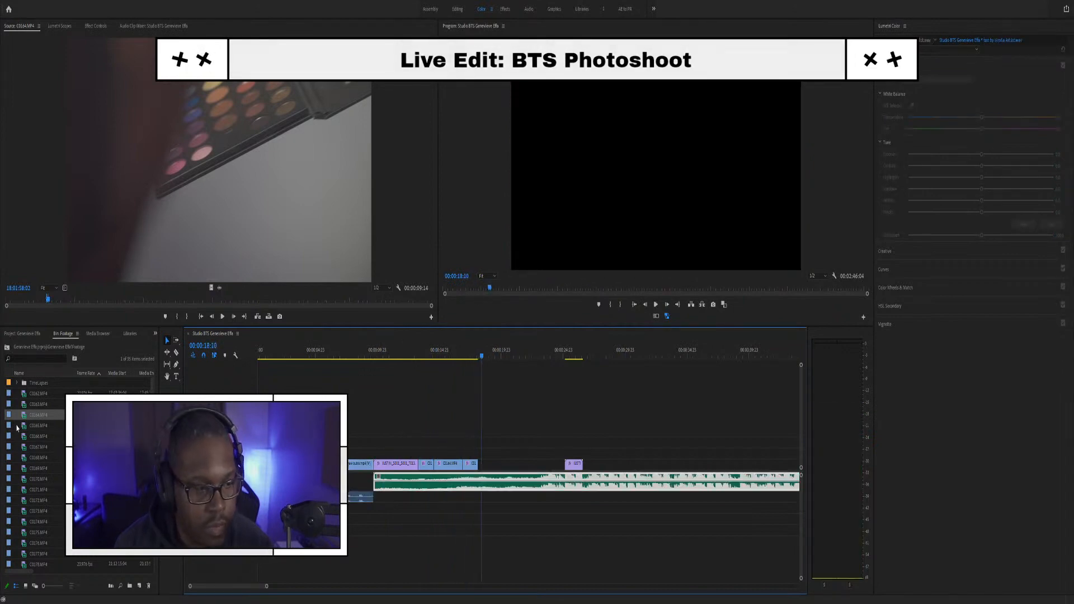
Step: Browse the source footage and park the playhead at the palette clip's end
{"action": "left_click_drag", "start_coordinate": [59, 300], "coordinate": [81, 298]}
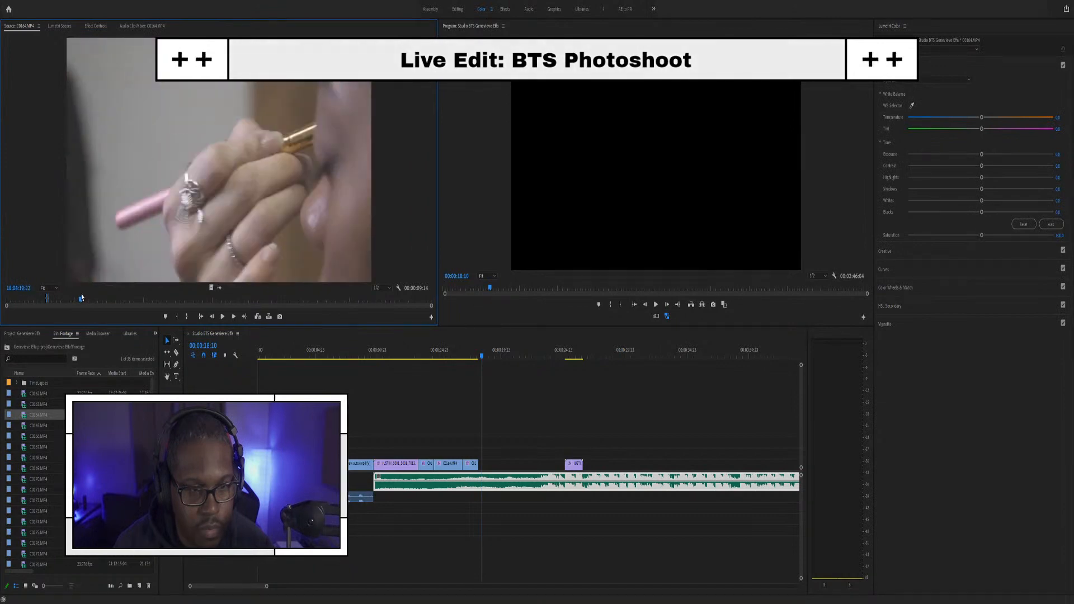
{"action": "left_click", "coordinate": [430, 351]}
{"action": "left_click_drag", "start_coordinate": [430, 352], "coordinate": [472, 351]}
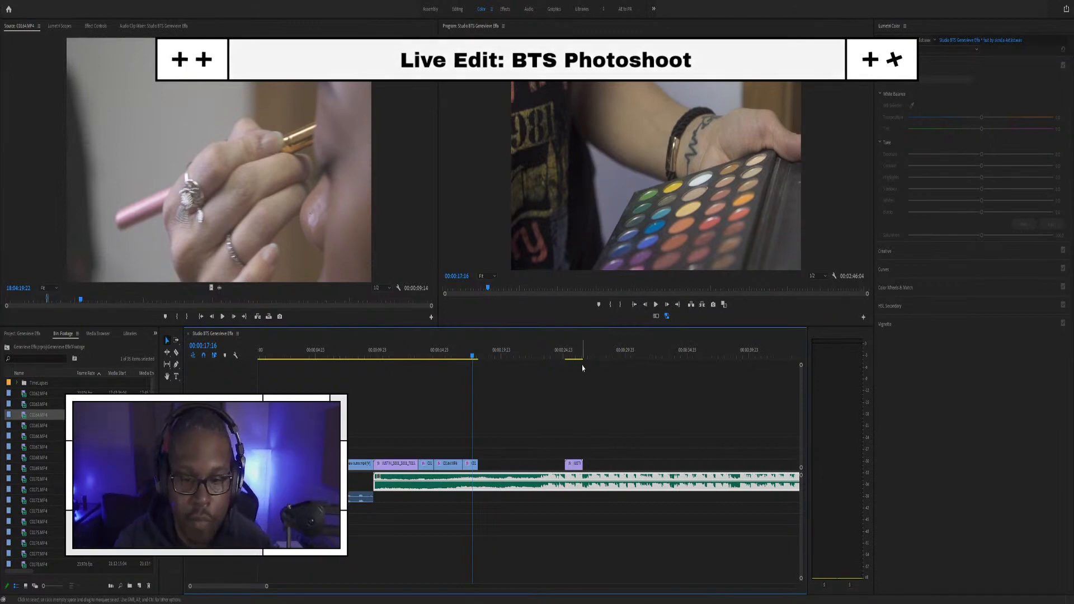
{"action": "left_click", "coordinate": [554, 350]}
{"action": "left_click_drag", "start_coordinate": [554, 348], "coordinate": [509, 344]}
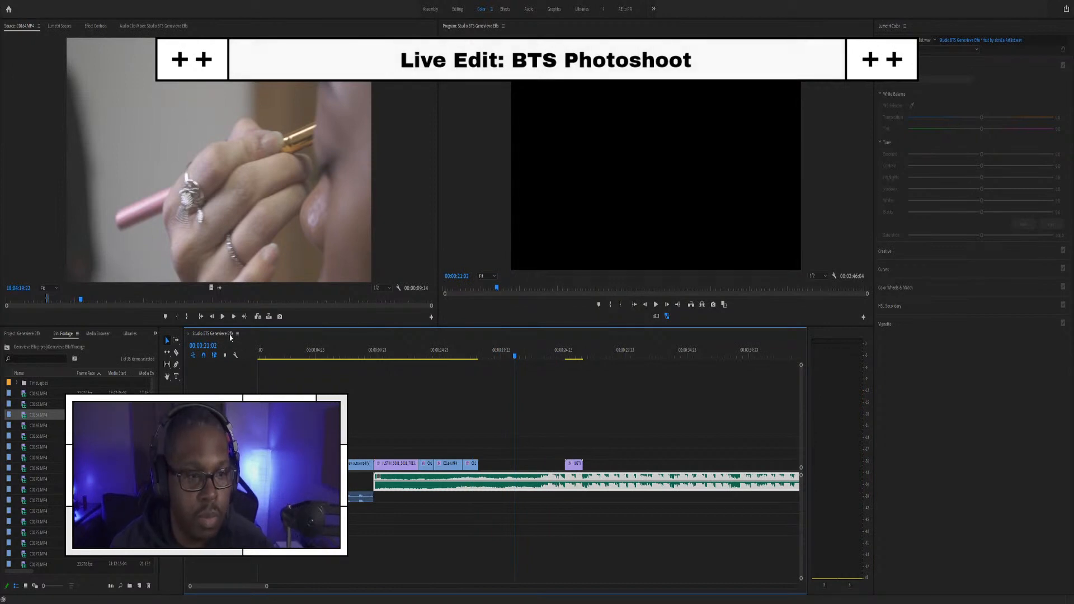
{"action": "scroll", "coordinate": [485, 347], "scroll_direction": "up", "scroll_amount": 3}
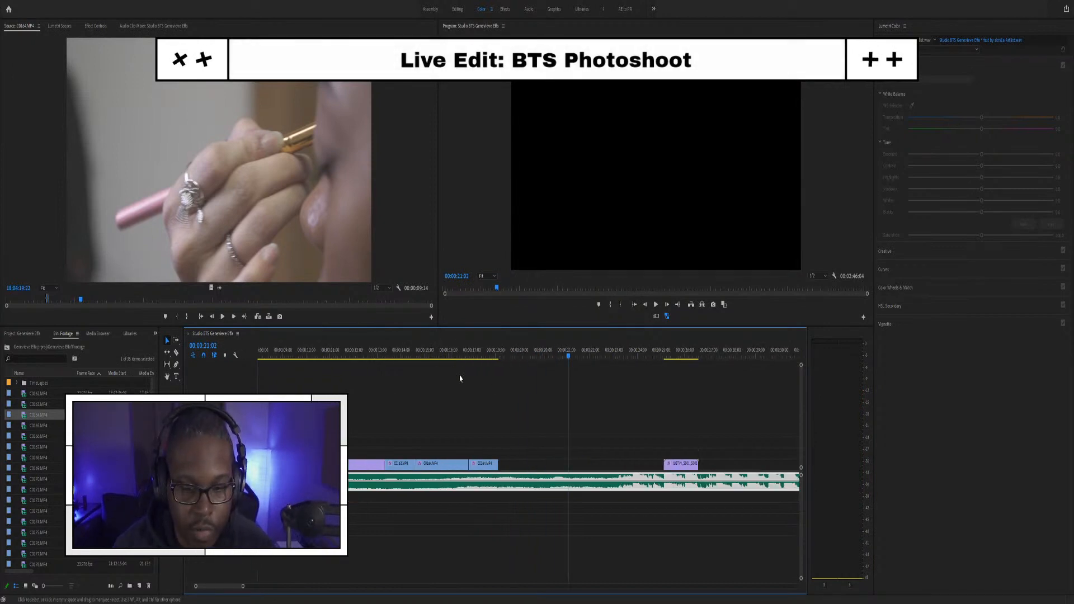
{"action": "left_click", "coordinate": [488, 350]}
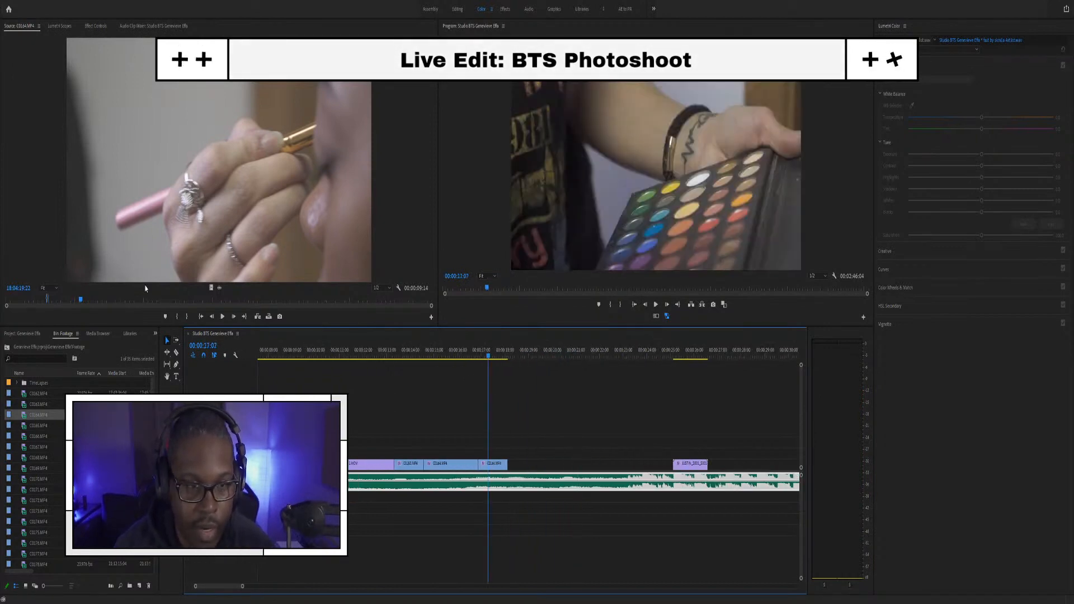
Step: Mark an In point at the eye-makeup shot's start and drop it onto V2 at the playhead
{"action": "left_click_drag", "start_coordinate": [80, 300], "coordinate": [85, 300]}
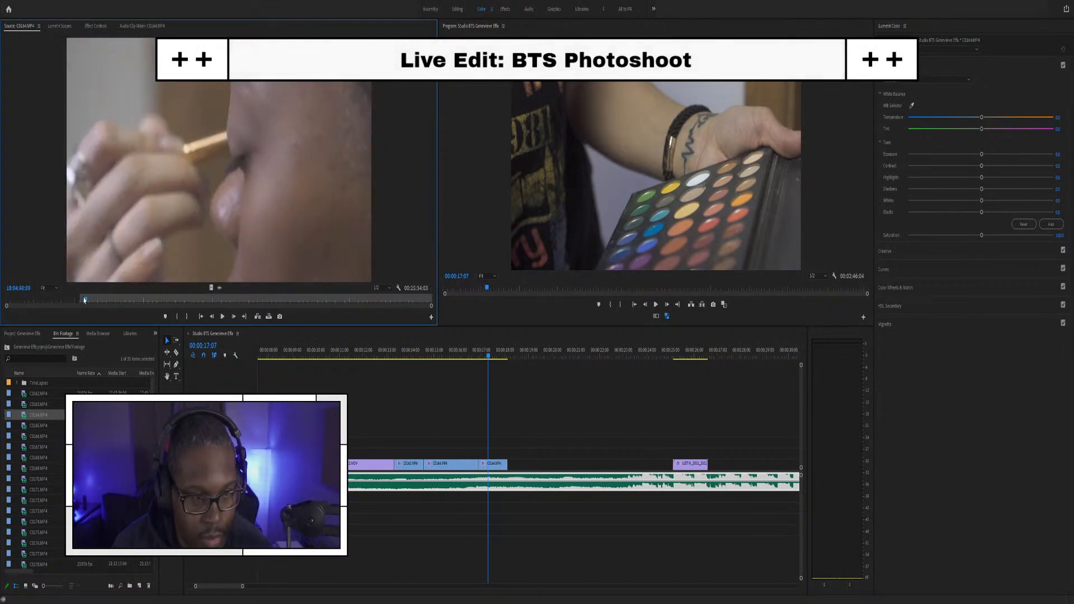
{"action": "key", "text": "i"}
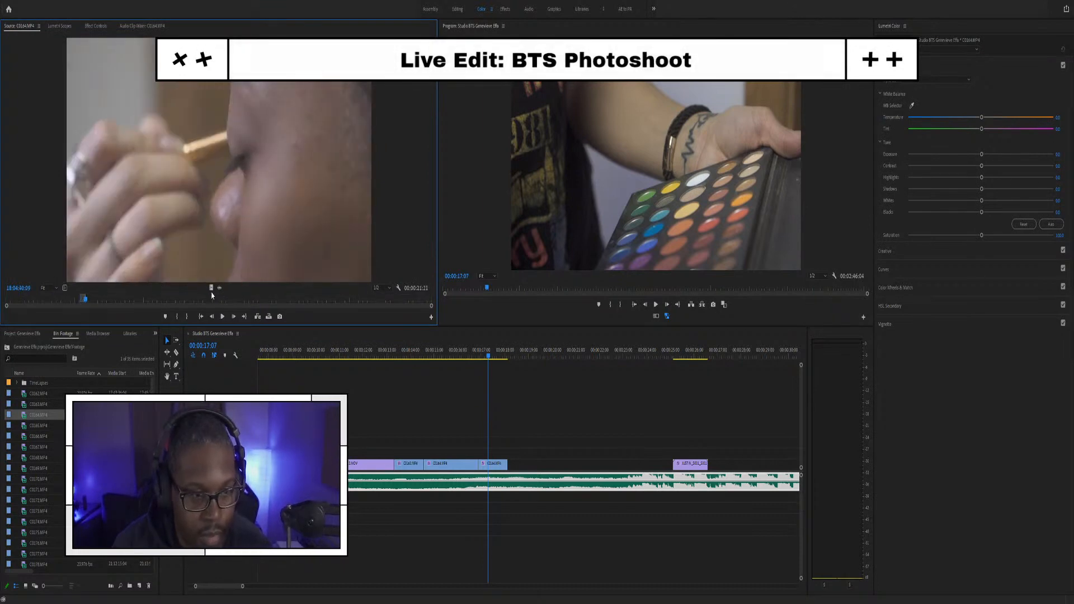
{"action": "left_click_drag", "start_coordinate": [211, 288], "coordinate": [511, 456]}
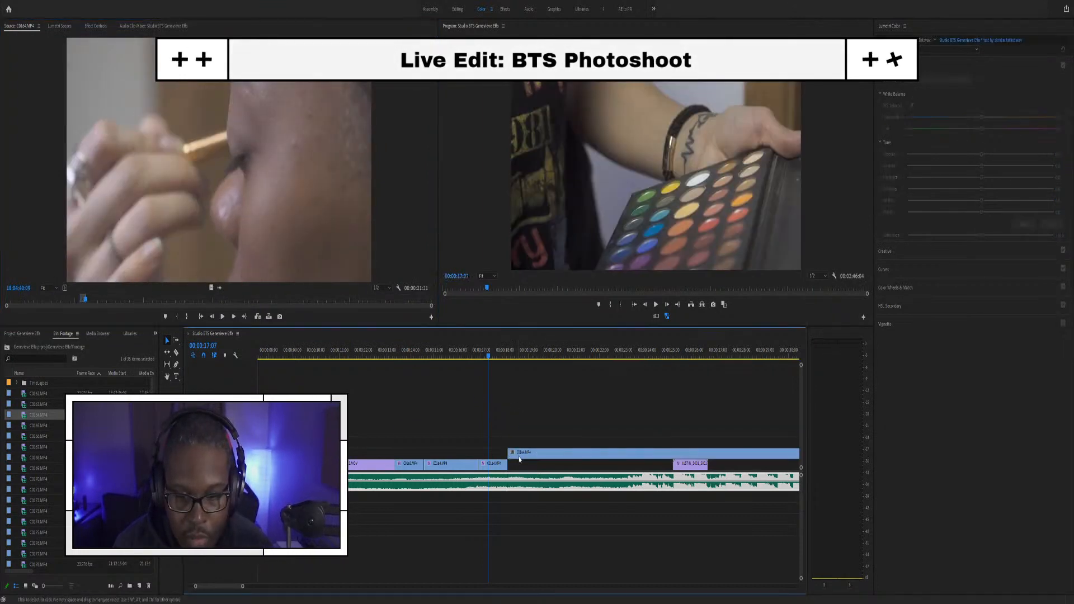
Step: Trim the eye-makeup clip's start later and move it down onto V1 with Alt+Down
{"action": "scroll", "coordinate": [521, 439], "scroll_direction": "down", "scroll_amount": 3}
{"action": "key", "text": "minus"}
{"action": "left_click", "coordinate": [492, 456]}
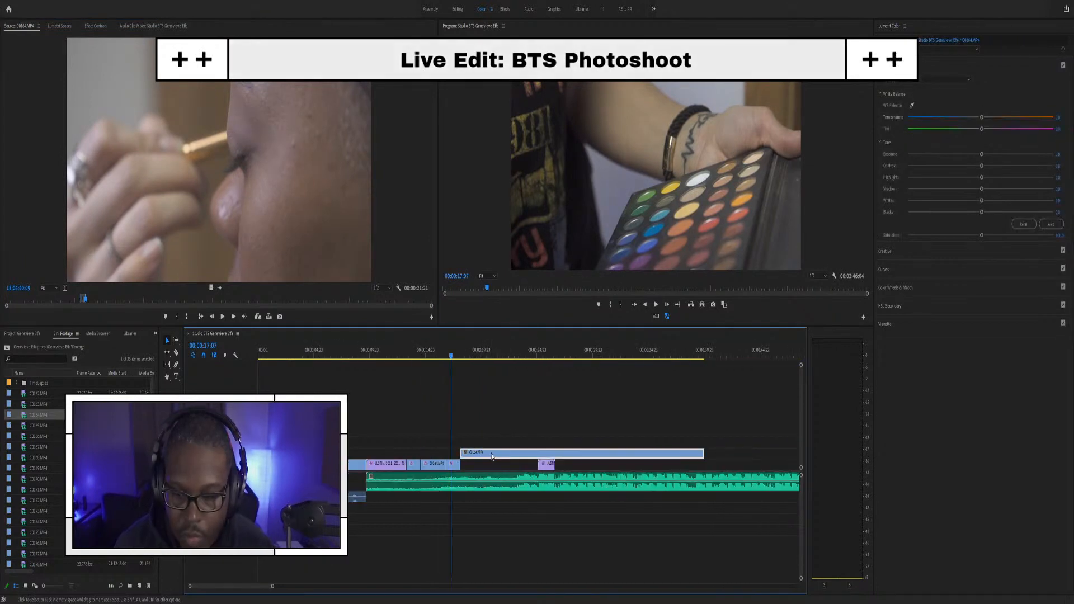
{"action": "mouse_move", "coordinate": [461, 452]}
{"action": "left_mouse_down"}
{"action": "mouse_move", "coordinate": [488, 442]}
{"action": "mouse_move", "coordinate": [481, 453]}
{"action": "left_mouse_up"}
{"action": "scroll", "coordinate": [478, 457], "scroll_direction": "up", "scroll_amount": 4}
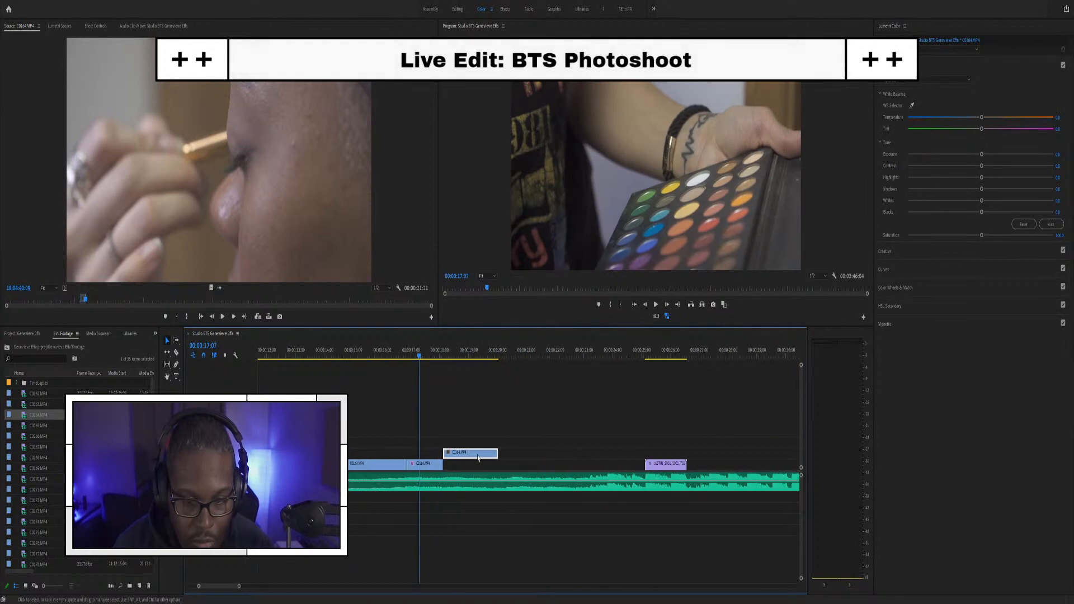
{"action": "key", "text": "alt+Down"}
Step: Extend the eye-makeup clip's end to the playhead and play back the edit
{"action": "key", "text": "space"}
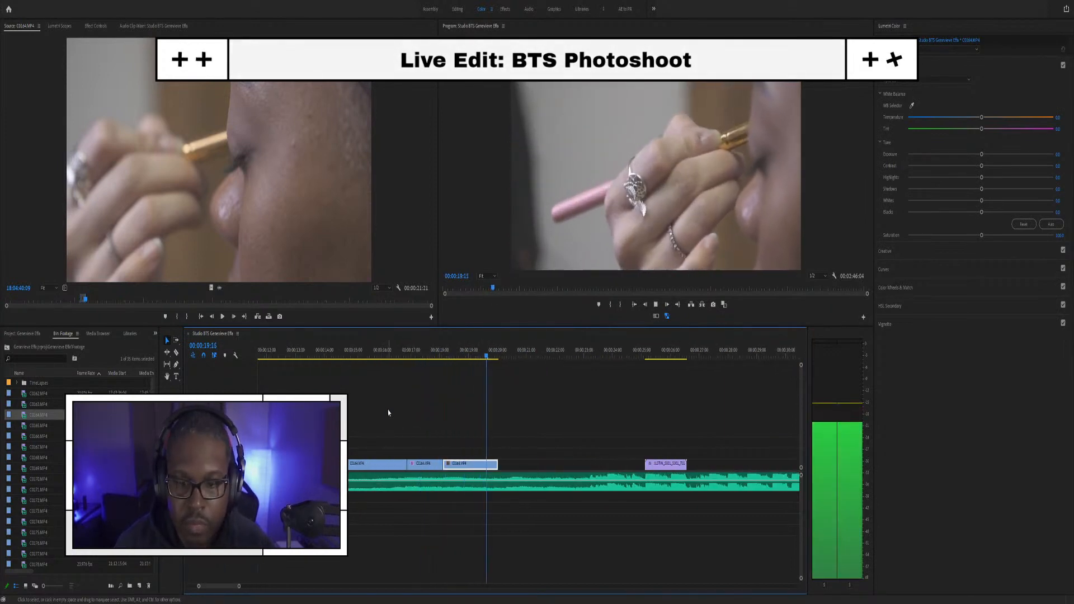
{"action": "left_click", "coordinate": [464, 445]}
{"action": "left_click_drag", "start_coordinate": [493, 470], "coordinate": [510, 470]}
{"action": "left_click", "coordinate": [380, 359]}
{"action": "key", "text": "space"}
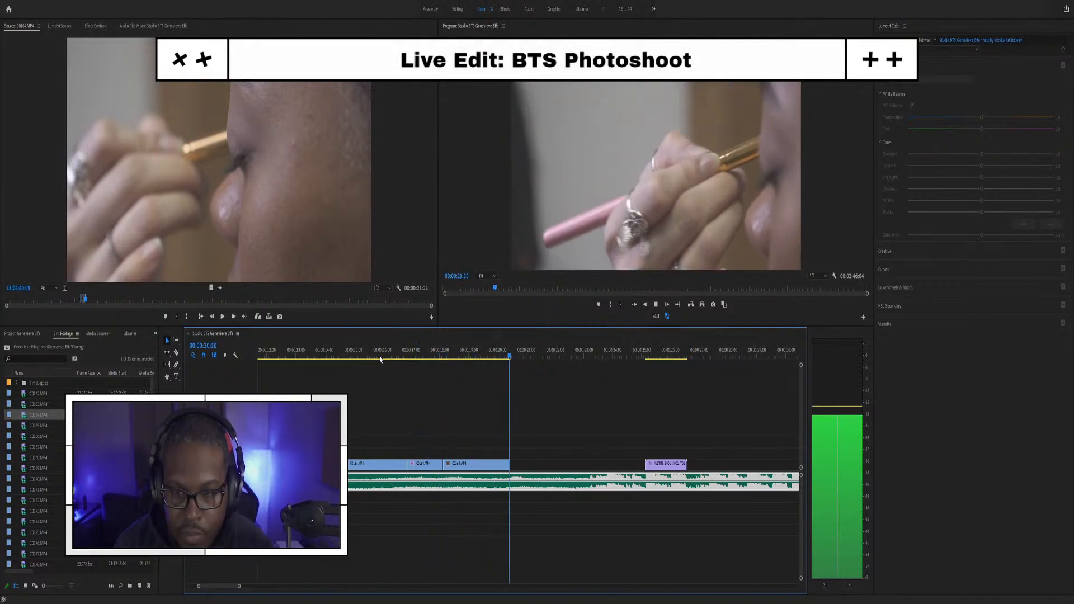
{"action": "key", "text": "space"}
Step: Shorten the eye-makeup clip's ending slightly and replay it to confirm
{"action": "key", "text": "="}
{"action": "left_click", "coordinate": [454, 354]}
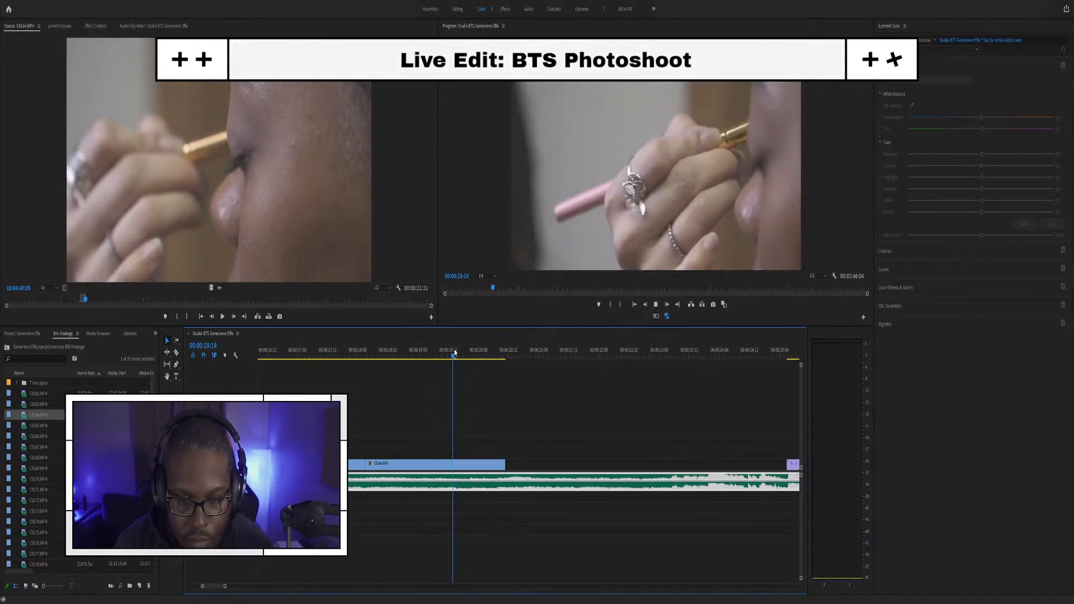
{"action": "key", "text": "space"}
{"action": "key", "text": "space"}
{"action": "left_click_drag", "start_coordinate": [504, 465], "coordinate": [497, 465]}
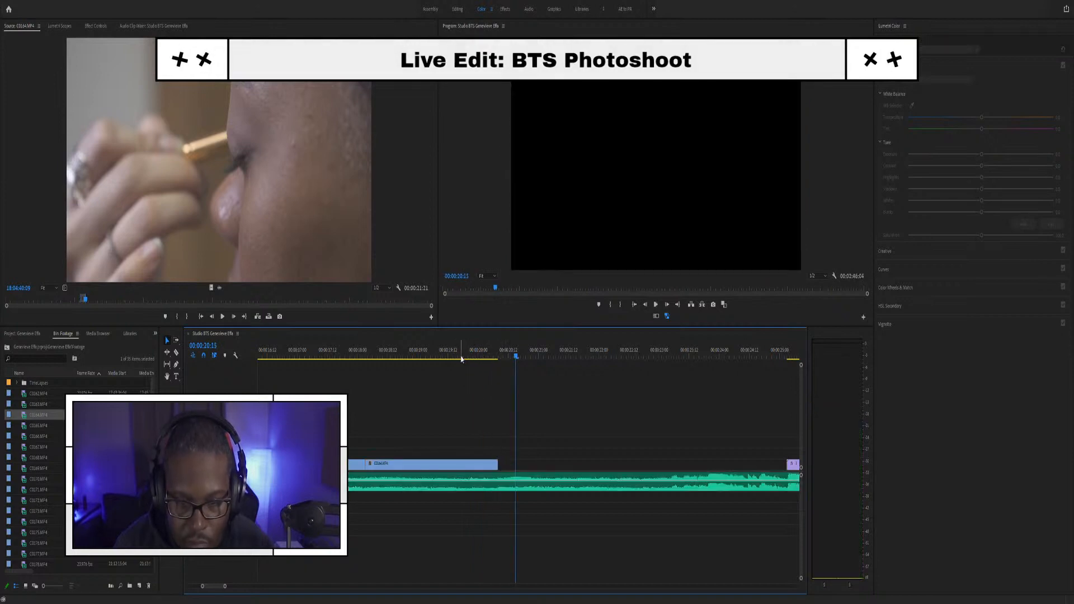
{"action": "left_click", "coordinate": [462, 357]}
{"action": "key", "text": "space"}
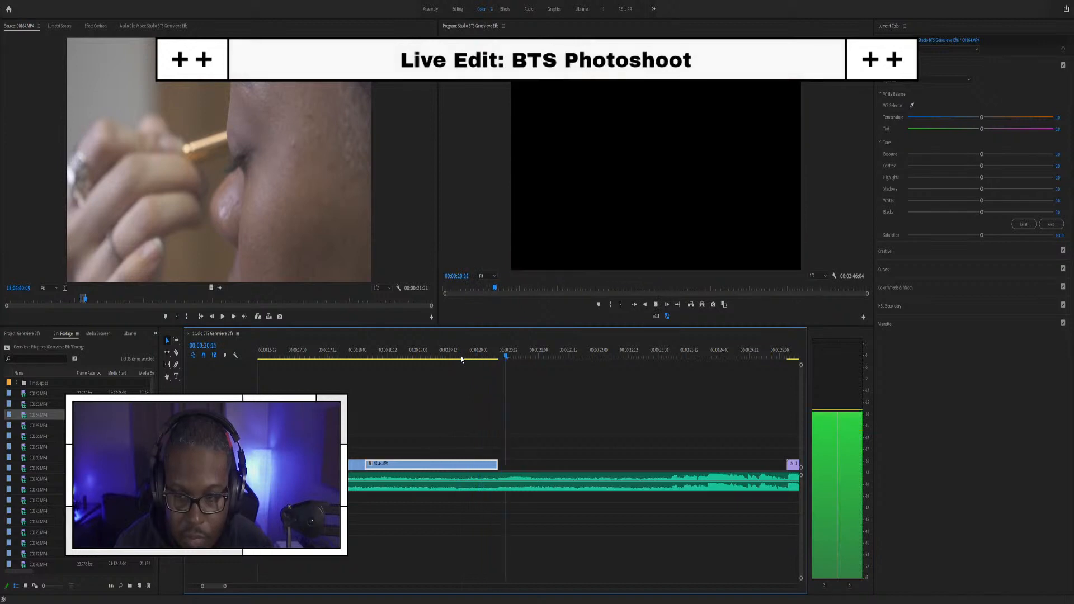
{"action": "key", "text": "space"}
{"action": "scroll", "coordinate": [276, 464], "scroll_direction": "down", "scroll_amount": 3}
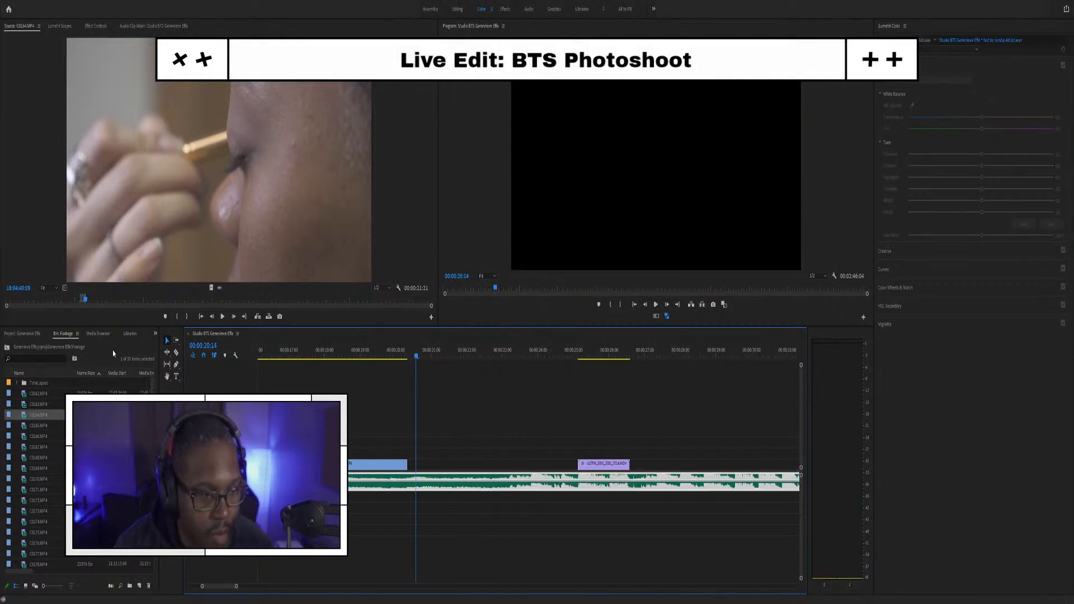
Step: Place the masked woman shot on the upper track, cutting it and deleting the excess
{"action": "left_click_drag", "start_coordinate": [85, 301], "coordinate": [115, 298]}
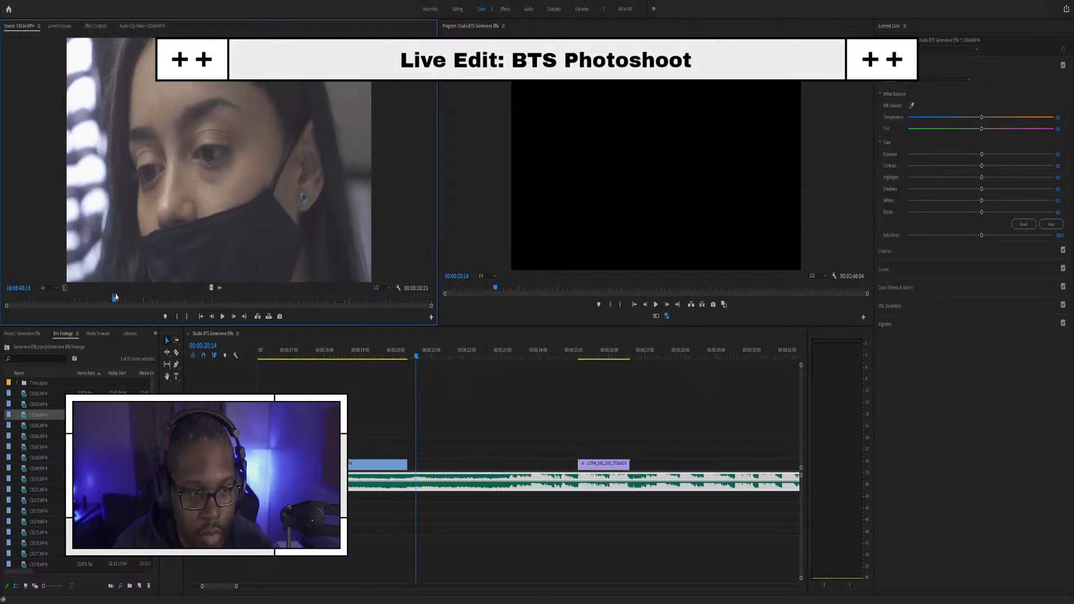
{"action": "left_click_drag", "start_coordinate": [213, 284], "coordinate": [409, 456]}
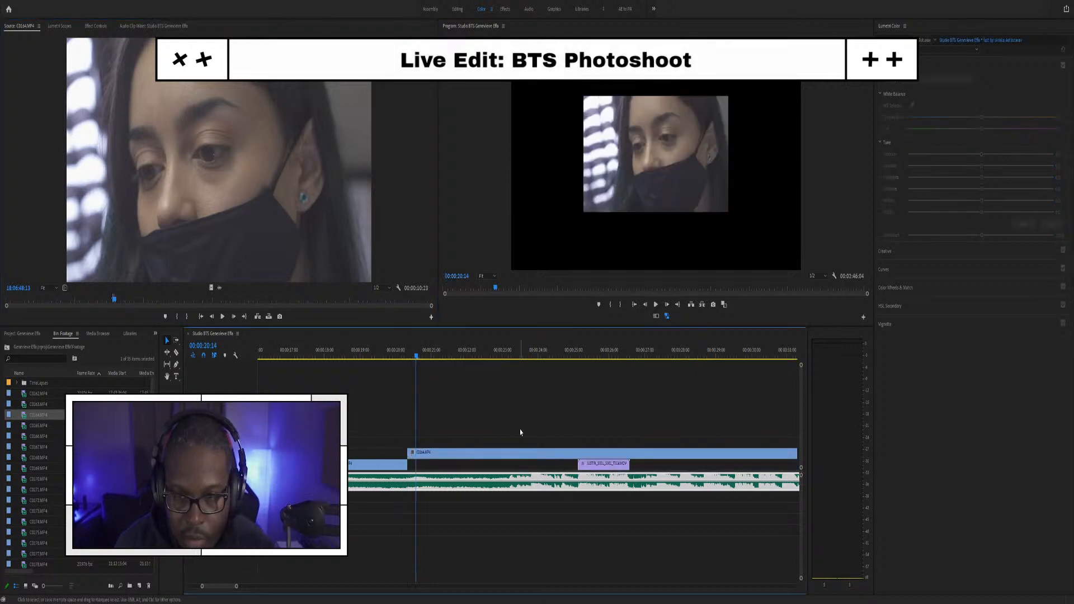
{"action": "left_click", "coordinate": [447, 452]}
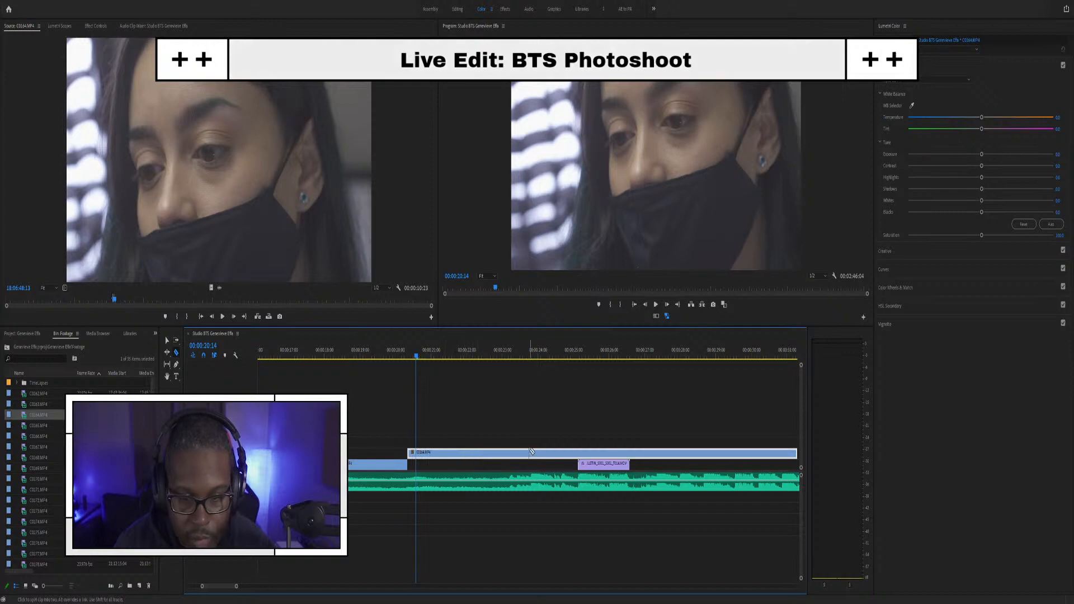
{"action": "left_click", "coordinate": [498, 452]}
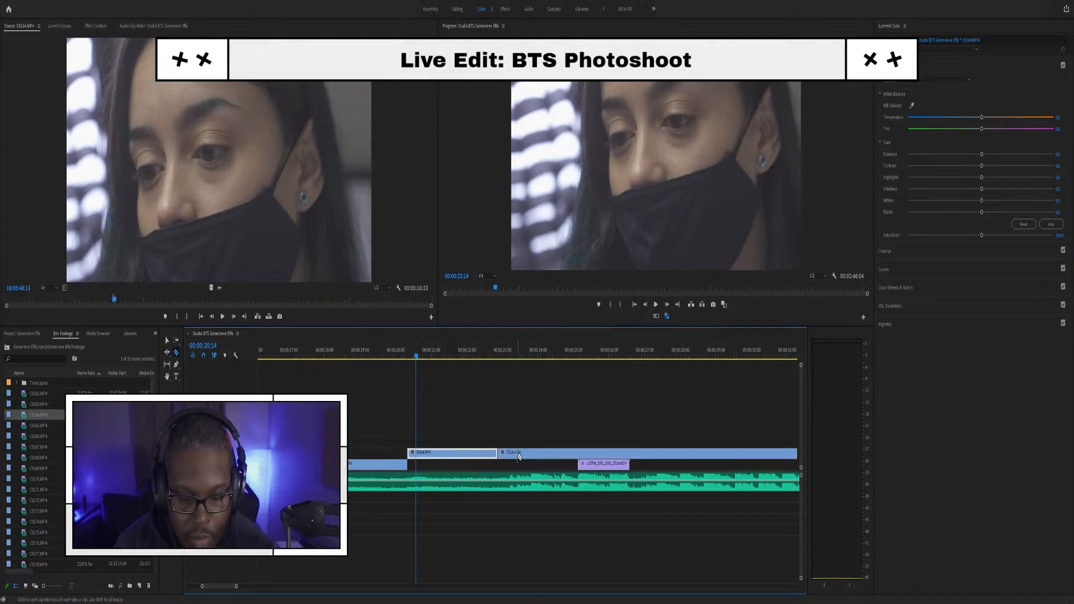
{"action": "key", "text": "v"}
{"action": "key", "text": "Delete"}
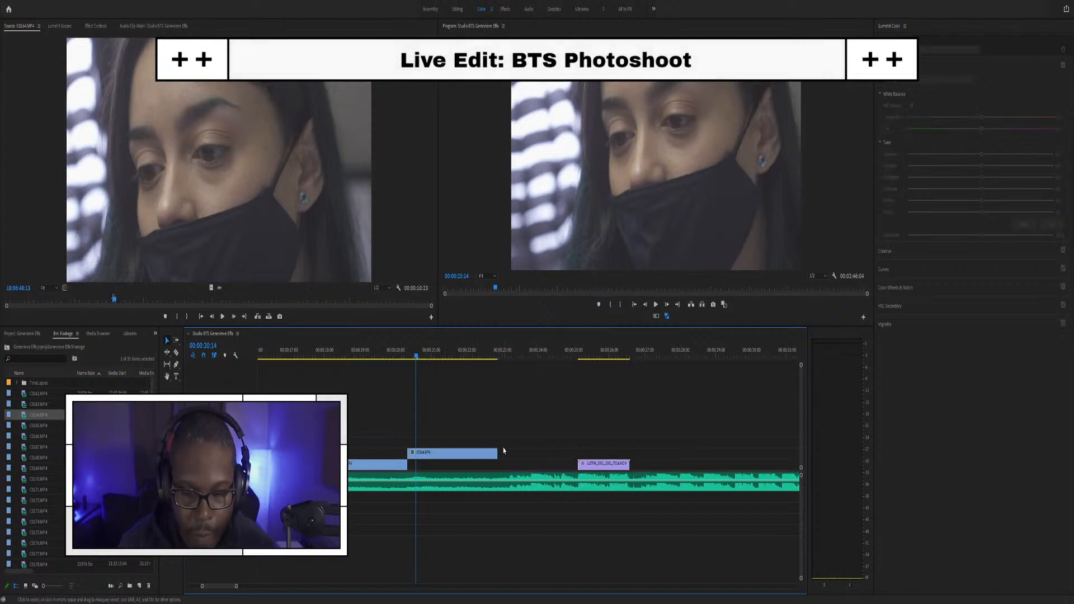
Step: Adjust the masked woman clip's end and move it down onto the main track
{"action": "left_click", "coordinate": [431, 453]}
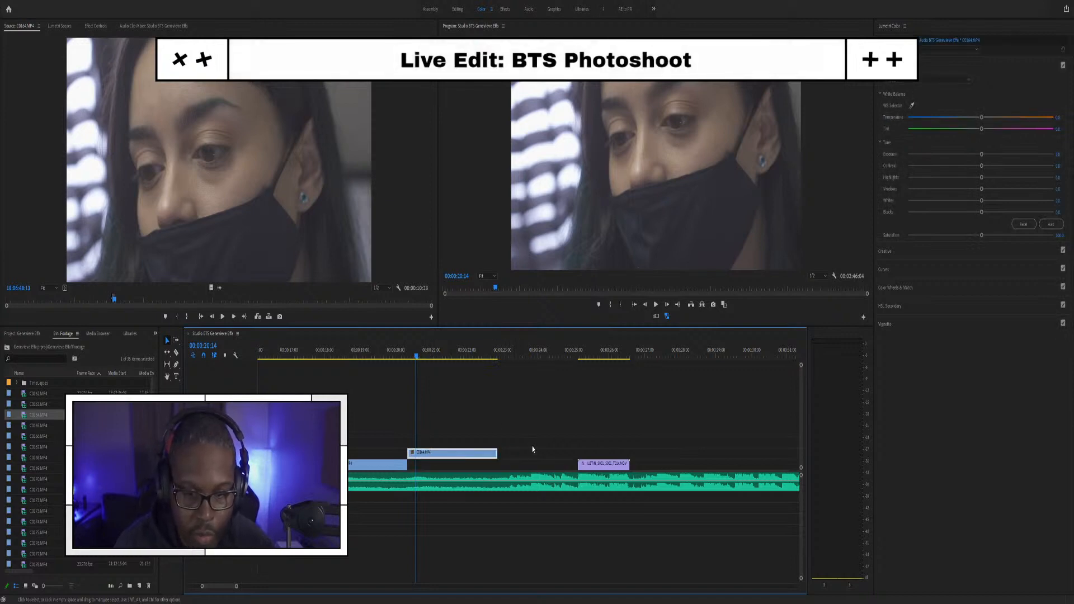
{"action": "mouse_move", "coordinate": [497, 452]}
{"action": "left_mouse_down"}
{"action": "mouse_move", "coordinate": [714, 442]}
{"action": "mouse_move", "coordinate": [497, 450]}
{"action": "left_mouse_up"}
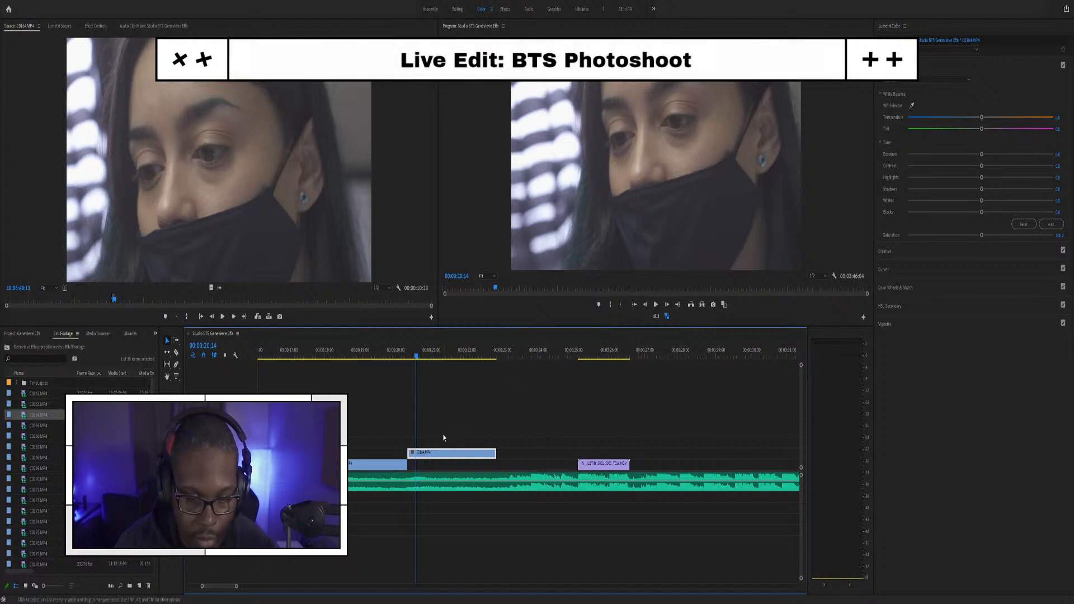
{"action": "left_click_drag", "start_coordinate": [448, 453], "coordinate": [448, 463]}
{"action": "left_click", "coordinate": [372, 356]}
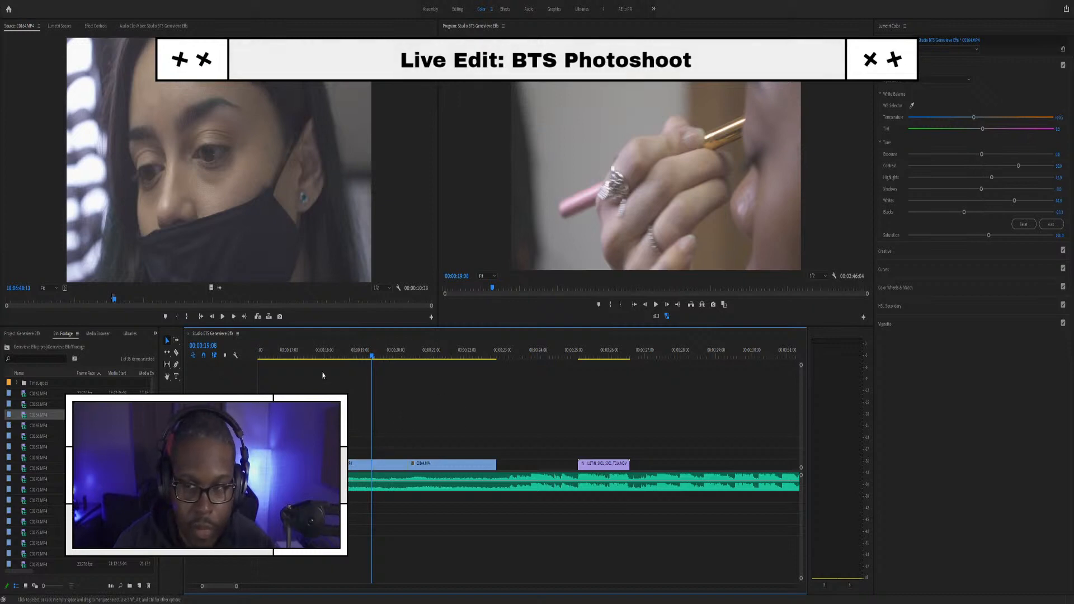
Step: Show the colour scopes beside the program view and raise the palette clip's blacks
{"action": "left_click", "coordinate": [309, 356]}
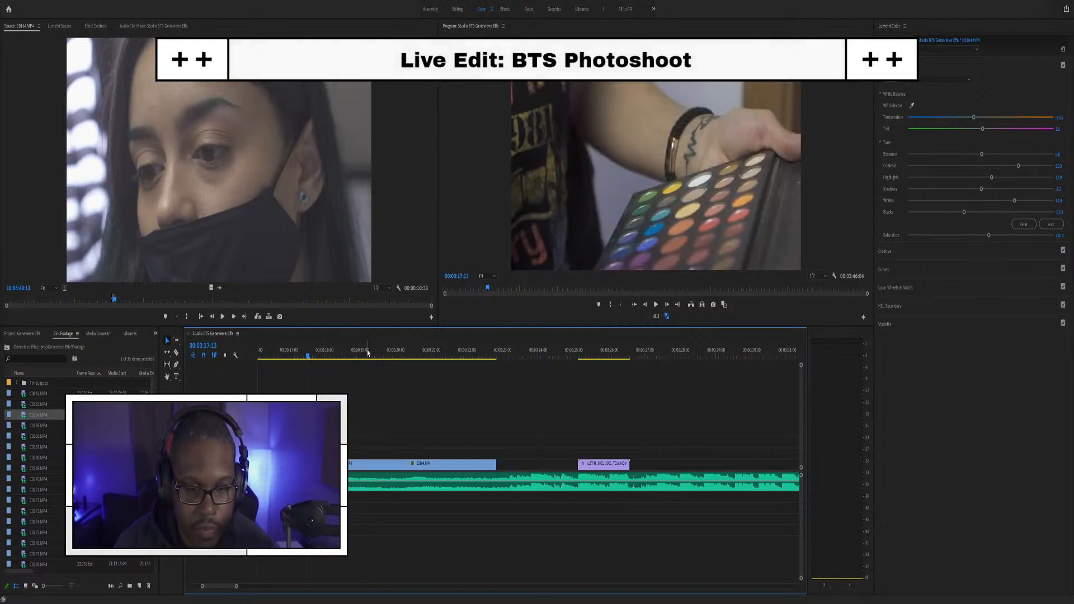
{"action": "left_click", "coordinate": [367, 354]}
{"action": "left_click", "coordinate": [304, 352]}
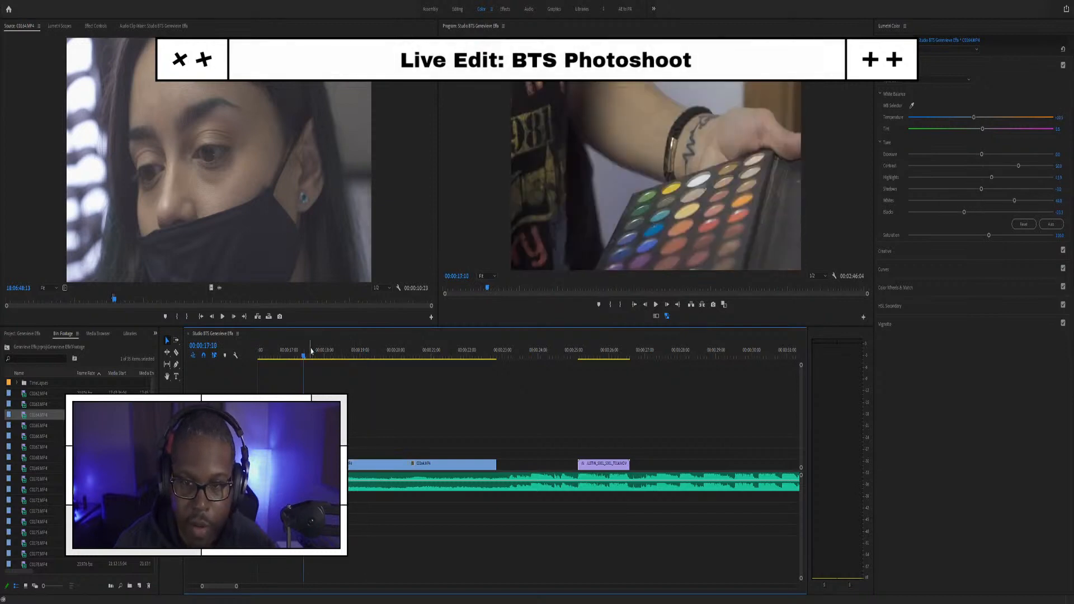
{"action": "key", "text": "ctrl+shift+period"}
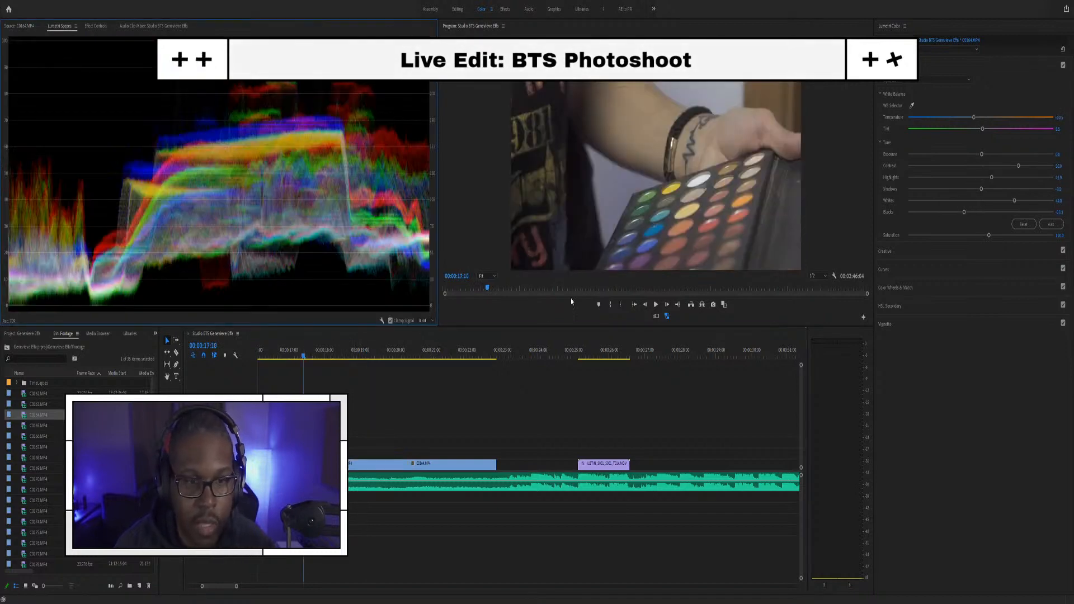
{"action": "left_click", "coordinate": [966, 213]}
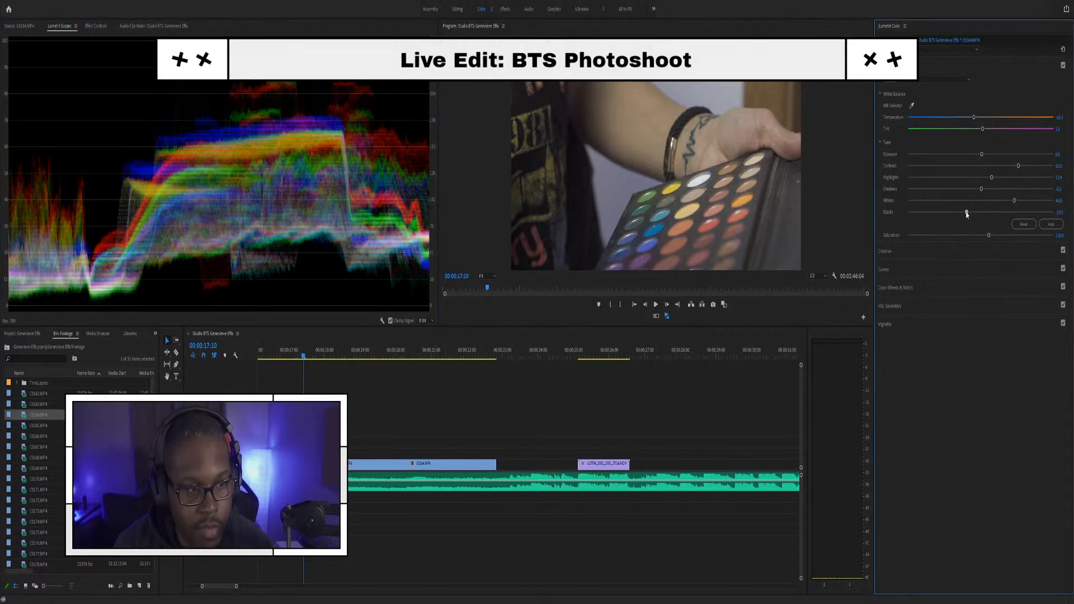
Step: Paste the palette clip's Lumetri grade onto the brush clip, lower its whites and preview
{"action": "left_click", "coordinate": [370, 356]}
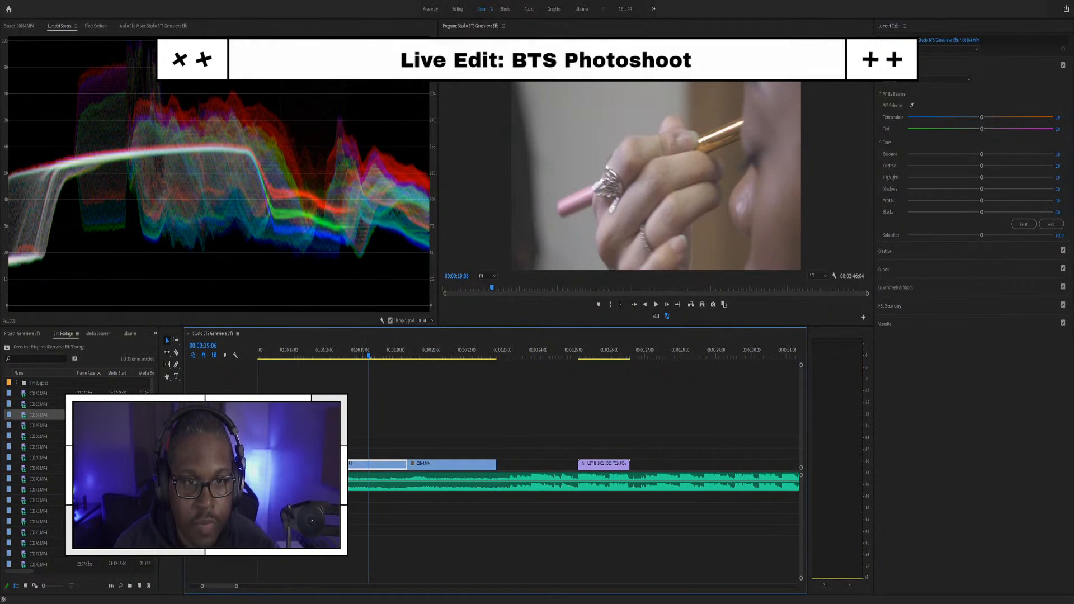
{"action": "key", "text": "ctrl+r"}
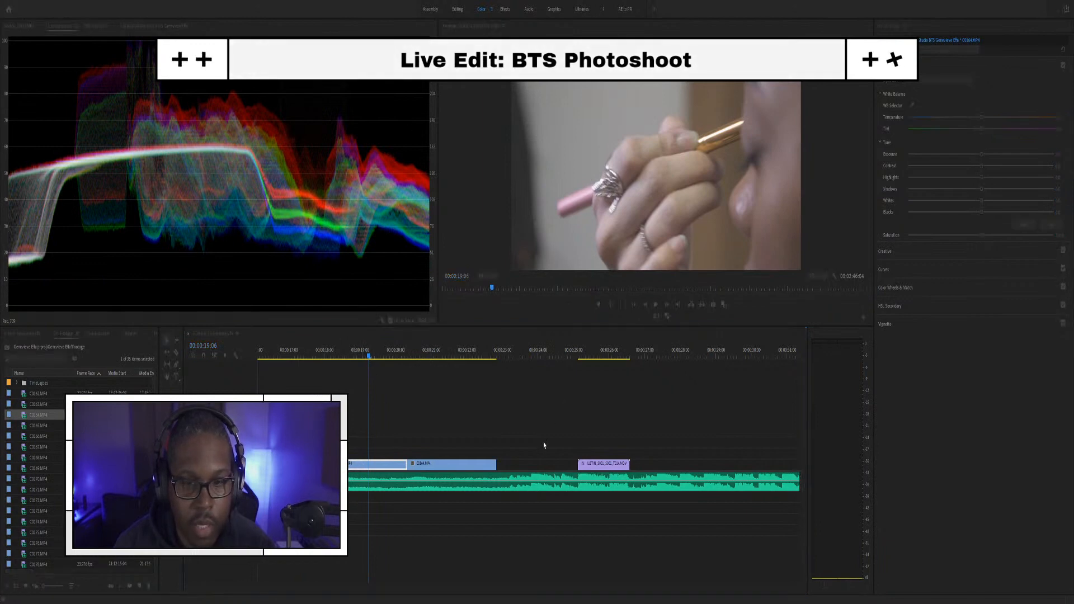
{"action": "left_click", "coordinate": [544, 446]}
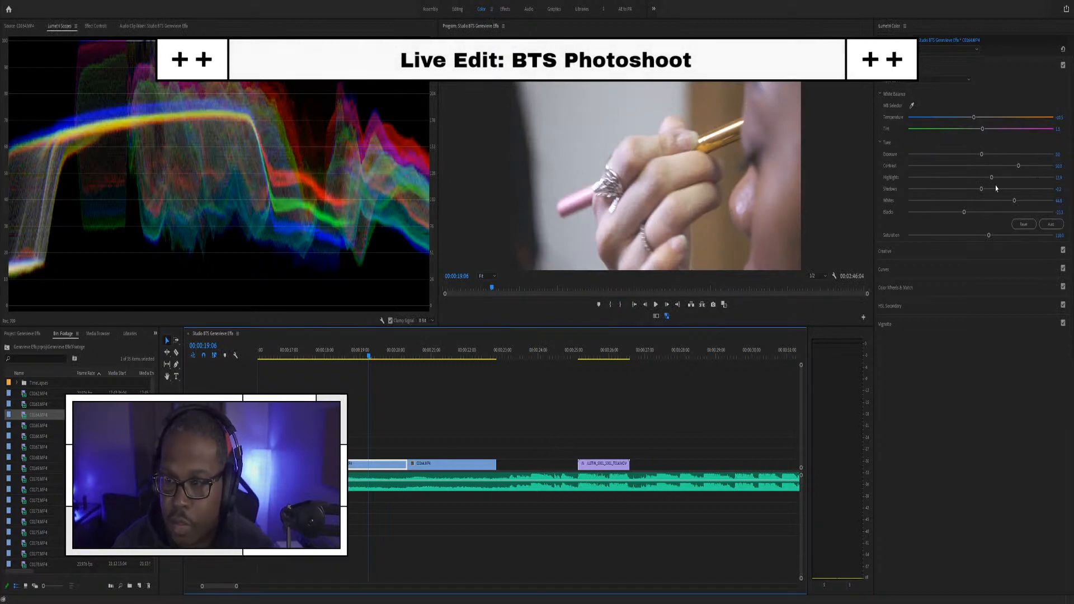
{"action": "left_click_drag", "start_coordinate": [1016, 203], "coordinate": [944, 212]}
{"action": "key", "text": "space"}
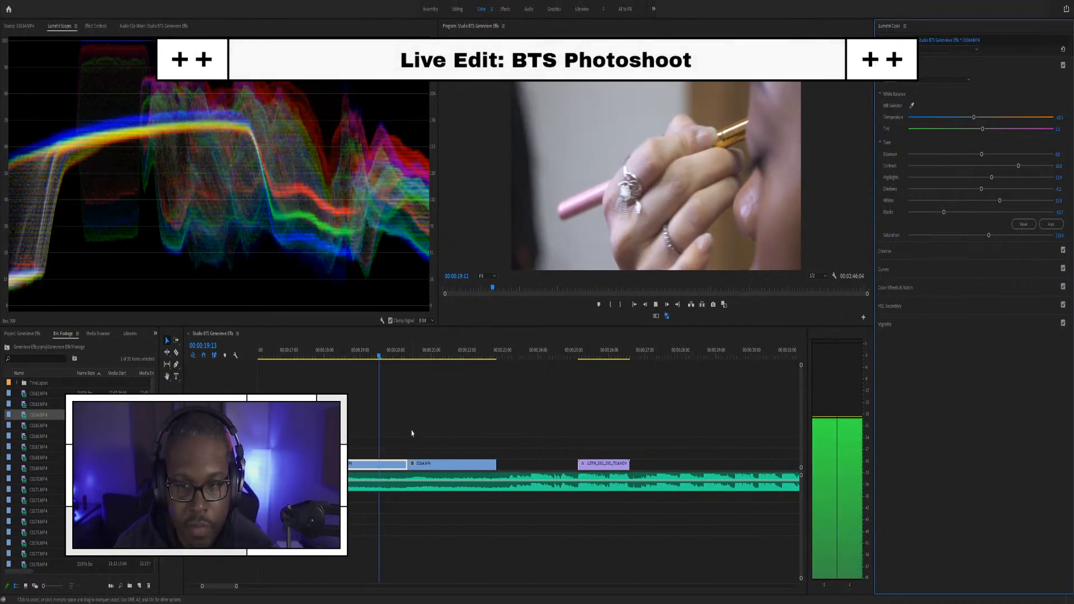
{"action": "key", "text": "space"}
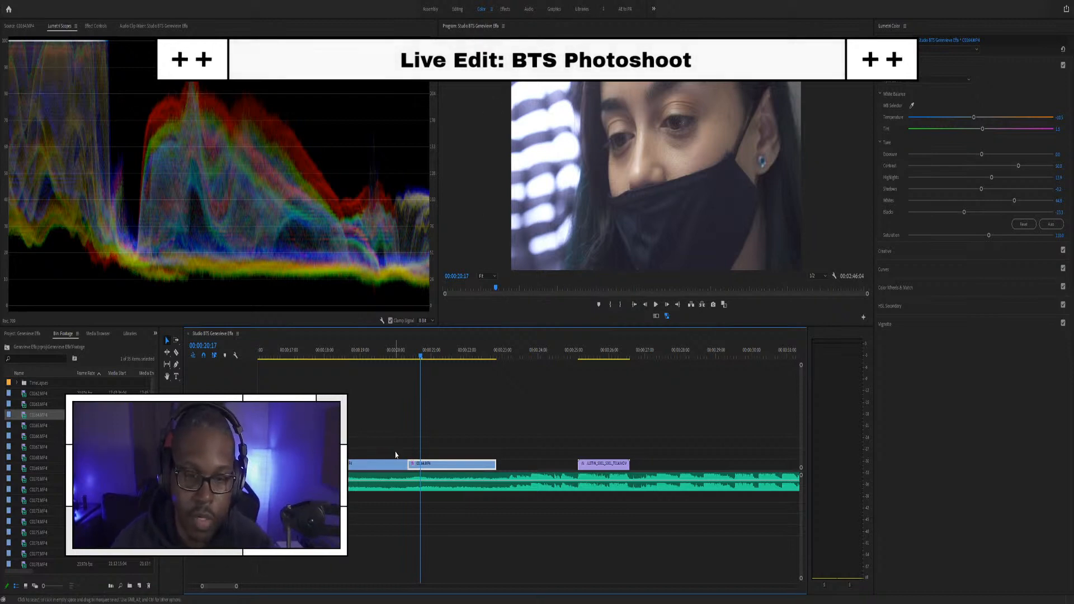
Step: Preview the face clip and trim about one second off its end
{"action": "left_click", "coordinate": [384, 359]}
{"action": "key", "text": "space"}
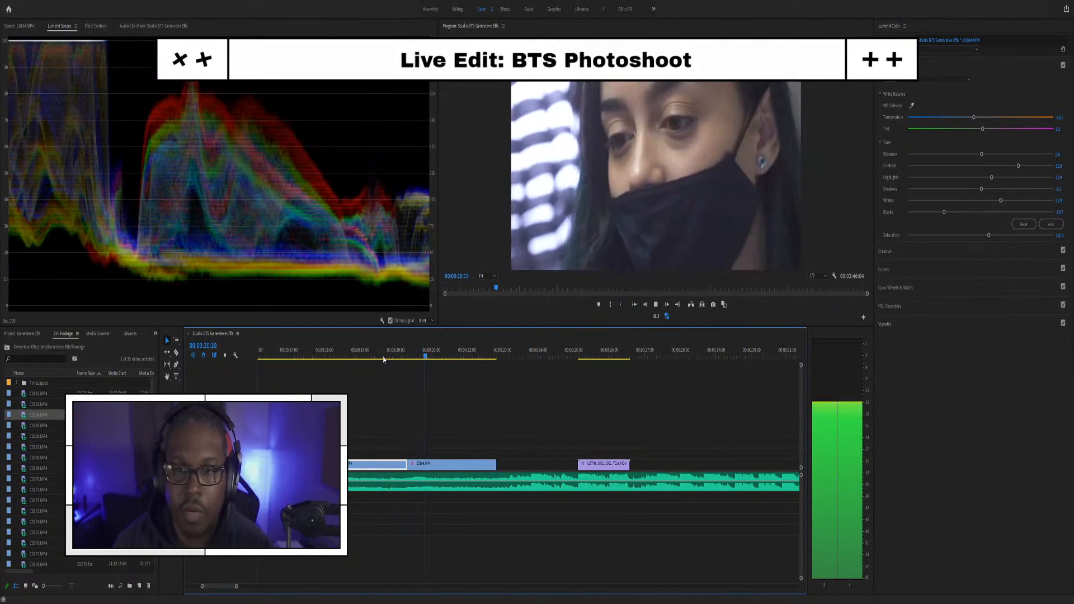
{"action": "key", "text": "space"}
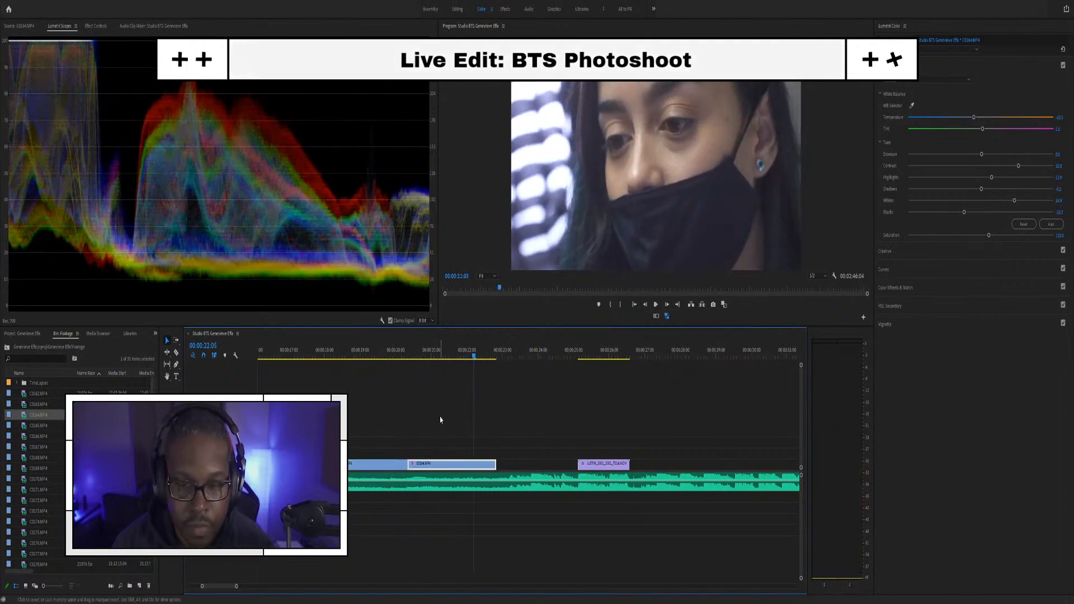
{"action": "key", "text": "="}
{"action": "left_click", "coordinate": [386, 356]}
{"action": "key", "text": "space"}
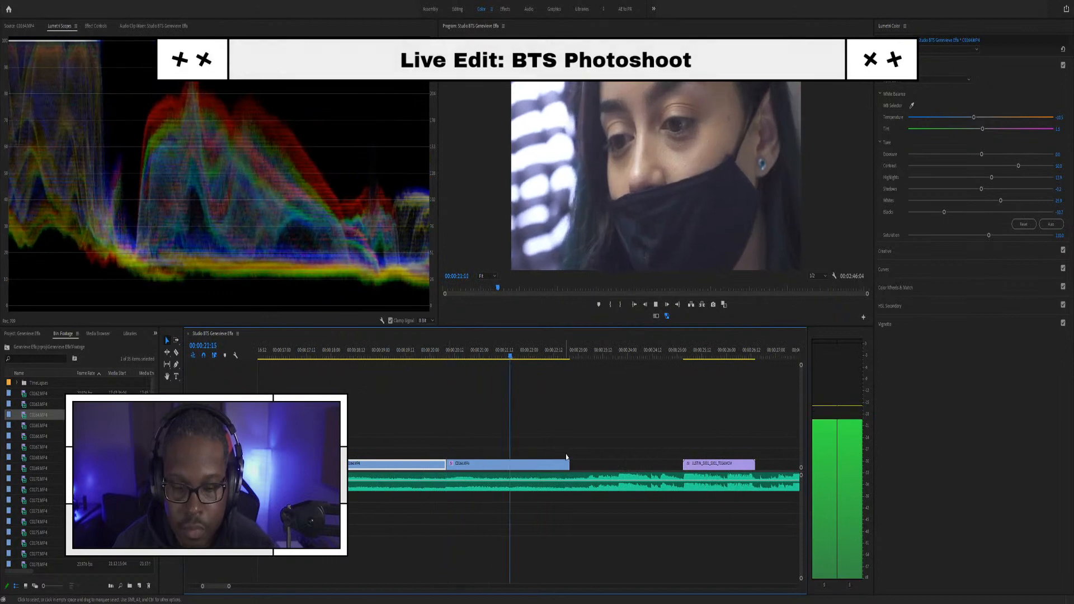
{"action": "key", "text": "space"}
{"action": "left_click_drag", "start_coordinate": [575, 462], "coordinate": [509, 457]}
Step: Play through the palette and face clips to check the shortened cut
{"action": "scroll", "coordinate": [409, 431], "scroll_direction": "up", "scroll_amount": 1}
{"action": "scroll", "coordinate": [409, 430], "scroll_direction": "up", "scroll_amount": 1}
{"action": "left_click", "coordinate": [397, 351]}
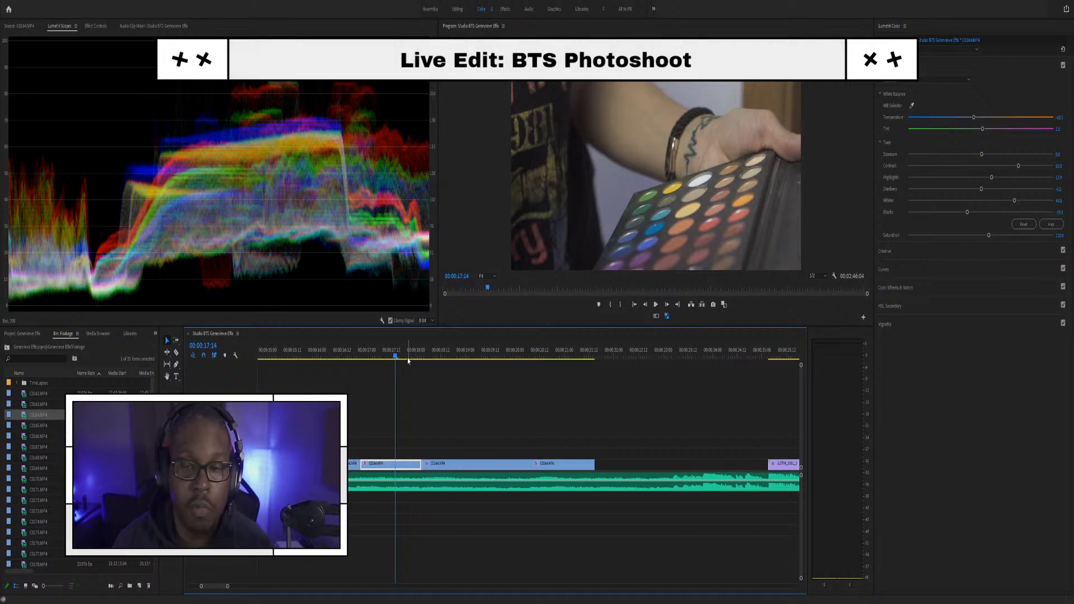
{"action": "scroll", "coordinate": [365, 356], "scroll_direction": "down", "scroll_amount": 2}
{"action": "key", "text": "space"}
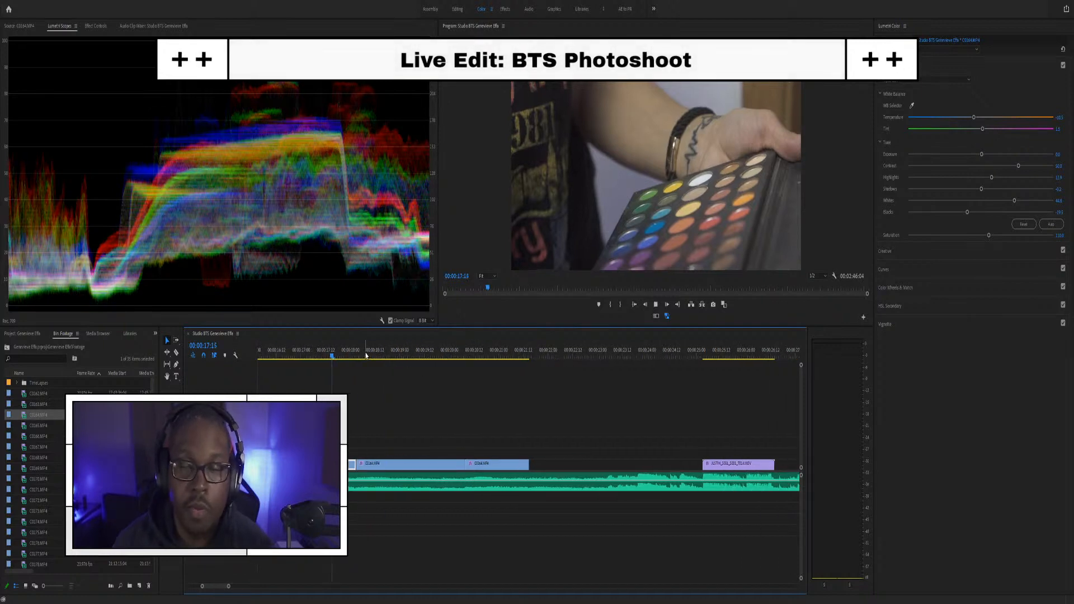
{"action": "left_click", "coordinate": [485, 352]}
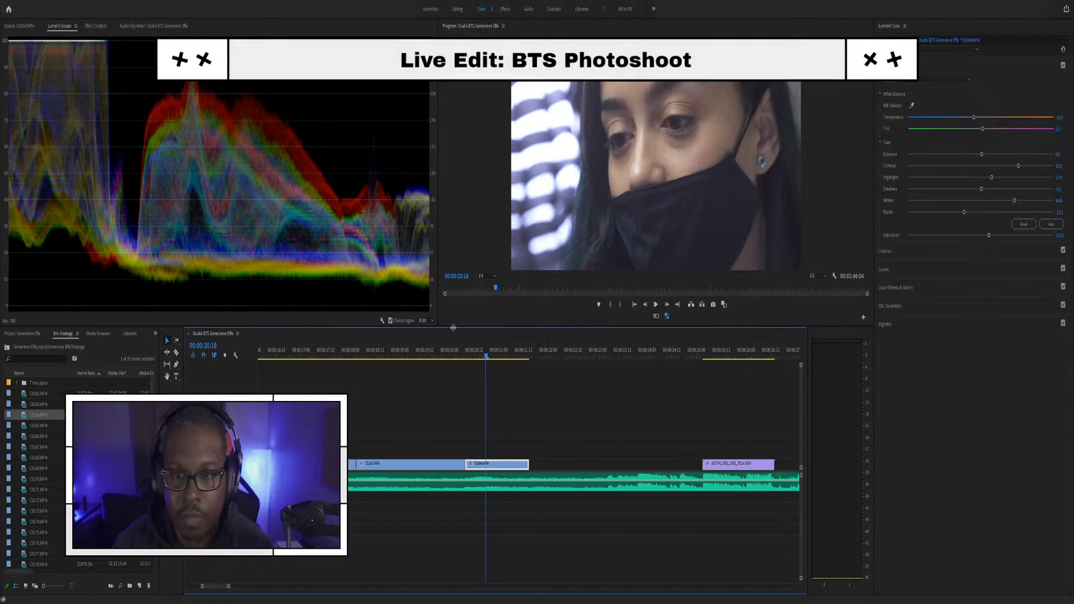
{"action": "left_click", "coordinate": [382, 350]}
{"action": "key", "text": "space"}
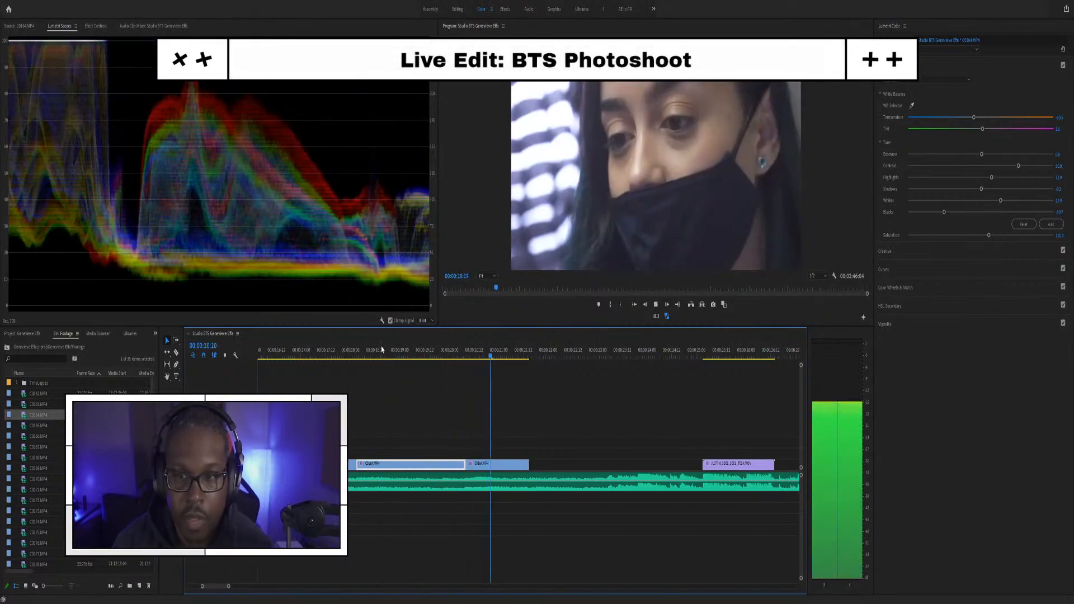
{"action": "key", "text": "space"}
Step: Darken the face clip's blacks and shadows slightly in Lumetri Color
{"action": "left_click", "coordinate": [495, 357]}
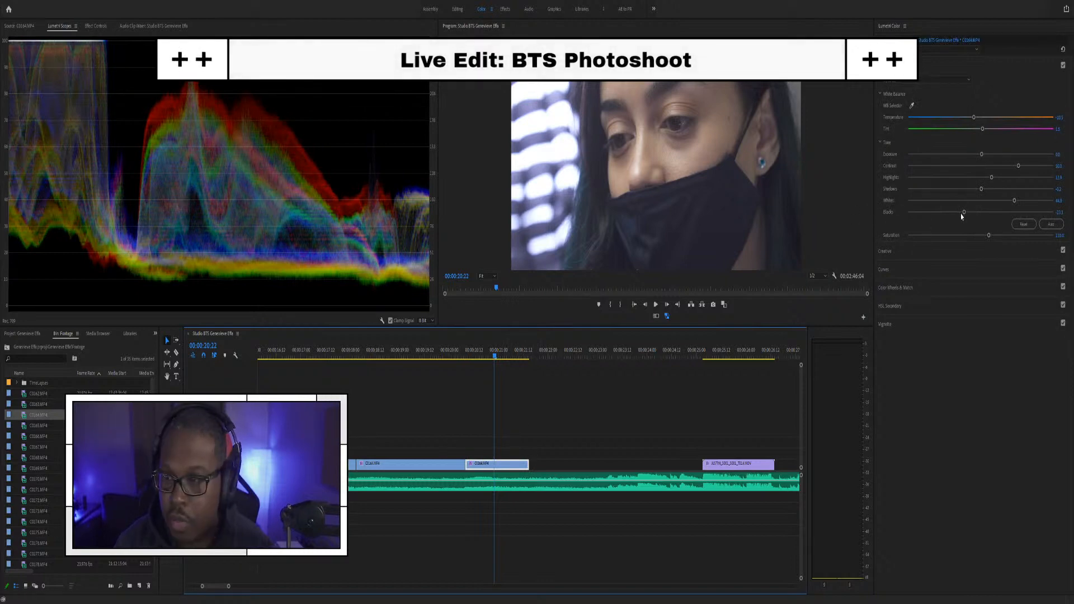
{"action": "left_click_drag", "start_coordinate": [963, 214], "coordinate": [952, 213]}
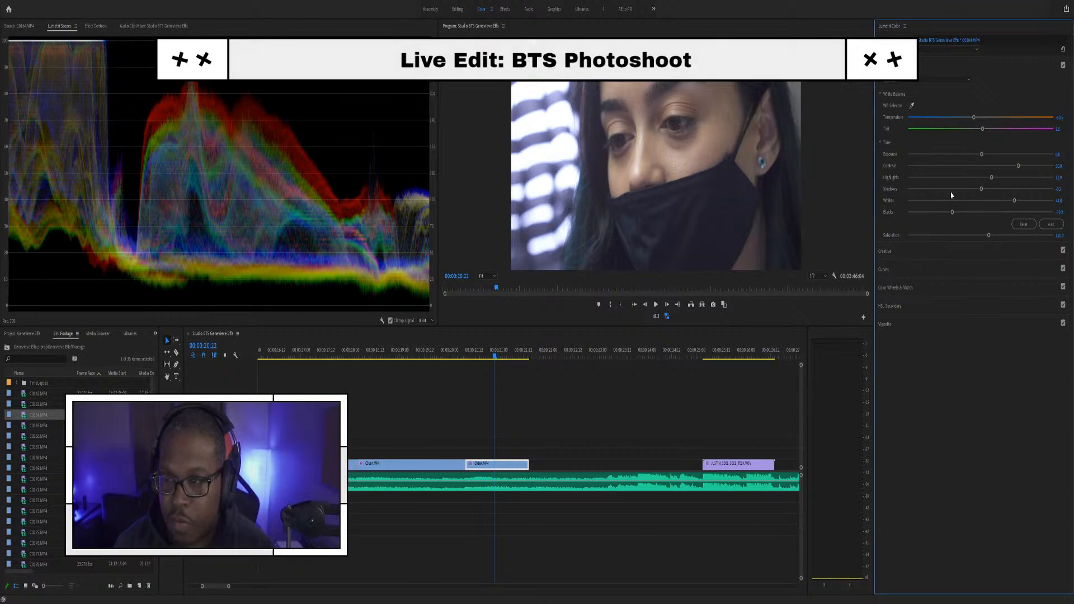
{"action": "left_click_drag", "start_coordinate": [983, 193], "coordinate": [978, 191]}
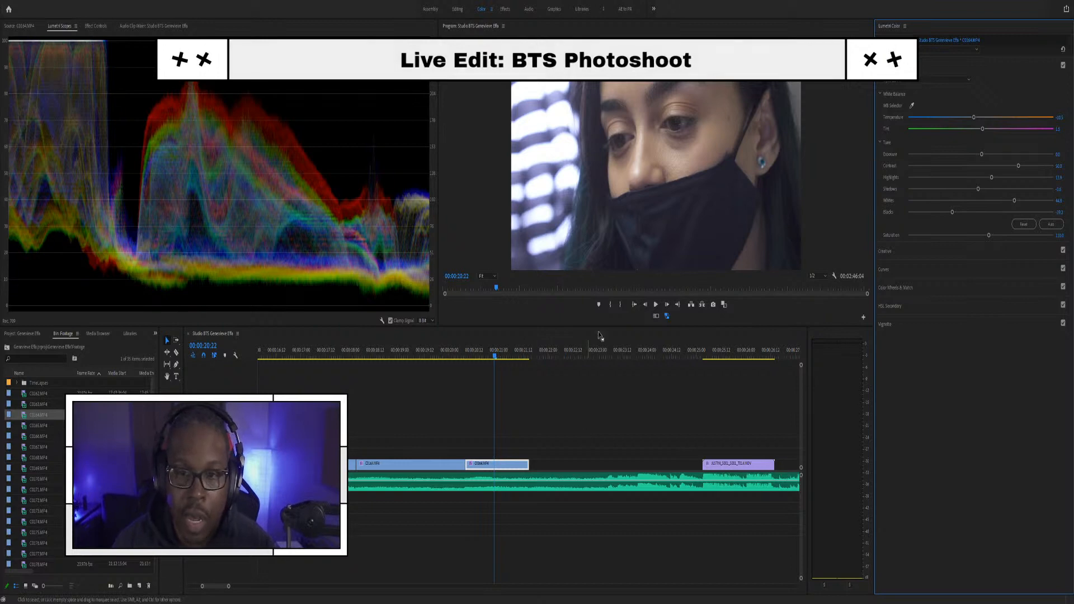
{"action": "left_click_drag", "start_coordinate": [465, 350], "coordinate": [438, 350]}
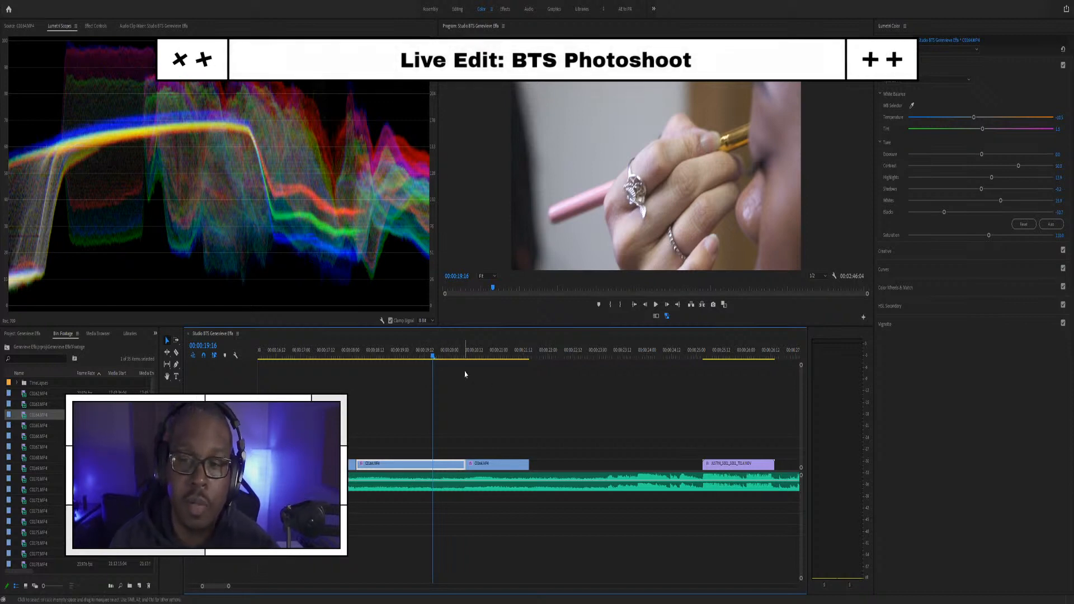
Step: Go to the masked-artist clip and set its exposure to 0.5
{"action": "scroll", "coordinate": [495, 407], "scroll_direction": "down", "scroll_amount": 2}
{"action": "scroll", "coordinate": [414, 407], "scroll_direction": "down", "scroll_amount": 4}
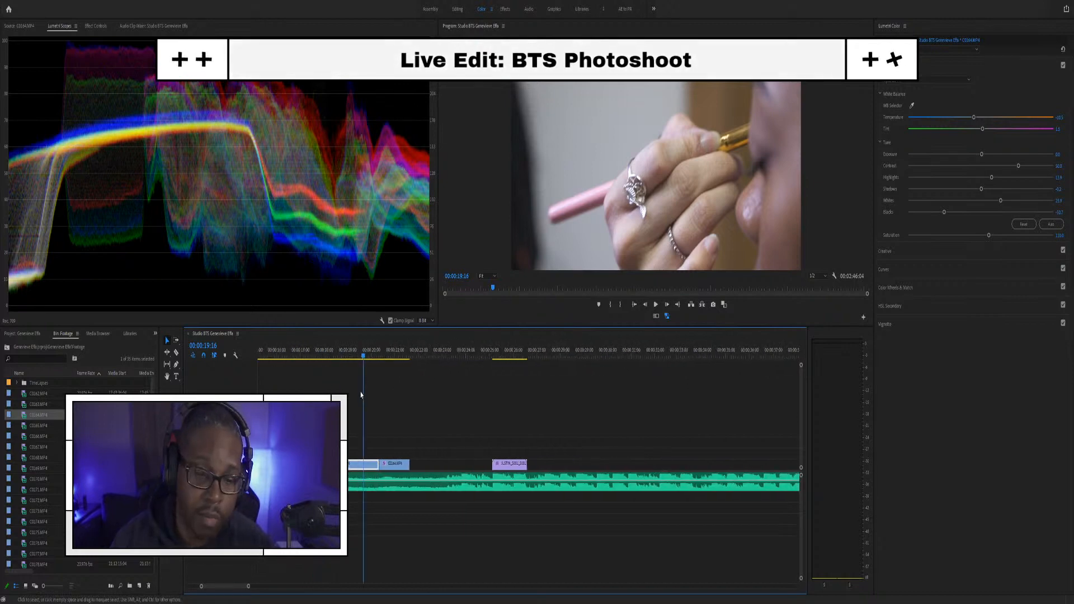
{"action": "left_click", "coordinate": [324, 356]}
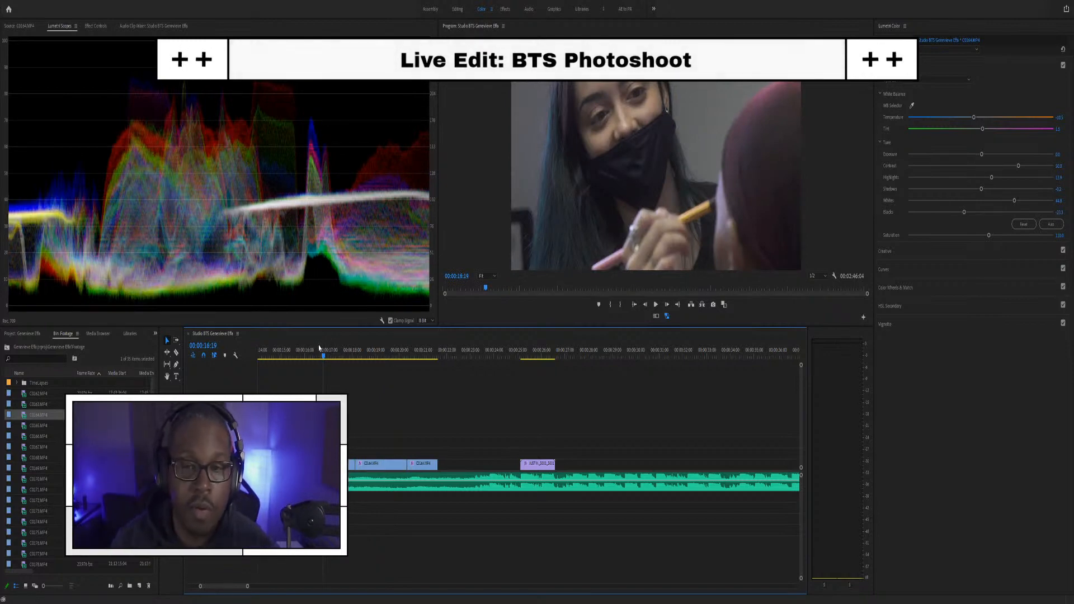
{"action": "left_click", "coordinate": [309, 351]}
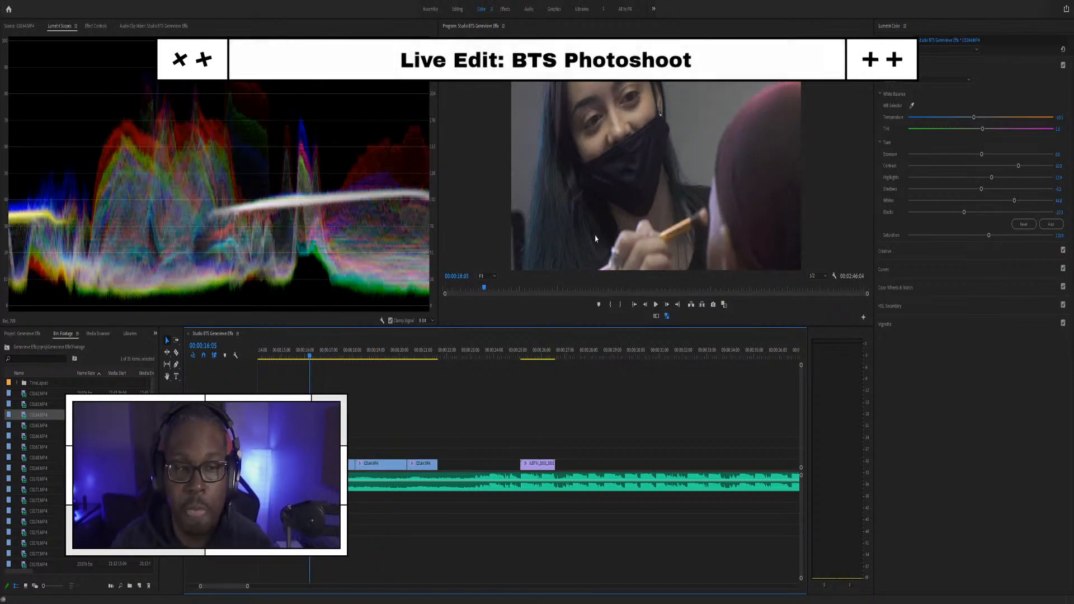
{"action": "left_click", "coordinate": [1060, 153]}
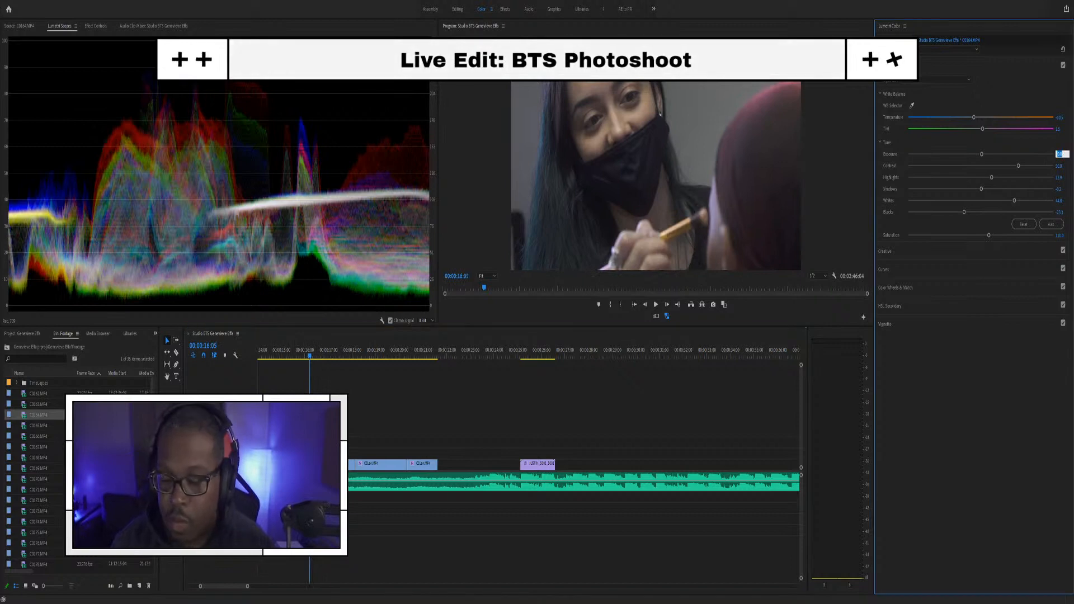
{"action": "type", "text": "0.5"}
{"action": "key", "text": "Return"}
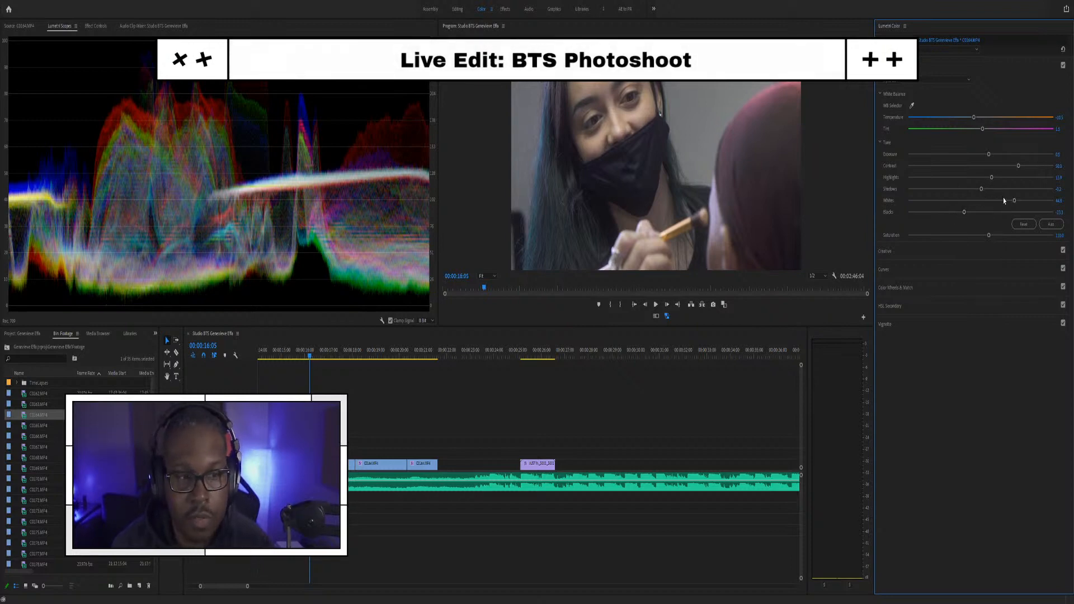
Step: Lower its highlights below zero, lift shadows slightly, set contrast to 60, and preview
{"action": "left_click_drag", "start_coordinate": [993, 178], "coordinate": [979, 177]}
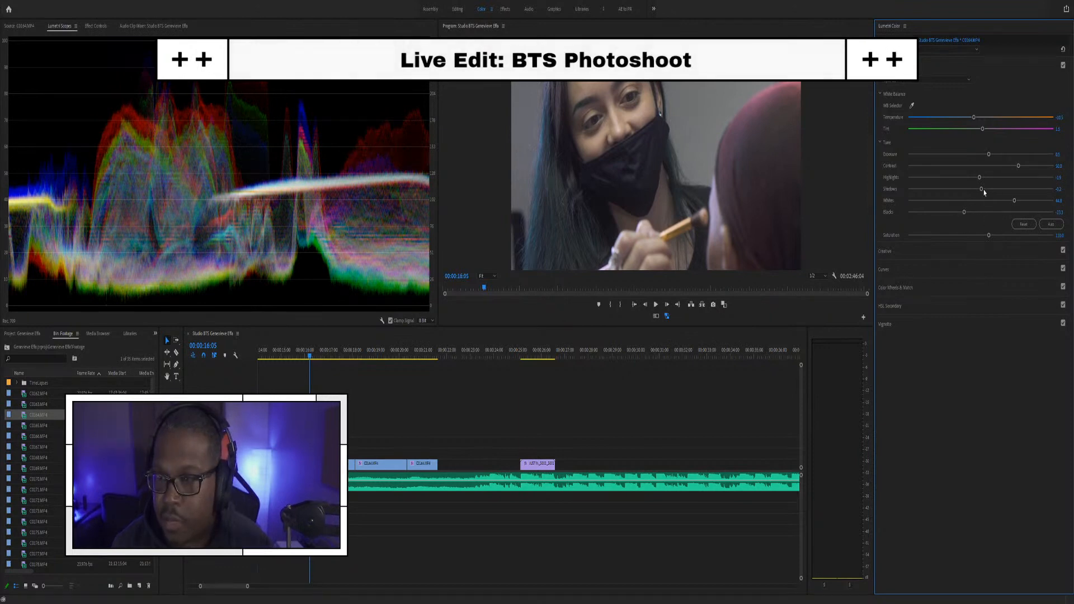
{"action": "left_click_drag", "start_coordinate": [982, 191], "coordinate": [963, 212]}
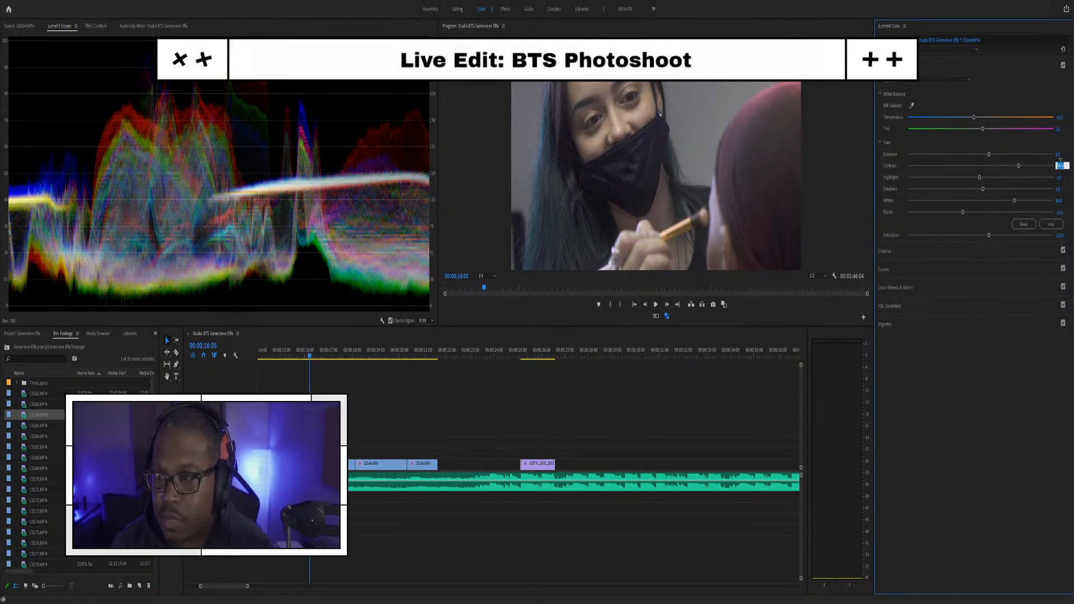
{"action": "type", "text": "60"}
{"action": "key", "text": "Return"}
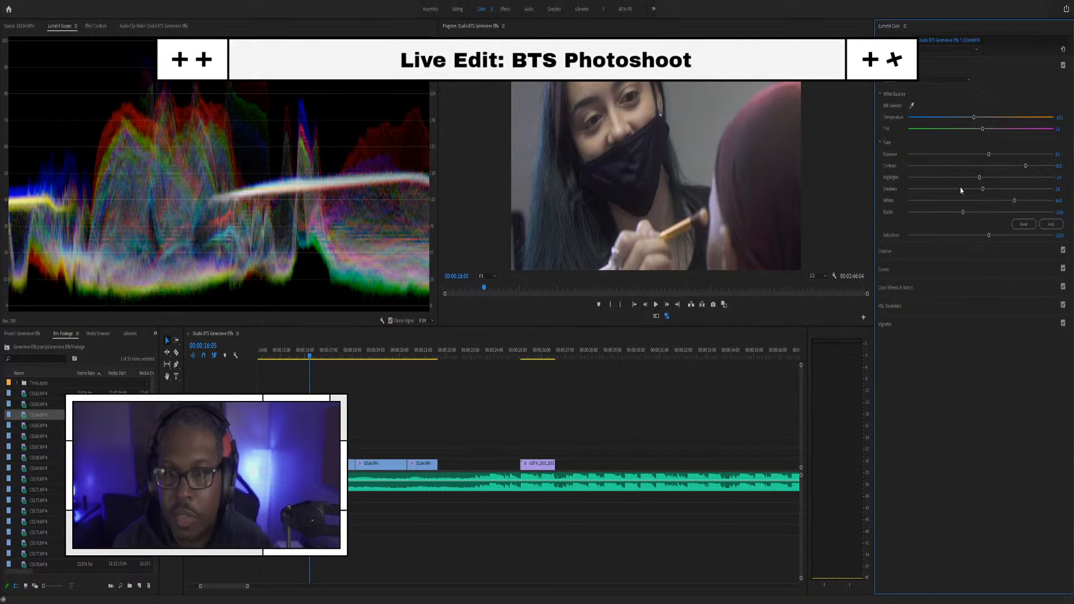
{"action": "key", "text": "space"}
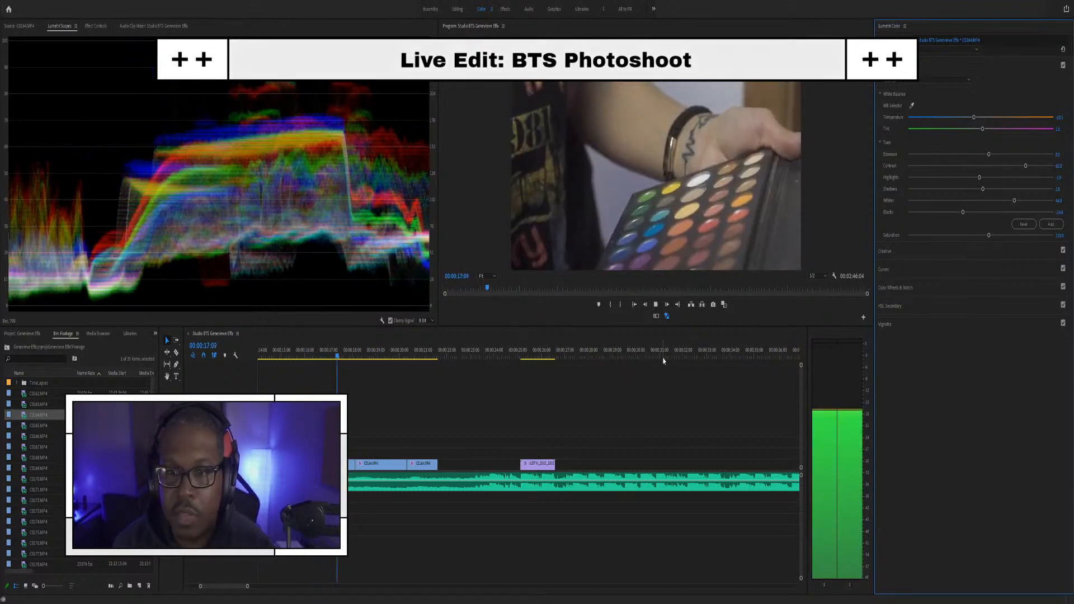
{"action": "key", "text": "space"}
Step: Set the palette clip's exposure to 0.5, lower its highlights, and play back the grade
{"action": "left_click", "coordinate": [335, 356]}
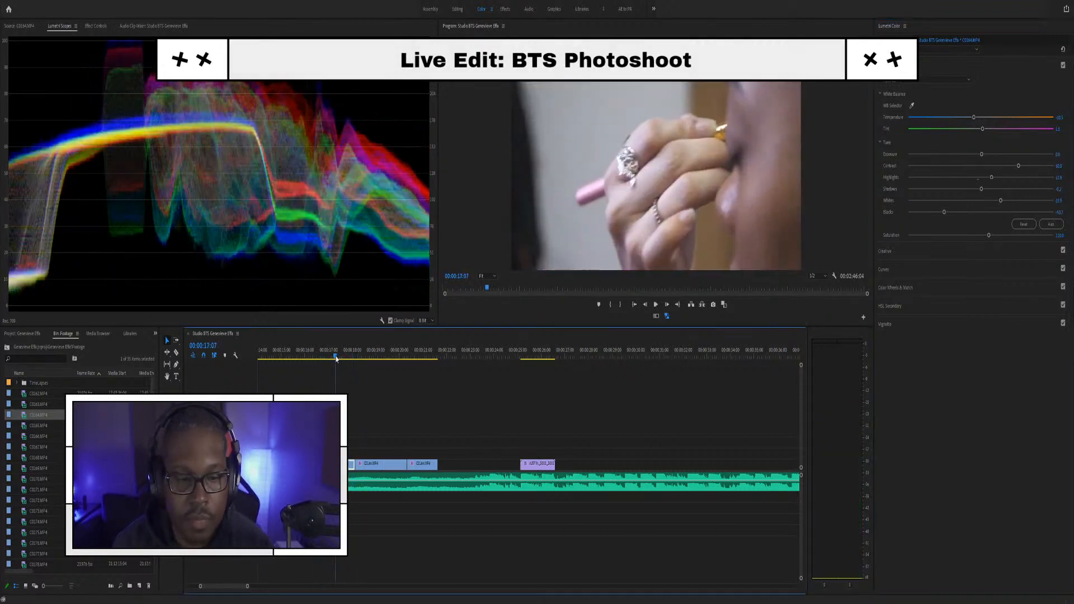
{"action": "left_click", "coordinate": [1058, 152]}
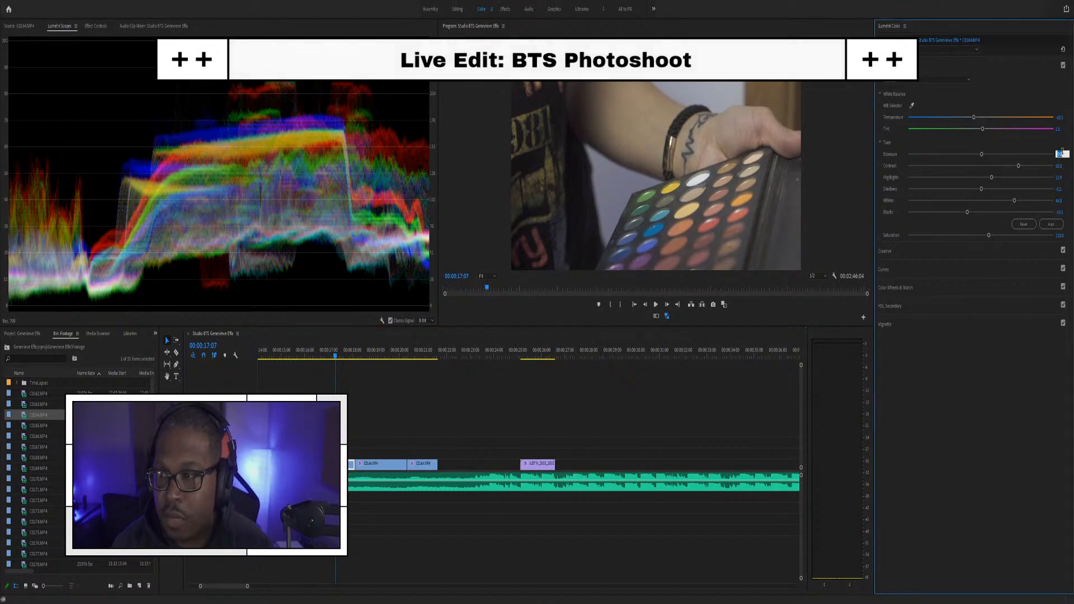
{"action": "type", "text": ".5"}
{"action": "key", "text": "Return"}
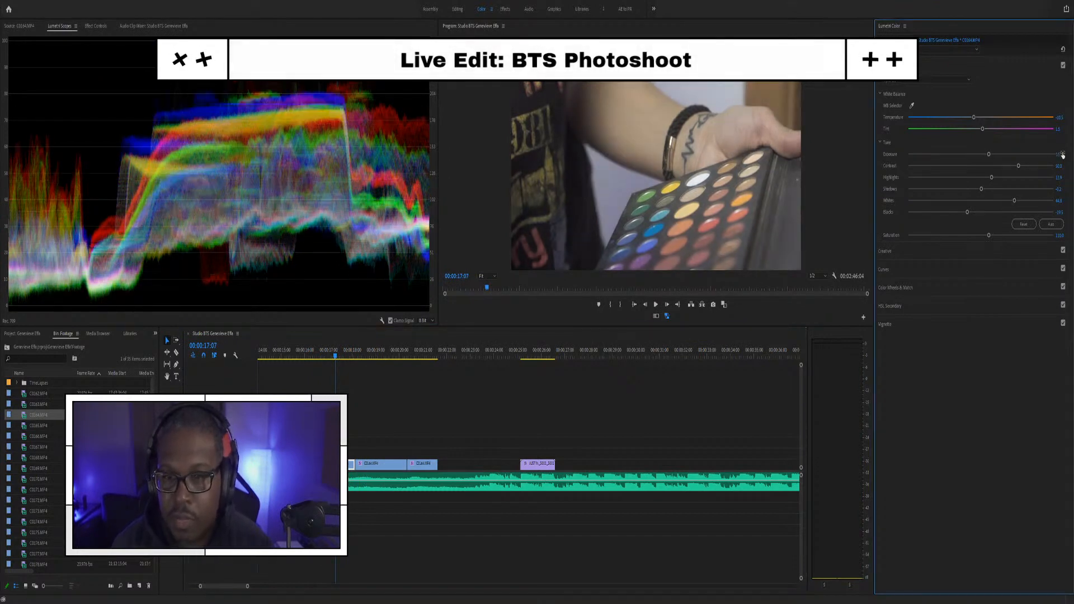
{"action": "left_click_drag", "start_coordinate": [981, 178], "coordinate": [976, 177]}
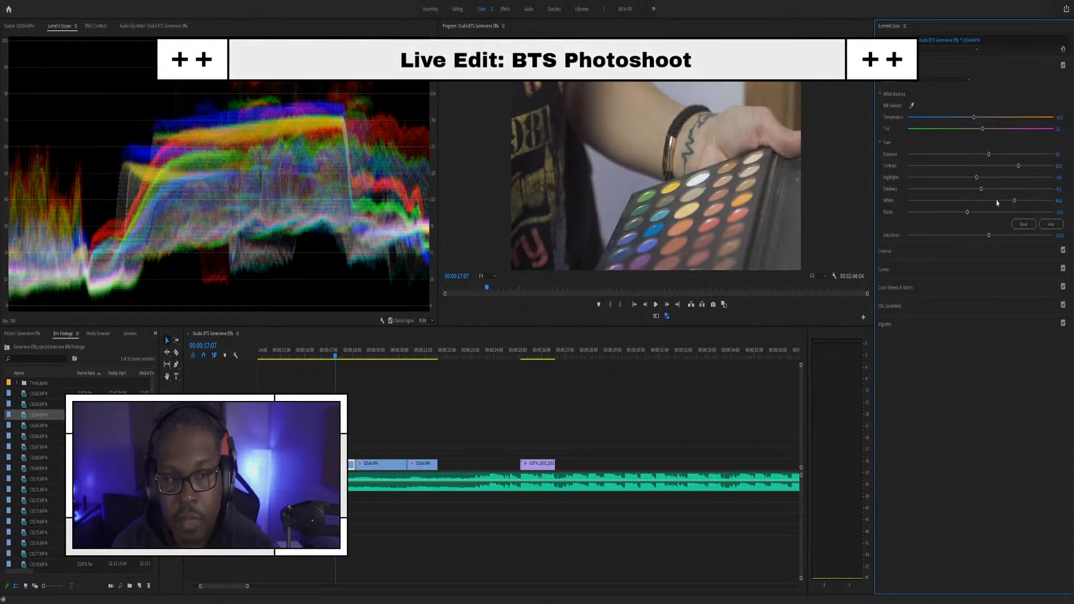
{"action": "key", "text": "space"}
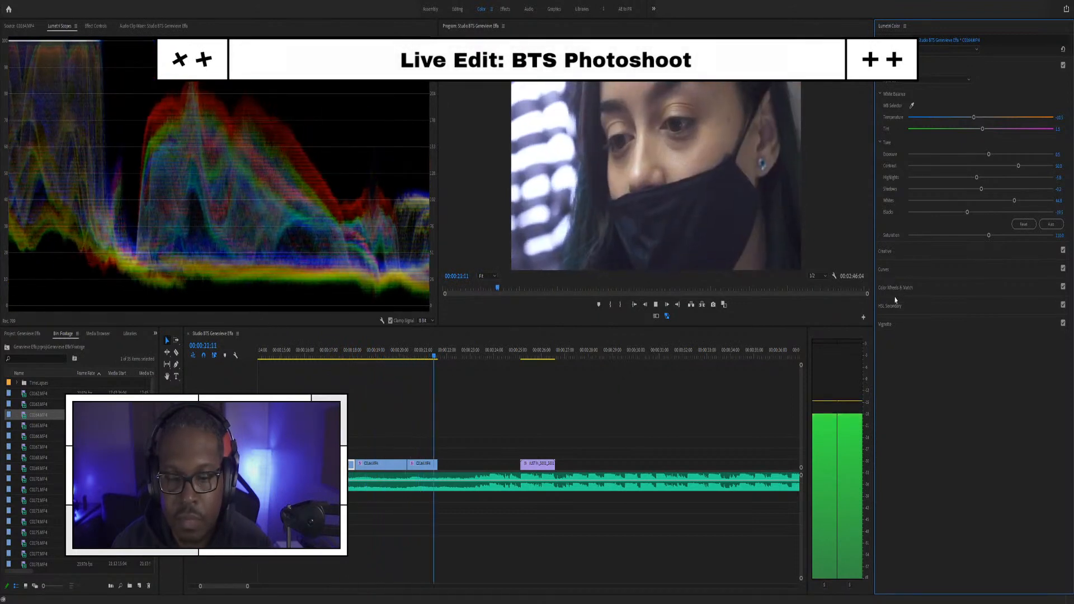
{"action": "key", "text": "space"}
Step: Preview and skim through the C0164.MP4 footage in the Source Monitor
{"action": "double_click", "coordinate": [23, 426]}
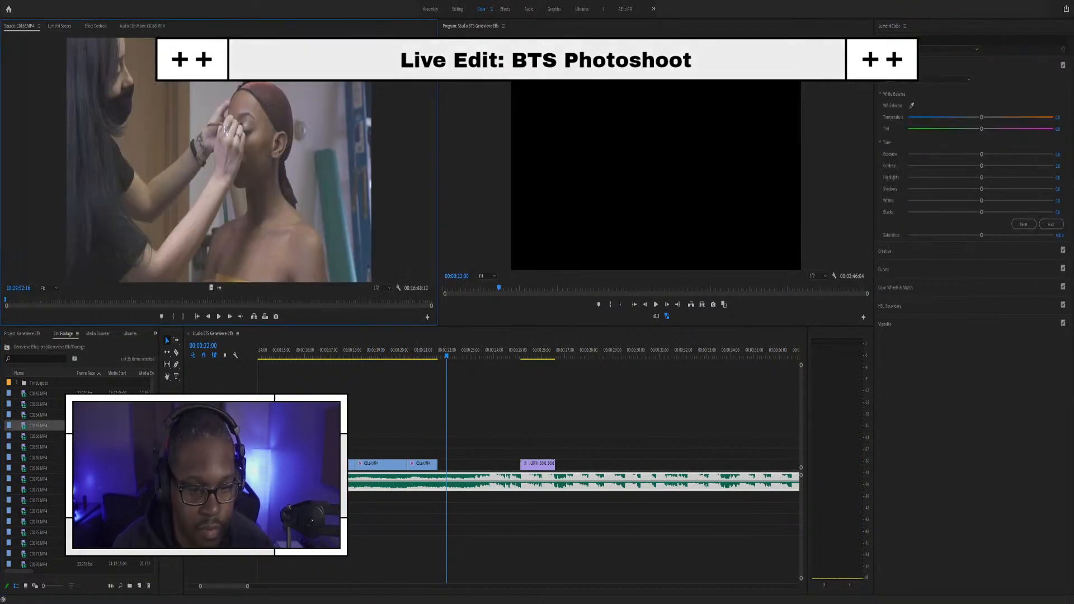
{"action": "double_click", "coordinate": [23, 416]}
{"action": "left_click_drag", "start_coordinate": [152, 303], "coordinate": [159, 301]}
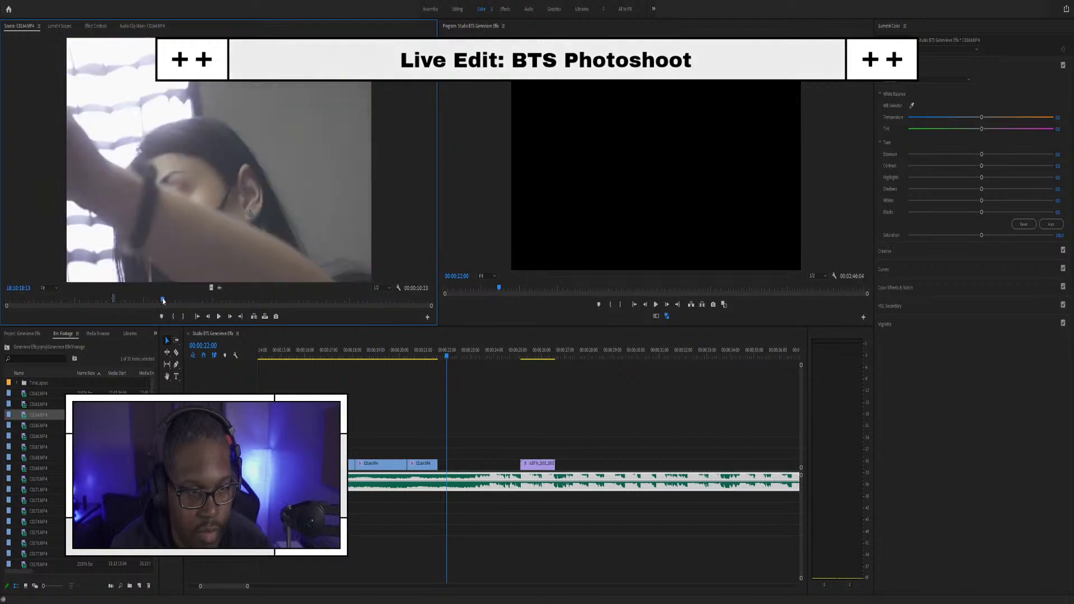
{"action": "left_click", "coordinate": [423, 347]}
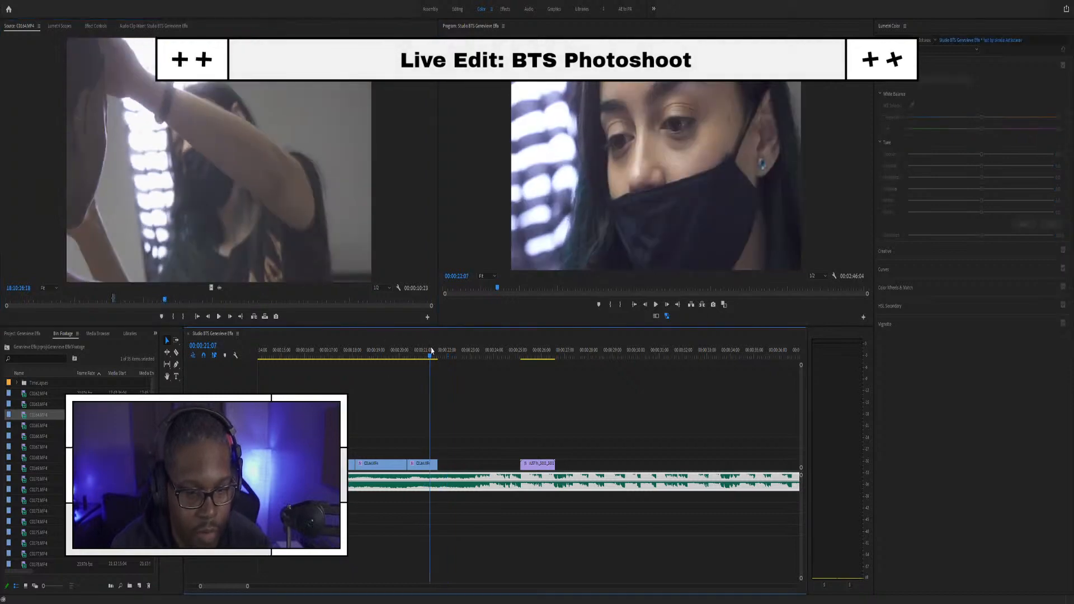
{"action": "left_click", "coordinate": [175, 301]}
{"action": "left_click_drag", "start_coordinate": [211, 303], "coordinate": [432, 296]}
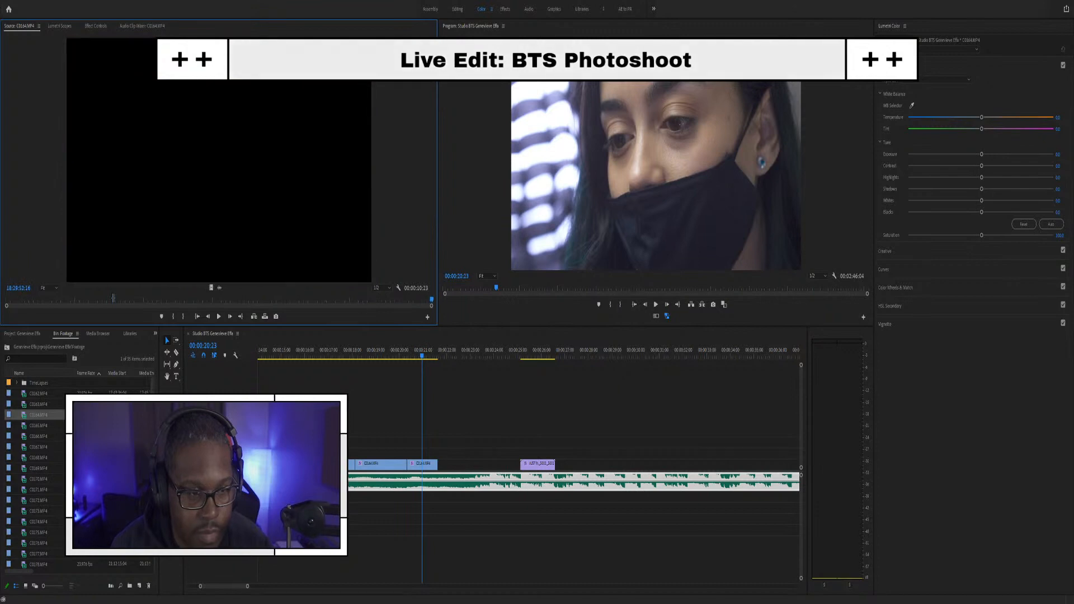
Step: Skim C0165.MP4, check the sequence near 00:00:20:19, and park on the eyeliner moment
{"action": "double_click", "coordinate": [25, 426]}
{"action": "left_click_drag", "start_coordinate": [16, 302], "coordinate": [213, 300]}
{"action": "key", "text": "space"}
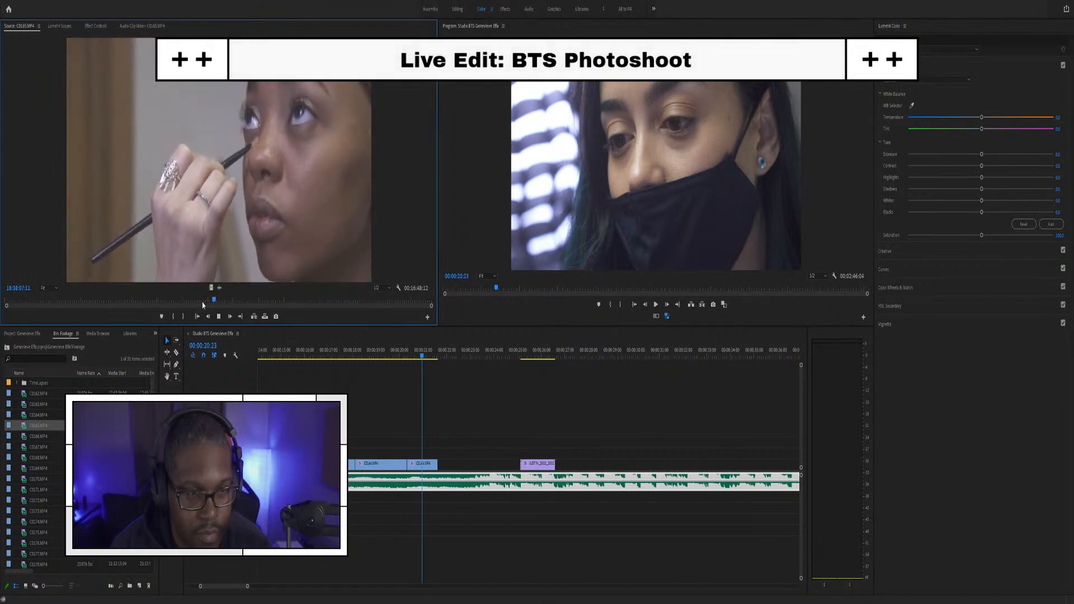
{"action": "key", "text": "space"}
{"action": "mouse_move", "coordinate": [414, 357]}
{"action": "left_mouse_down"}
{"action": "mouse_move", "coordinate": [431, 355]}
{"action": "mouse_move", "coordinate": [407, 357]}
{"action": "left_mouse_up"}
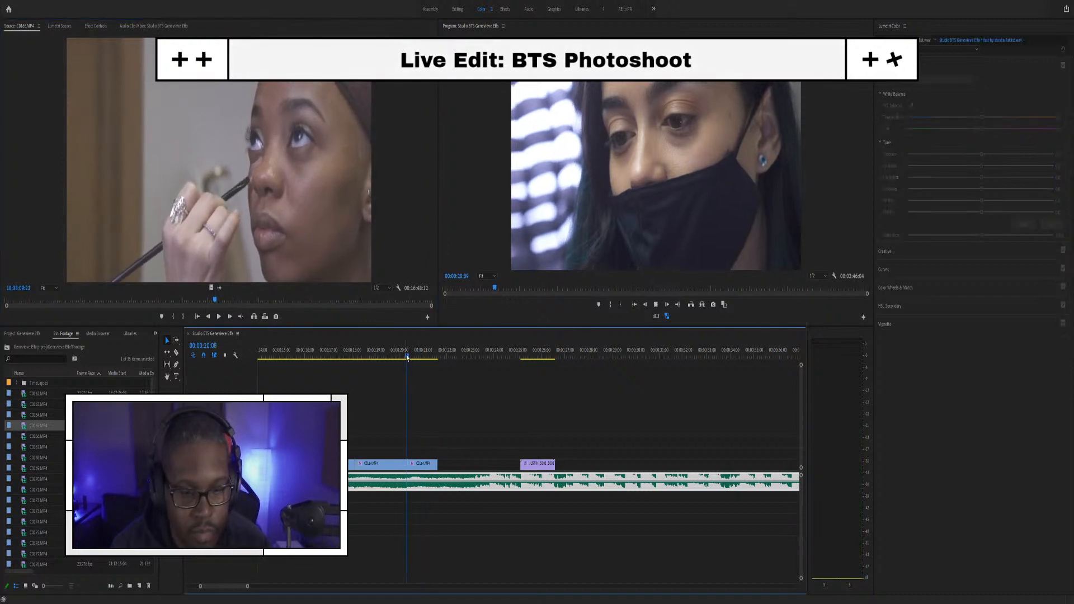
{"action": "key", "text": "space"}
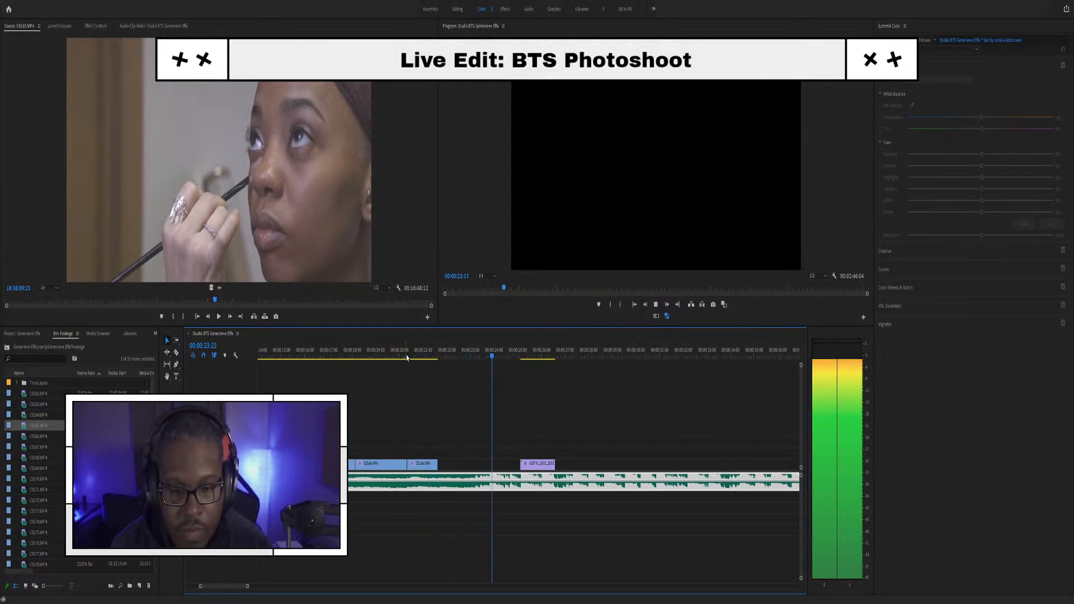
{"action": "left_click", "coordinate": [419, 358]}
{"action": "left_click_drag", "start_coordinate": [206, 301], "coordinate": [219, 298]}
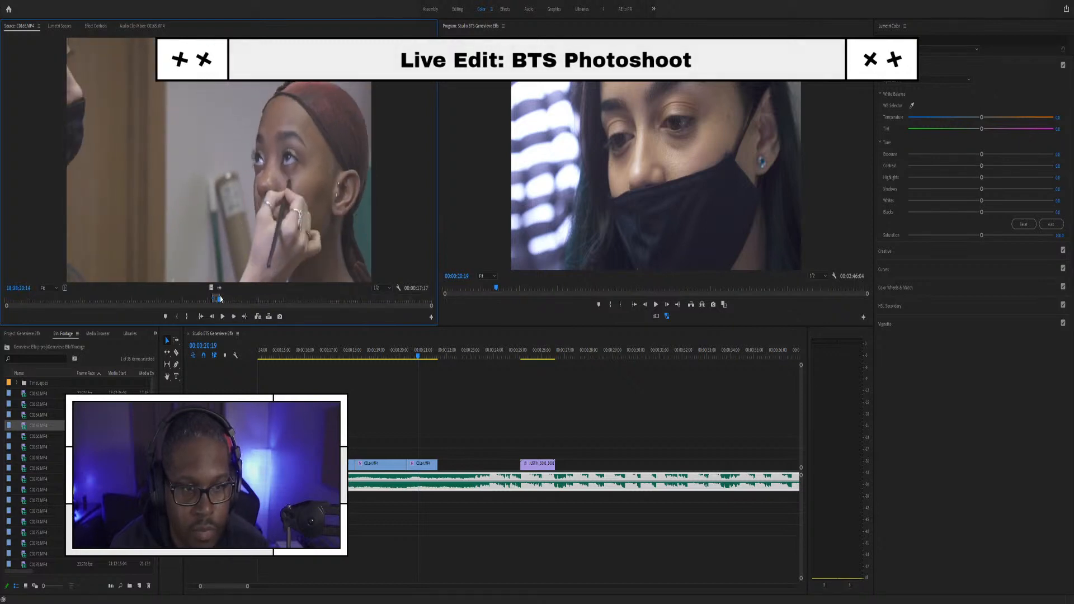
Step: Place C0165's video at the playhead and cut away its leftover tail
{"action": "left_click_drag", "start_coordinate": [211, 289], "coordinate": [451, 452]}
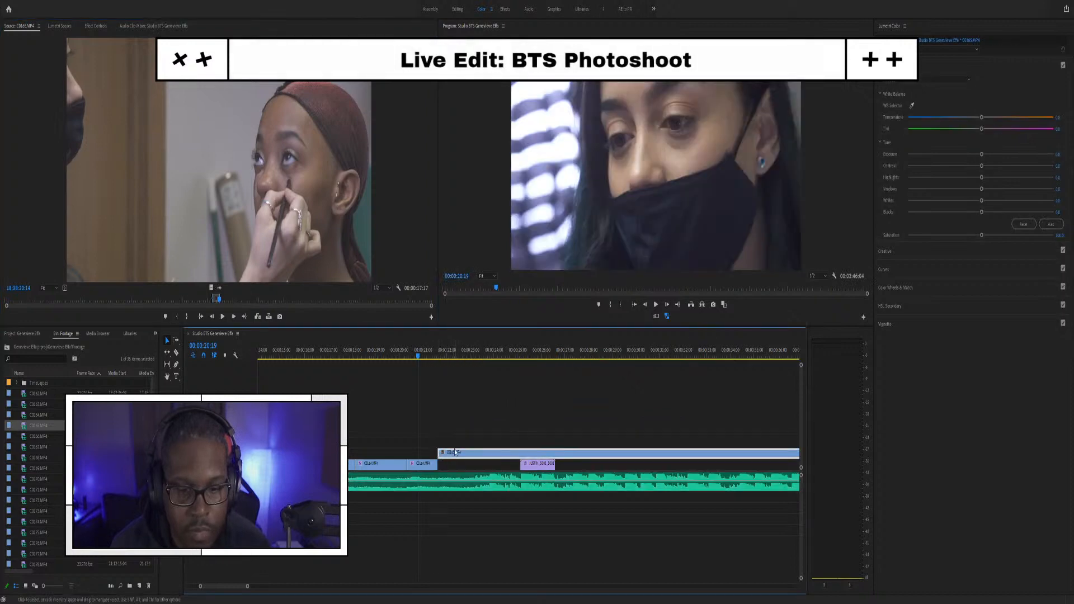
{"action": "key", "text": "space"}
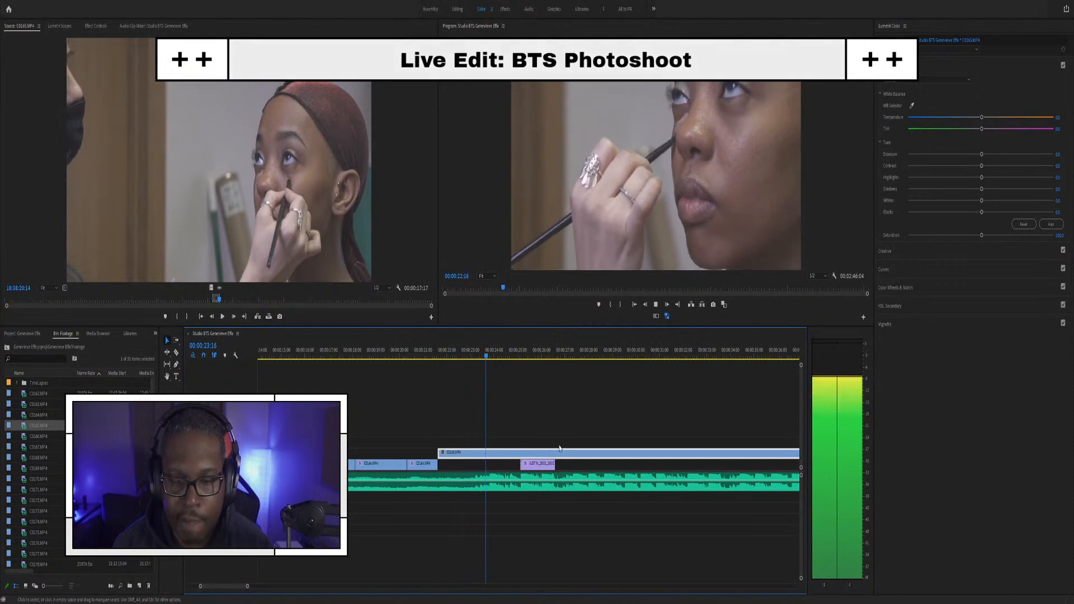
{"action": "key", "text": "space"}
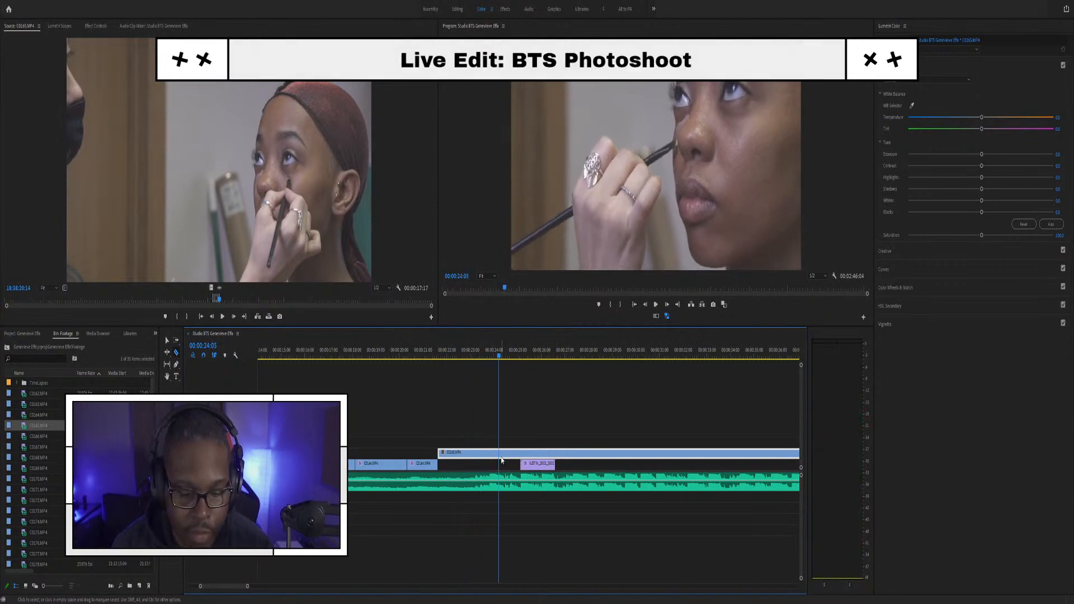
{"action": "left_click", "coordinate": [489, 452]}
{"action": "left_click", "coordinate": [503, 454]}
{"action": "key", "text": "Delete"}
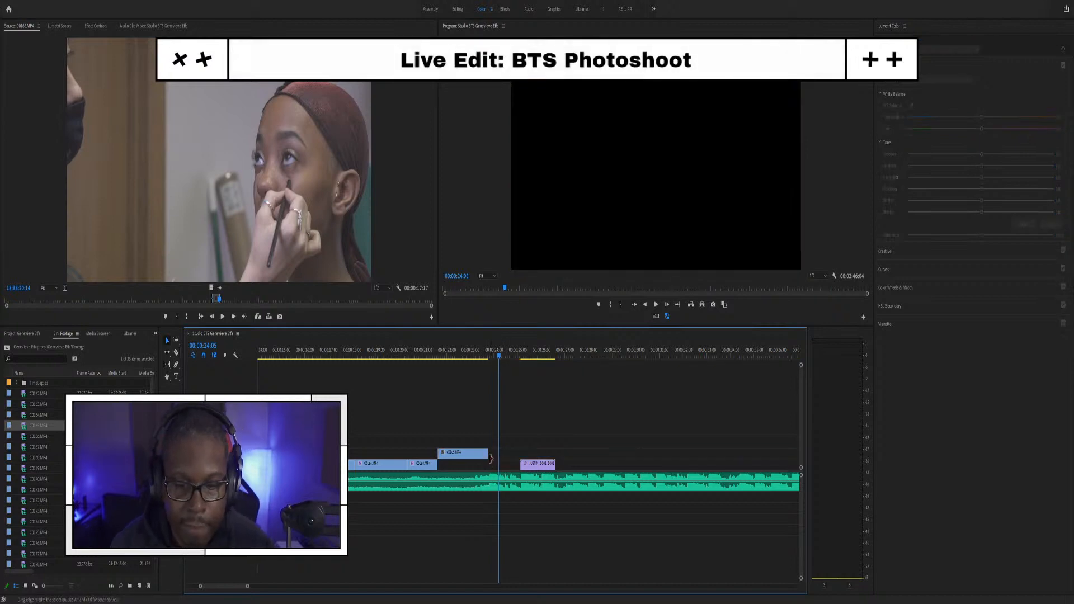
Step: Move the C0165 clip down onto the main video track and review the edit
{"action": "scroll", "coordinate": [487, 458], "scroll_direction": "up", "scroll_amount": 2}
{"action": "left_click", "coordinate": [384, 356]}
{"action": "left_click", "coordinate": [460, 421]}
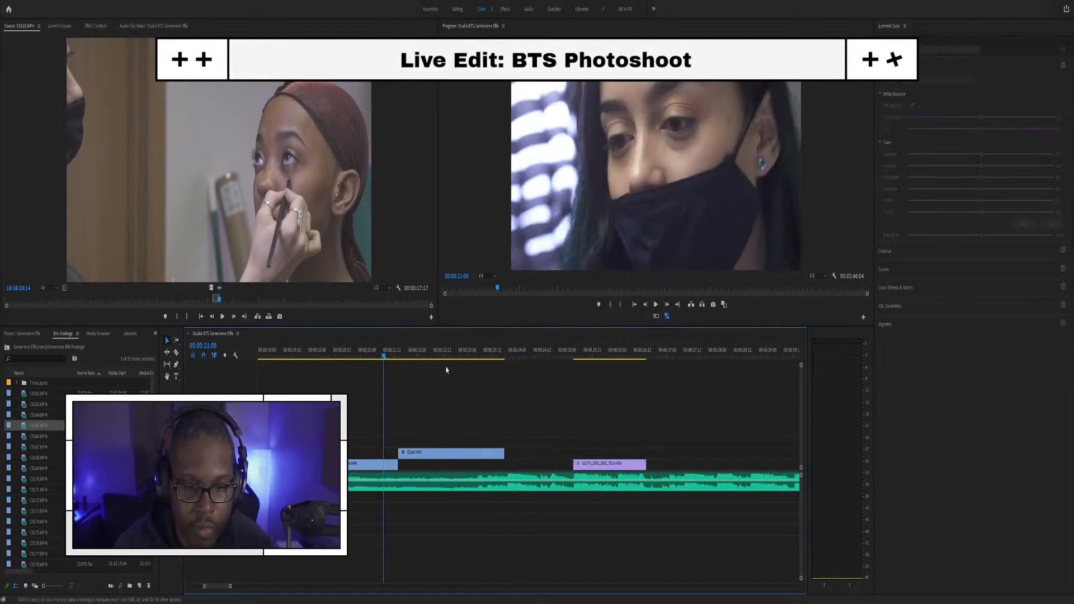
{"action": "left_click", "coordinate": [444, 350]}
{"action": "left_click", "coordinate": [449, 453]}
{"action": "key", "text": "alt+Down"}
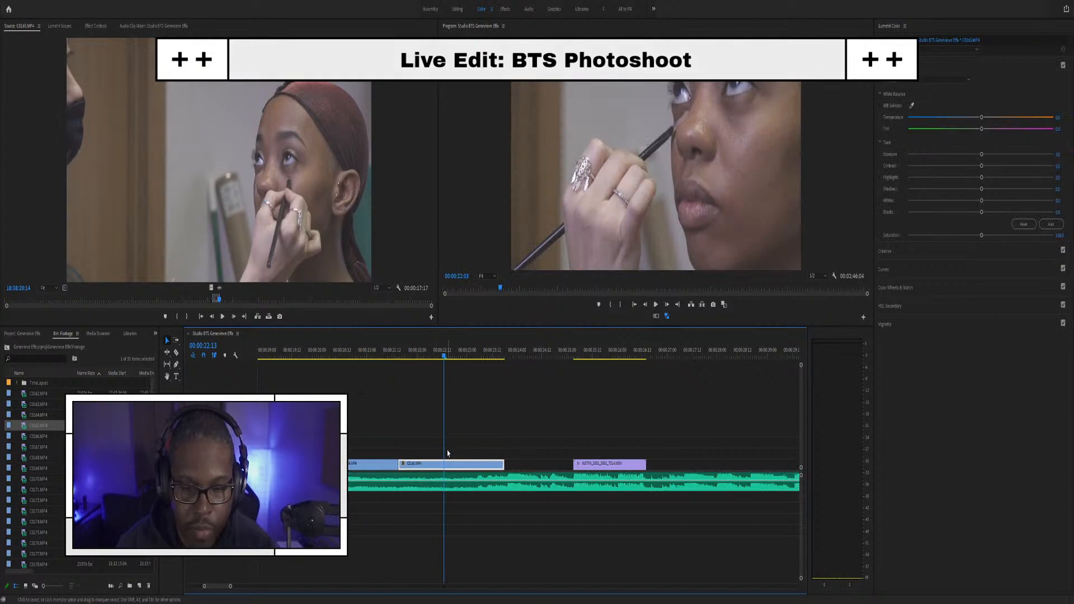
{"action": "left_click", "coordinate": [336, 350]}
{"action": "key", "text": "space"}
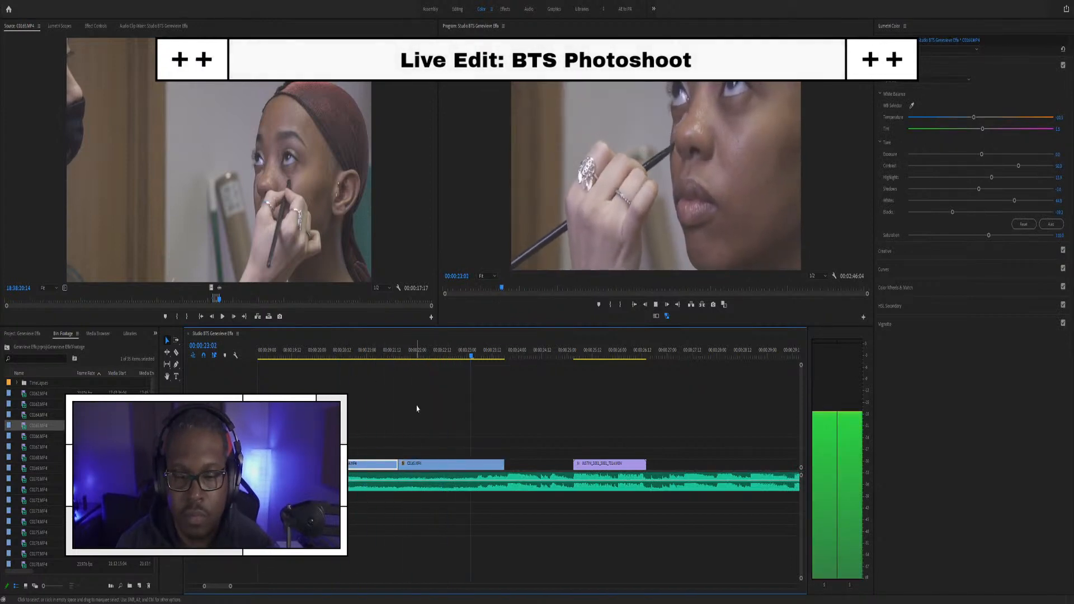
{"action": "key", "text": "space"}
Step: Extend the C0165 clip's end by one frame and check the ending
{"action": "scroll", "coordinate": [513, 452], "scroll_direction": "up", "scroll_amount": 3}
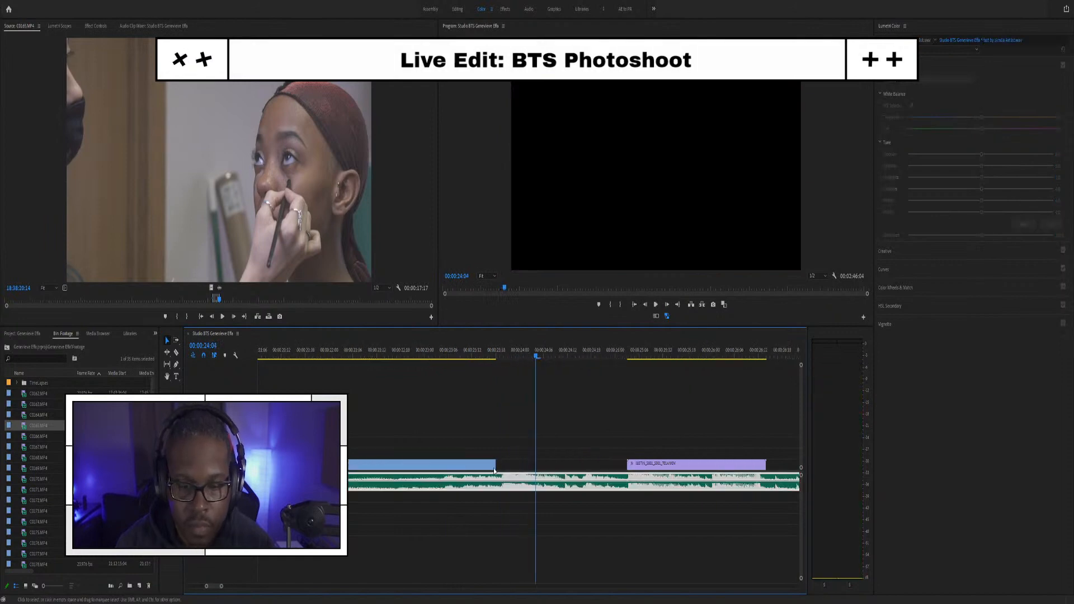
{"action": "left_click_drag", "start_coordinate": [492, 464], "coordinate": [504, 462]}
{"action": "left_click", "coordinate": [443, 356]}
{"action": "key", "text": "space"}
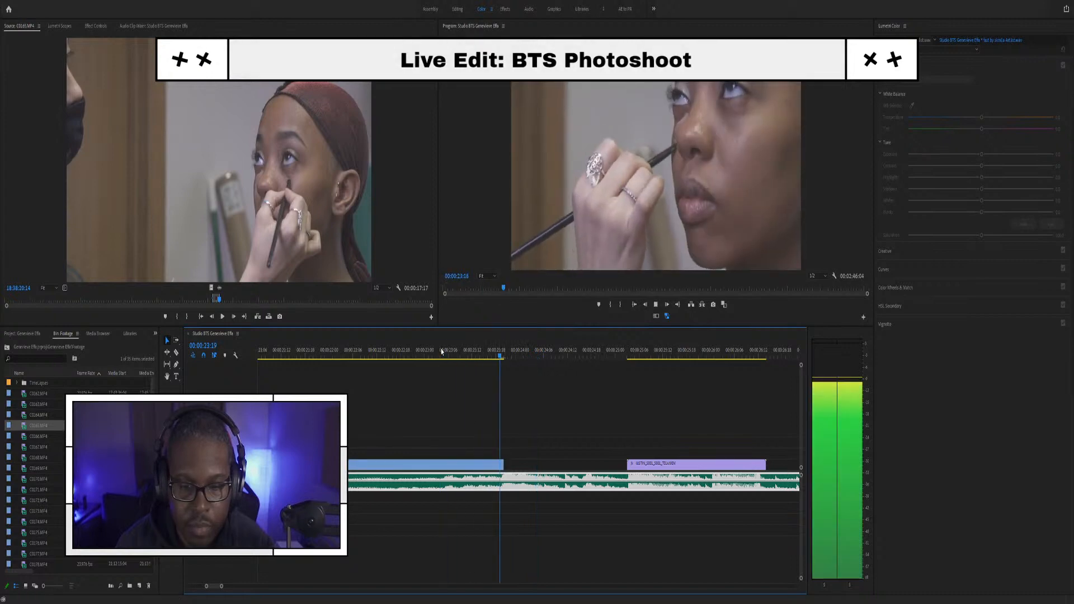
{"action": "key", "text": "space"}
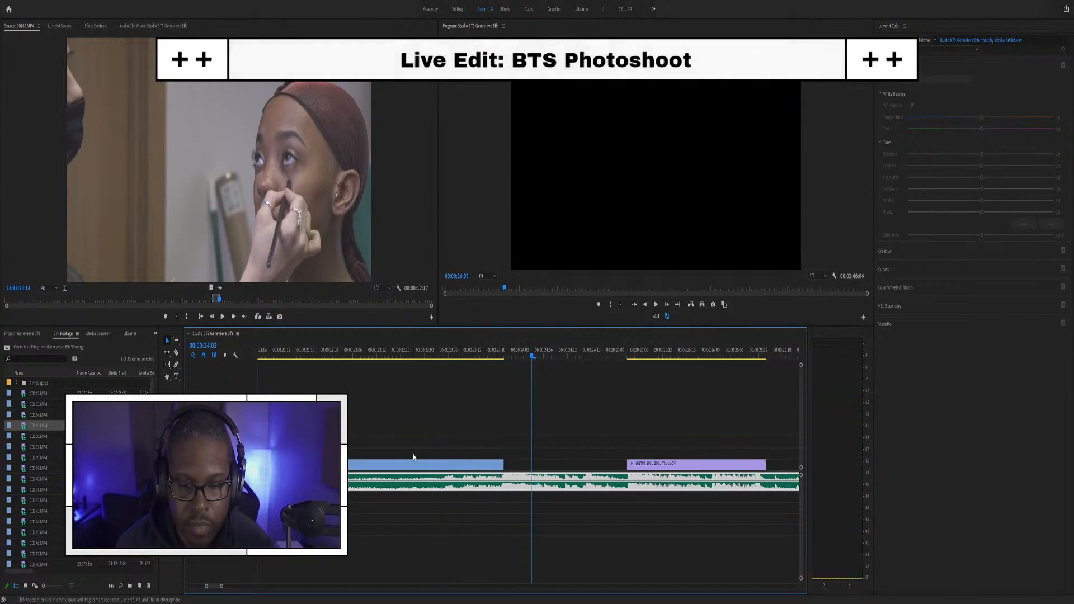
{"action": "key", "text": "minus"}
{"action": "key", "text": "minus"}
{"action": "key", "text": "minus"}
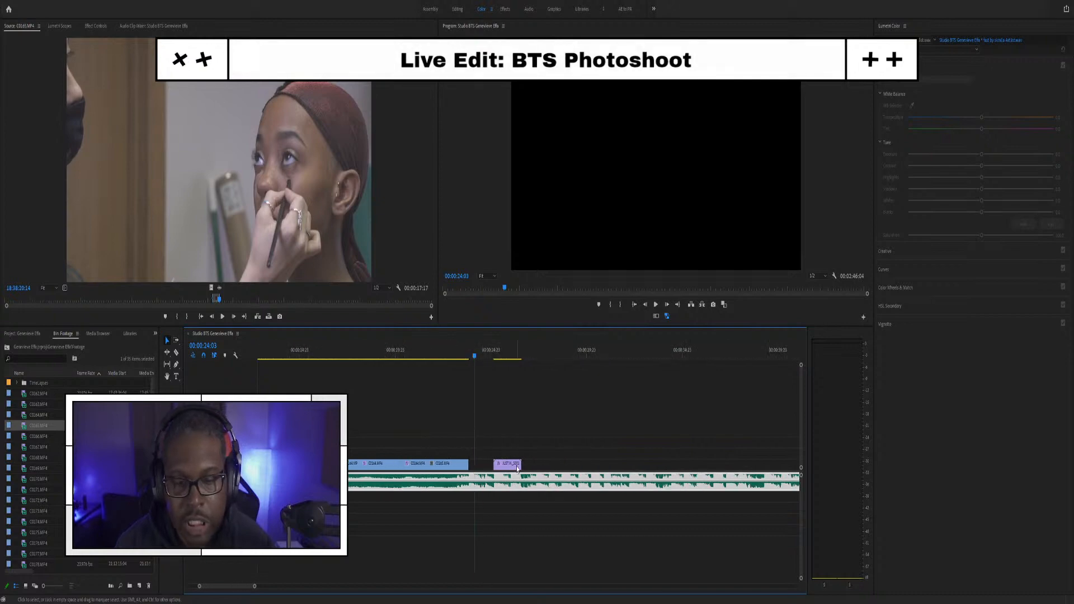
Step: Play through the purple clip after the gap and delete it
{"action": "left_click", "coordinate": [453, 464]}
{"action": "left_click", "coordinate": [430, 356]}
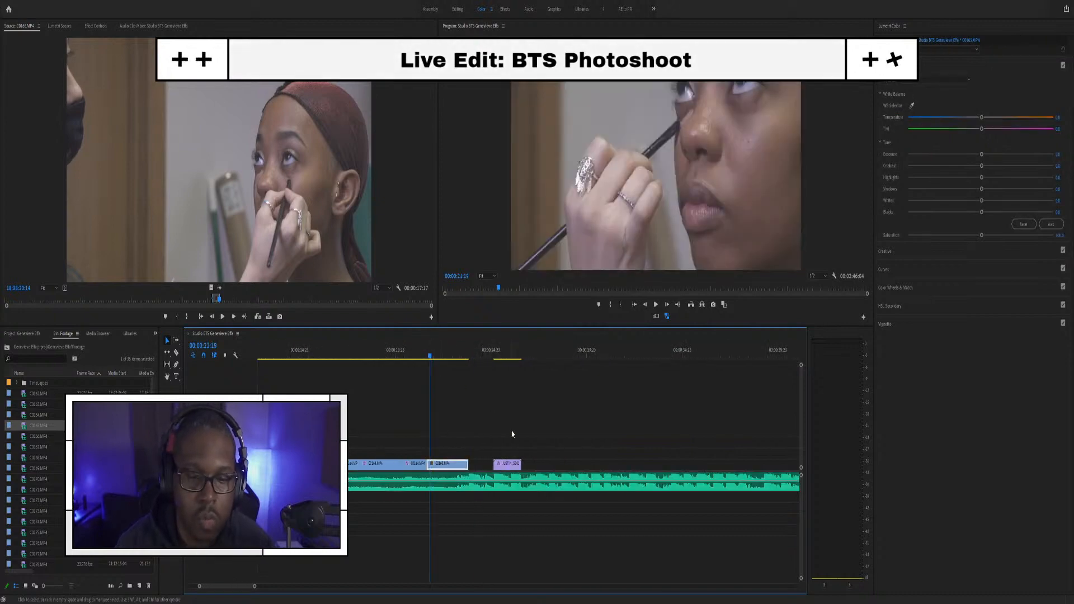
{"action": "left_click", "coordinate": [500, 356]}
{"action": "key", "text": "space"}
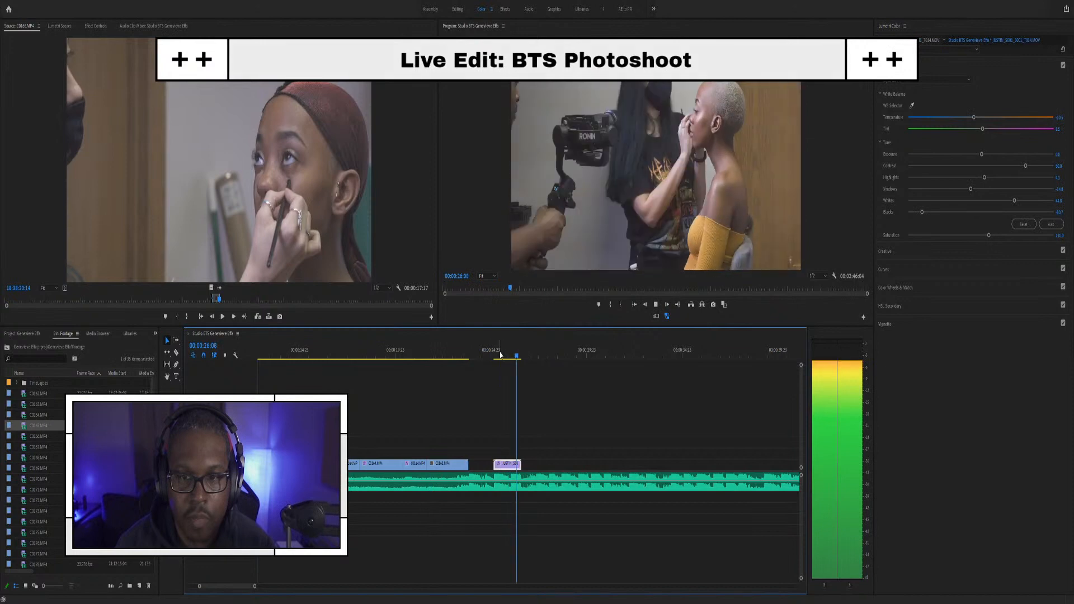
{"action": "key", "text": "space"}
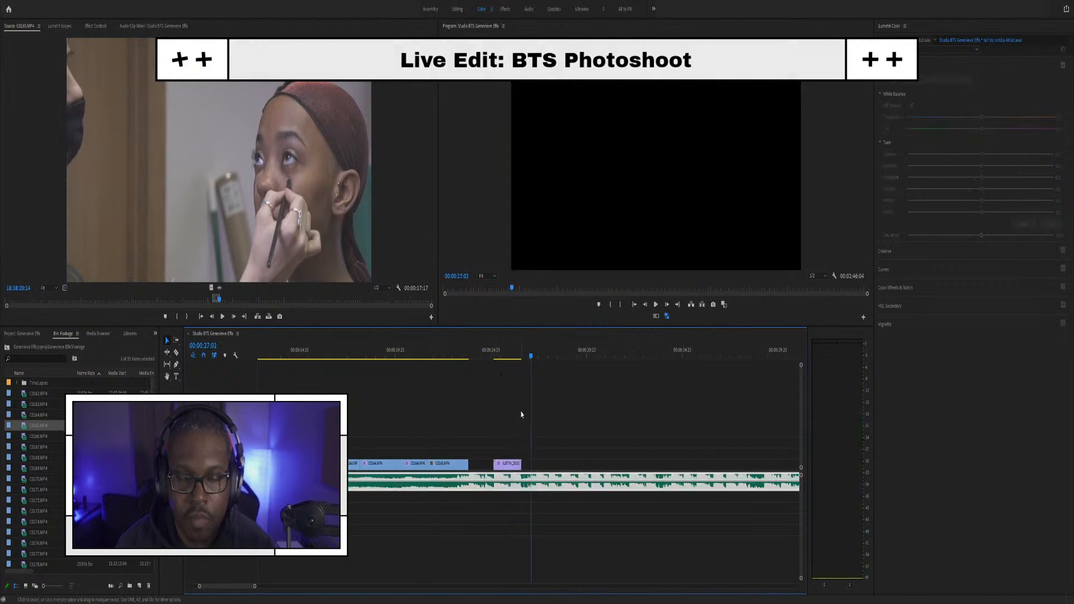
{"action": "left_click", "coordinate": [513, 466]}
{"action": "key", "text": "Delete"}
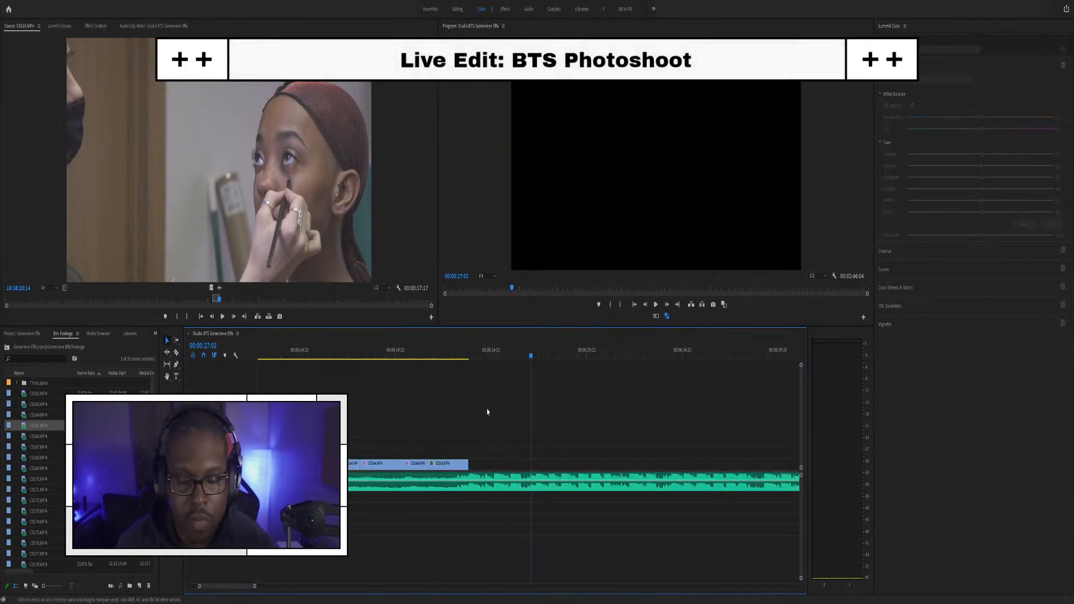
Step: Shorten C0165's end and slide the purple clip up against it
{"action": "left_click", "coordinate": [441, 358]}
{"action": "key", "text": "space"}
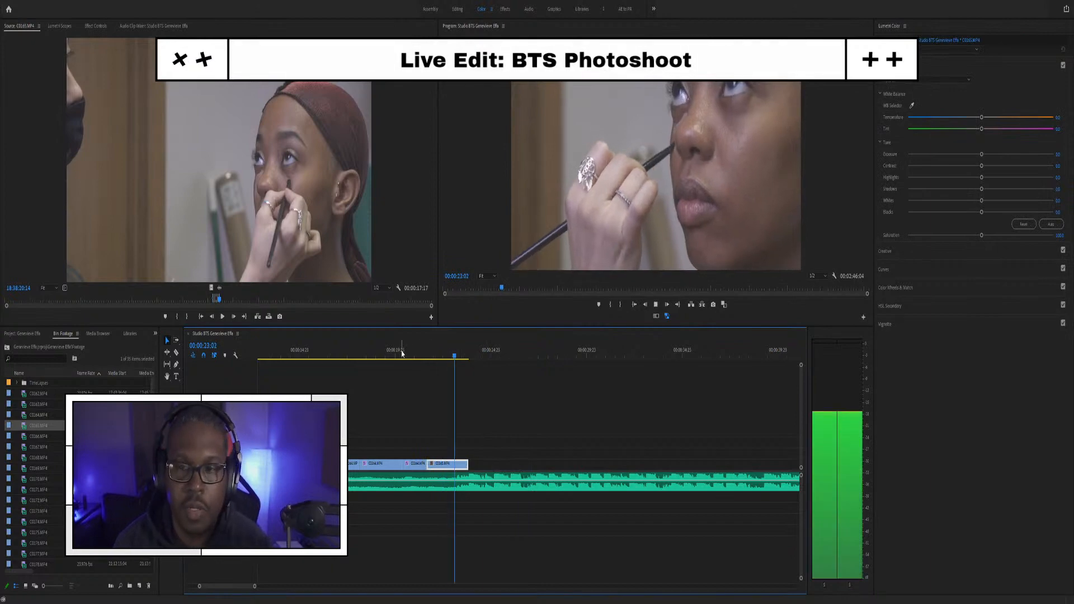
{"action": "key", "text": "space"}
{"action": "key", "text": "equal"}
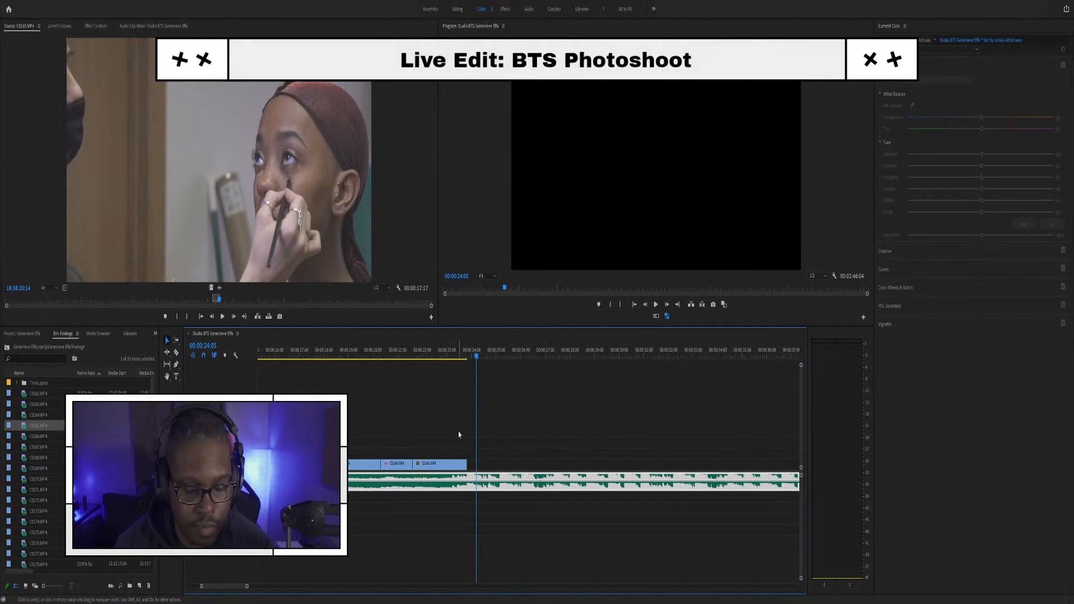
{"action": "key", "text": "equal"}
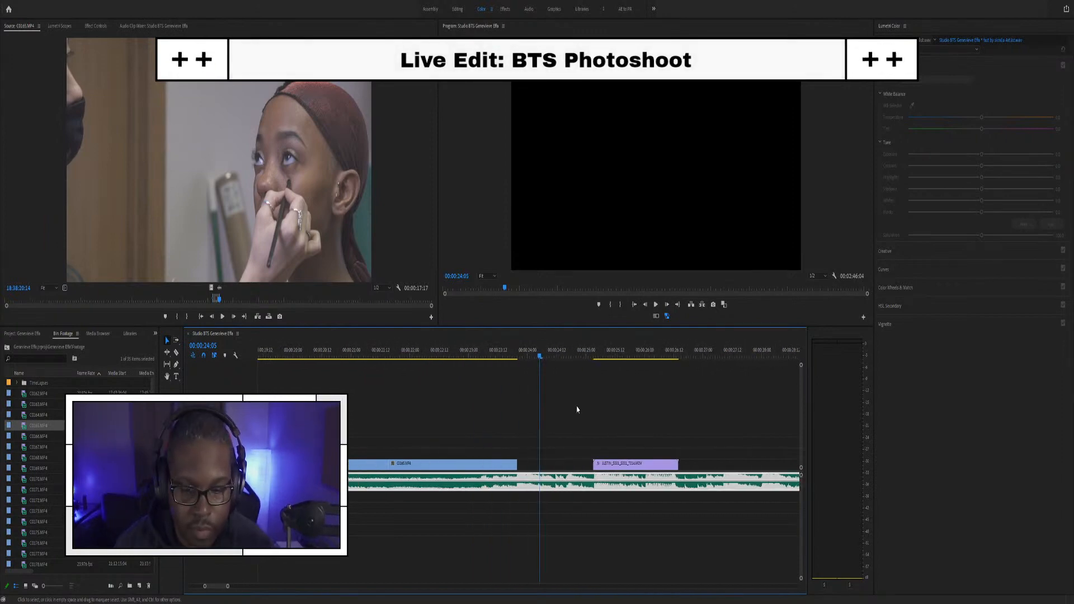
{"action": "left_click_drag", "start_coordinate": [513, 462], "coordinate": [478, 460]}
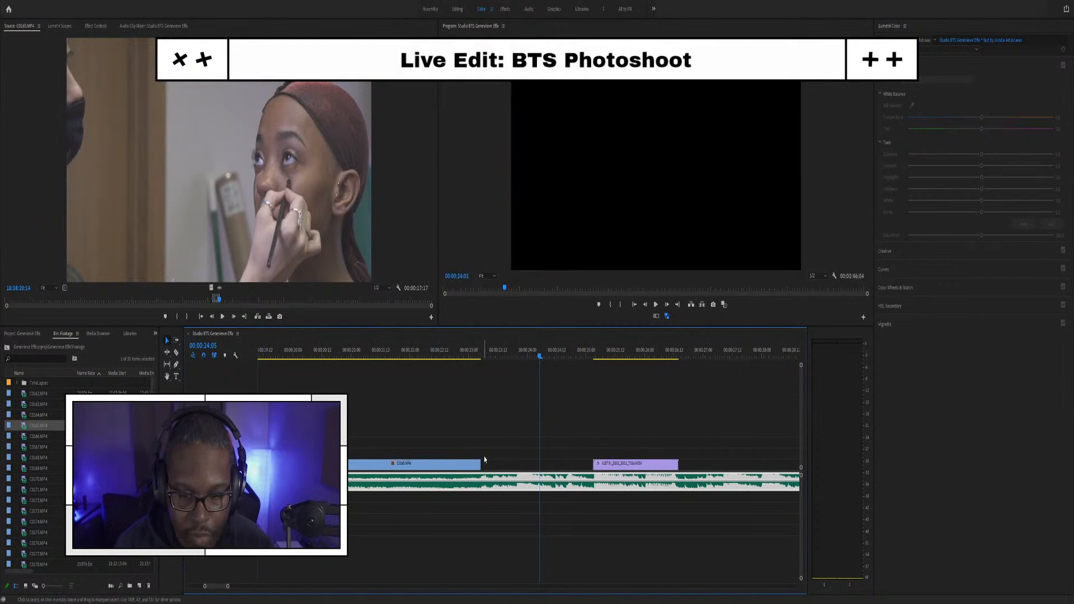
{"action": "left_click_drag", "start_coordinate": [622, 465], "coordinate": [509, 465]}
{"action": "left_click", "coordinate": [456, 353]}
{"action": "key", "text": "space"}
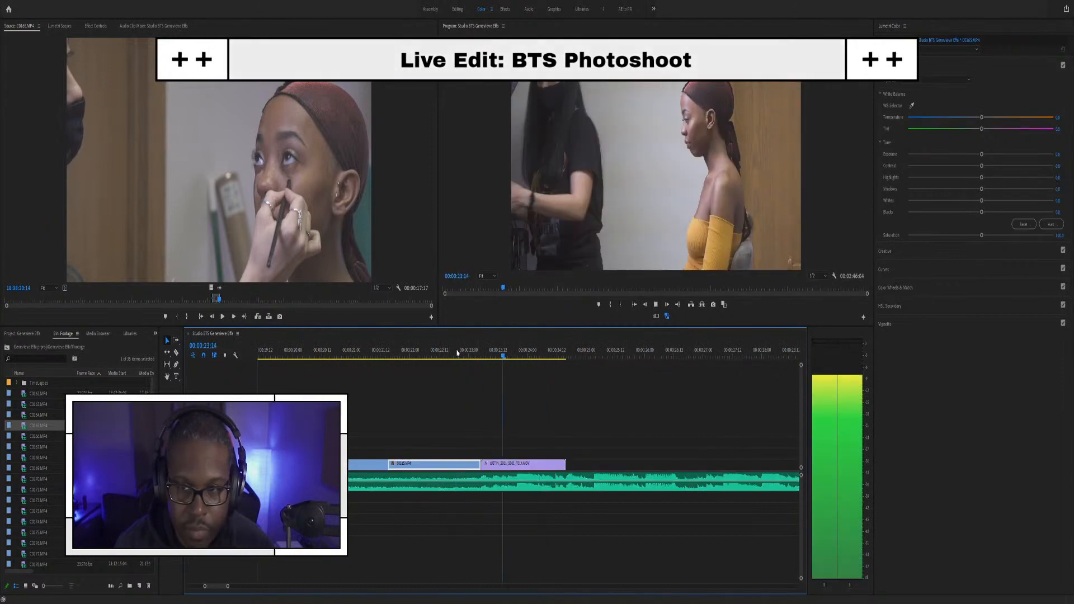
{"action": "left_click", "coordinate": [574, 475]}
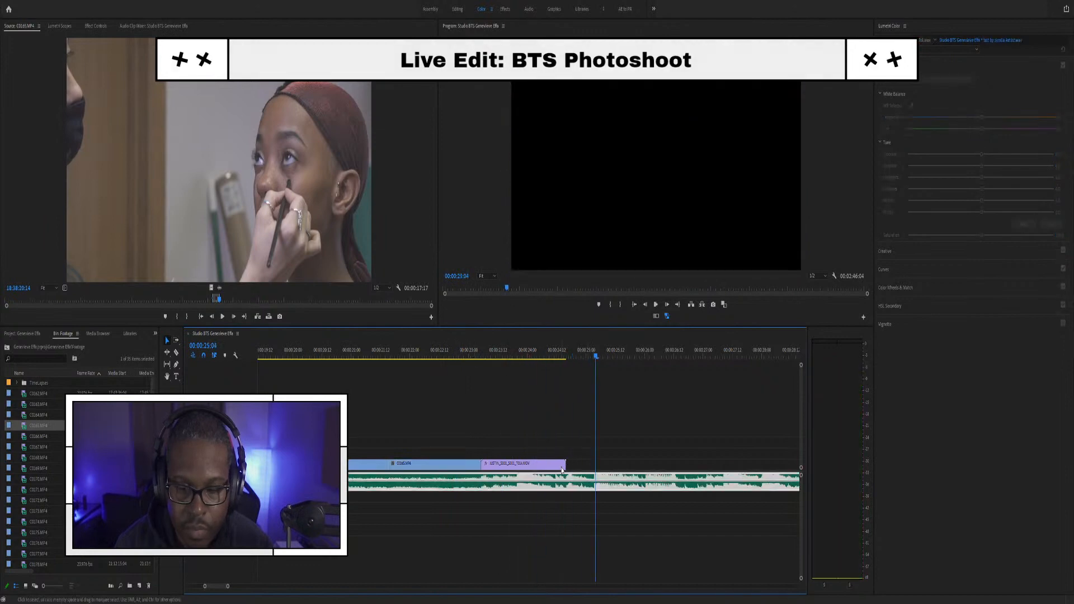
Step: Trim and then delete the JUSTIN clip, and open C0166.MP4 as source footage
{"action": "left_click_drag", "start_coordinate": [563, 464], "coordinate": [517, 465]}
{"action": "left_click", "coordinate": [454, 349]}
{"action": "key", "text": "space"}
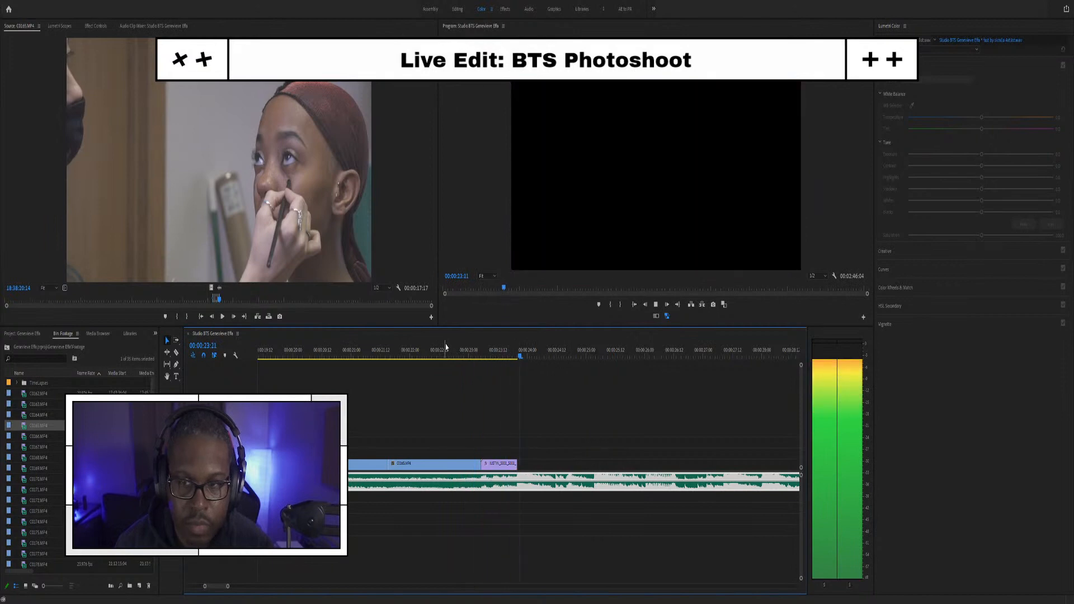
{"action": "key", "text": "space"}
{"action": "left_click_drag", "start_coordinate": [513, 463], "coordinate": [566, 463]}
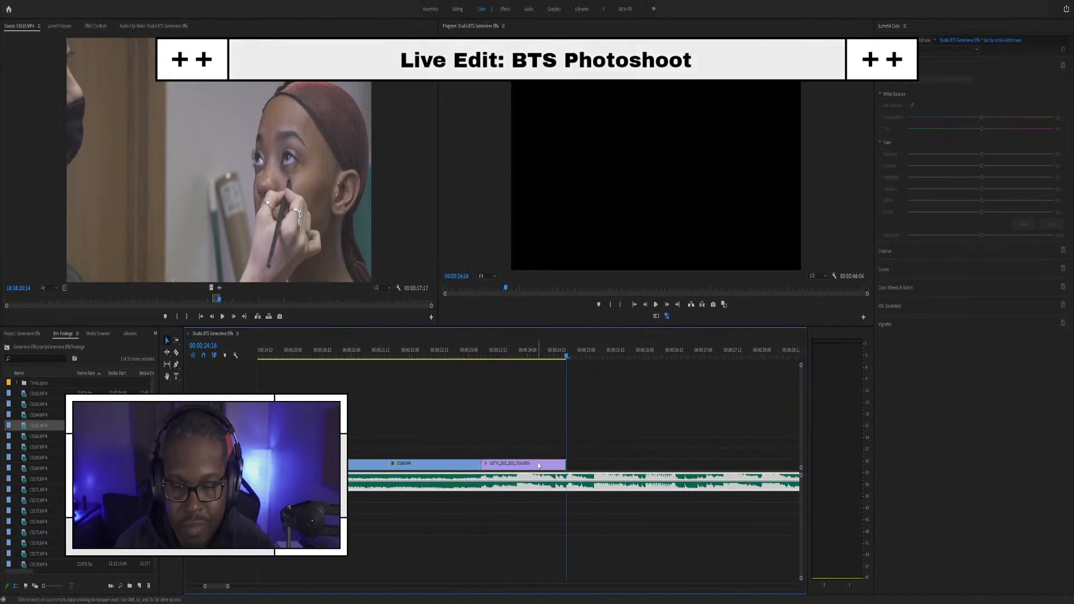
{"action": "left_click", "coordinate": [539, 465]}
{"action": "key", "text": "Delete"}
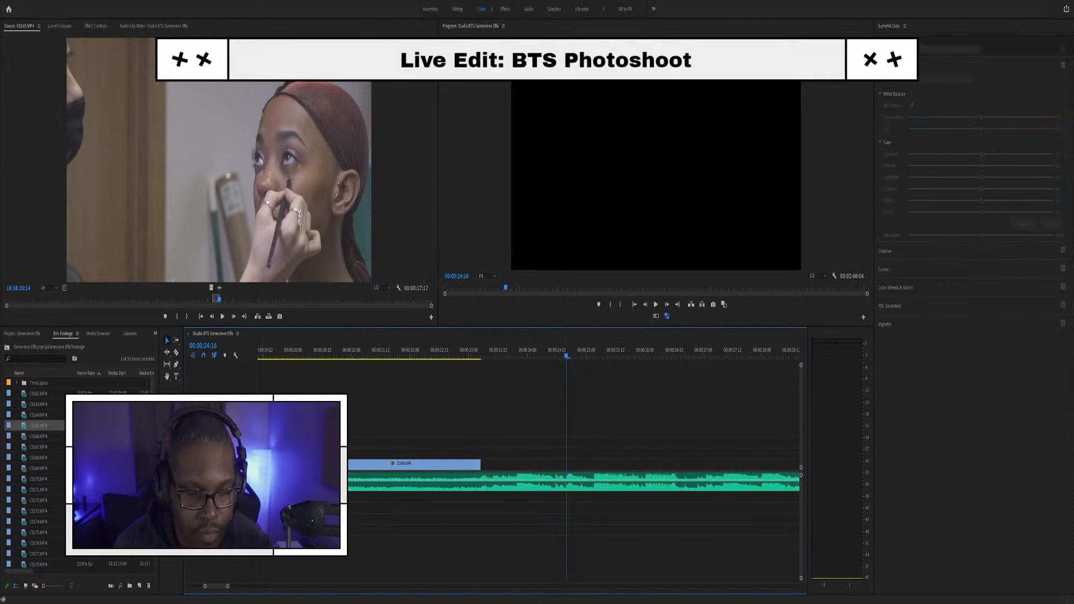
{"action": "left_click", "coordinate": [29, 439]}
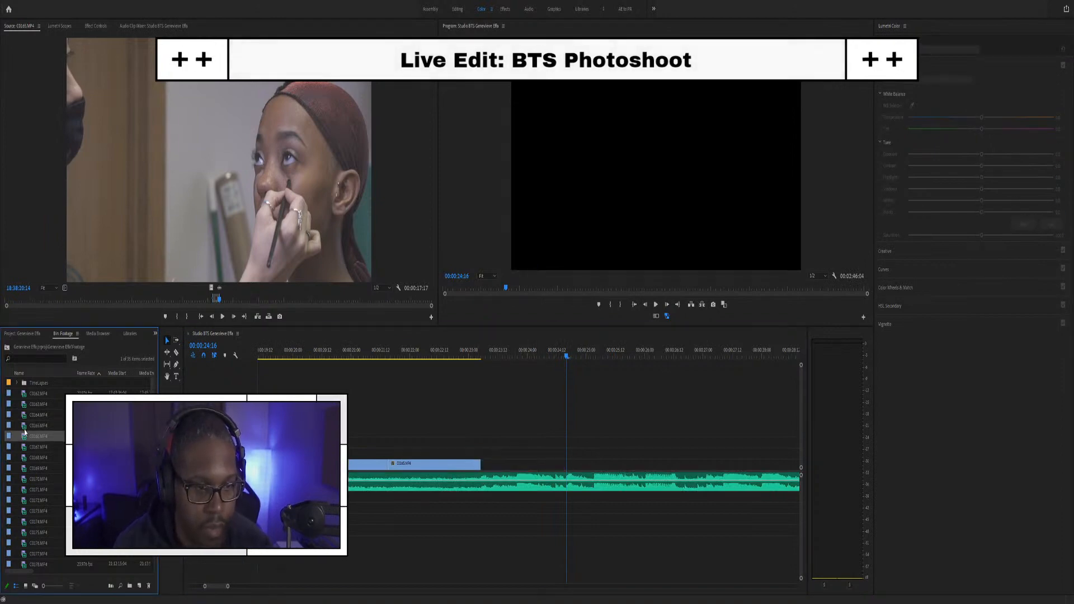
{"action": "double_click", "coordinate": [25, 440]}
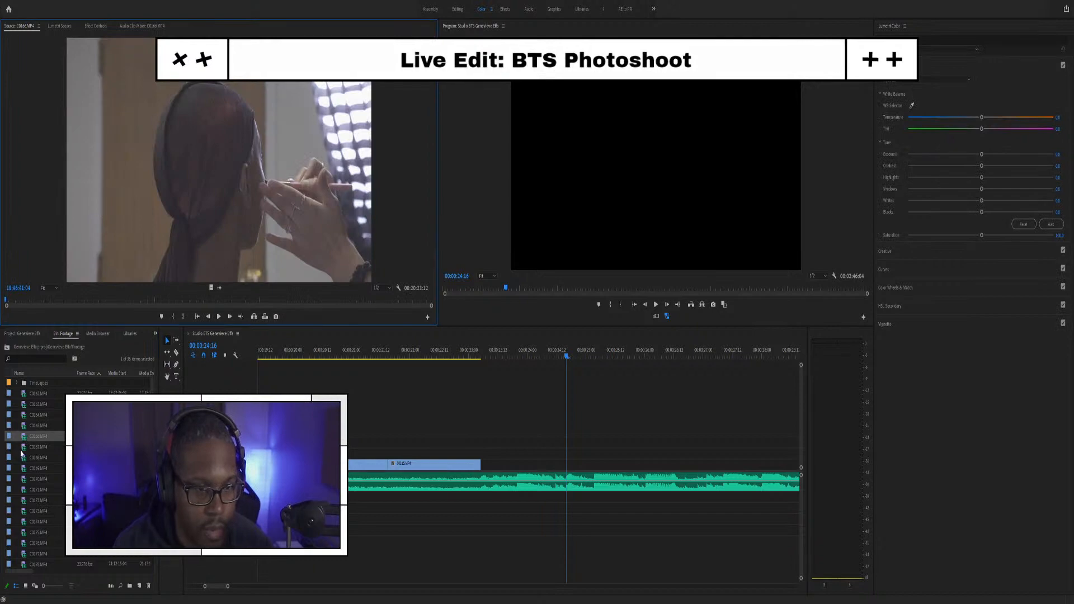
Step: Open C0167.MP4 as source, extend C0165's end by nine frames, and play the sequence
{"action": "double_click", "coordinate": [25, 448]}
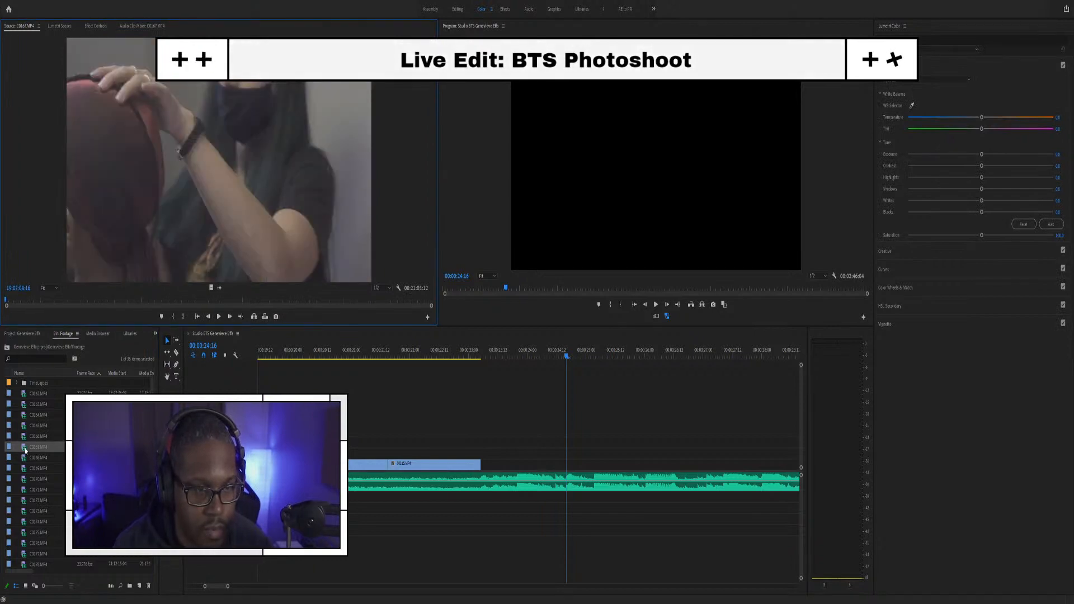
{"action": "left_click_drag", "start_coordinate": [480, 464], "coordinate": [517, 464]}
{"action": "key", "text": "minus"}
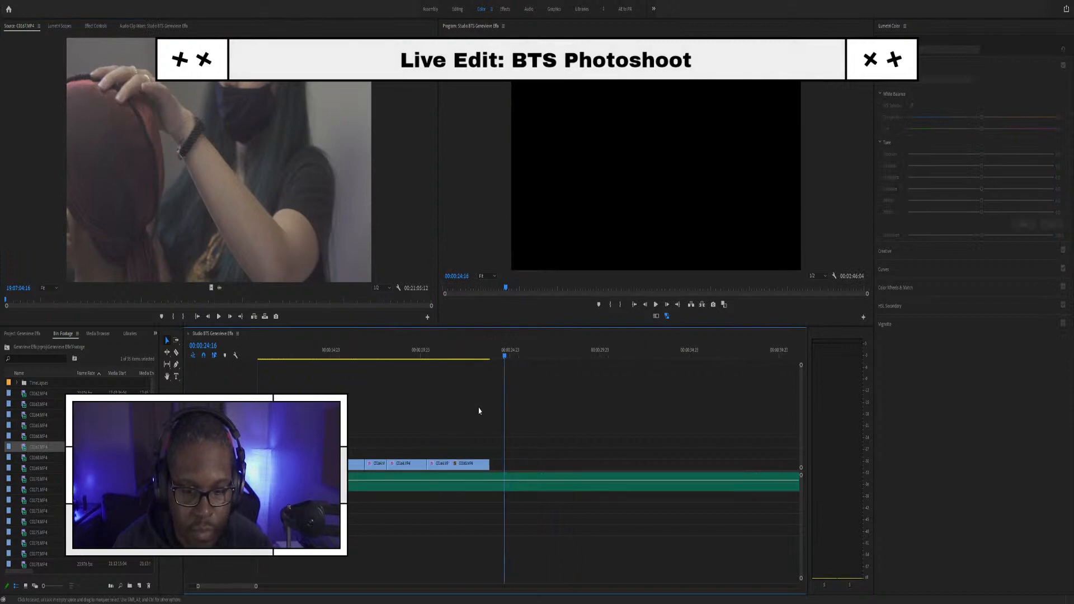
{"action": "left_click", "coordinate": [310, 350]}
{"action": "key", "text": "space"}
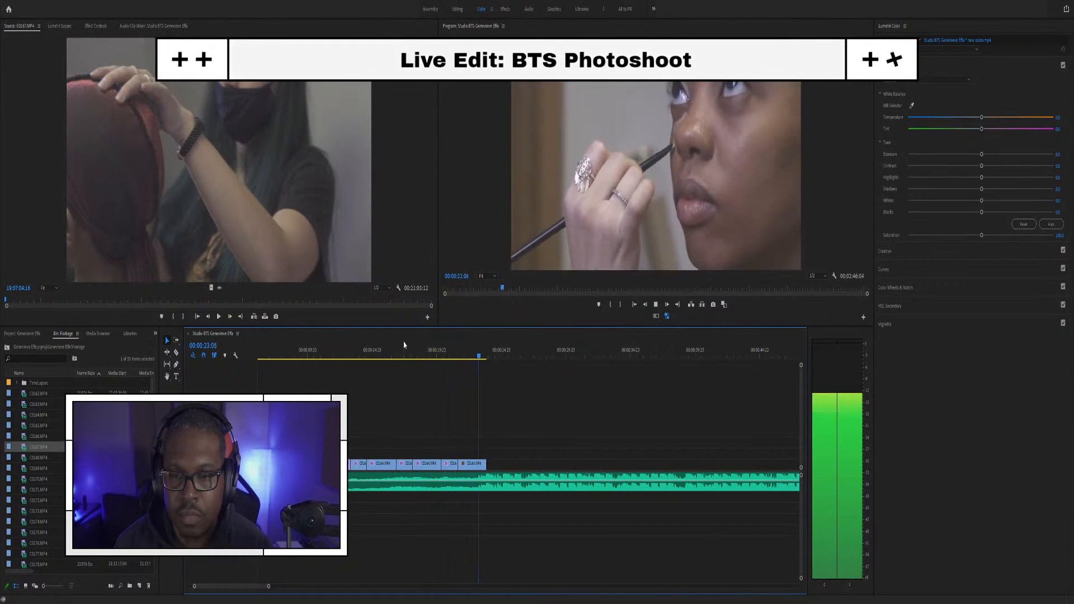
Step: Review the sequence from 00:00:11:17 and select clip C0165 at 00:00:22:10
{"action": "key", "text": "space"}
{"action": "scroll", "coordinate": [491, 416], "scroll_direction": "up", "scroll_amount": 5}
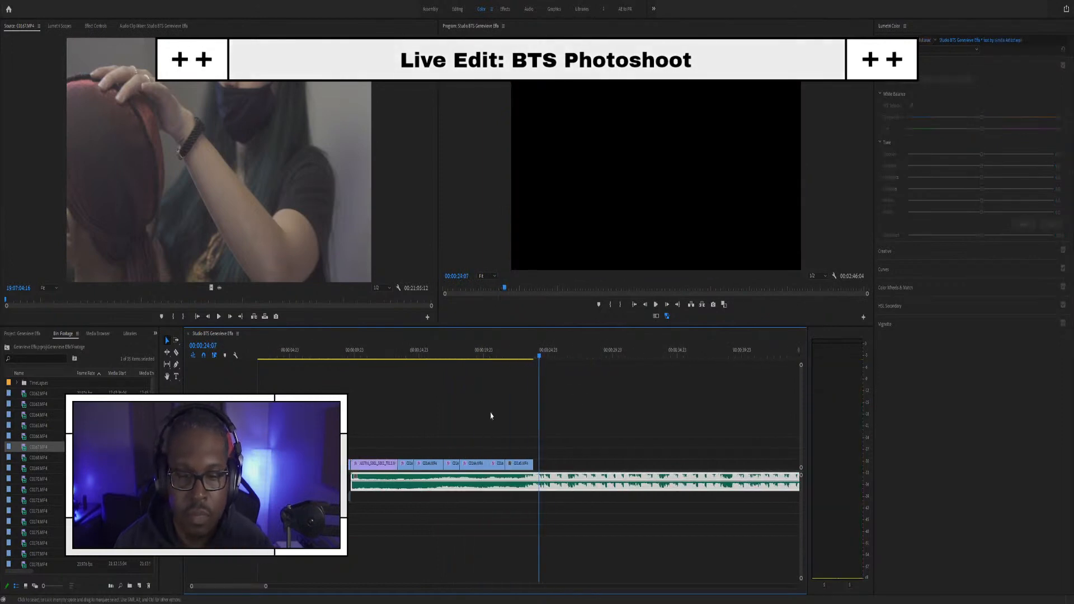
{"action": "left_click", "coordinate": [376, 353]}
{"action": "key", "text": "space"}
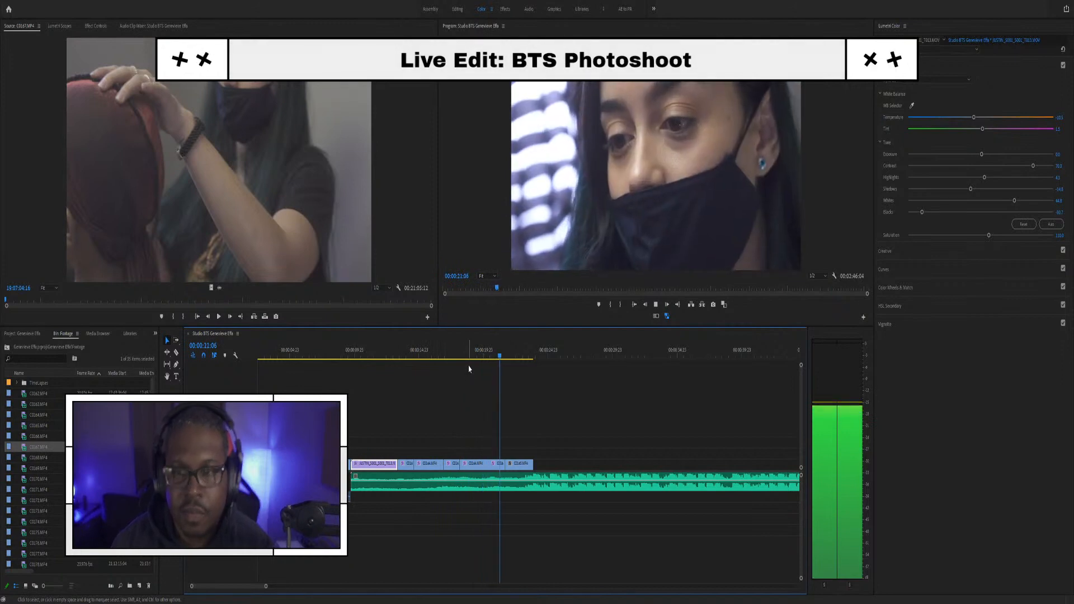
{"action": "key", "text": "space"}
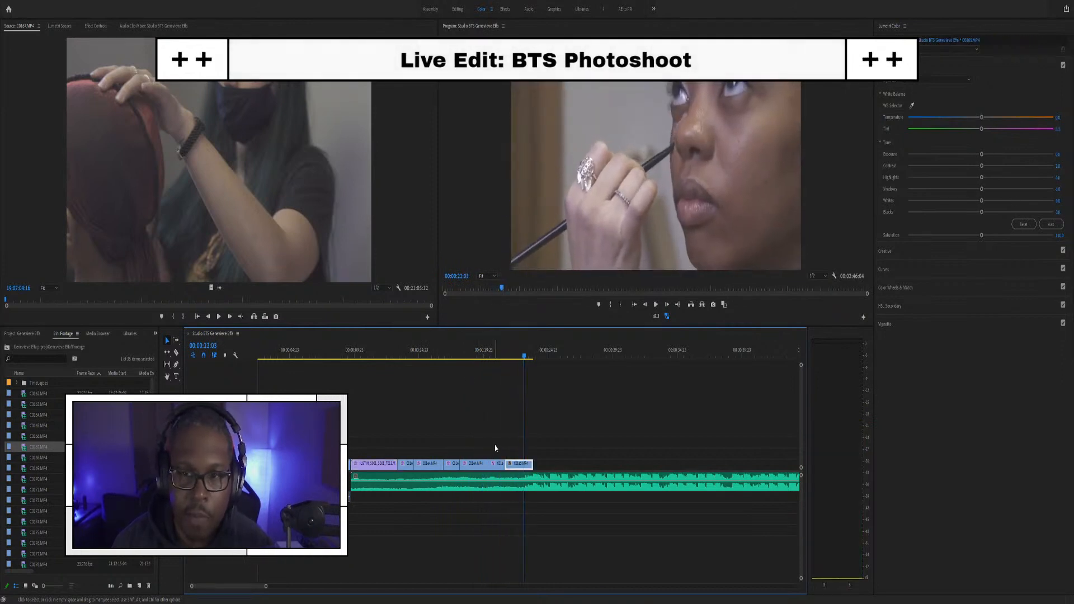
{"action": "key", "text": "equal"}
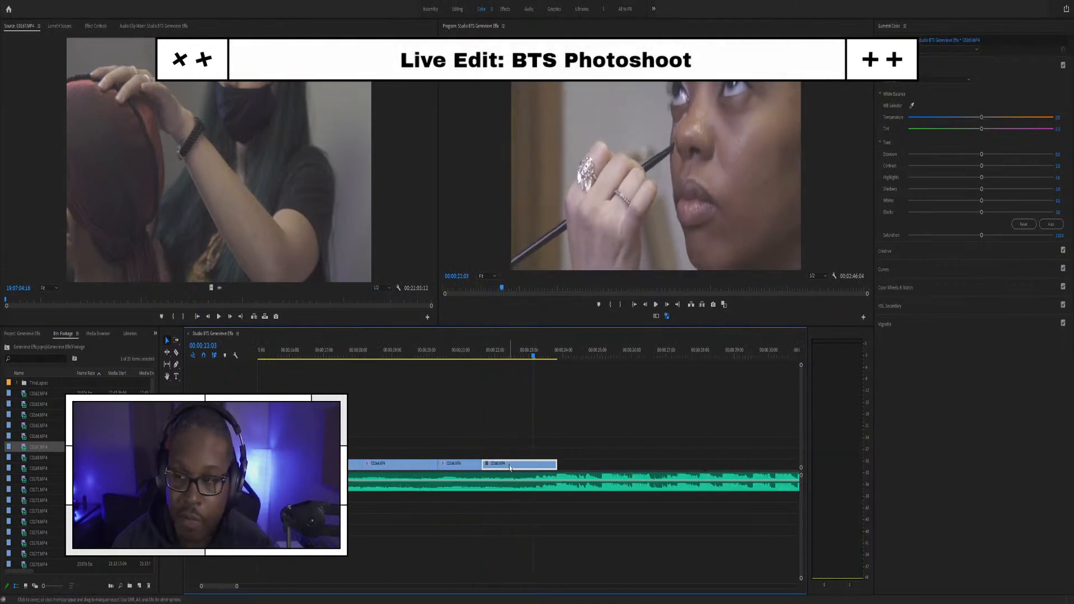
{"action": "left_click", "coordinate": [459, 355]}
{"action": "key", "text": "space"}
{"action": "left_click", "coordinate": [509, 356]}
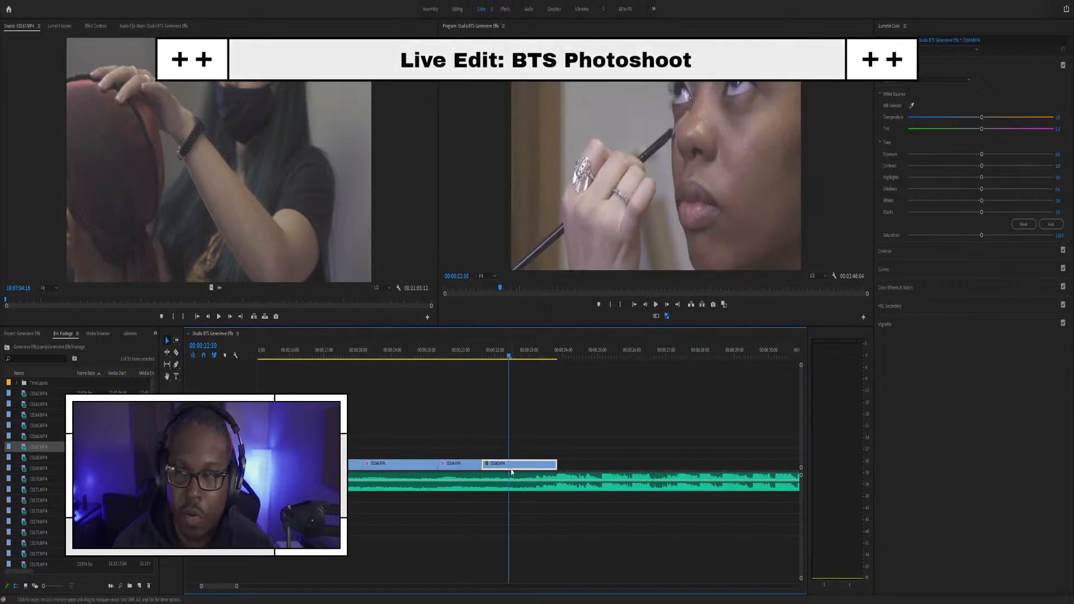
Step: Paste the copied colour grade onto C0165 and show the Lumetri scopes
{"action": "key", "text": "ctrl+alt+v"}
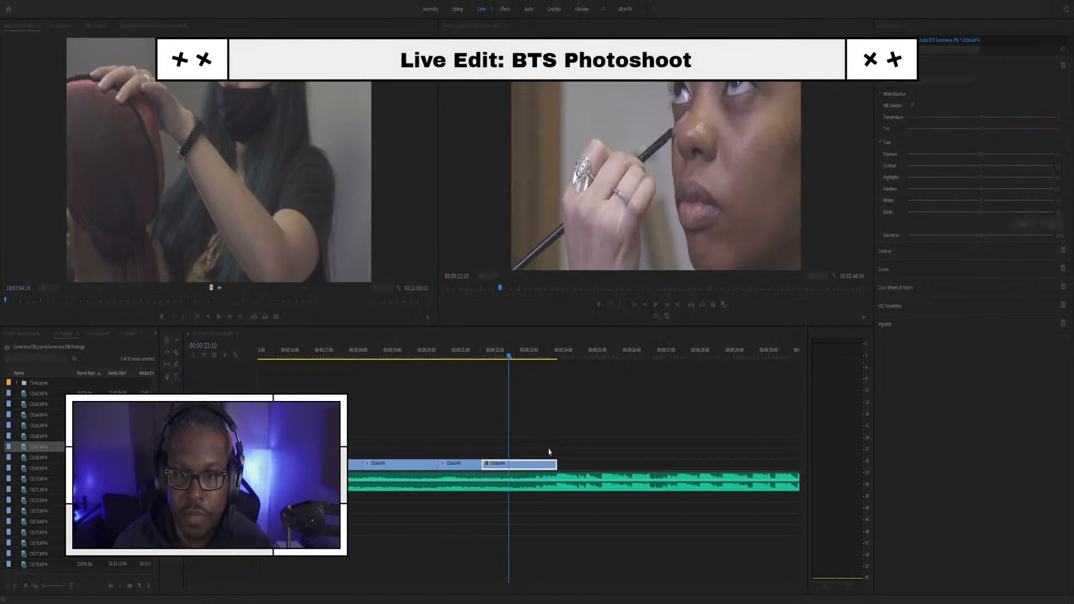
{"action": "key", "text": "Return"}
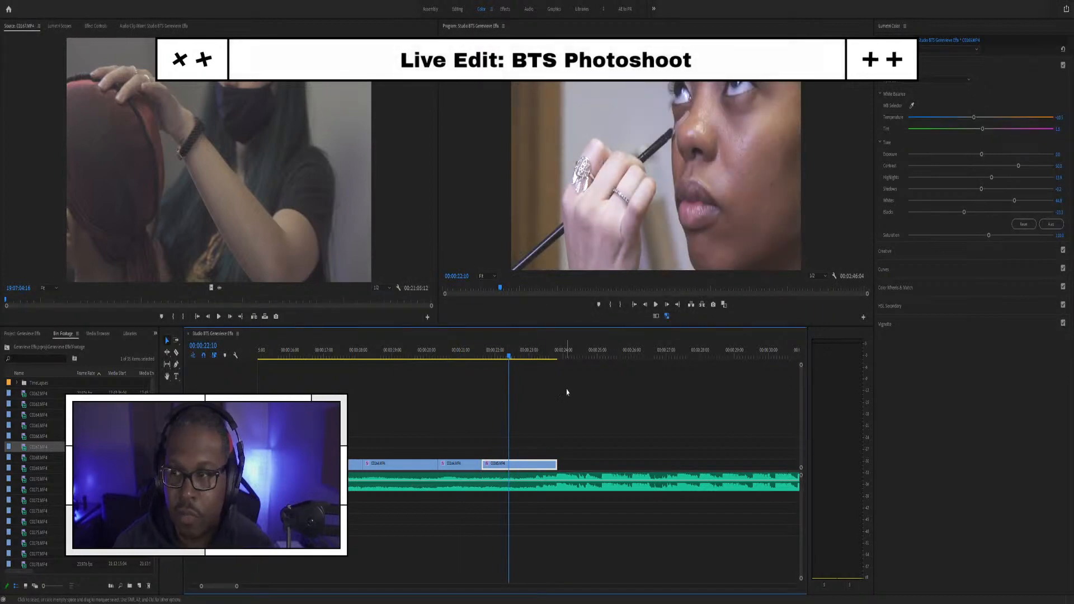
{"action": "left_click", "coordinate": [912, 106]}
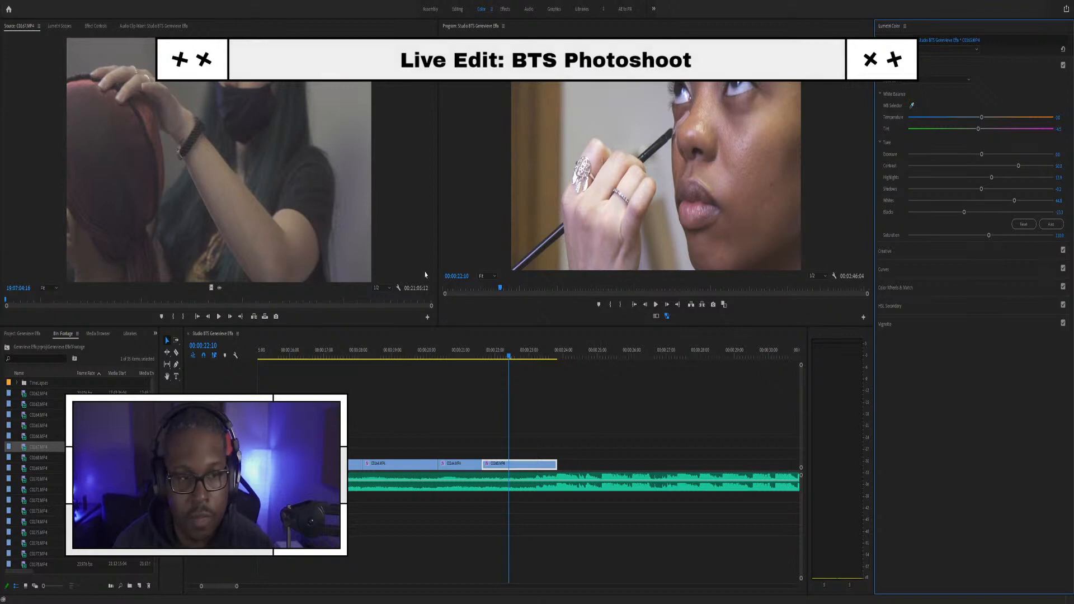
{"action": "key", "text": "shift+5"}
{"action": "key", "text": "ctrl+shift+comma"}
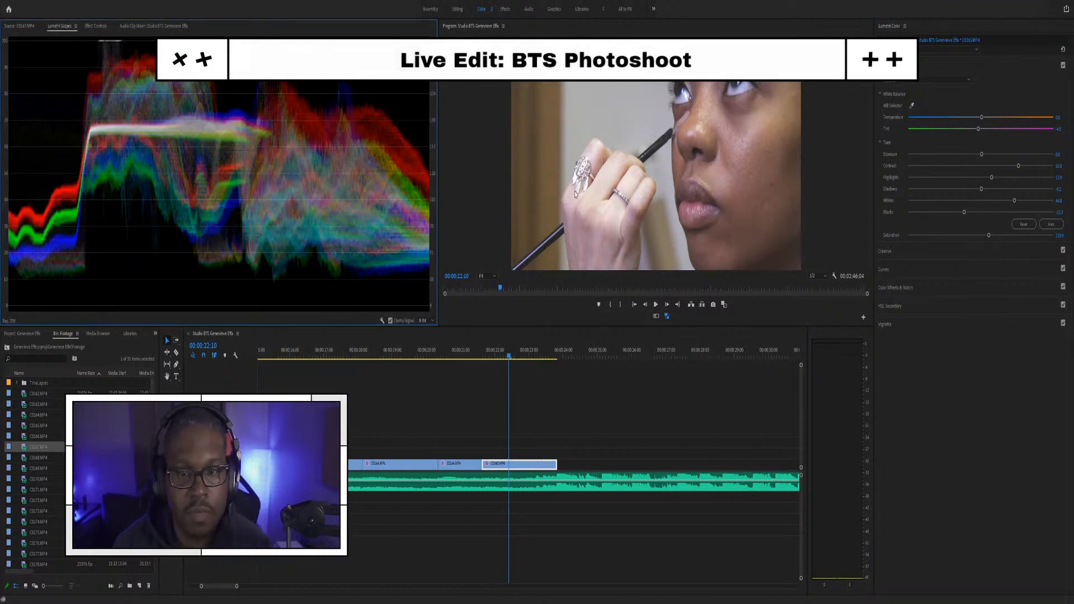
Step: Set C0165's highlights to about -1.1 and blacks to about -55, preview, and save
{"action": "left_click_drag", "start_coordinate": [990, 179], "coordinate": [980, 179]}
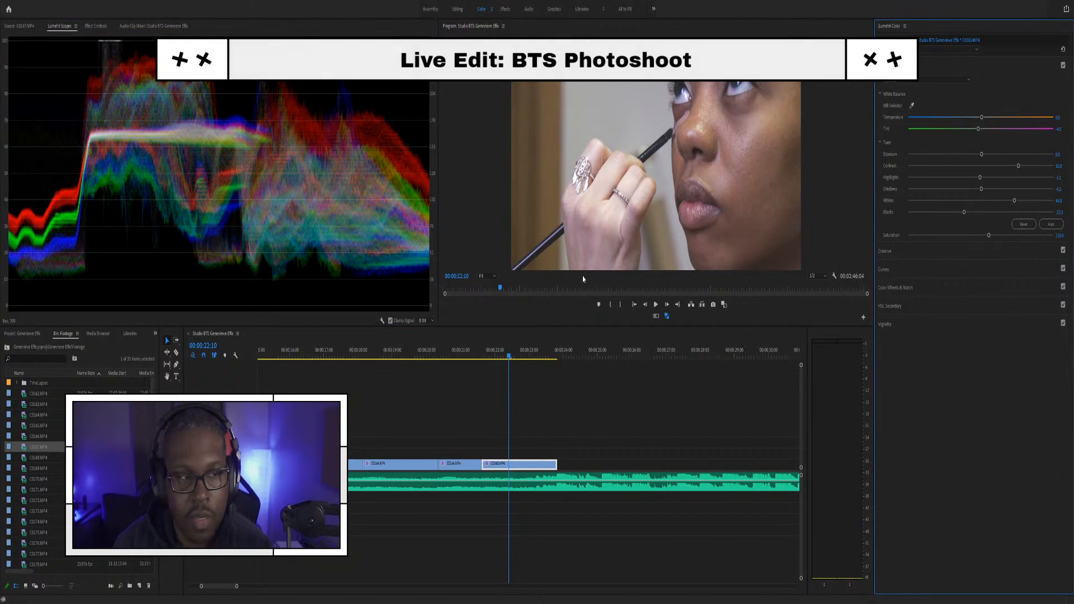
{"action": "left_click_drag", "start_coordinate": [963, 214], "coordinate": [935, 215]}
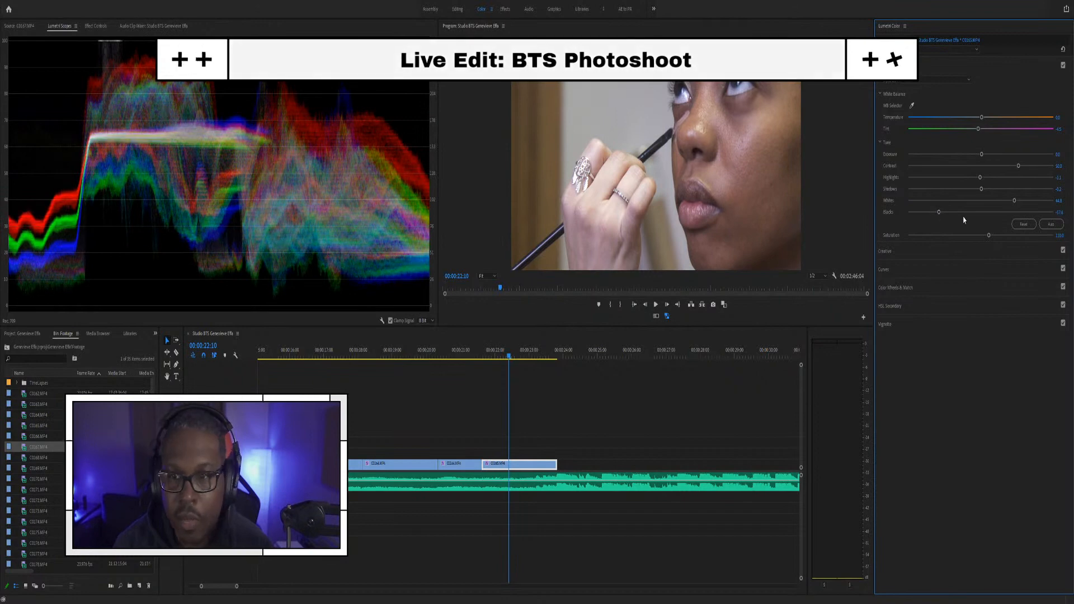
{"action": "key", "text": "space"}
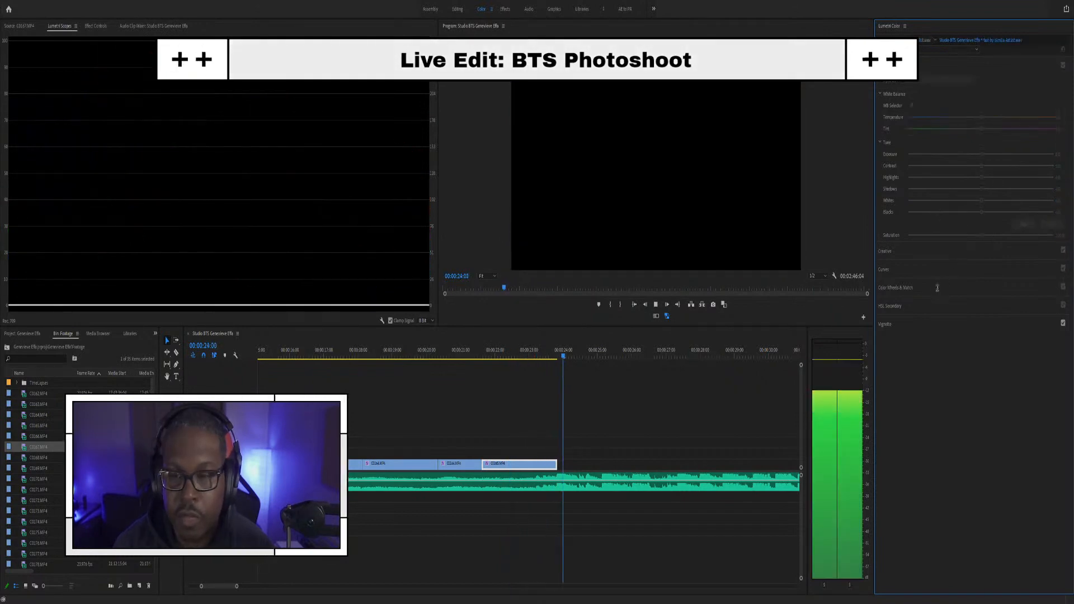
{"action": "key", "text": "space"}
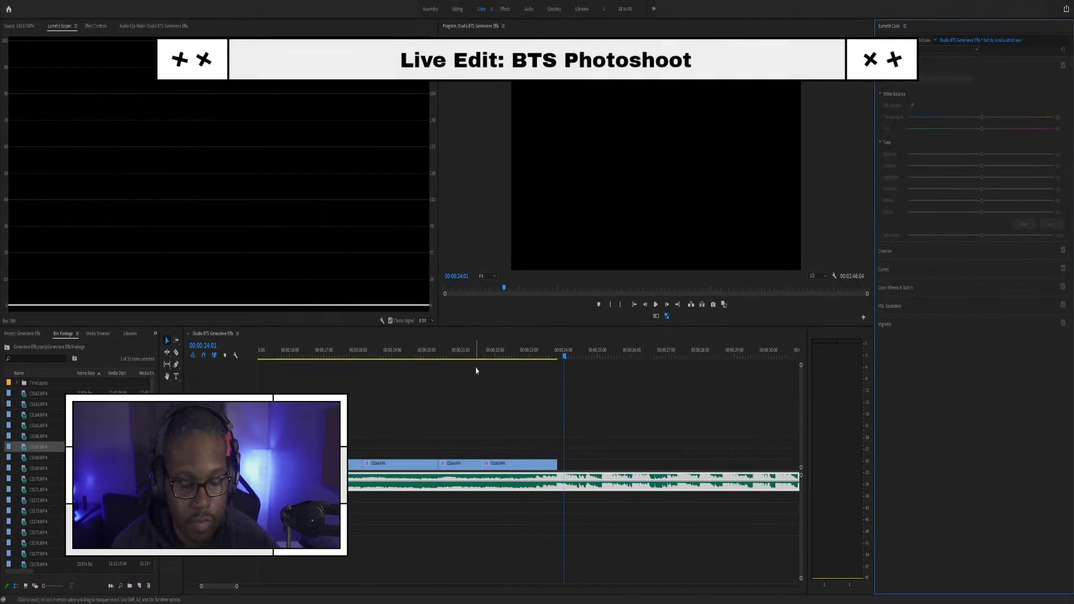
{"action": "key", "text": "ctrl+s"}
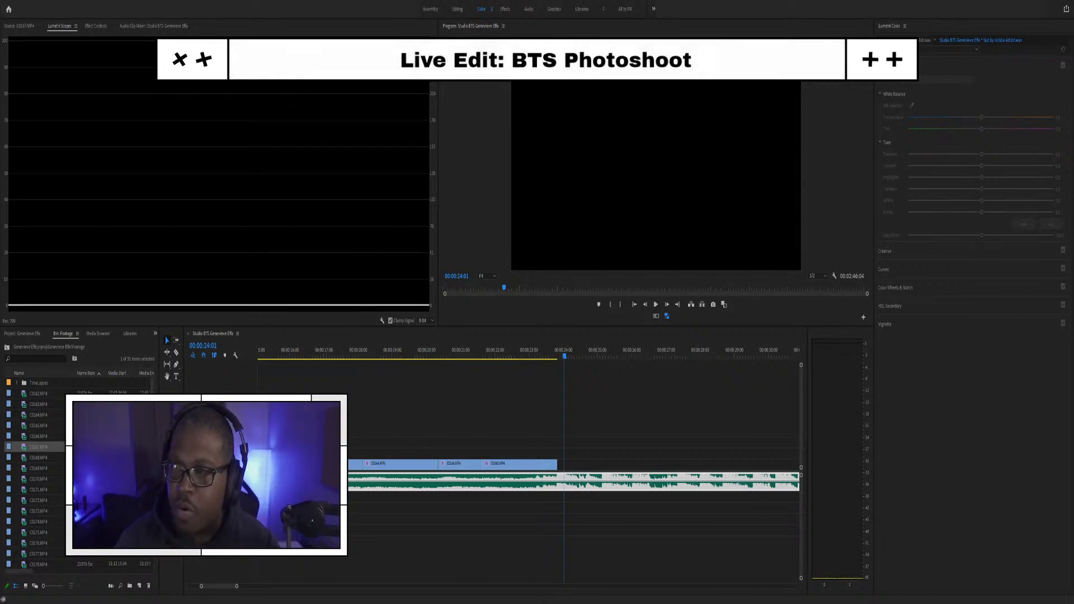
Step: Play the sequence back from around 00:00:09 and park at 00:00:14:05
{"action": "left_click", "coordinate": [935, 72]}
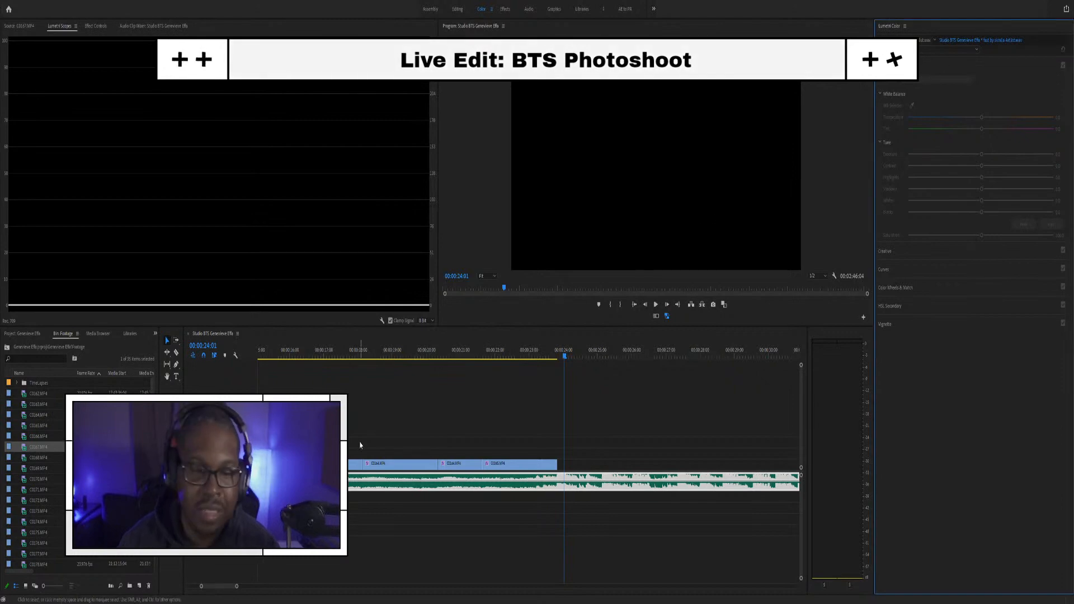
{"action": "left_click", "coordinate": [489, 349]}
{"action": "scroll", "coordinate": [472, 420], "scroll_direction": "down", "scroll_amount": 4}
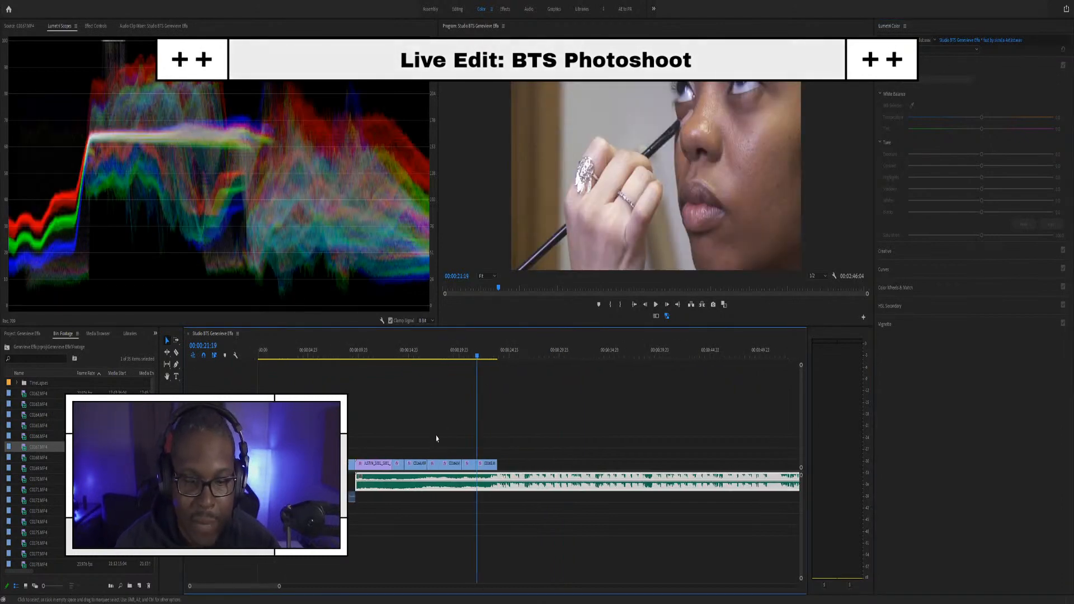
{"action": "left_click", "coordinate": [351, 354]}
{"action": "key", "text": "space"}
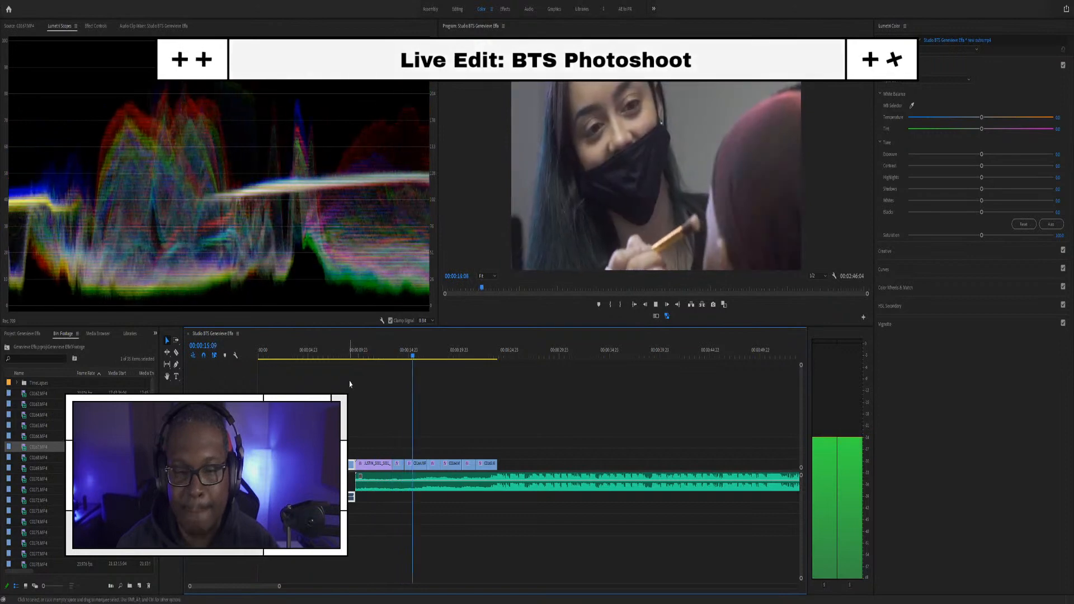
{"action": "key", "text": "space"}
{"action": "left_click", "coordinate": [402, 351]}
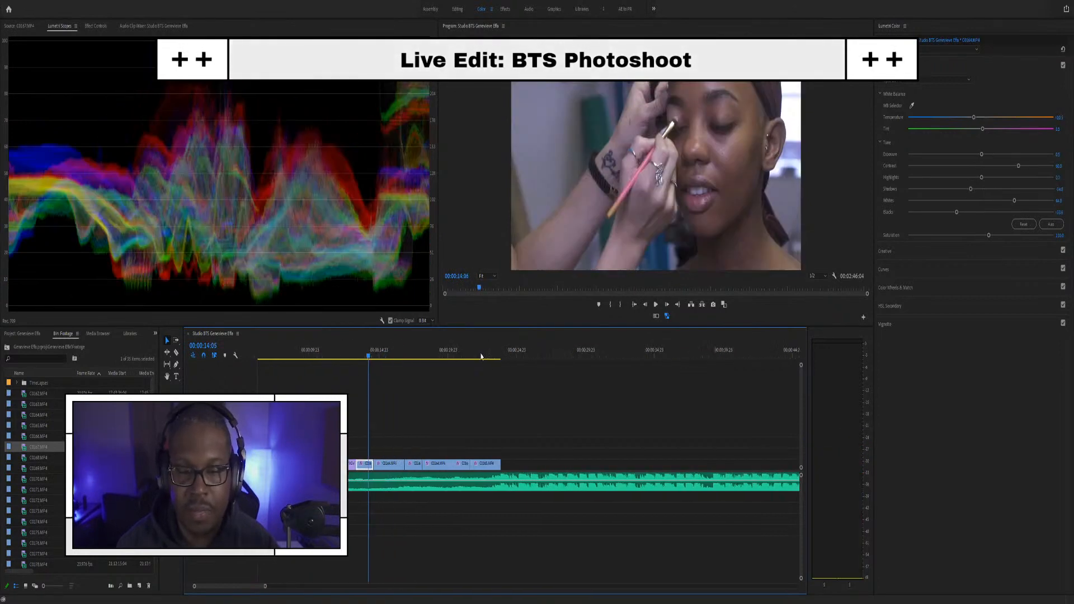
Step: Warm clip C0164's colour temperature slightly and review it in playback
{"action": "scroll", "coordinate": [432, 368], "scroll_direction": "up", "scroll_amount": 2}
{"action": "key", "text": "Left"}
{"action": "key", "text": "Left"}
{"action": "key", "text": "Left"}
{"action": "key", "text": "Left"}
{"action": "key", "text": "Left"}
{"action": "key", "text": "Left"}
{"action": "key", "text": "Left"}
{"action": "key", "text": "Left"}
{"action": "scroll", "coordinate": [515, 388], "scroll_direction": "up", "scroll_amount": 5}
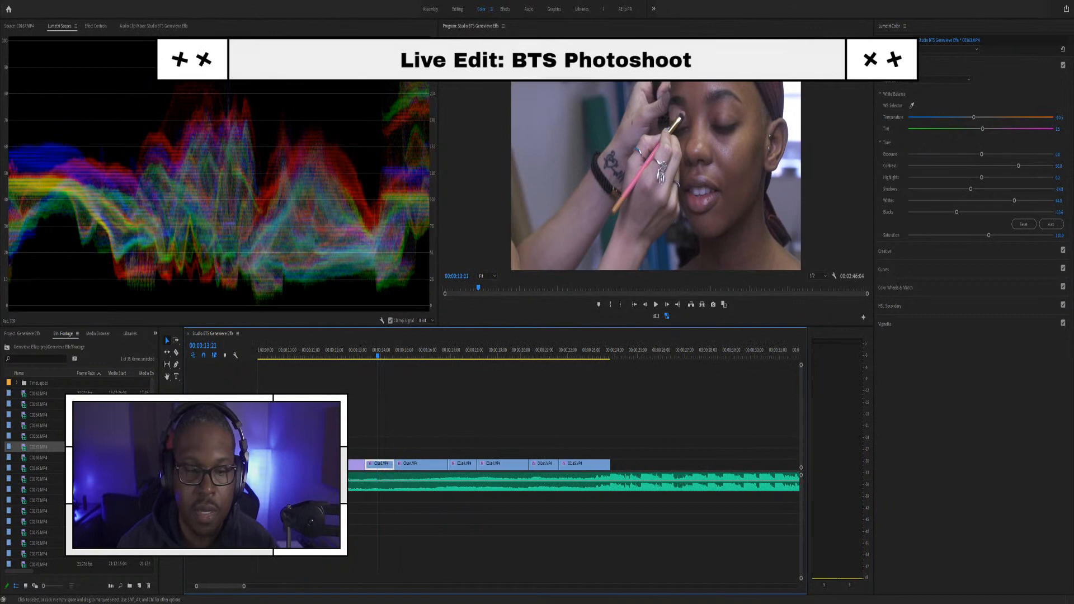
{"action": "left_click_drag", "start_coordinate": [974, 118], "coordinate": [987, 118]}
{"action": "key", "text": "space"}
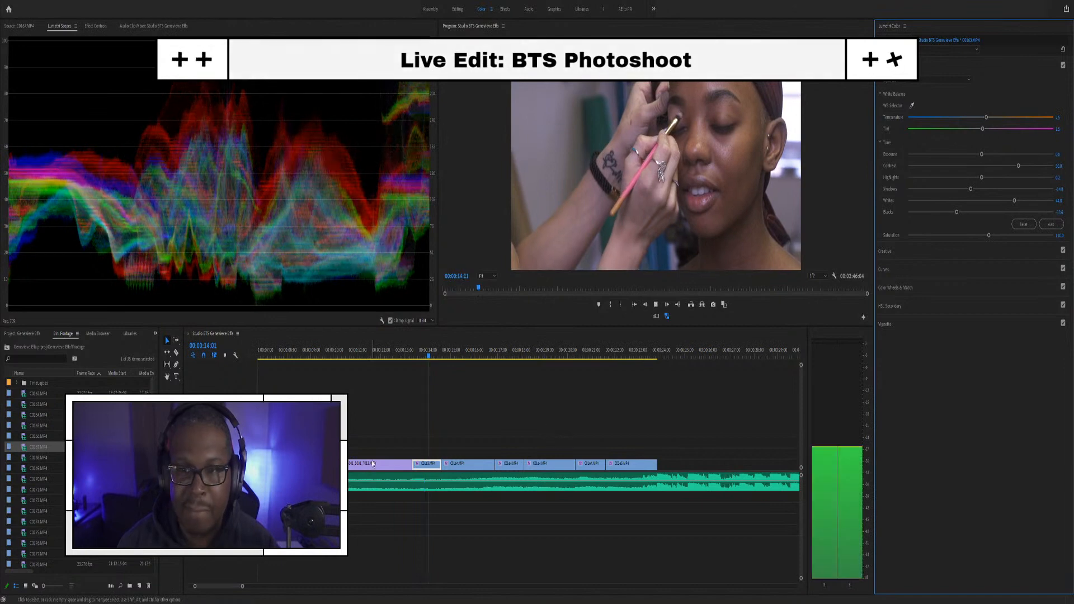
{"action": "key", "text": "space"}
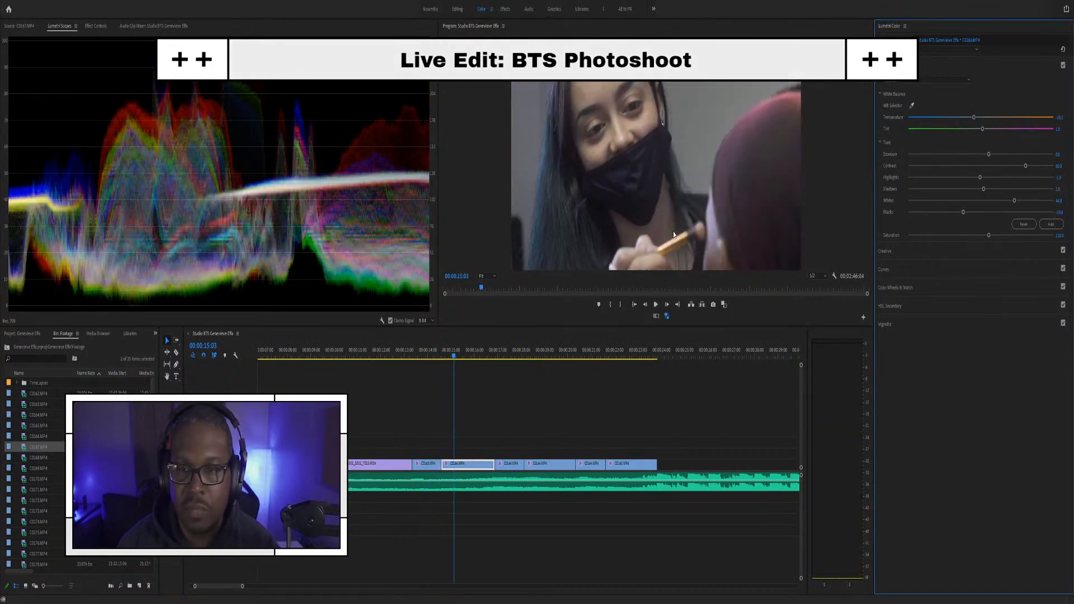
{"action": "left_click_drag", "start_coordinate": [976, 120], "coordinate": [982, 119]}
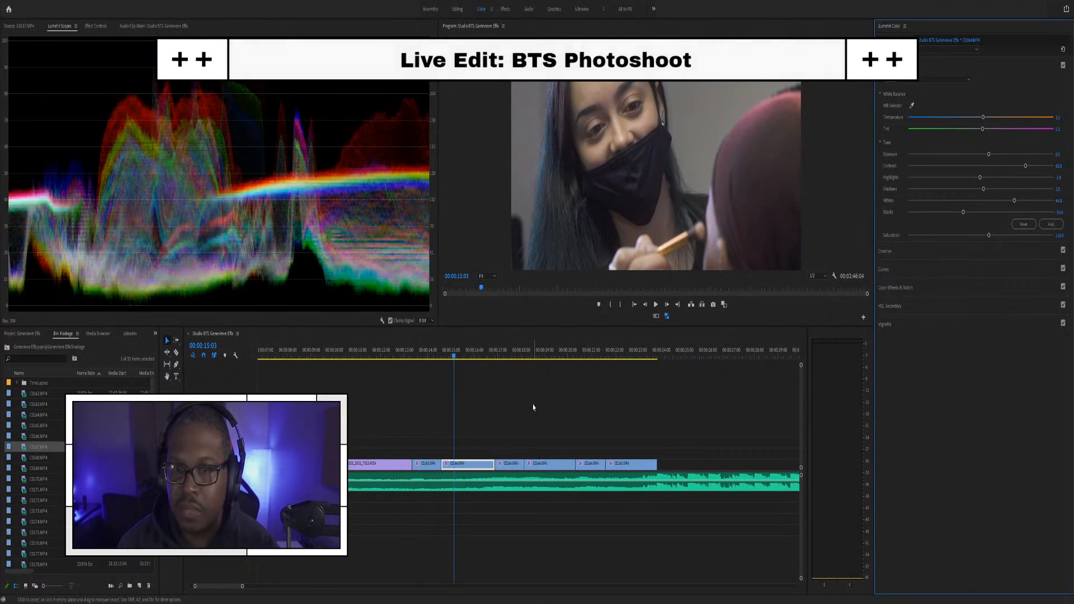
{"action": "key", "text": "space"}
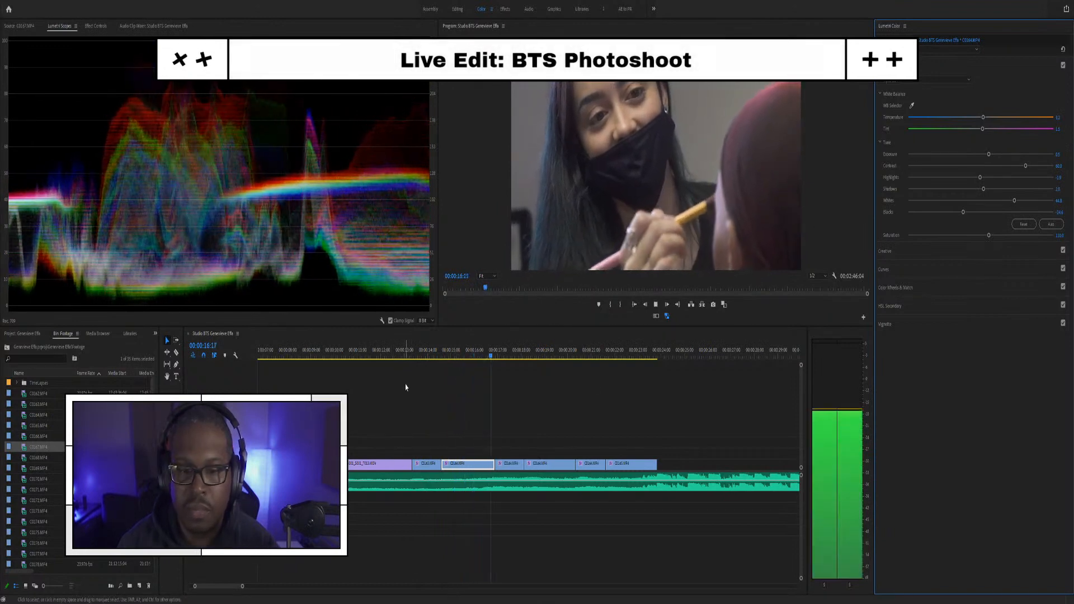
{"action": "key", "text": "space"}
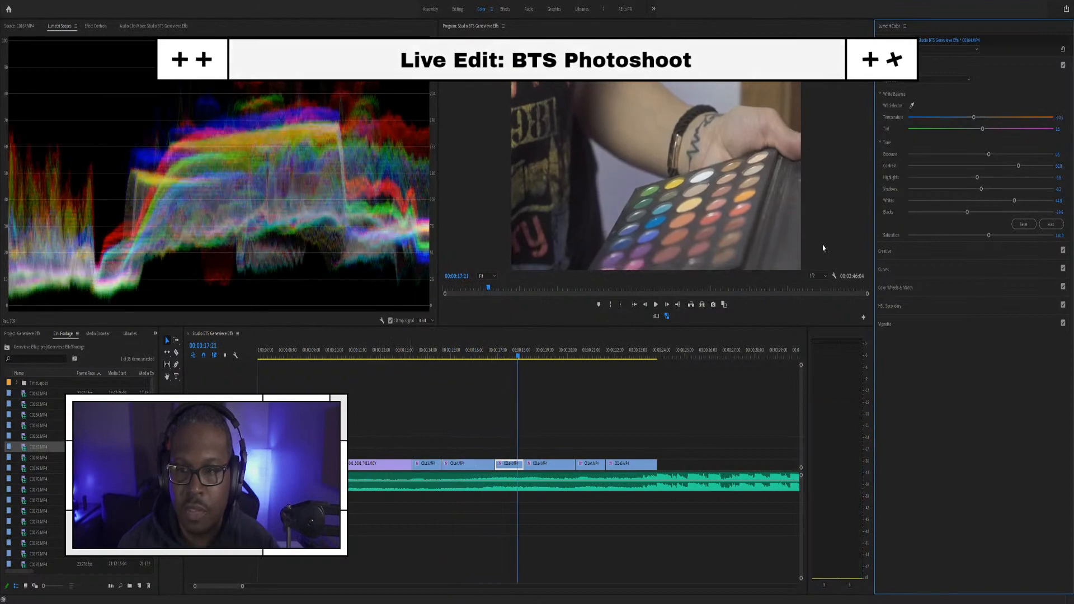
Step: Warm the white balance of the next two clips, reviewing each in playback
{"action": "left_click_drag", "start_coordinate": [978, 119], "coordinate": [986, 118]}
{"action": "key", "text": "space"}
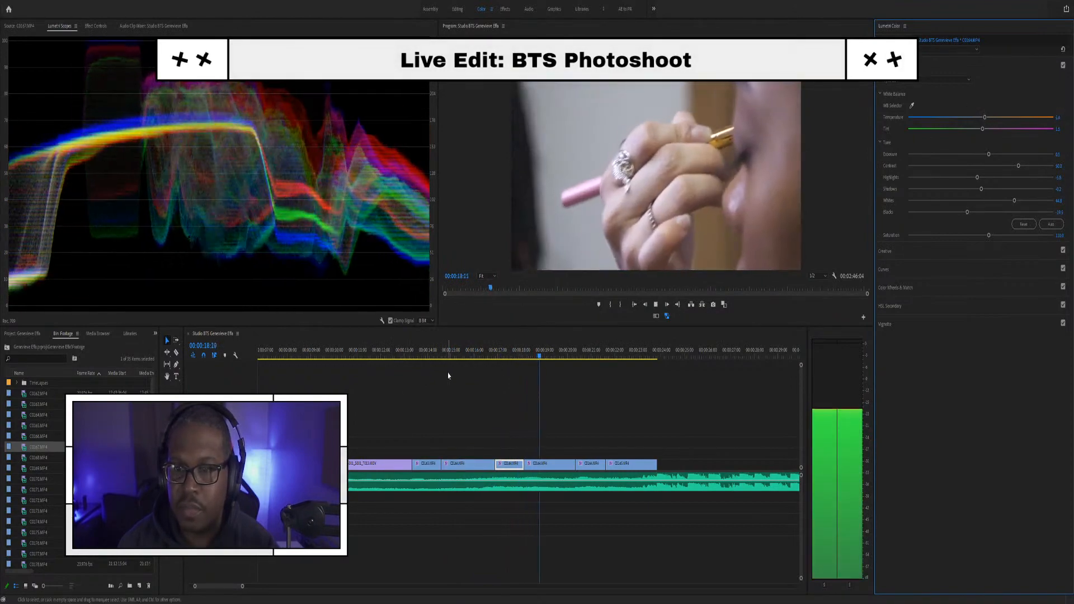
{"action": "key", "text": "space"}
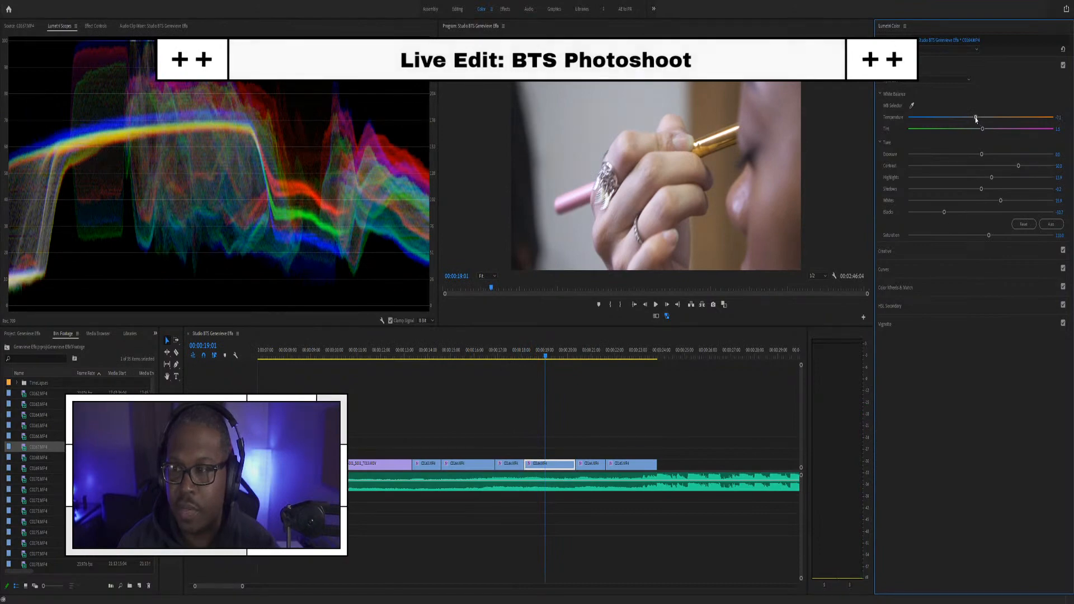
{"action": "left_click_drag", "start_coordinate": [976, 119], "coordinate": [982, 118]}
{"action": "key", "text": "space"}
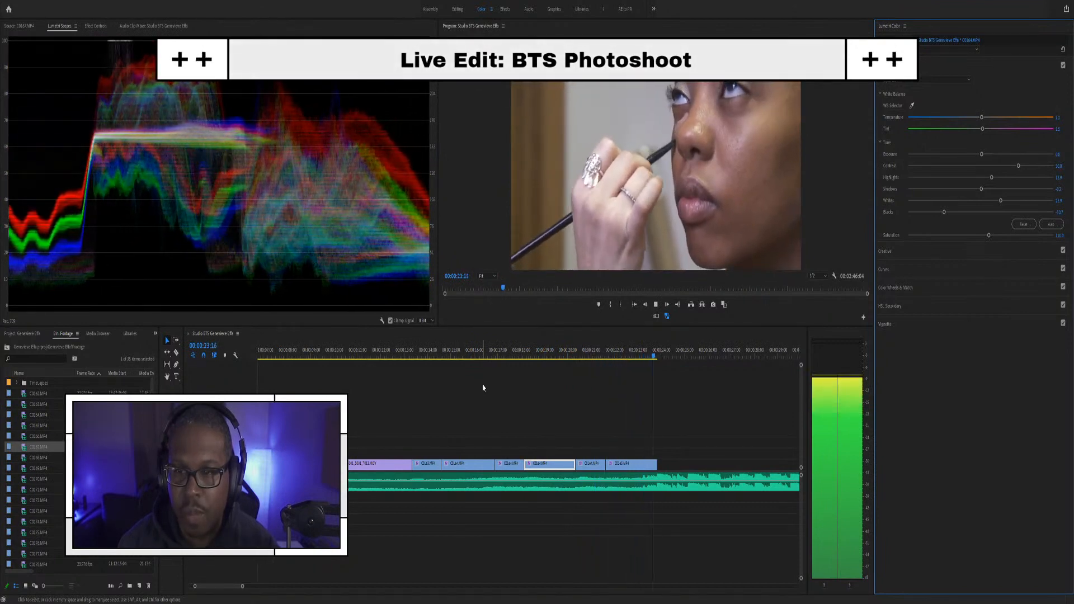
{"action": "key", "text": "space"}
Step: Select the last clip C0165, replay from C0164, and show C0165's motion settings
{"action": "left_click", "coordinate": [635, 361]}
{"action": "left_click", "coordinate": [633, 350]}
{"action": "left_click", "coordinate": [629, 463]}
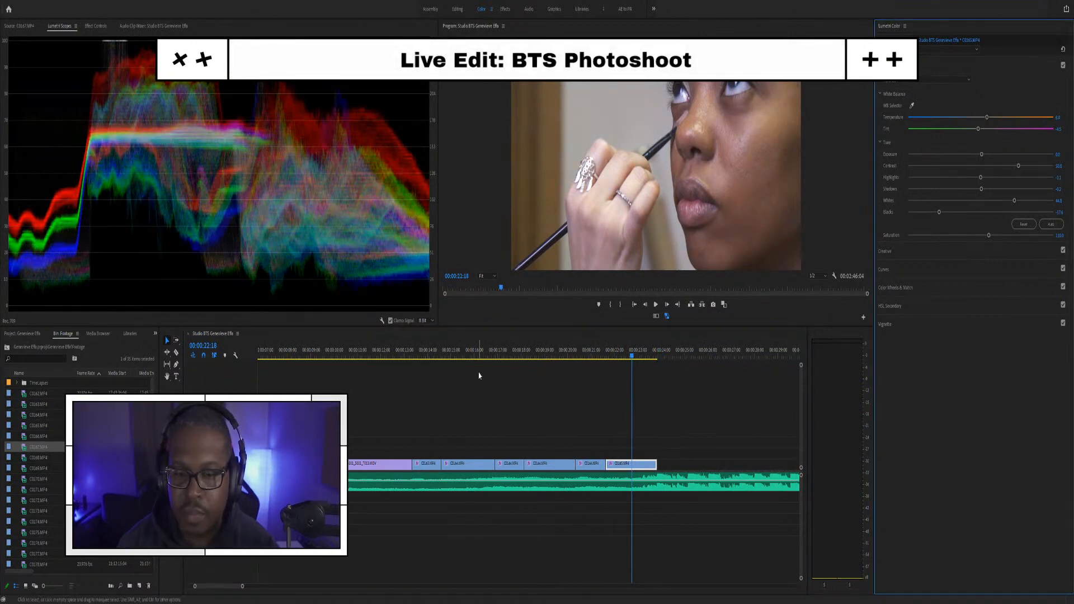
{"action": "left_click", "coordinate": [533, 350]}
{"action": "key", "text": "space"}
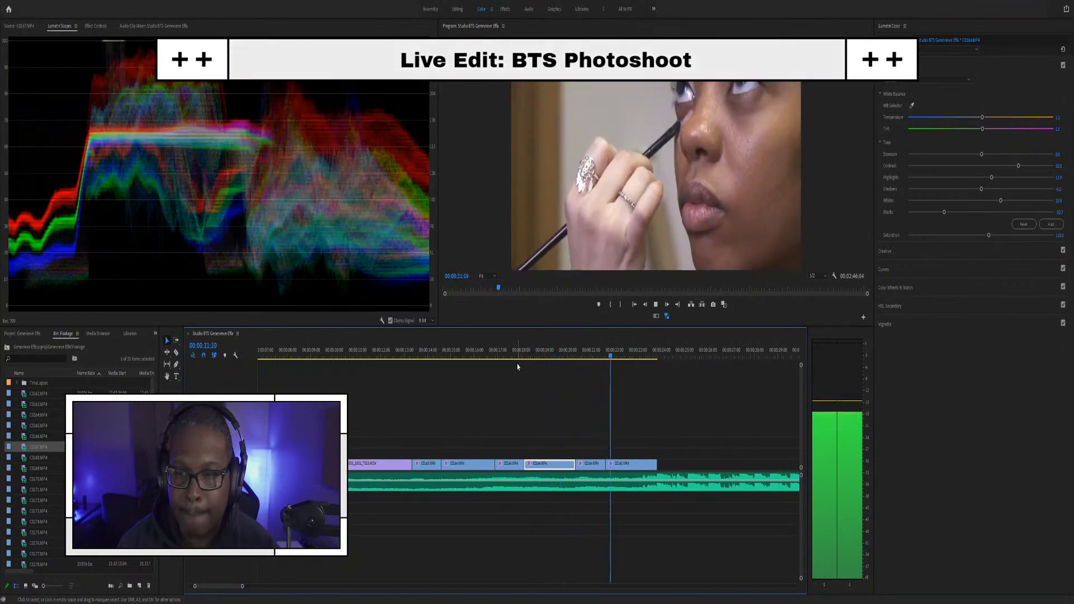
{"action": "key", "text": "space"}
{"action": "key", "text": "minus"}
{"action": "key", "text": "equal"}
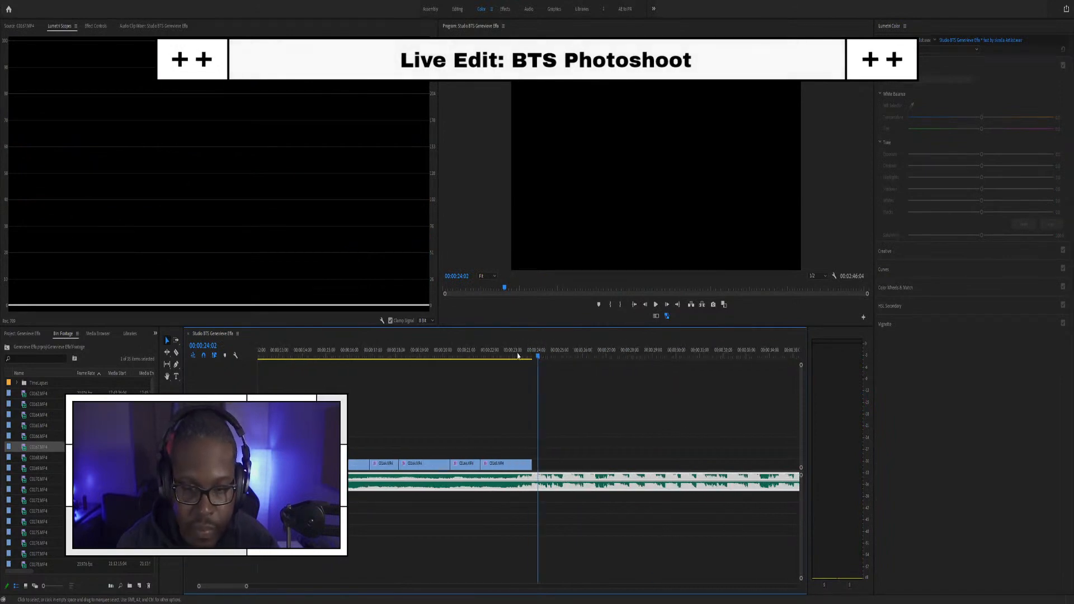
{"action": "left_click", "coordinate": [519, 354]}
{"action": "key", "text": "space"}
{"action": "key", "text": "space"}
{"action": "left_click_drag", "start_coordinate": [488, 354], "coordinate": [480, 354]}
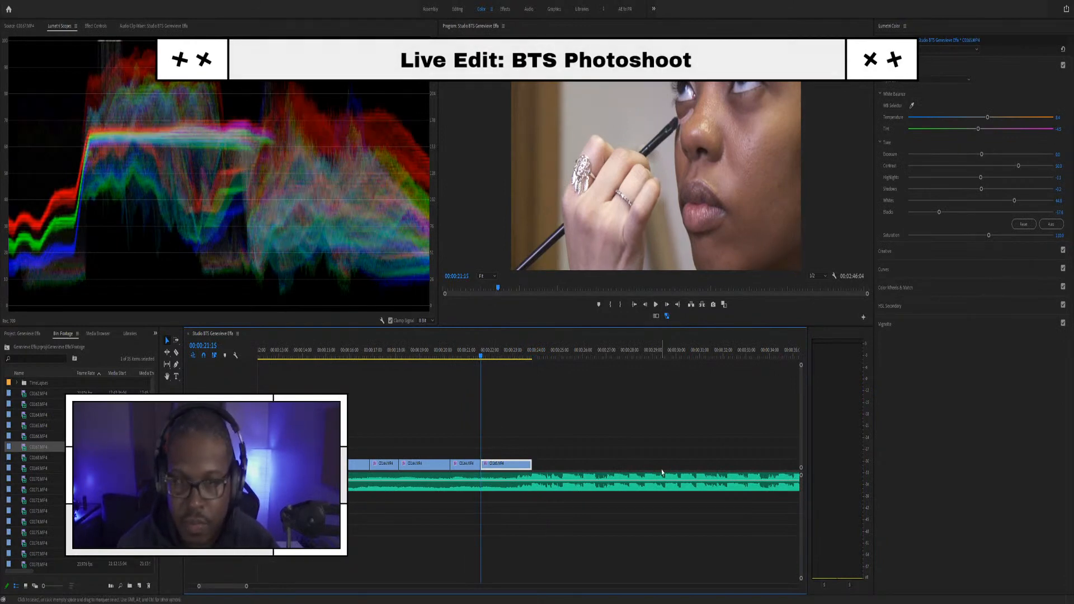
{"action": "key", "text": "shift+5"}
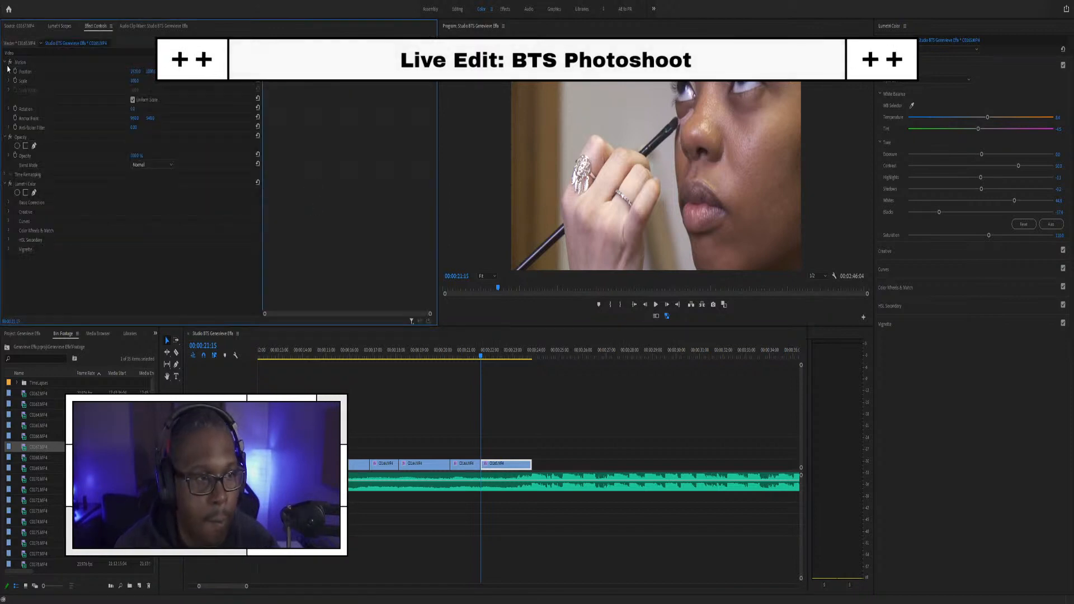
Step: At the start of C0165, set Scale to 200 and reposition the image to frame her eye
{"action": "left_click", "coordinate": [22, 81]}
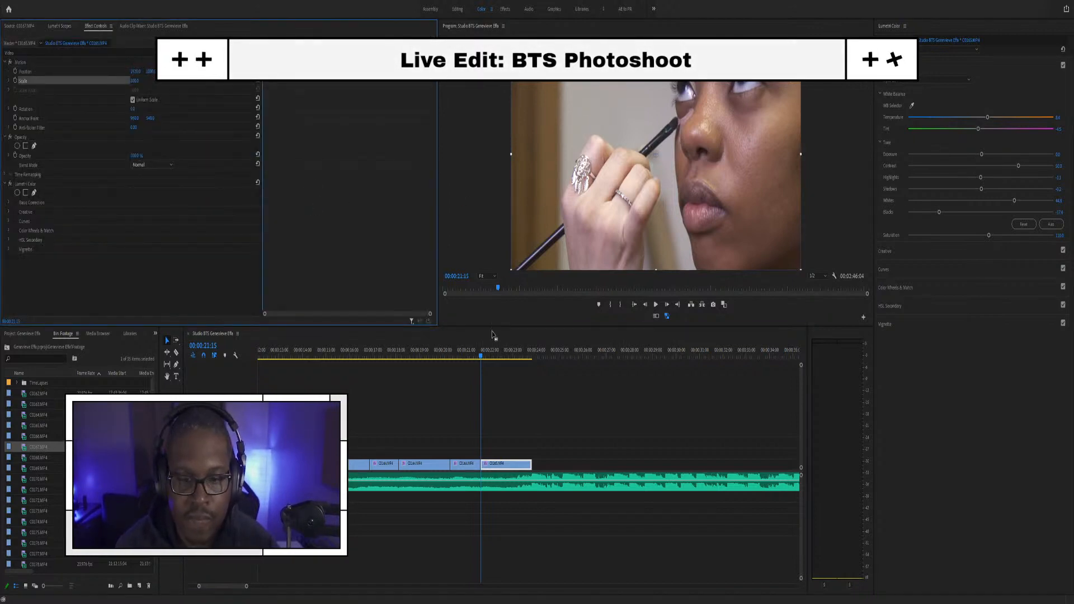
{"action": "scroll", "coordinate": [518, 425], "scroll_direction": "up", "scroll_amount": 3}
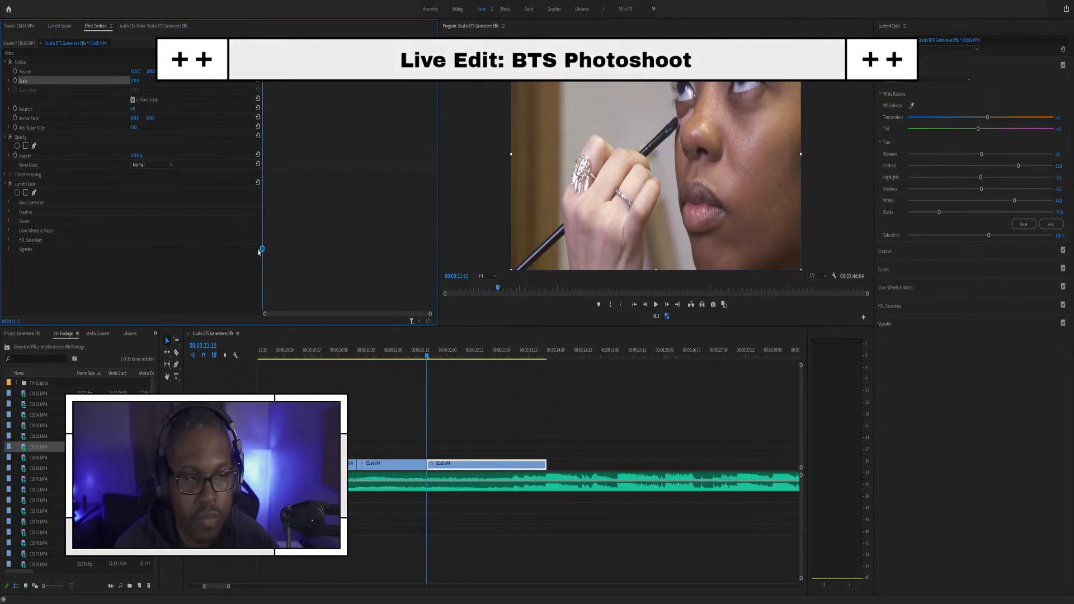
{"action": "left_click", "coordinate": [135, 81]}
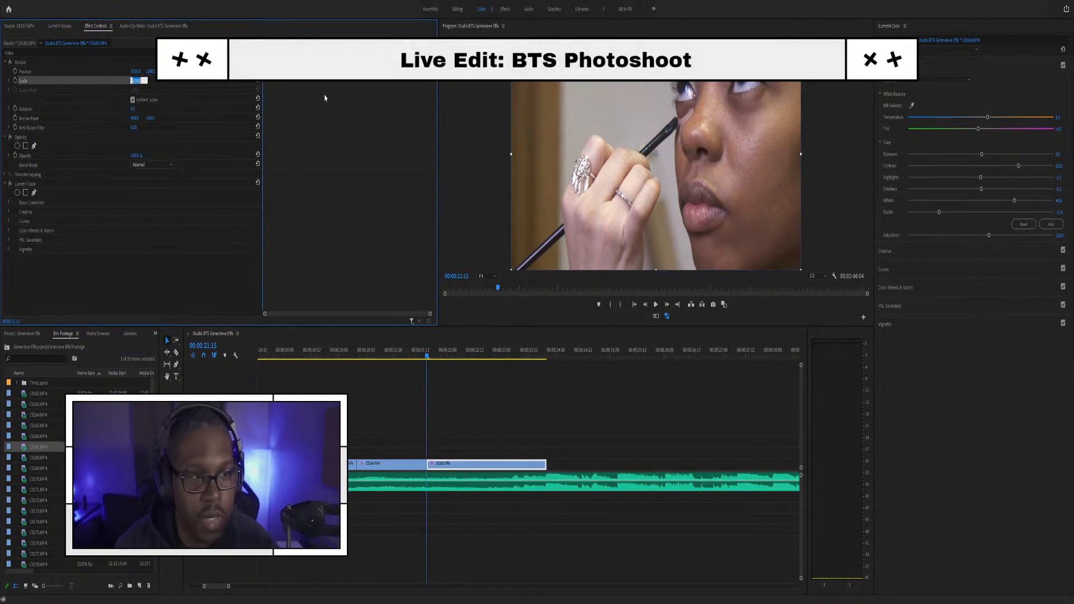
{"action": "type", "text": "200"}
{"action": "key", "text": "Return"}
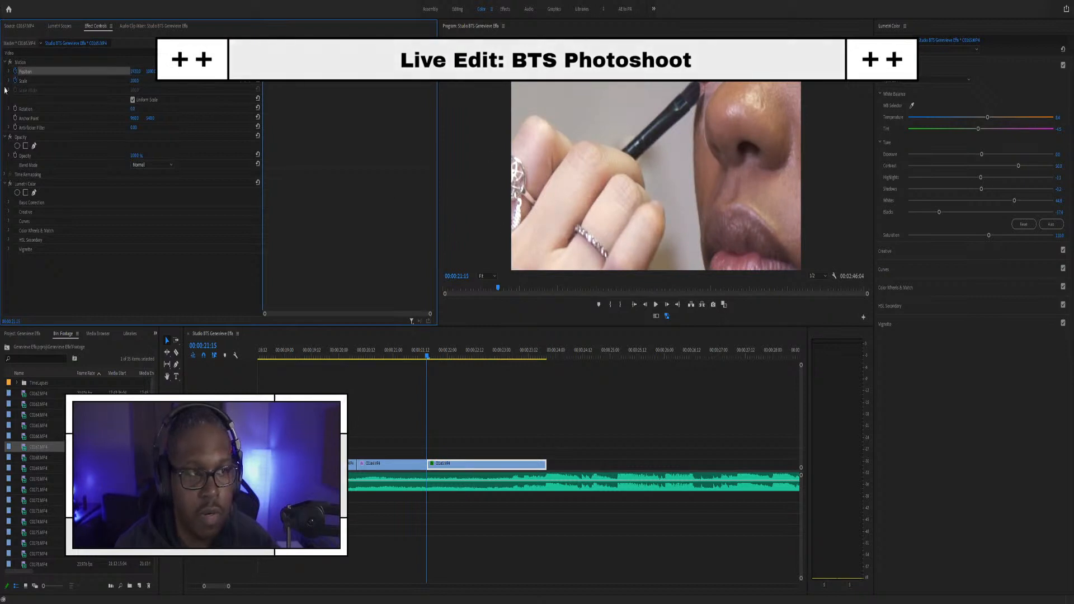
{"action": "left_click", "coordinate": [705, 123]}
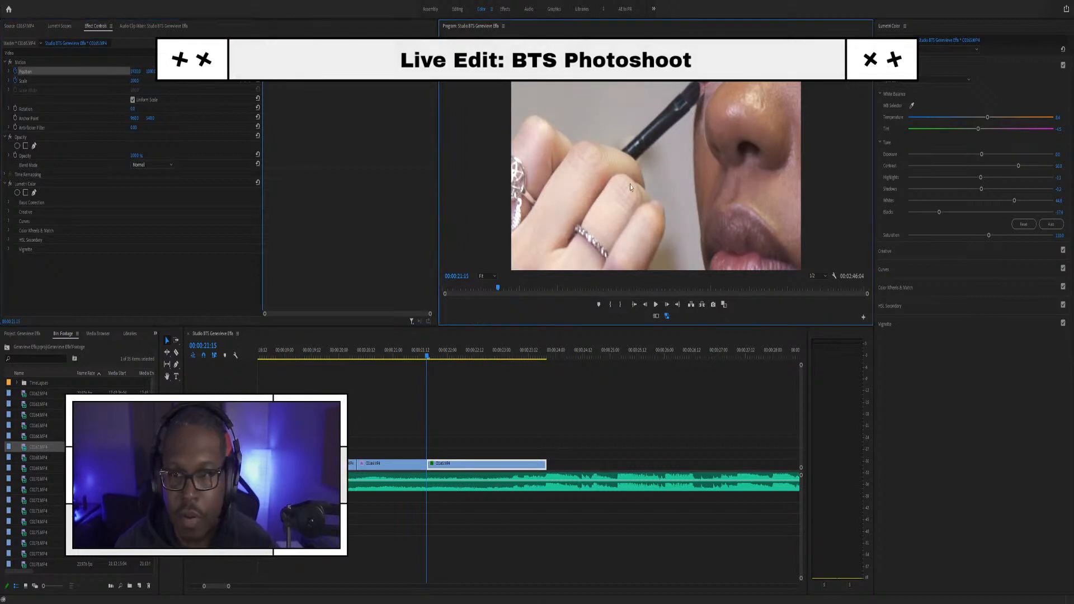
{"action": "left_click", "coordinate": [46, 73]}
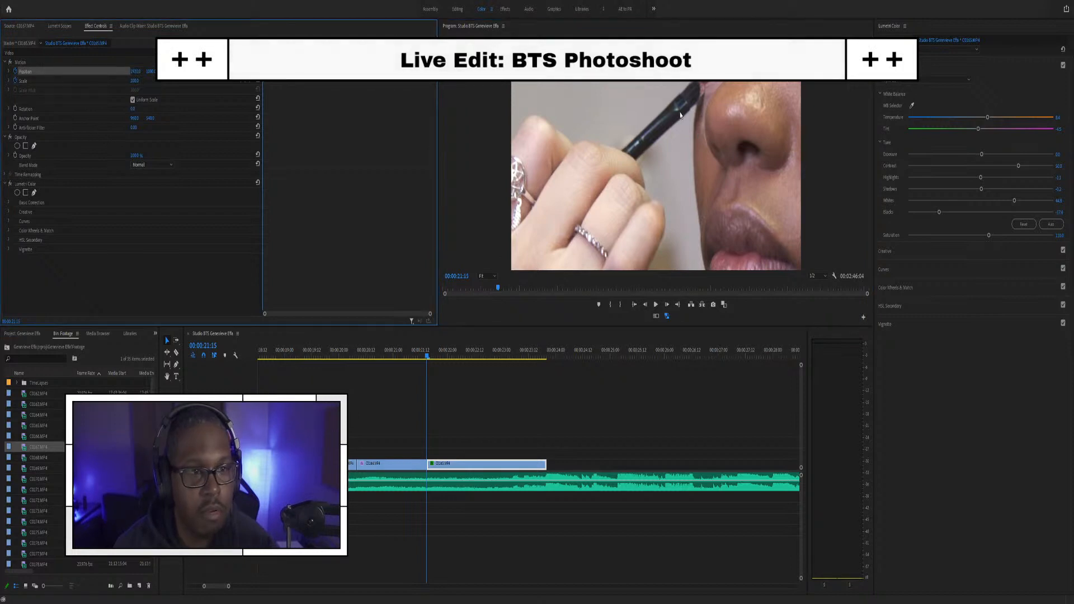
{"action": "left_click", "coordinate": [716, 135]}
{"action": "left_click", "coordinate": [147, 73]}
{"action": "left_click", "coordinate": [36, 80]}
{"action": "left_click_drag", "start_coordinate": [628, 89], "coordinate": [537, 191]}
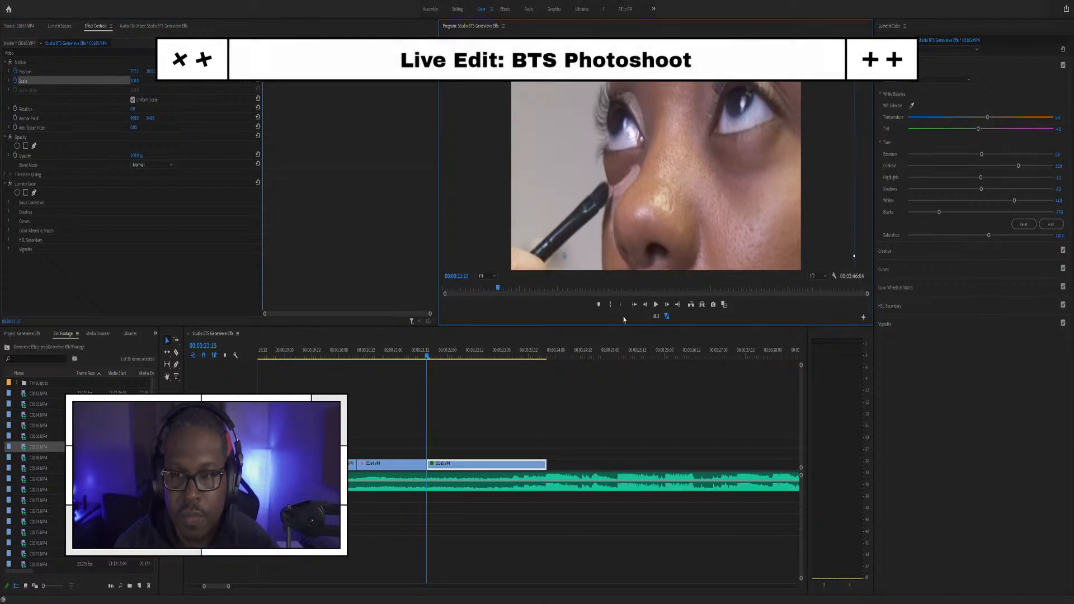
Step: On C0165's last frame, set Position X to 1920 and Scale to 100, then nudge those keyframes later
{"action": "left_click", "coordinate": [544, 356]}
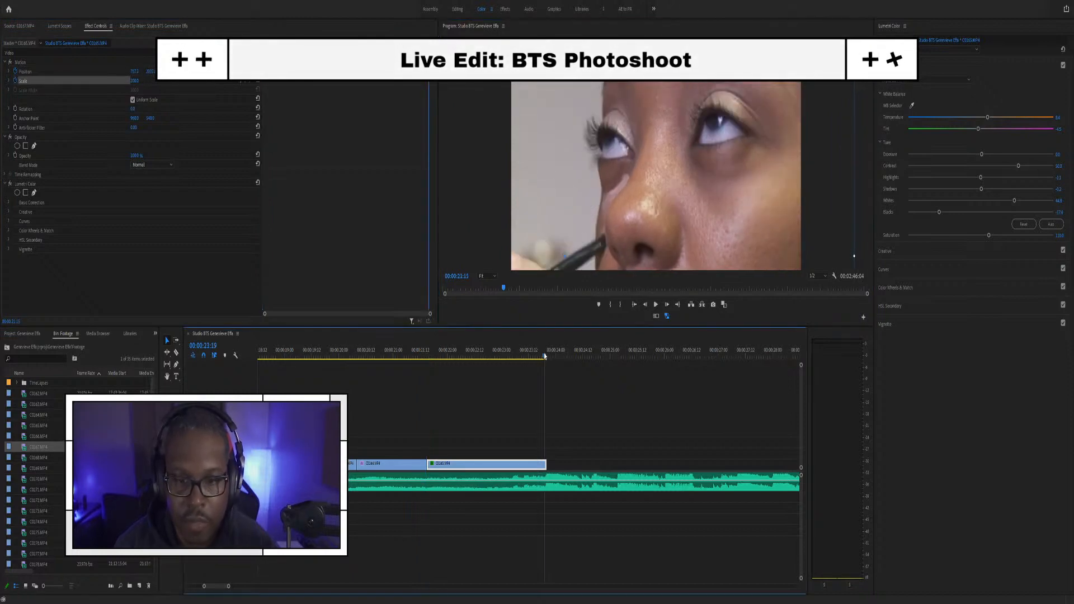
{"action": "left_click", "coordinate": [546, 355]}
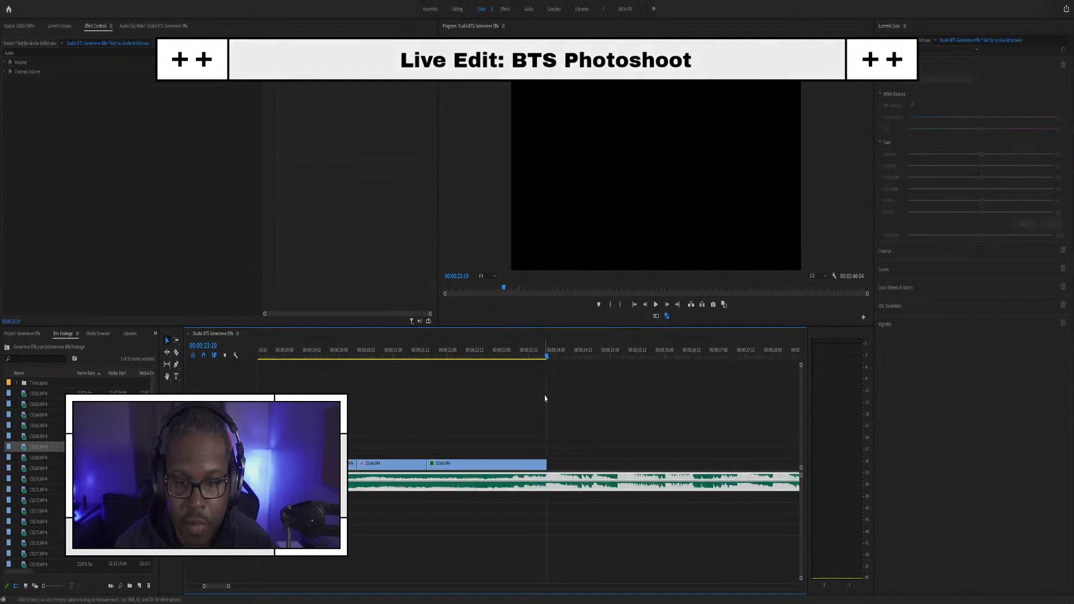
{"action": "key", "text": "Left"}
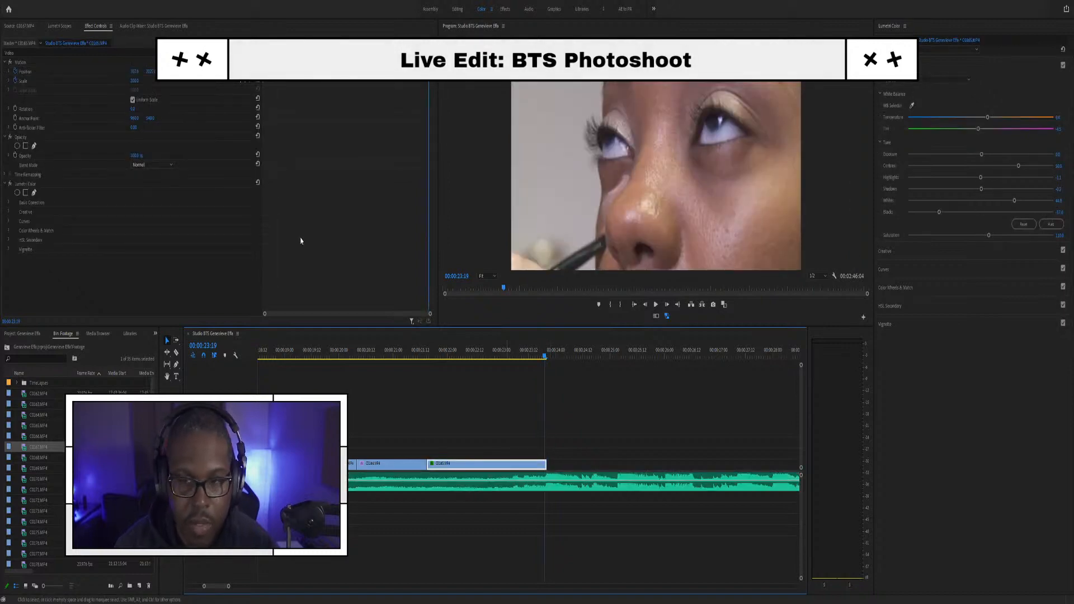
{"action": "left_click", "coordinate": [134, 72]}
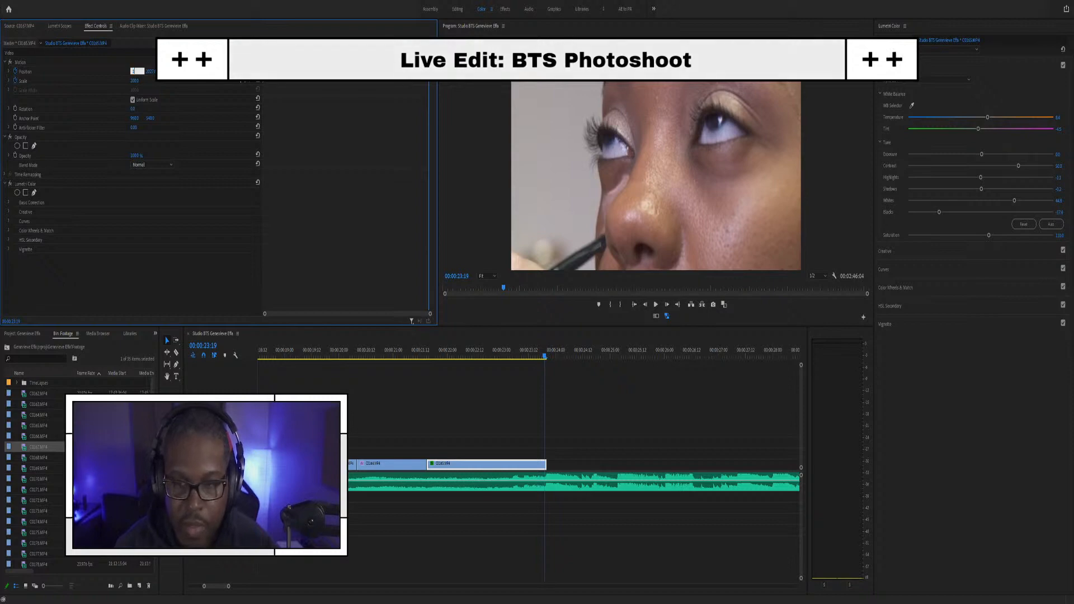
{"action": "type", "text": "1920"}
{"action": "key", "text": "Return"}
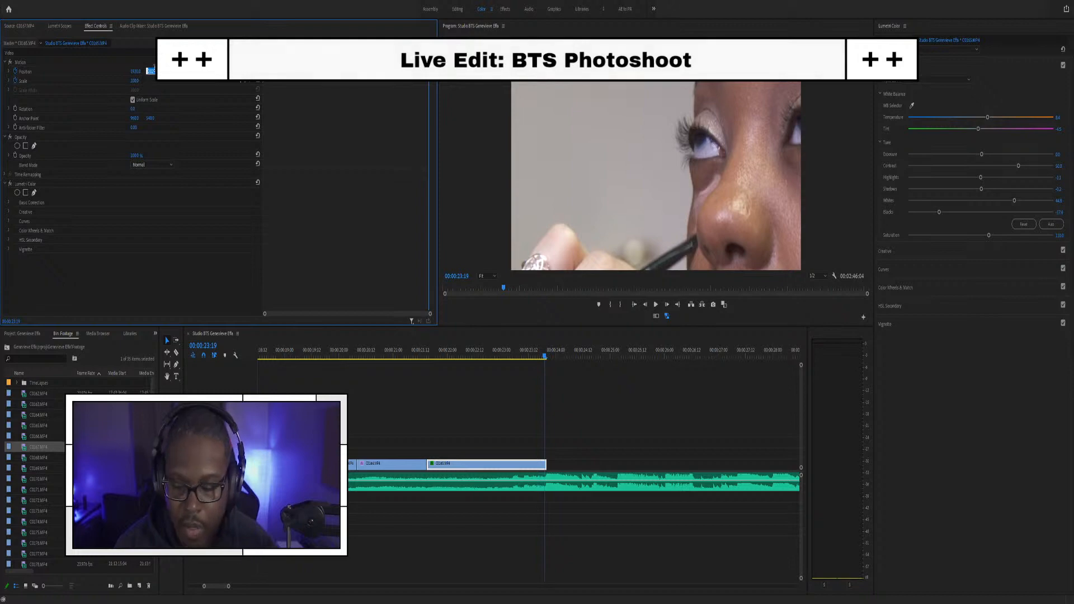
{"action": "key", "text": "Return"}
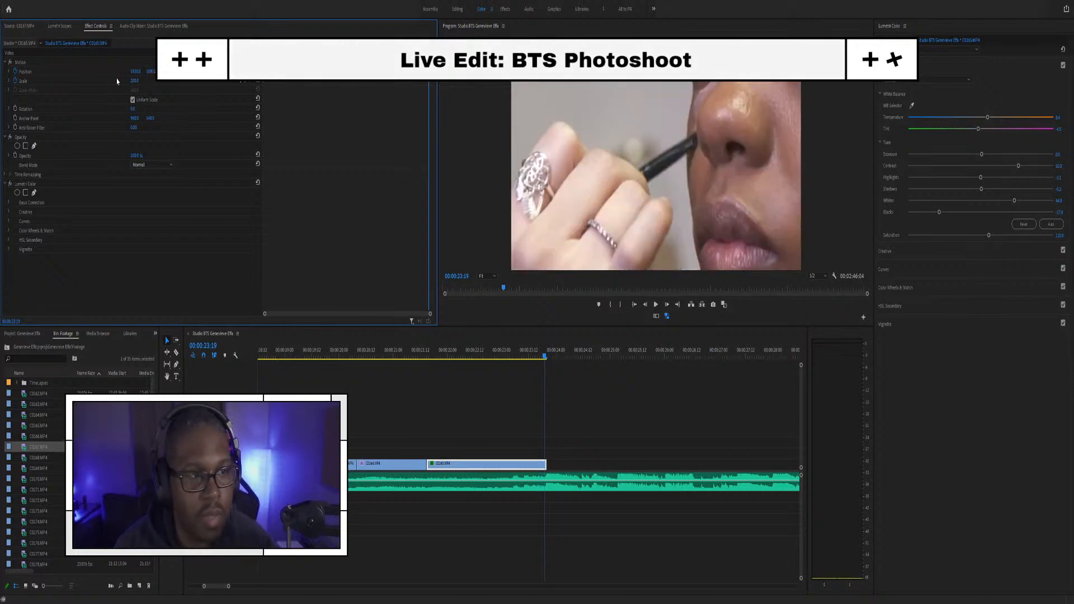
{"action": "type", "text": "100"}
{"action": "key", "text": "Return"}
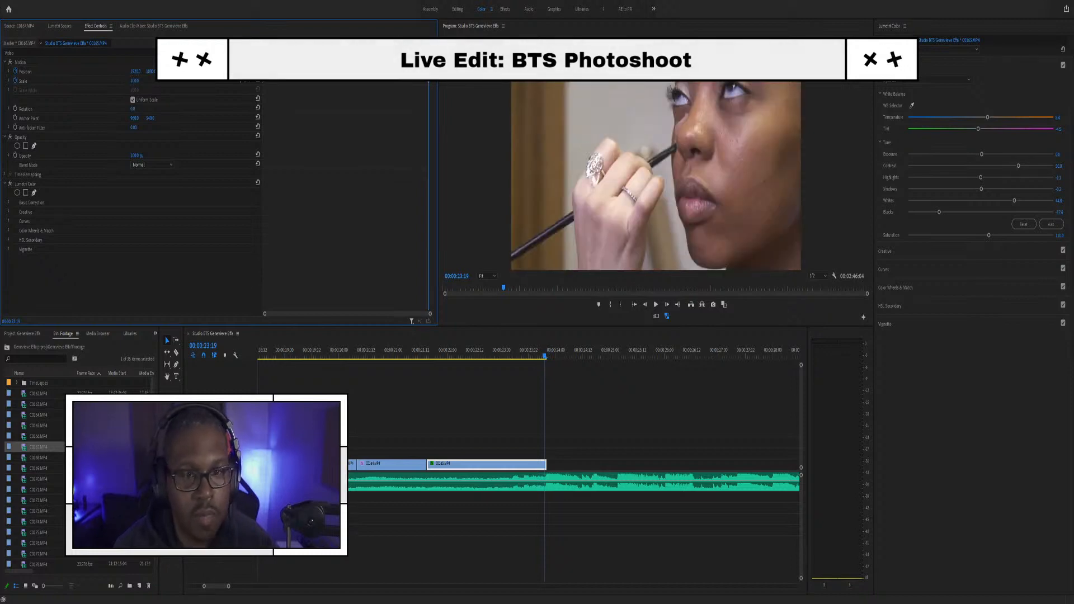
{"action": "left_click_drag", "start_coordinate": [429, 82], "coordinate": [434, 81]}
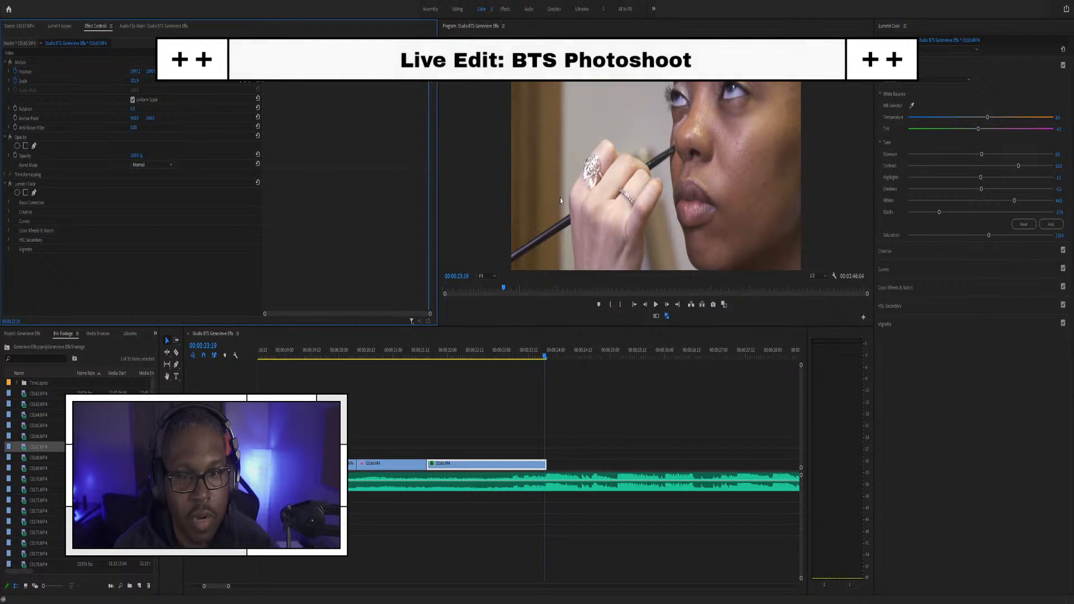
Step: Replay the punched-in zoom move and play on to where the sequence's footage ends
{"action": "left_click", "coordinate": [391, 358]}
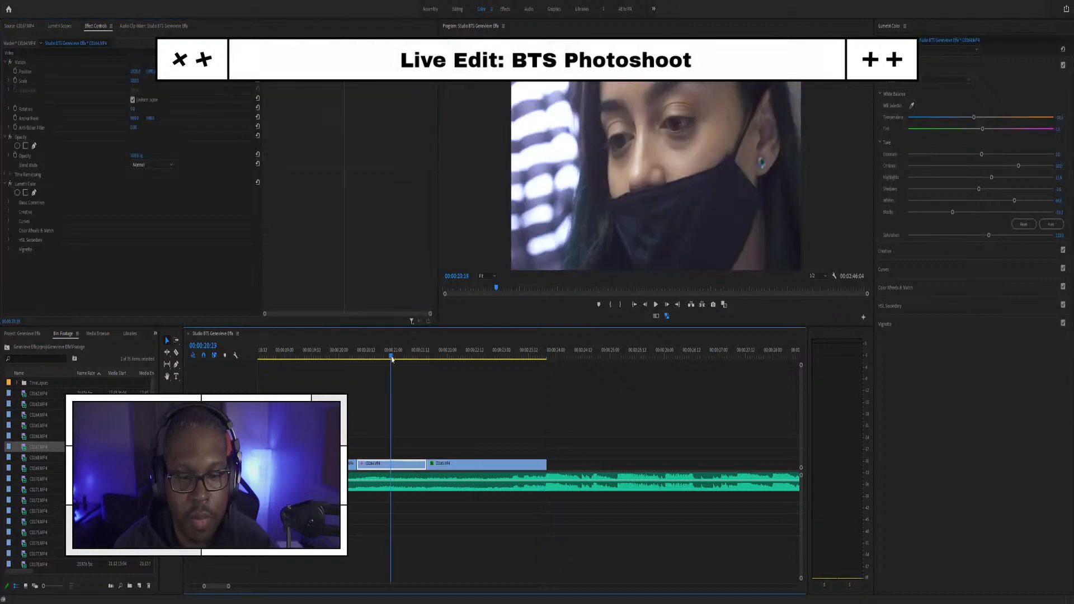
{"action": "key", "text": "space"}
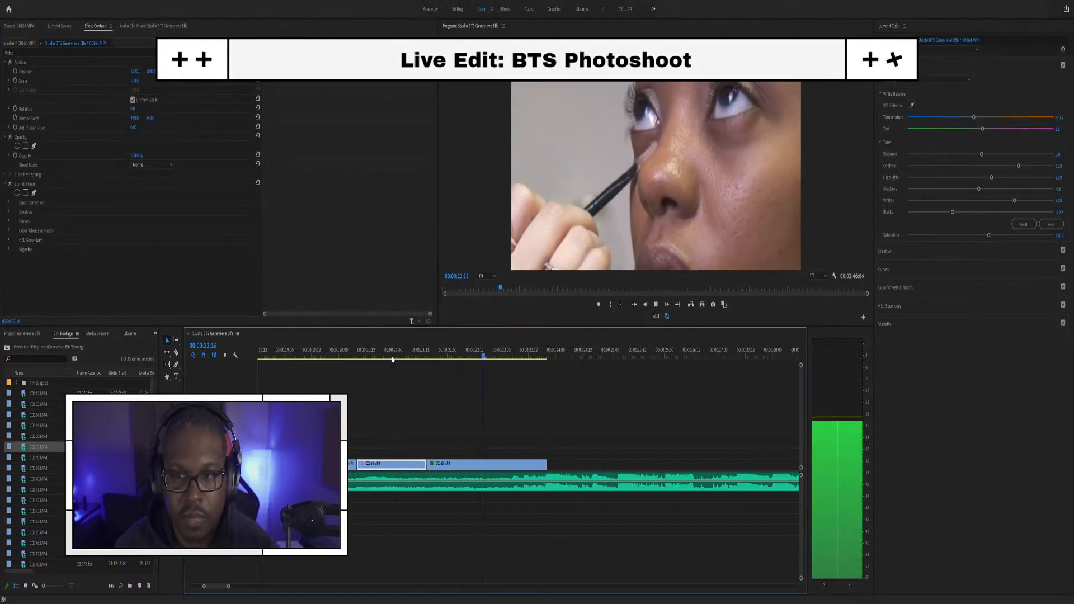
{"action": "key", "text": "space"}
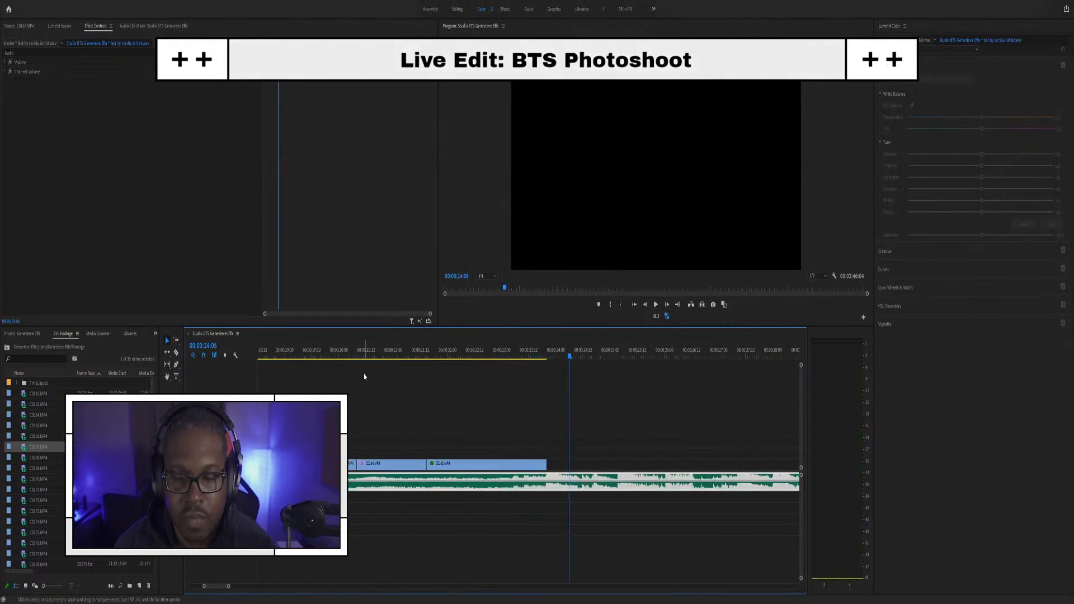
{"action": "left_click", "coordinate": [313, 353]}
{"action": "key", "text": "space"}
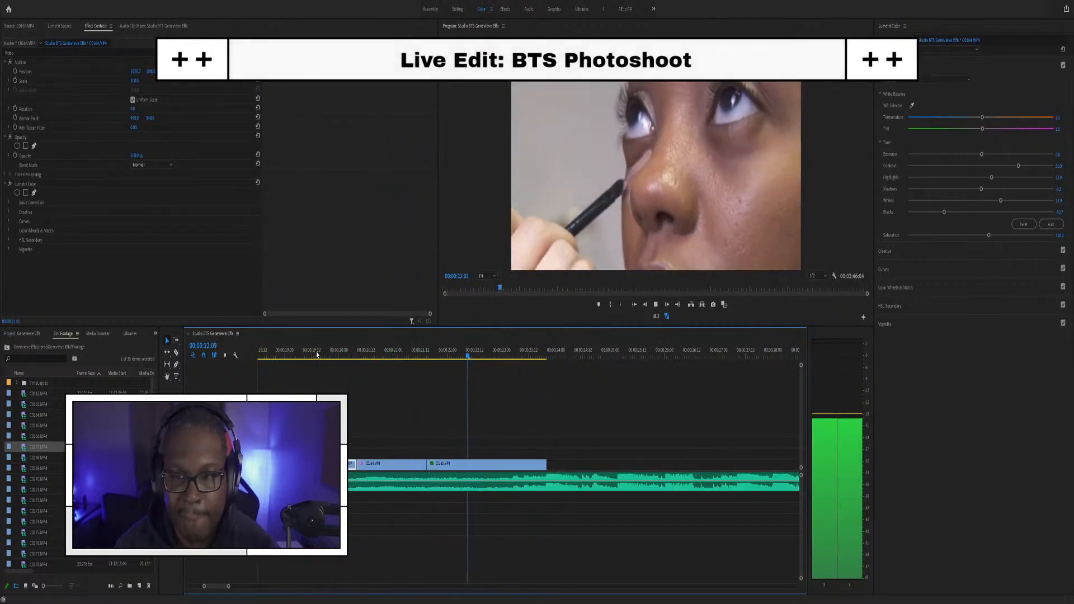
{"action": "key", "text": "space"}
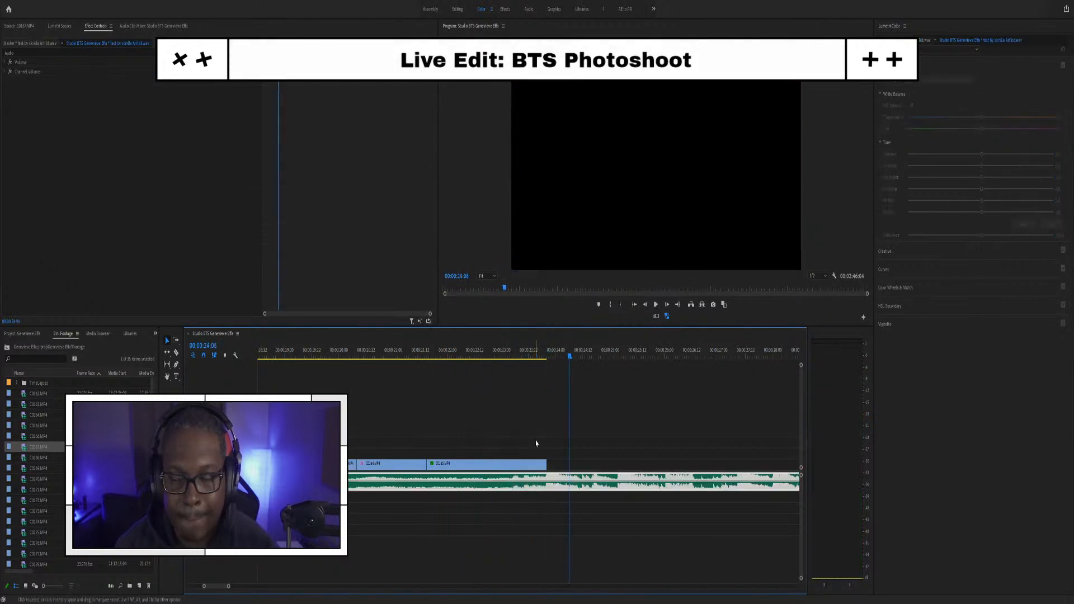
Step: Scrub C0167.MP4 to the forehead close-up and drop its video only after C0165
{"action": "double_click", "coordinate": [25, 459]}
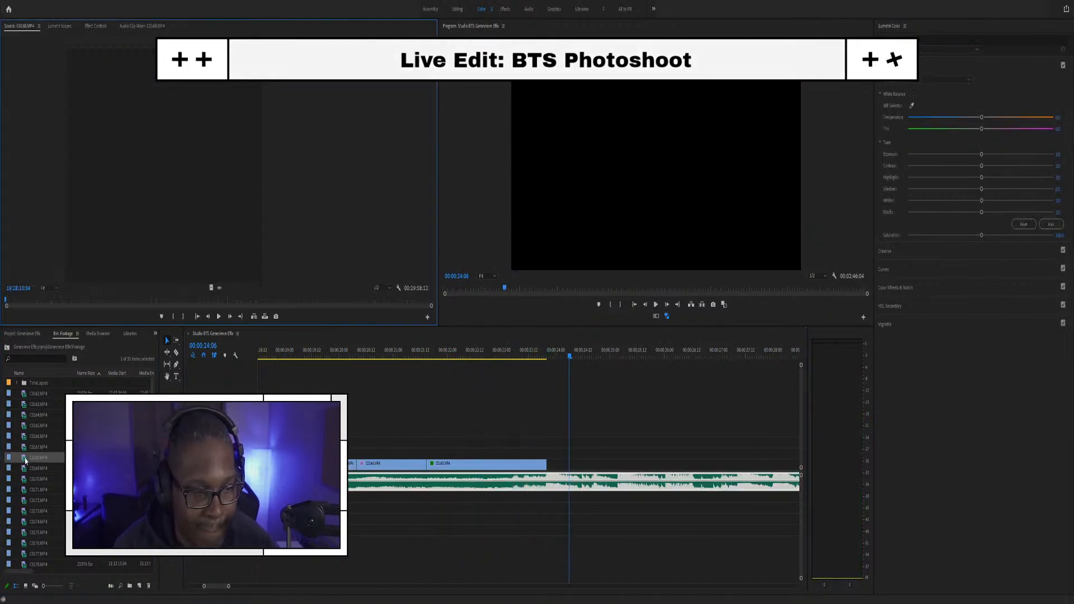
{"action": "double_click", "coordinate": [31, 447]}
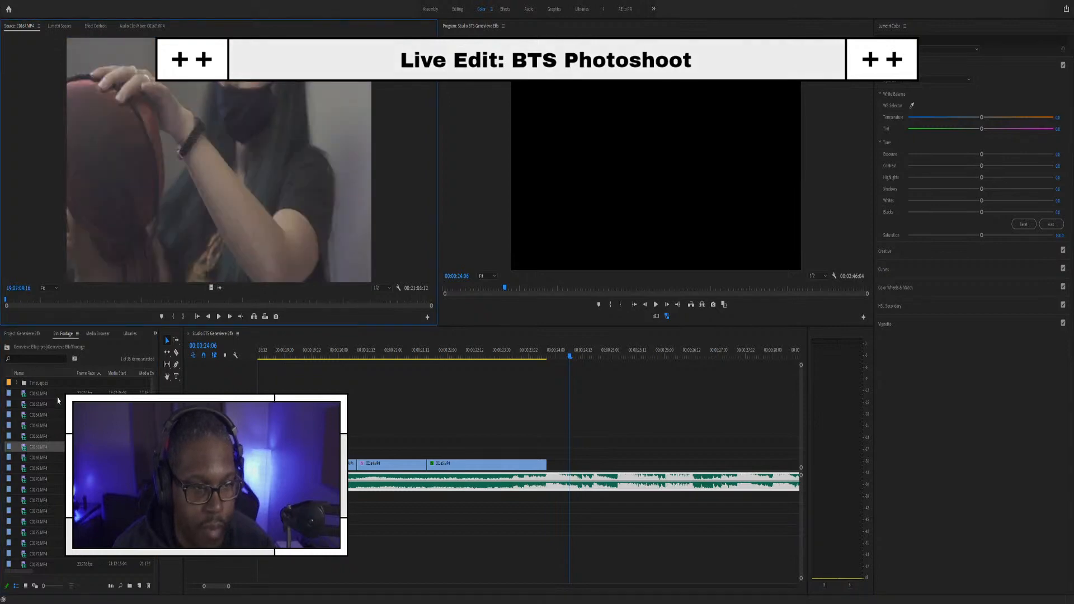
{"action": "left_click_drag", "start_coordinate": [7, 305], "coordinate": [41, 299]}
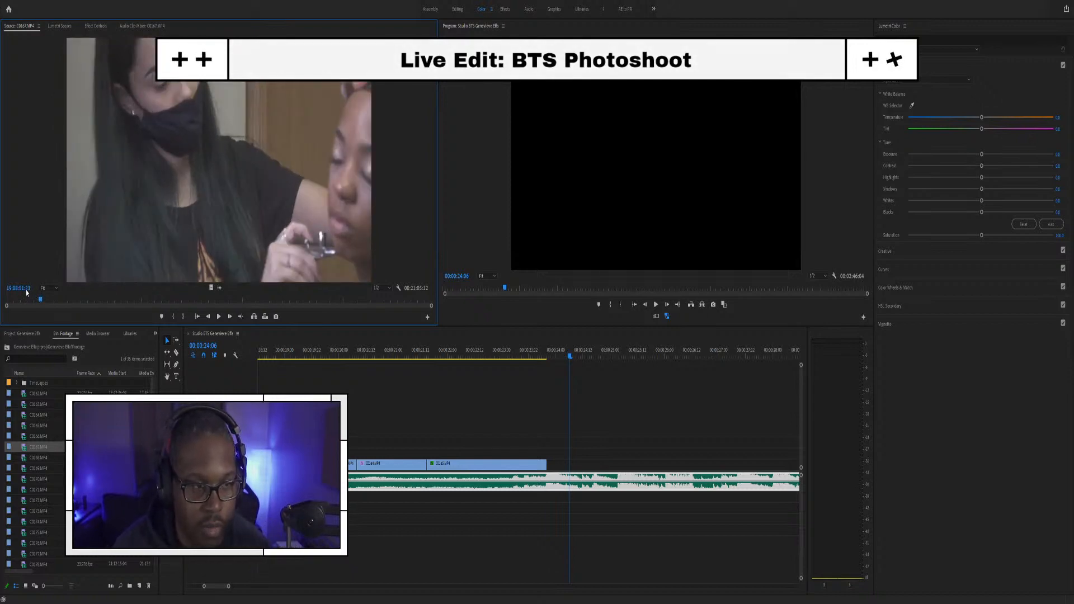
{"action": "mouse_move", "coordinate": [42, 302]}
{"action": "left_mouse_down"}
{"action": "mouse_move", "coordinate": [76, 303]}
{"action": "mouse_move", "coordinate": [65, 302]}
{"action": "left_mouse_up"}
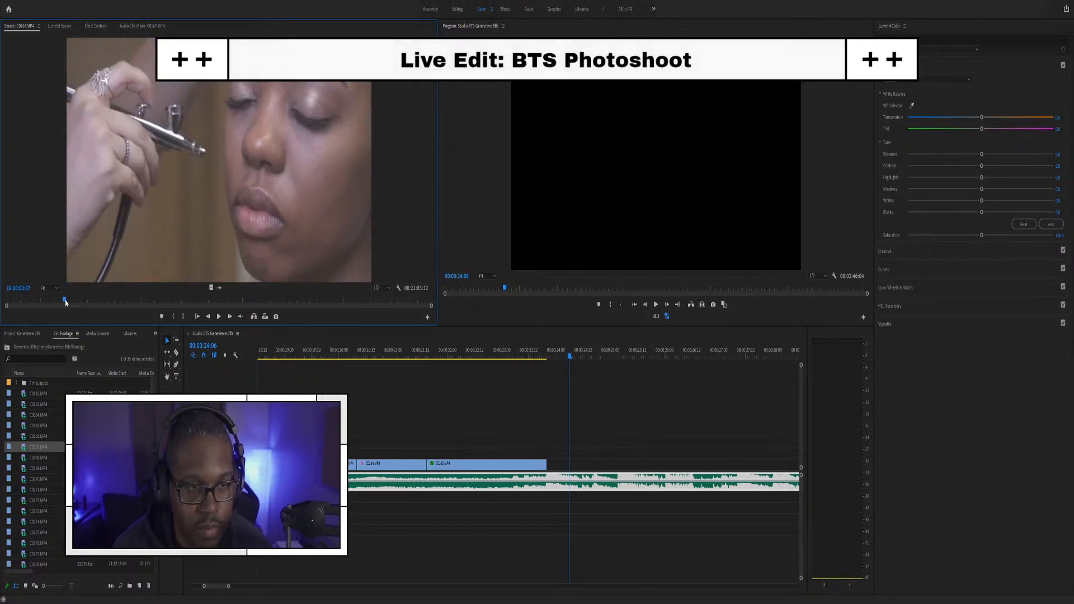
{"action": "left_click_drag", "start_coordinate": [66, 302], "coordinate": [70, 302]}
{"action": "left_click_drag", "start_coordinate": [211, 288], "coordinate": [555, 475]}
Step: Scale C0167 to fill the frame with Set to Frame Size and replay the cut into it
{"action": "scroll", "coordinate": [556, 474], "scroll_direction": "down", "scroll_amount": 1}
{"action": "left_click", "coordinate": [481, 464]}
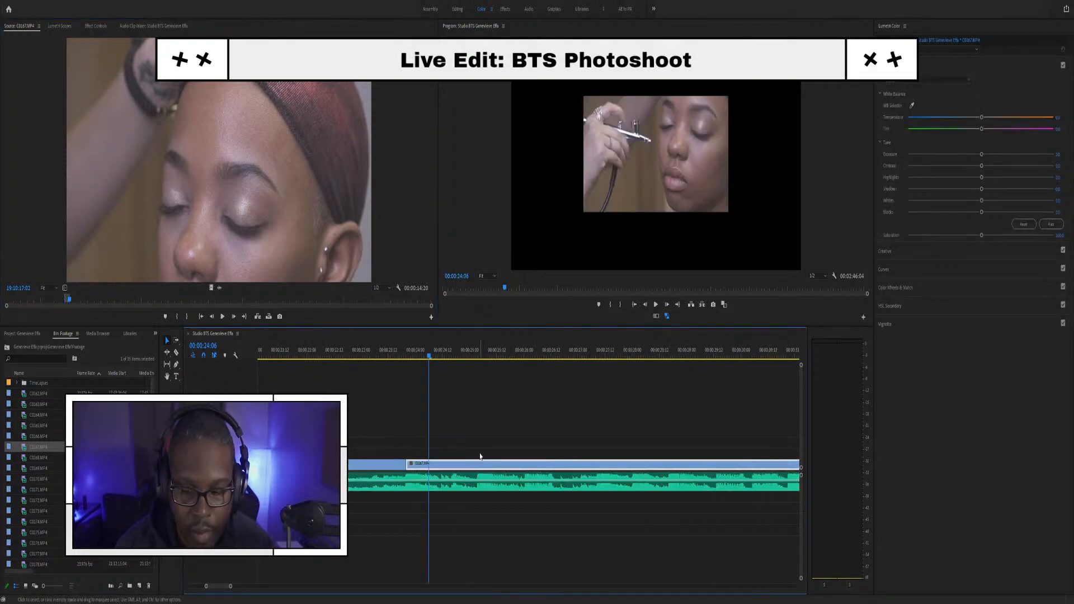
{"action": "key", "text": "s"}
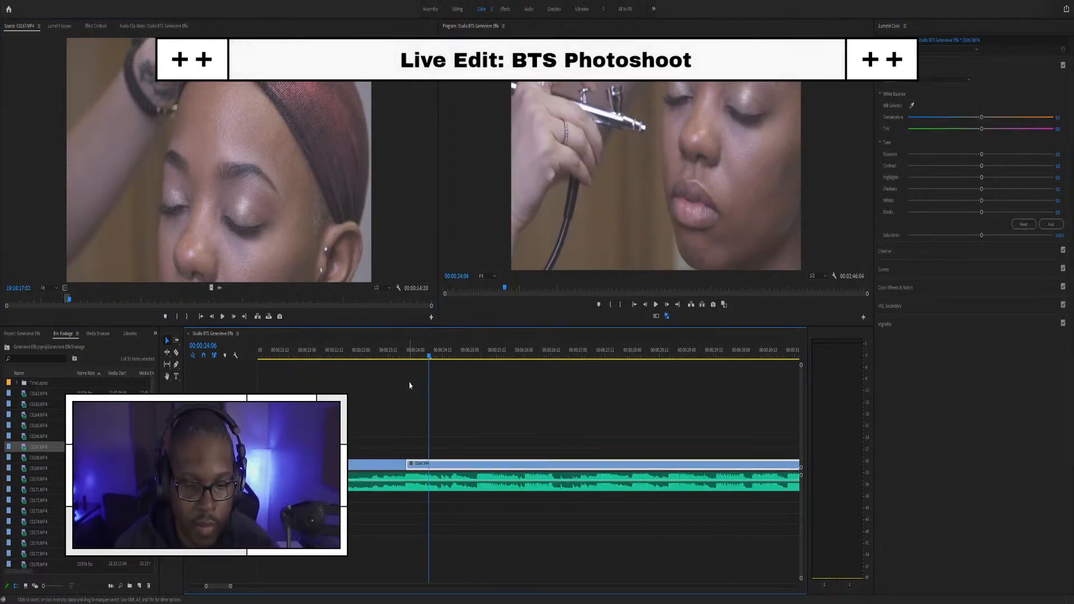
{"action": "scroll", "coordinate": [438, 491], "scroll_direction": "down", "scroll_amount": 3}
{"action": "left_click", "coordinate": [413, 352]}
{"action": "key", "text": "space"}
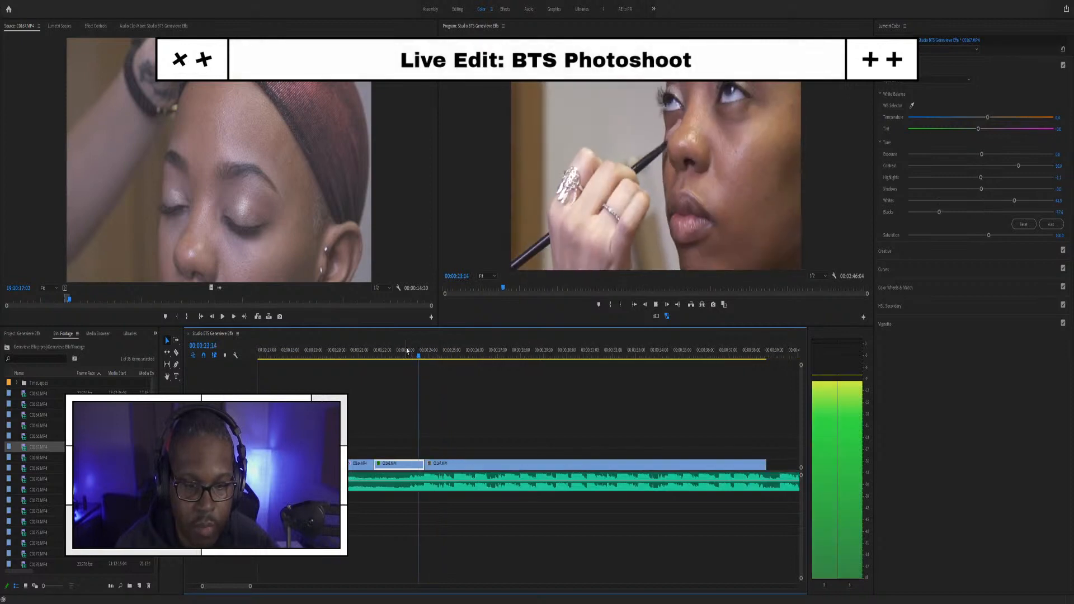
{"action": "left_click", "coordinate": [390, 348]}
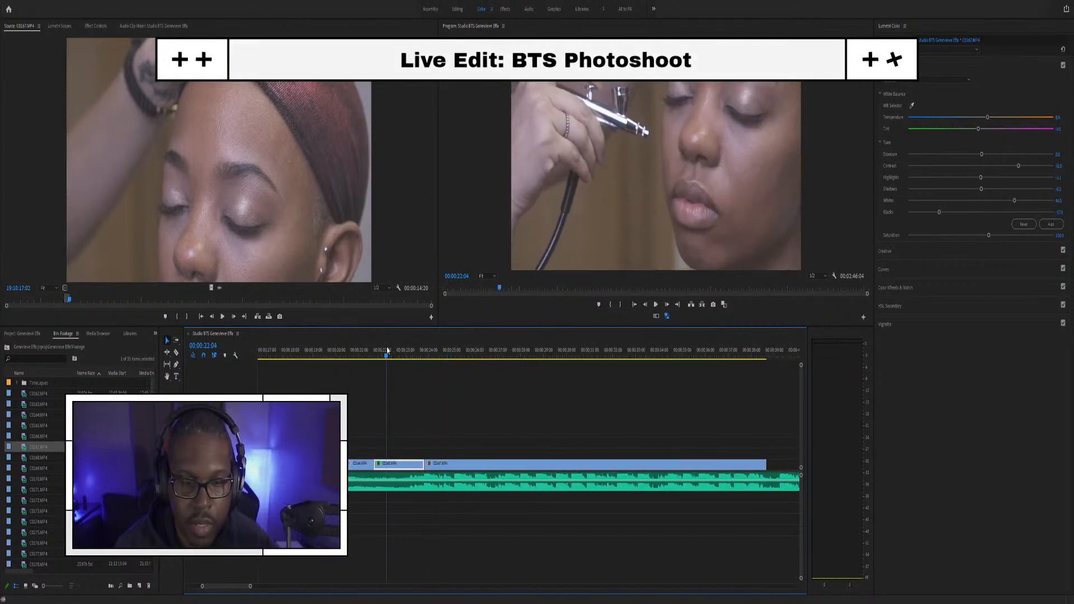
{"action": "key", "text": "space"}
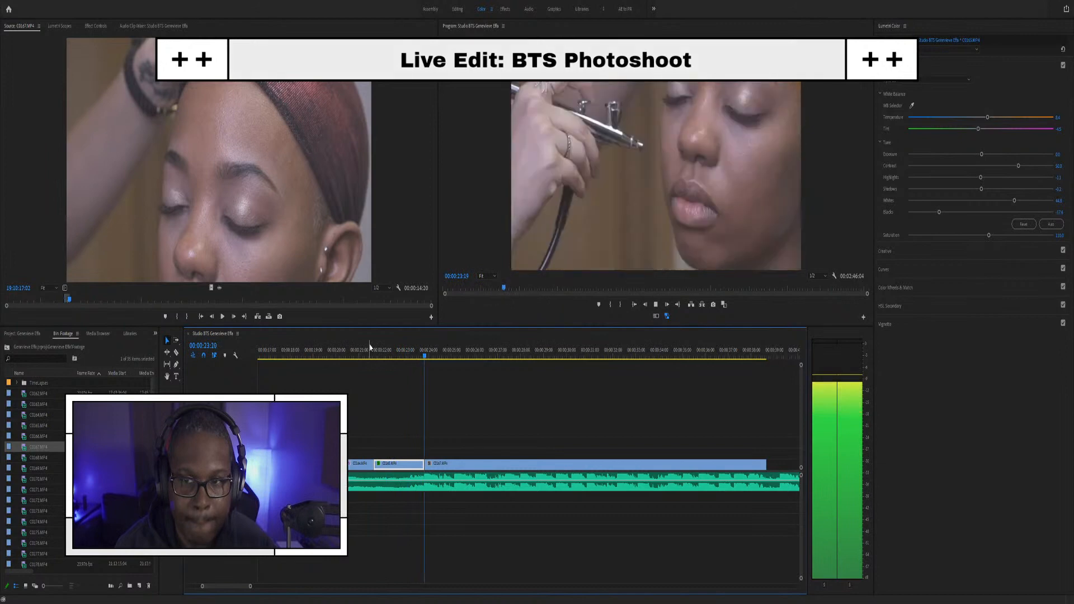
{"action": "key", "text": "space"}
{"action": "left_click", "coordinate": [412, 351]}
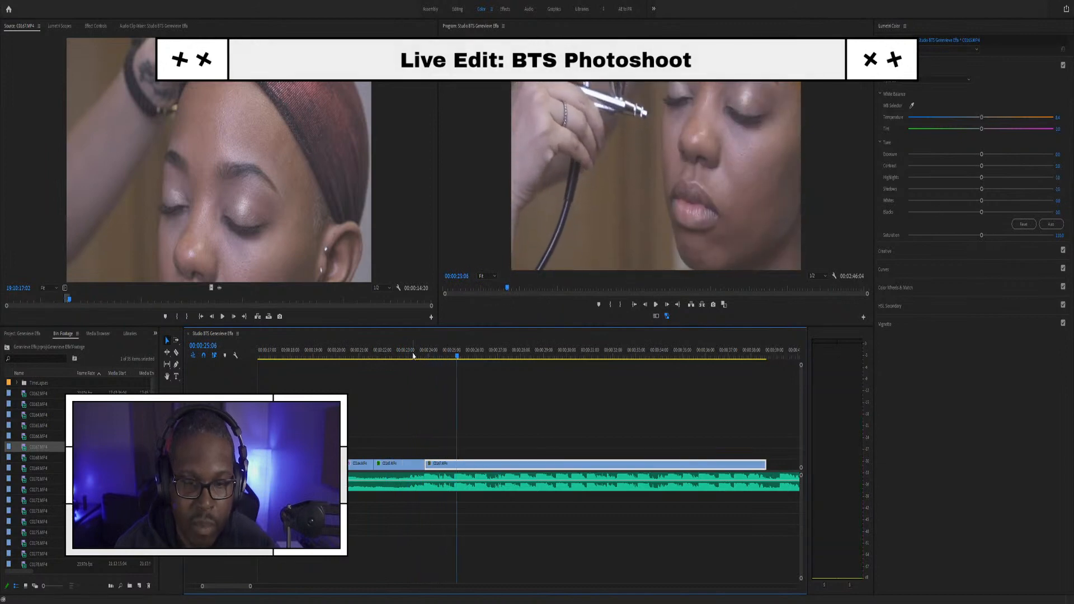
{"action": "key", "text": "space"}
Step: Razor C0167 around 00:00:25 and delete the leftover tail
{"action": "left_click_drag", "start_coordinate": [436, 353], "coordinate": [587, 358]}
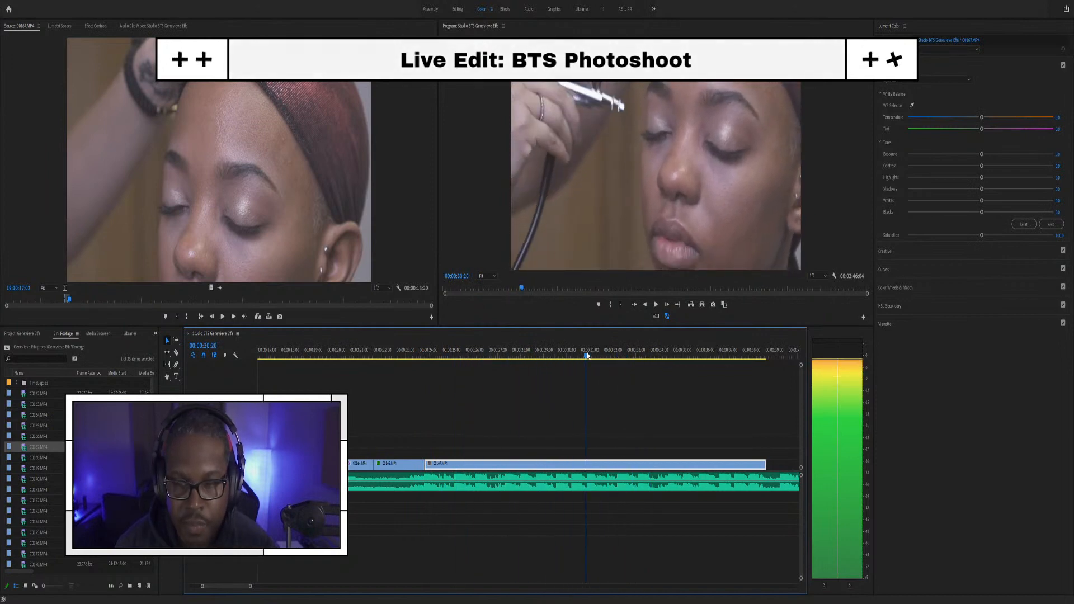
{"action": "left_click", "coordinate": [384, 354]}
{"action": "left_click_drag", "start_coordinate": [385, 354], "coordinate": [425, 355]}
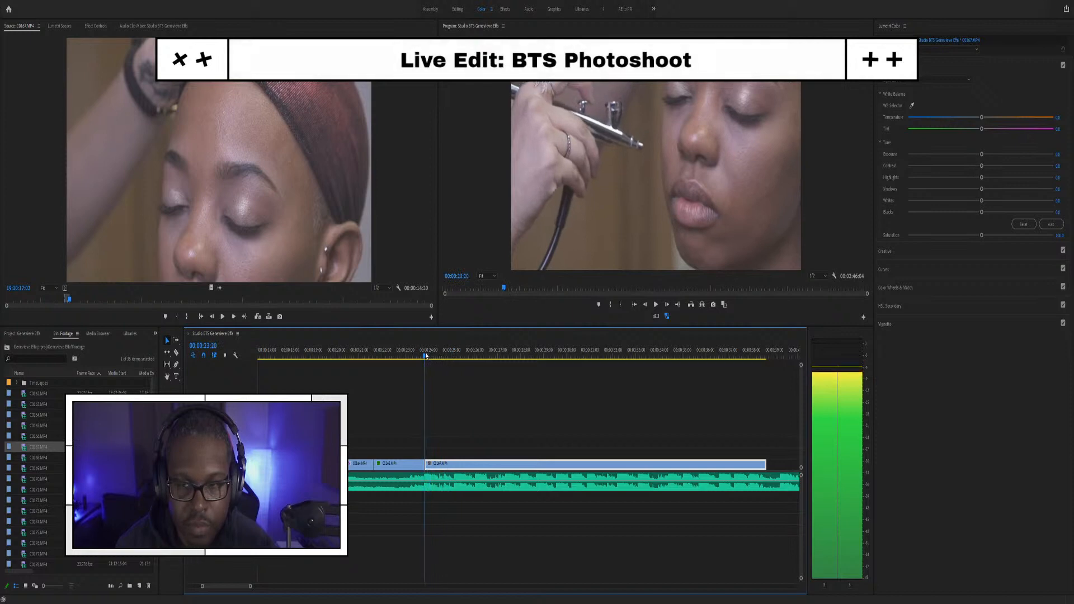
{"action": "key", "text": "space"}
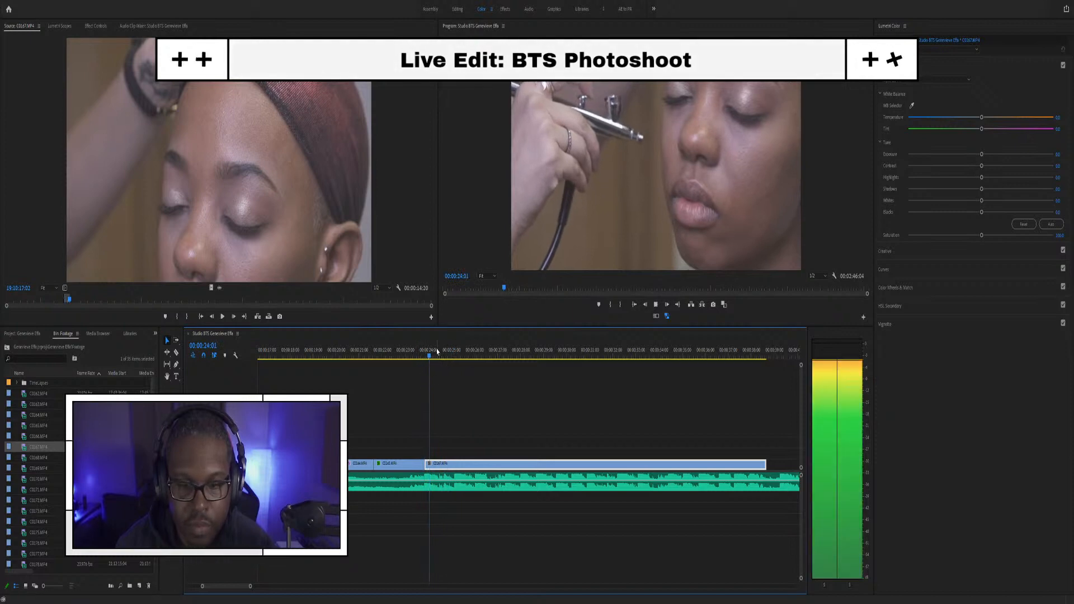
{"action": "key", "text": "space"}
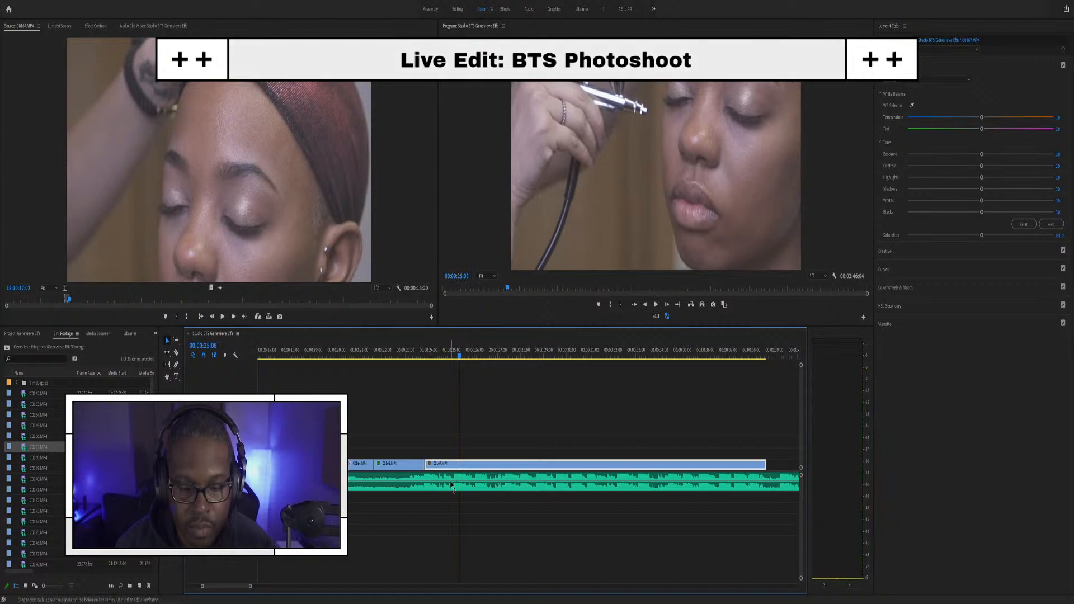
{"action": "left_click", "coordinate": [455, 464]}
{"action": "key", "text": "v"}
{"action": "left_click", "coordinate": [459, 464]}
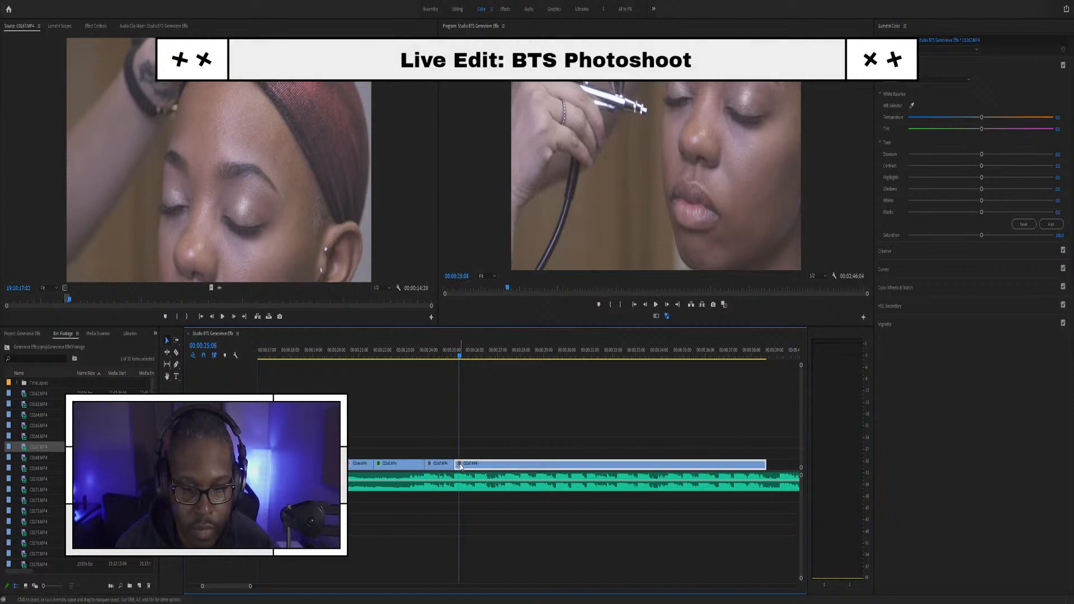
{"action": "key", "text": "Delete"}
{"action": "left_click", "coordinate": [430, 358]}
{"action": "scroll", "coordinate": [440, 423], "scroll_direction": "up", "scroll_amount": 5}
{"action": "key", "text": "Left"}
{"action": "key", "text": "Left"}
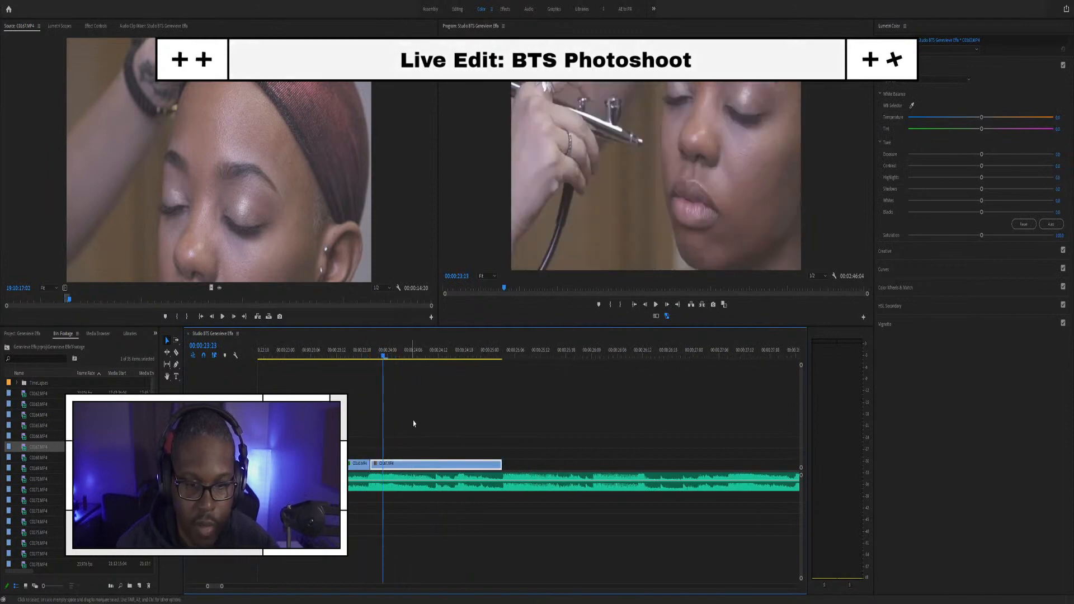
Step: Undo a trial grade paste on C0167 and lower the Lumetri Highlights on the eyeliner clip
{"action": "key", "text": "ctrl+r"}
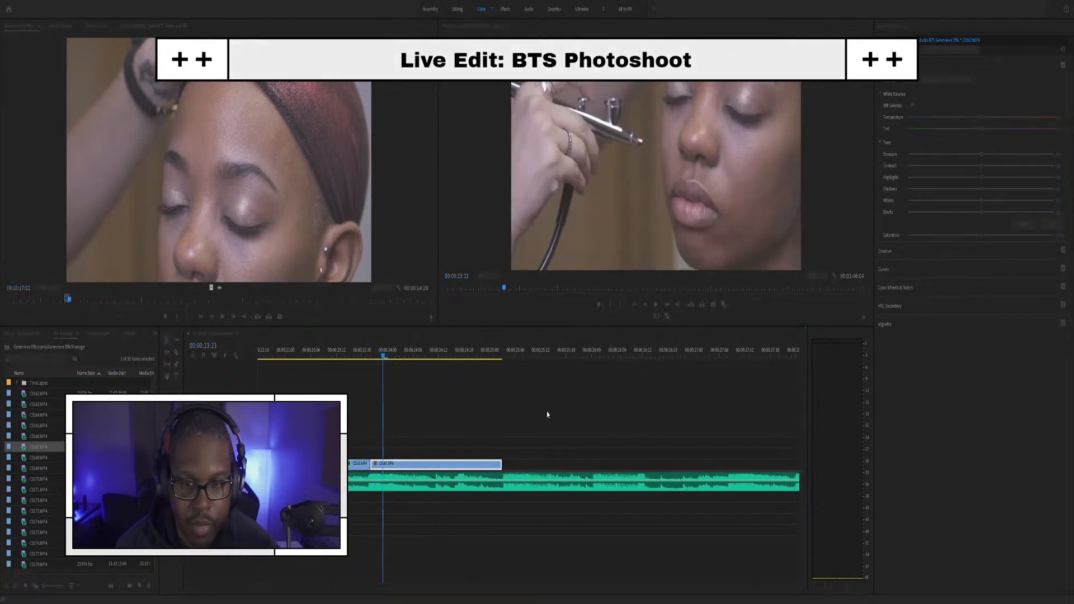
{"action": "left_click", "coordinate": [549, 445]}
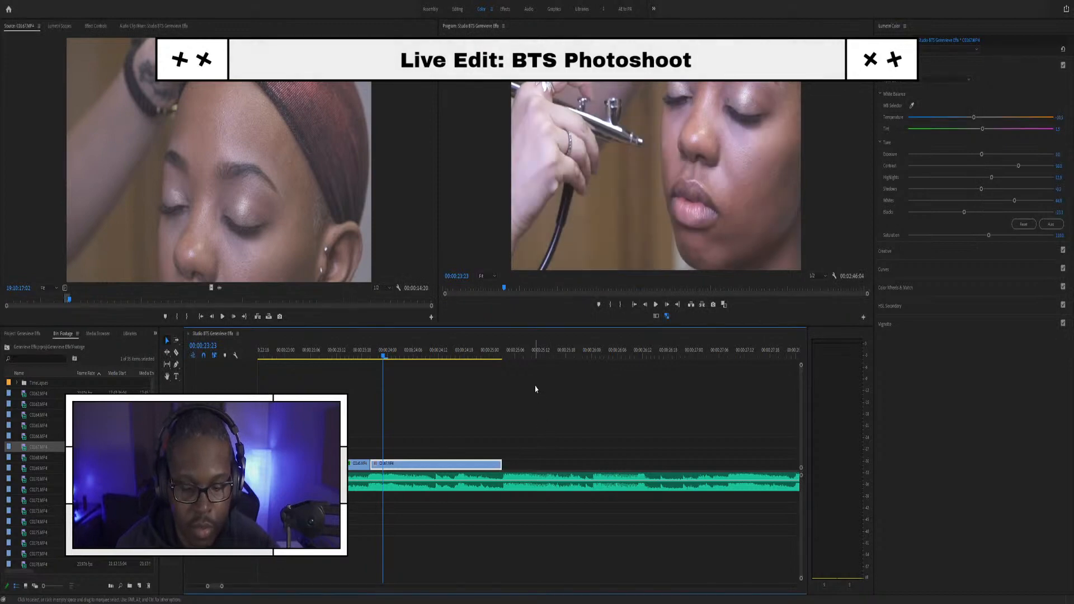
{"action": "key", "text": "ctrl+z"}
{"action": "left_click", "coordinate": [314, 359]}
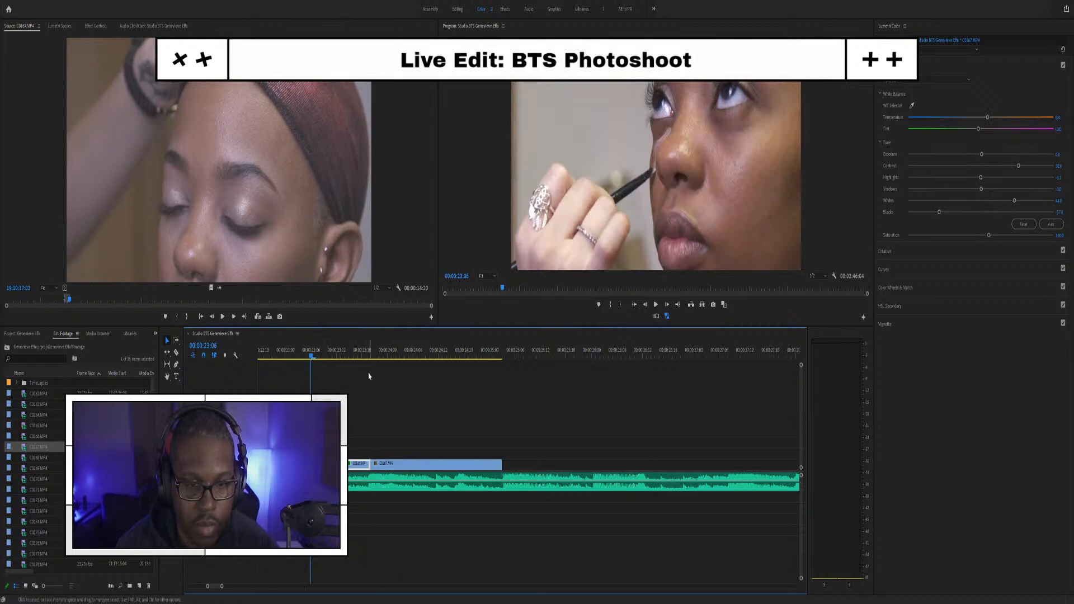
{"action": "left_click", "coordinate": [419, 352]}
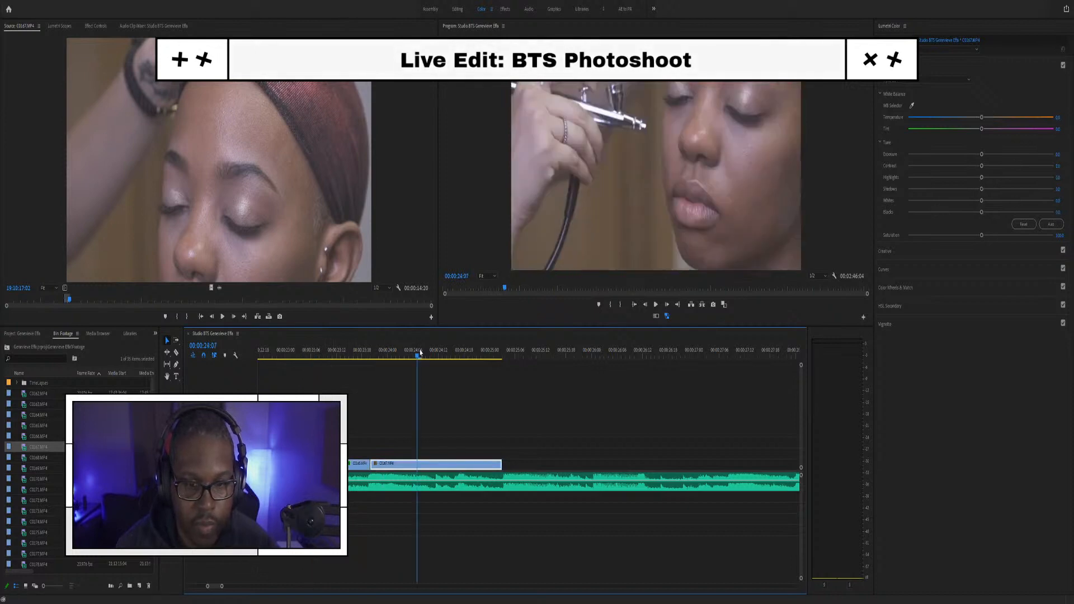
{"action": "left_click", "coordinate": [316, 354]}
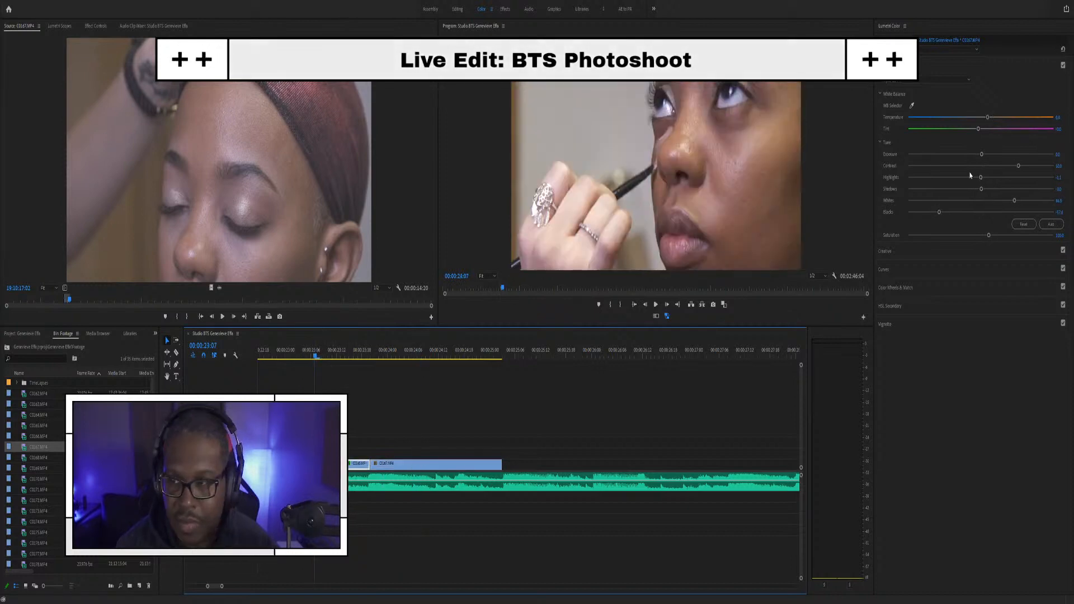
{"action": "left_click_drag", "start_coordinate": [980, 179], "coordinate": [963, 178]}
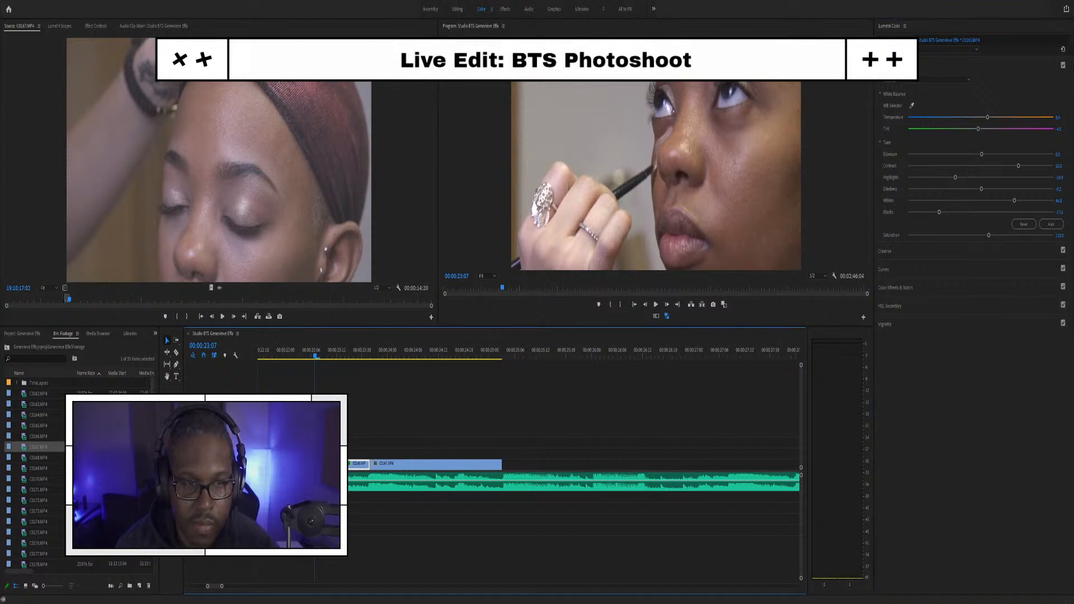
Step: Paste the updated grade onto C0167 and show its Effect Controls
{"action": "left_click", "coordinate": [405, 355]}
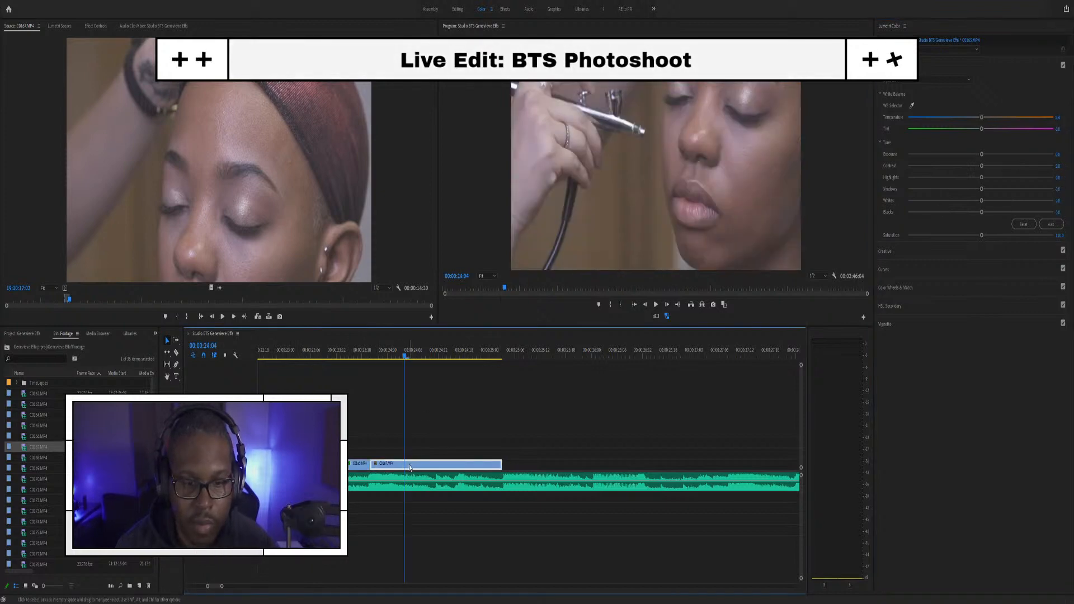
{"action": "key", "text": "ctrl+s"}
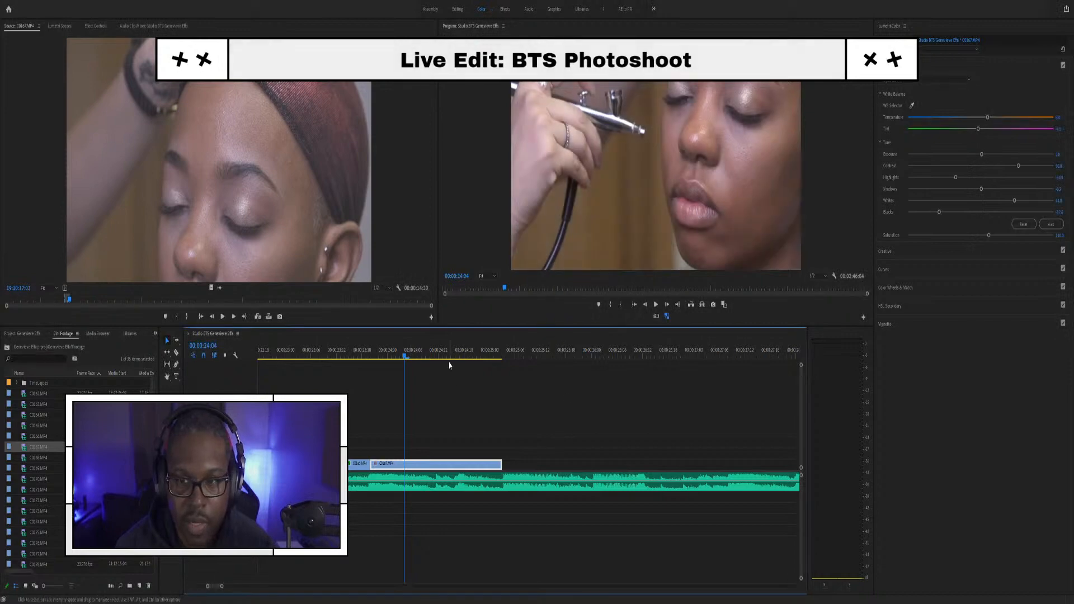
{"action": "left_click", "coordinate": [380, 357]}
{"action": "left_click", "coordinate": [59, 26]}
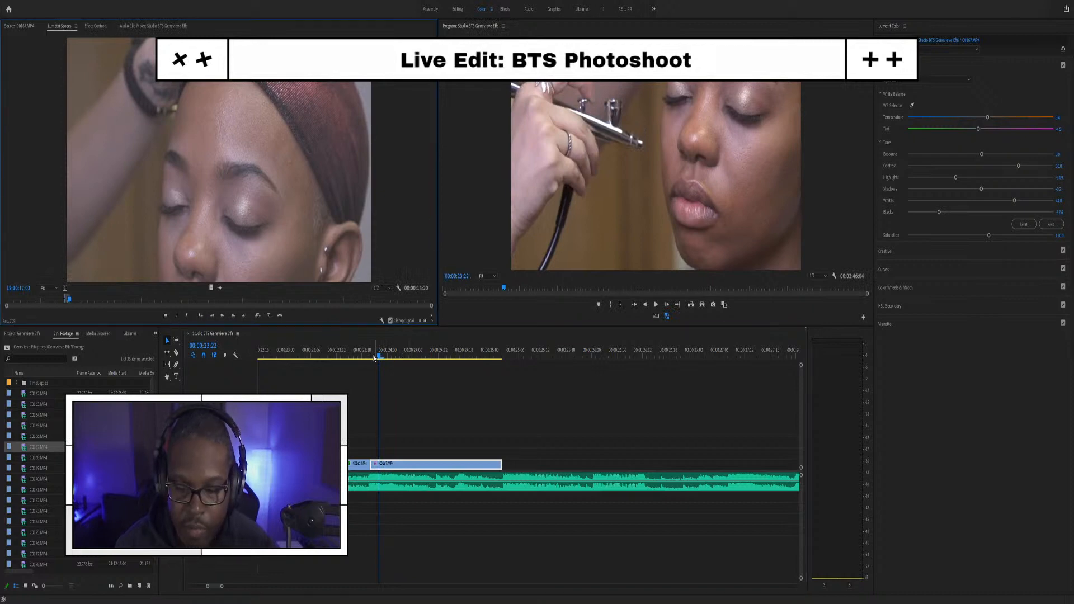
{"action": "left_click", "coordinate": [96, 26]}
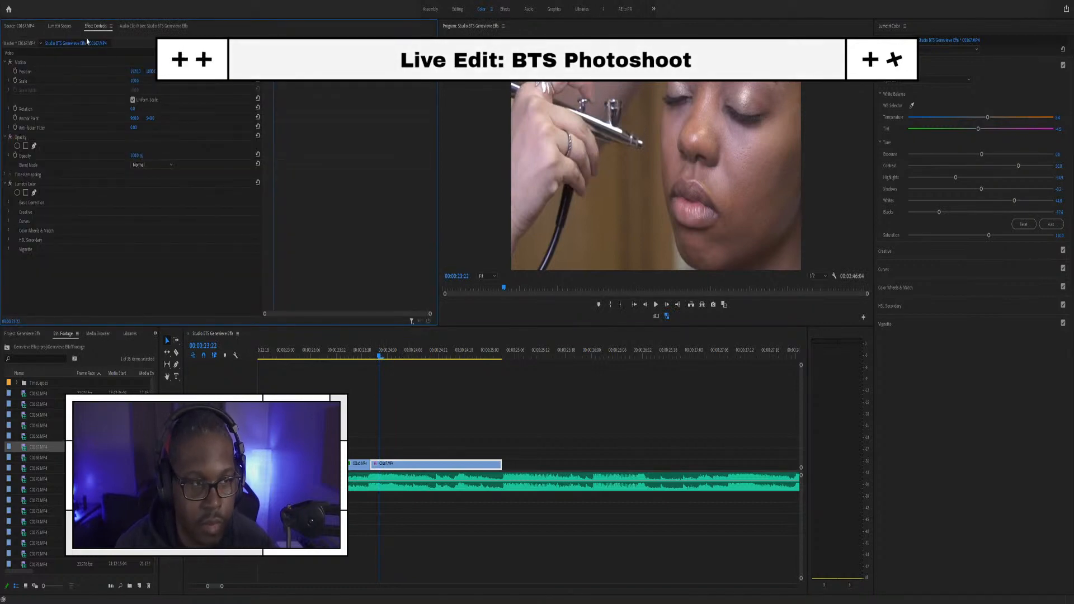
{"action": "left_click", "coordinate": [371, 354]}
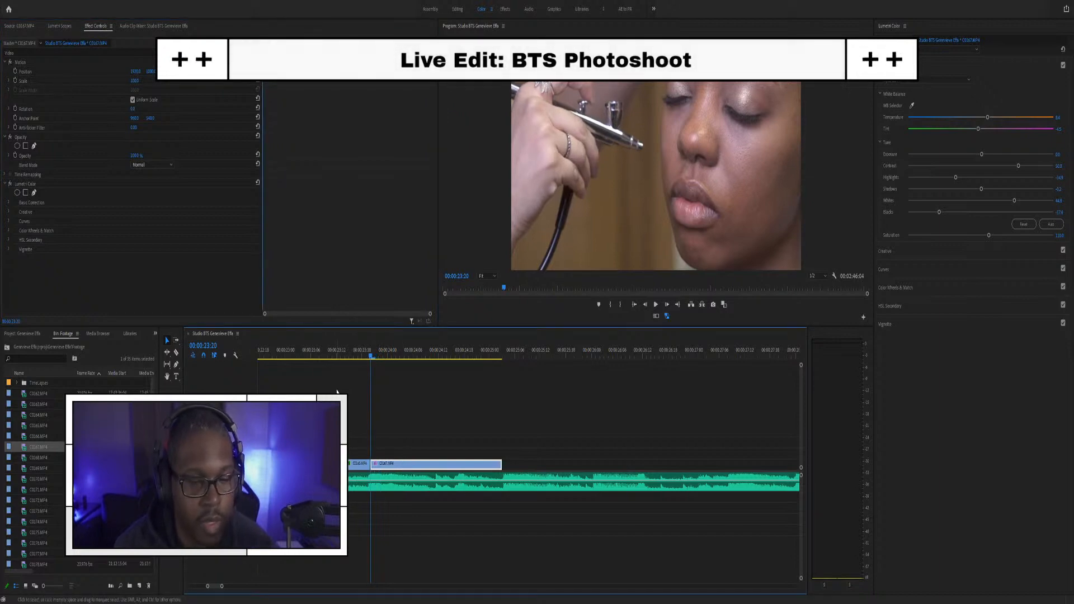
{"action": "scroll", "coordinate": [323, 353], "scroll_direction": "up", "scroll_amount": 5}
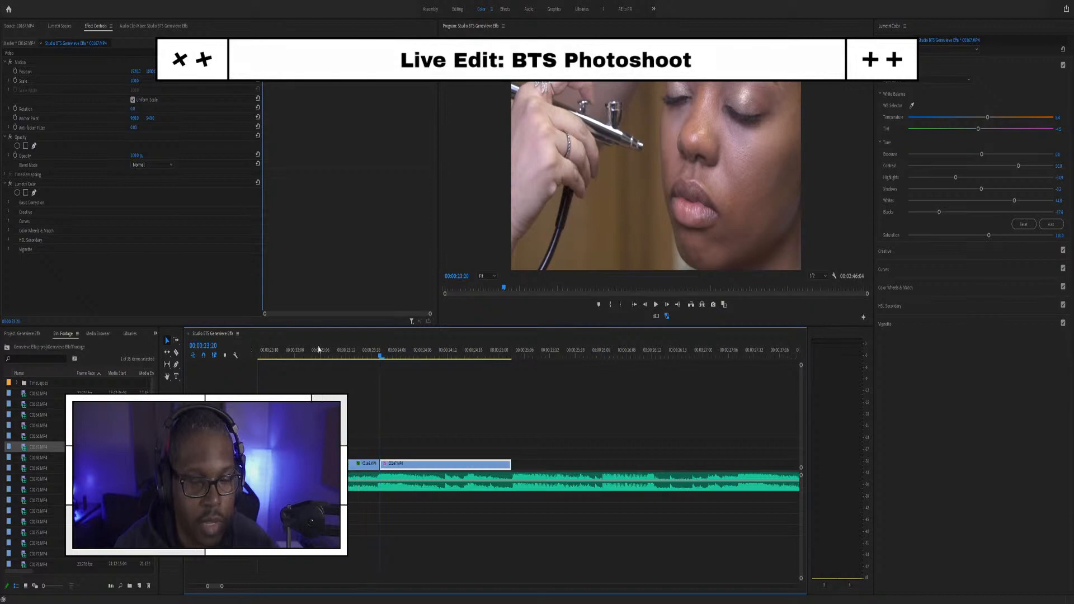